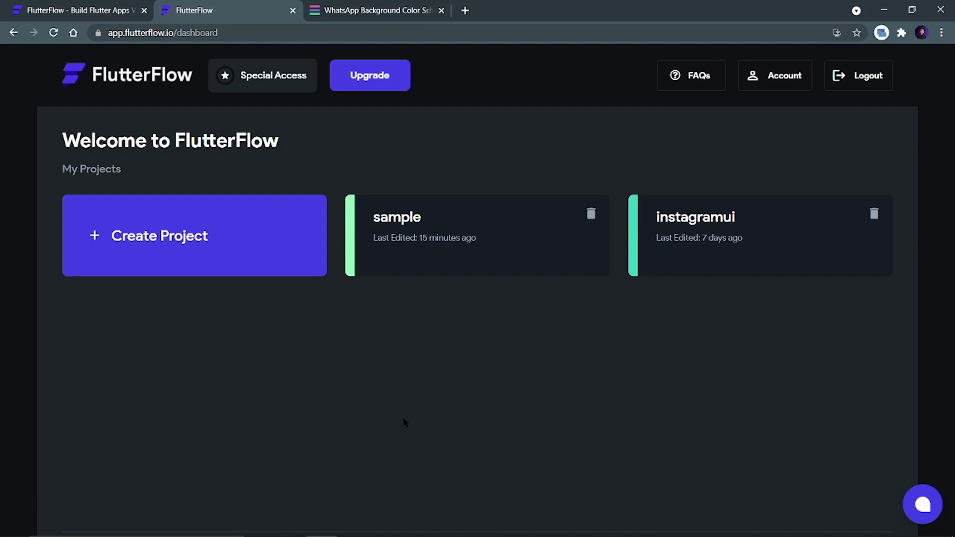
Create a new blank FlutterFlow app named 'whatsappui'.
{"action": "left_click", "coordinate": [269, 266]}
{"action": "type", "text": "w"}
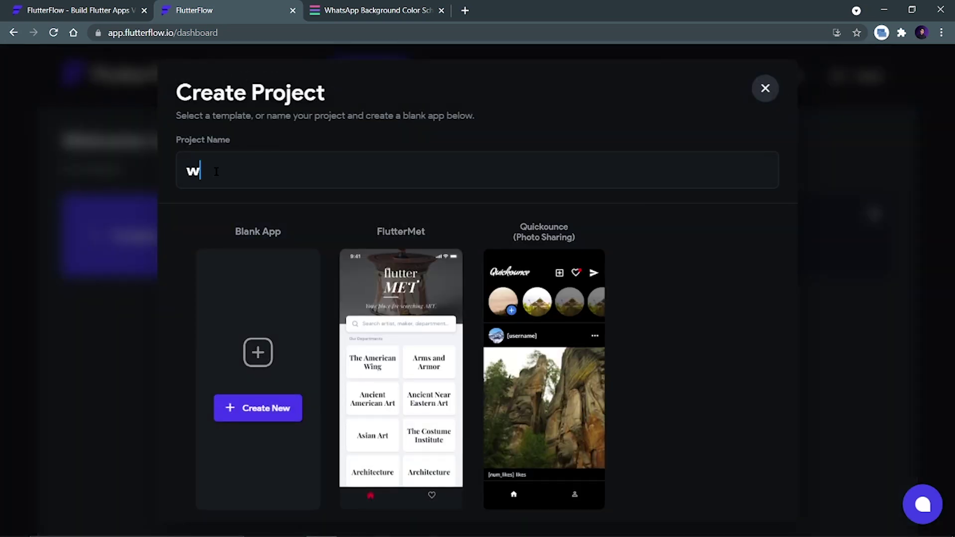
{"action": "type", "text": "hatsappio"}
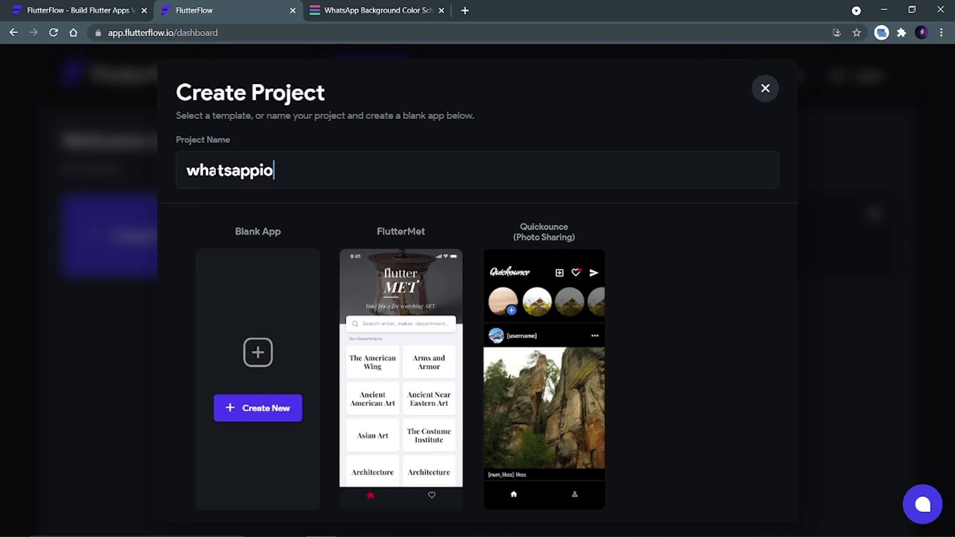
{"action": "key", "text": "BackSpace"}
{"action": "key", "text": "BackSpace"}
{"action": "type", "text": "ui"}
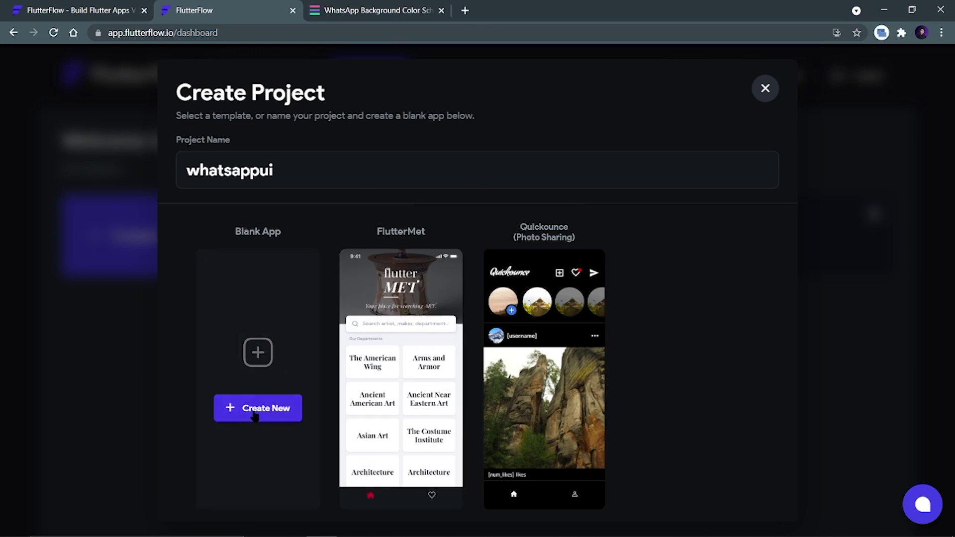
{"action": "left_click", "coordinate": [464, 437]}
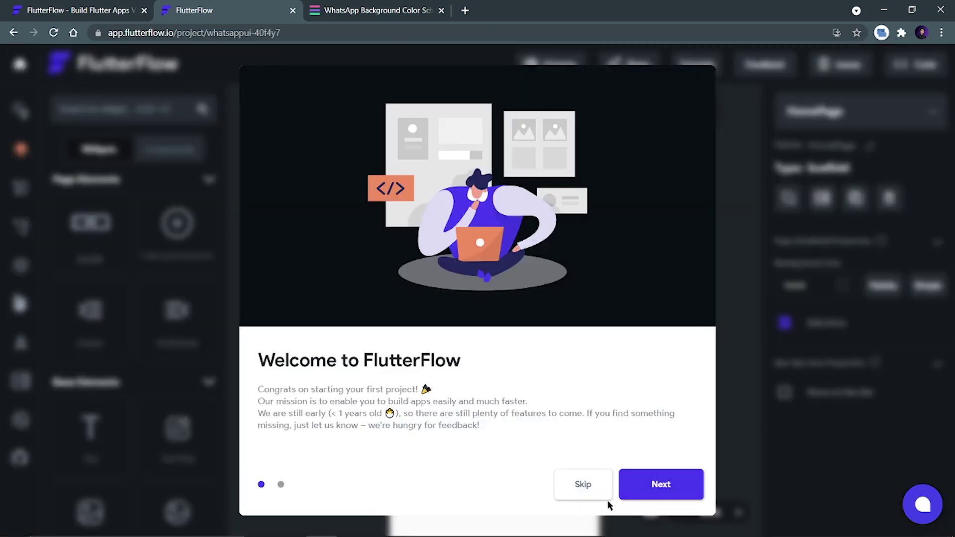
Skip the welcome dialog, show the HomePage in an iPhone frame, and open the WhatsApp screenshot.
{"action": "left_click", "coordinate": [581, 490]}
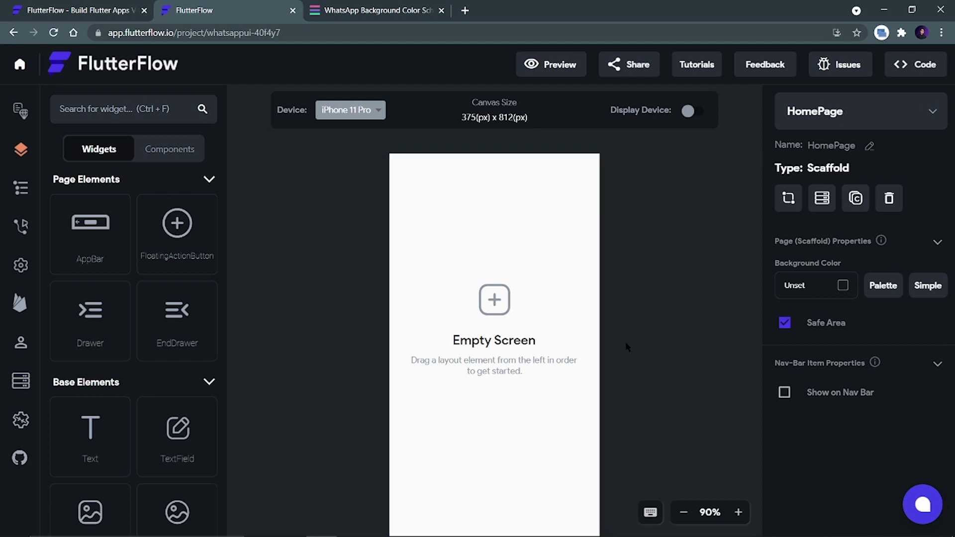
{"action": "left_click", "coordinate": [690, 112]}
{"action": "scroll", "coordinate": [615, 340], "scroll_direction": "down", "scroll_amount": 2}
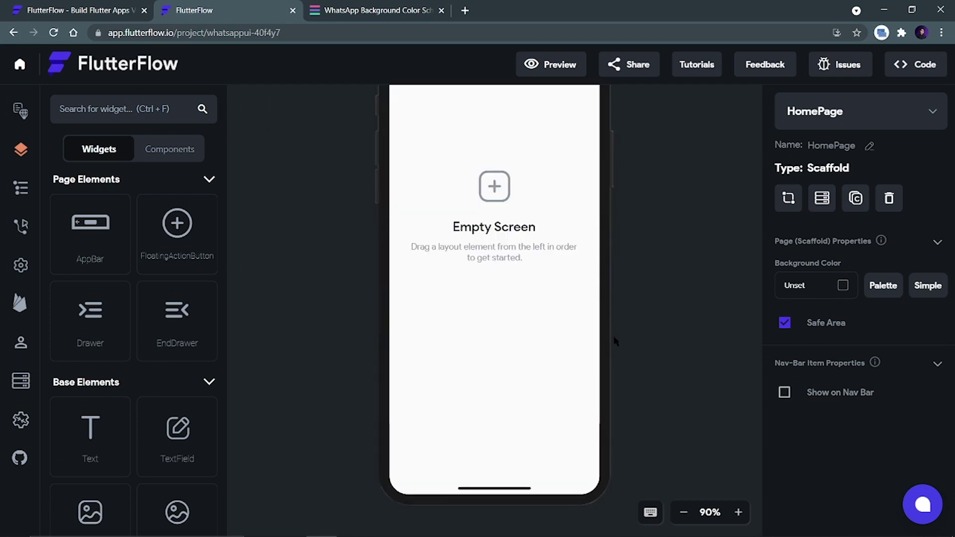
{"action": "scroll", "coordinate": [615, 340], "scroll_direction": "up", "scroll_amount": 2}
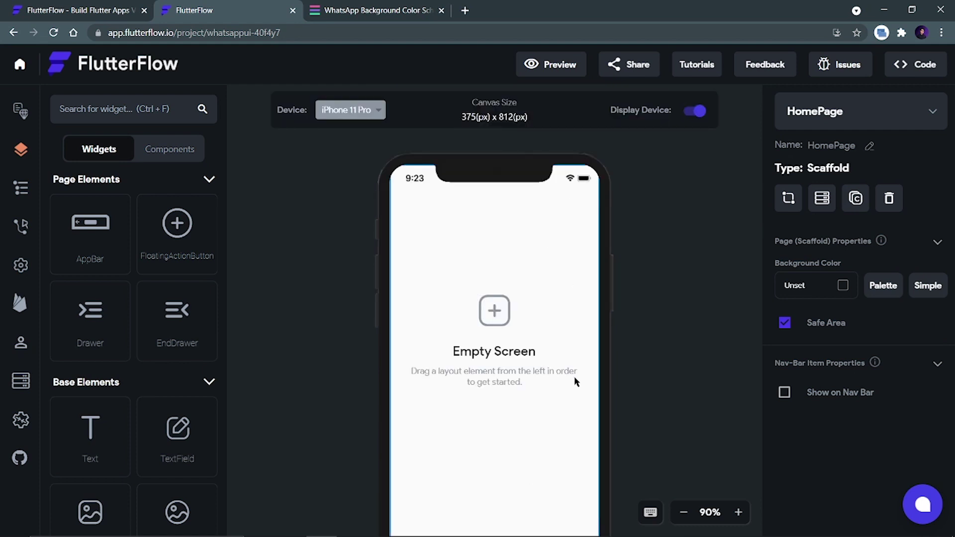
{"action": "left_click", "coordinate": [383, 525]}
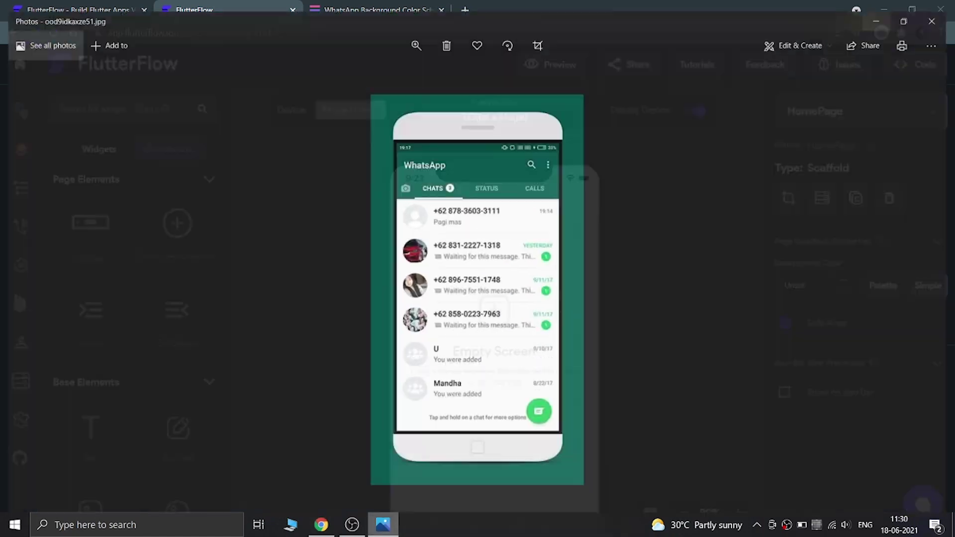
Look over the WhatsApp chat-list screenshot in Photos, then close it.
{"action": "scroll", "coordinate": [480, 268], "scroll_direction": "up", "scroll_amount": 2}
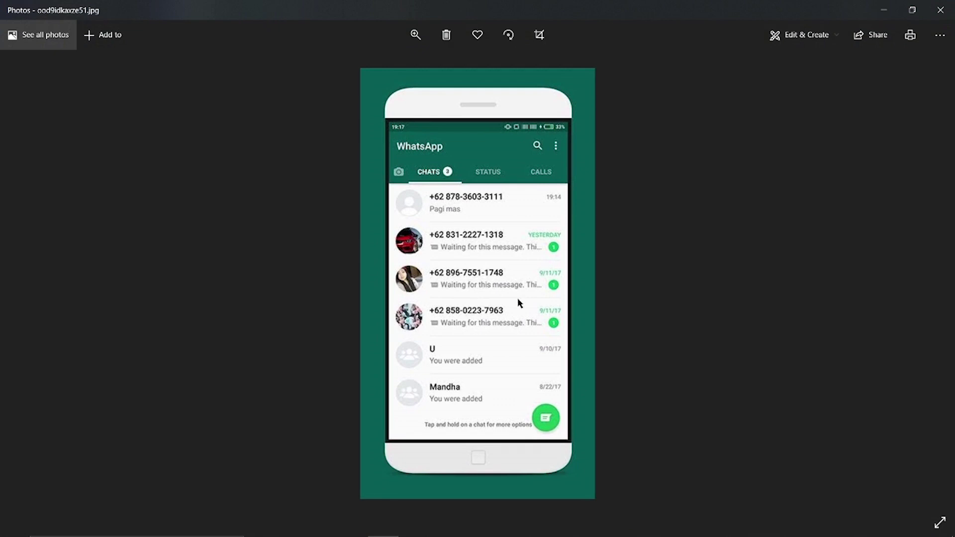
{"action": "left_click", "coordinate": [883, 10]}
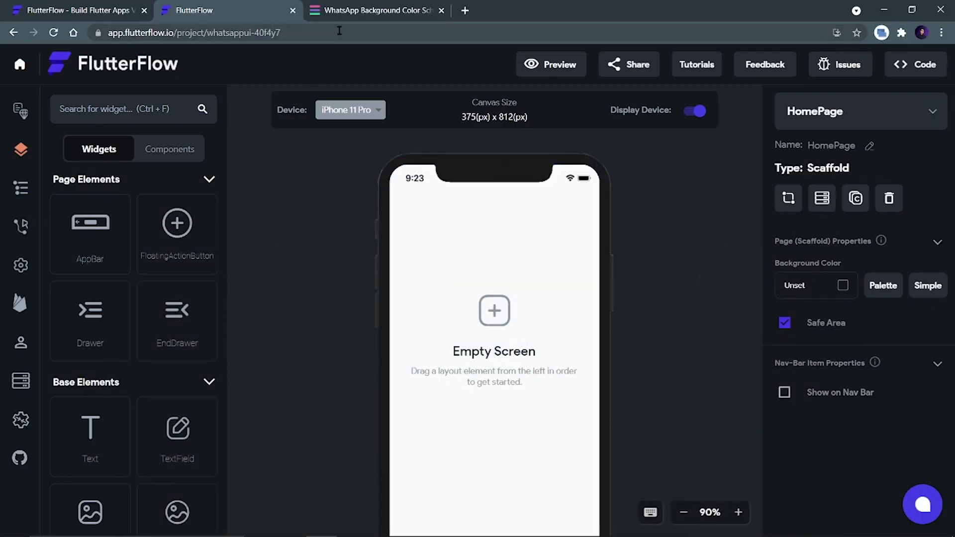
{"action": "left_click", "coordinate": [363, 10]}
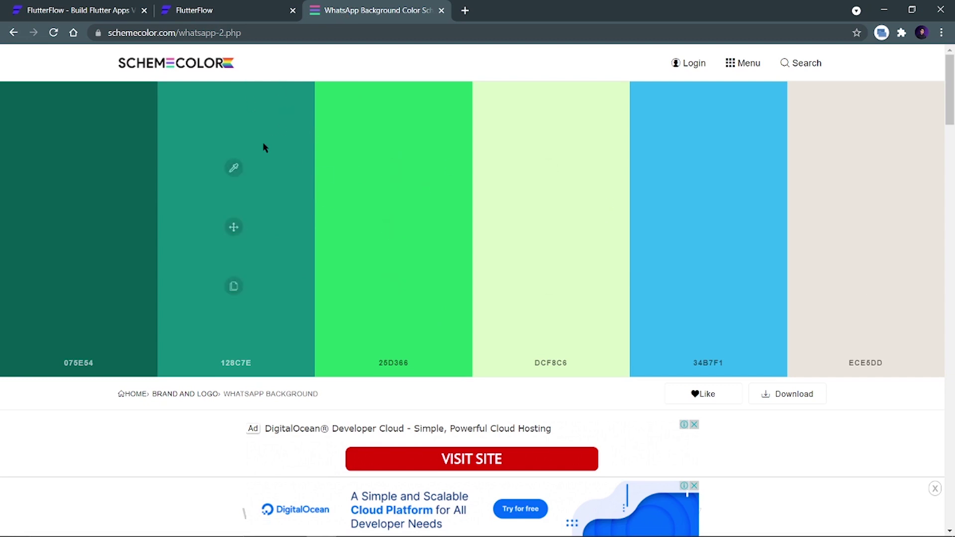
{"action": "left_click", "coordinate": [228, 8]}
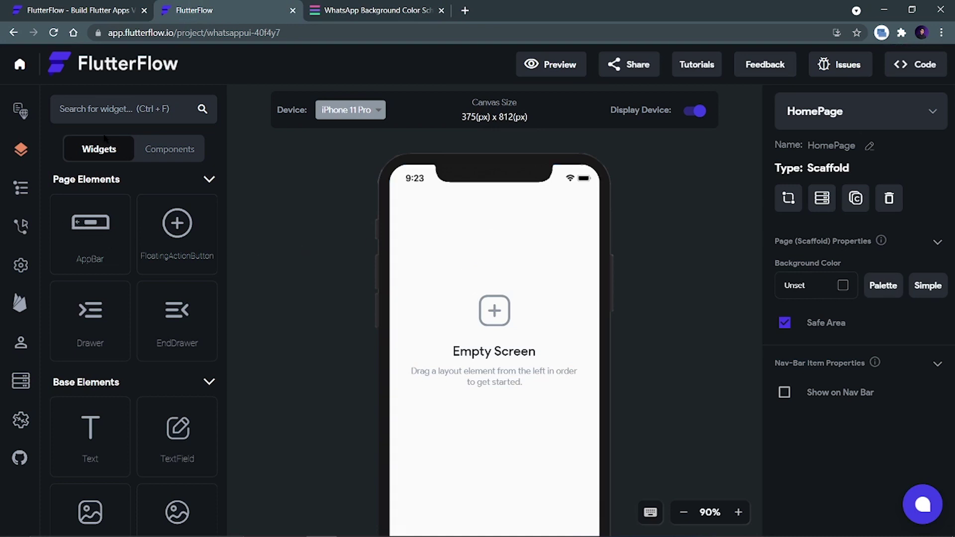
Drop an AppBar widget onto the top of the HomePage.
{"action": "left_click", "coordinate": [102, 116]}
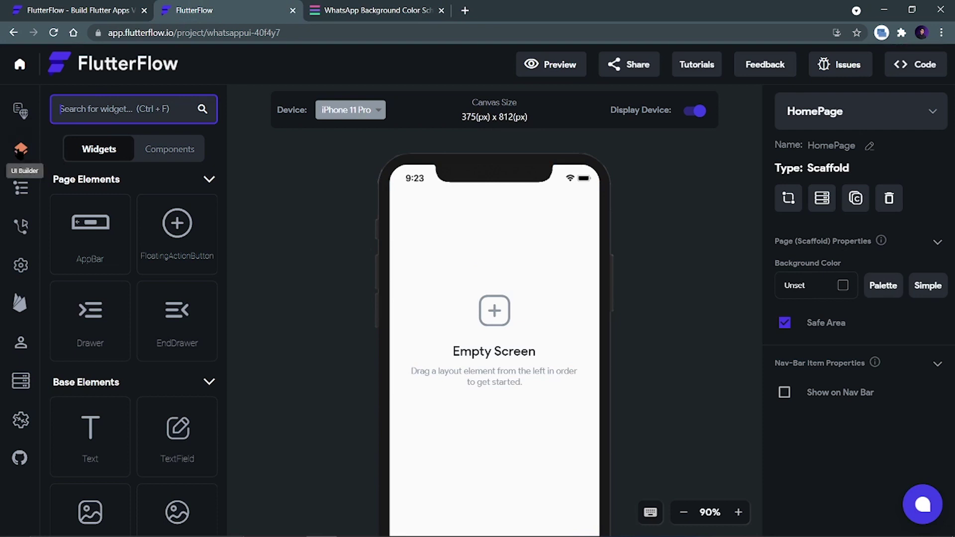
{"action": "left_click_drag", "start_coordinate": [90, 231], "coordinate": [432, 251]}
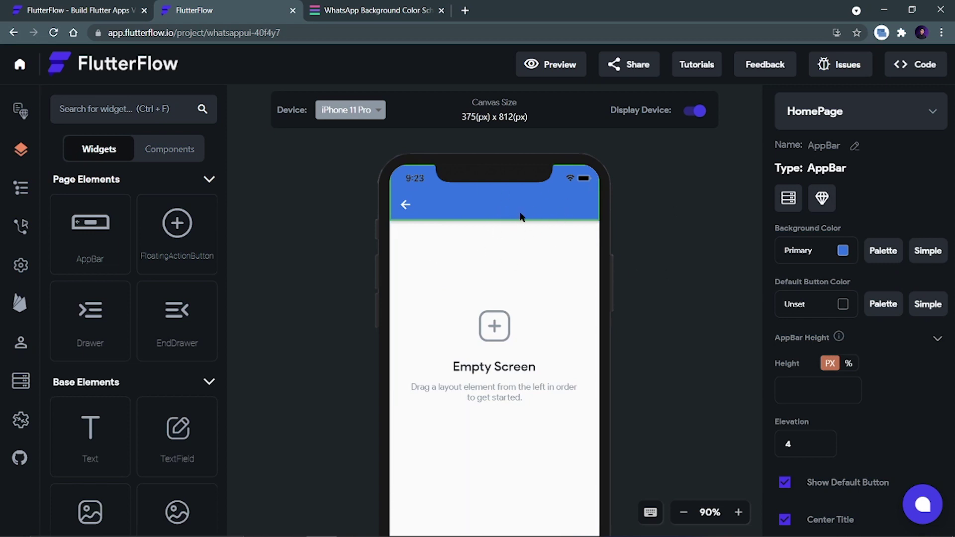
{"action": "left_click", "coordinate": [21, 265]}
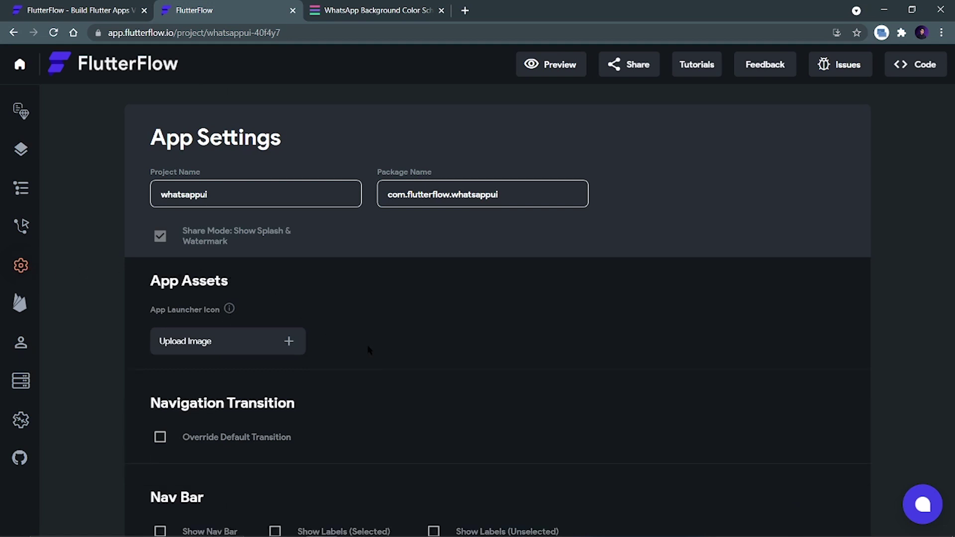
Set the project's Primary colour to dark green #075e54.
{"action": "scroll", "coordinate": [369, 349], "scroll_direction": "down", "scroll_amount": 5}
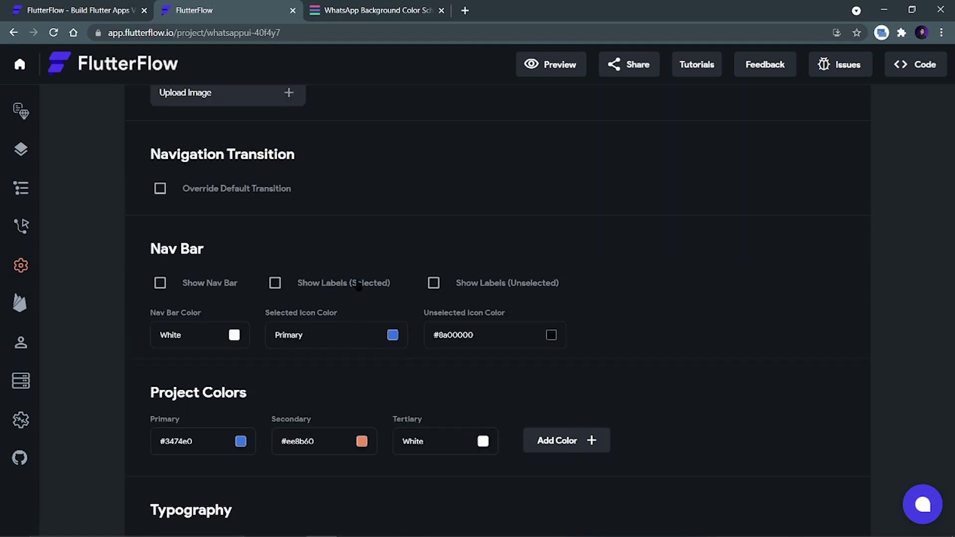
{"action": "scroll", "coordinate": [358, 286], "scroll_direction": "down", "scroll_amount": 3}
{"action": "left_click", "coordinate": [241, 318]}
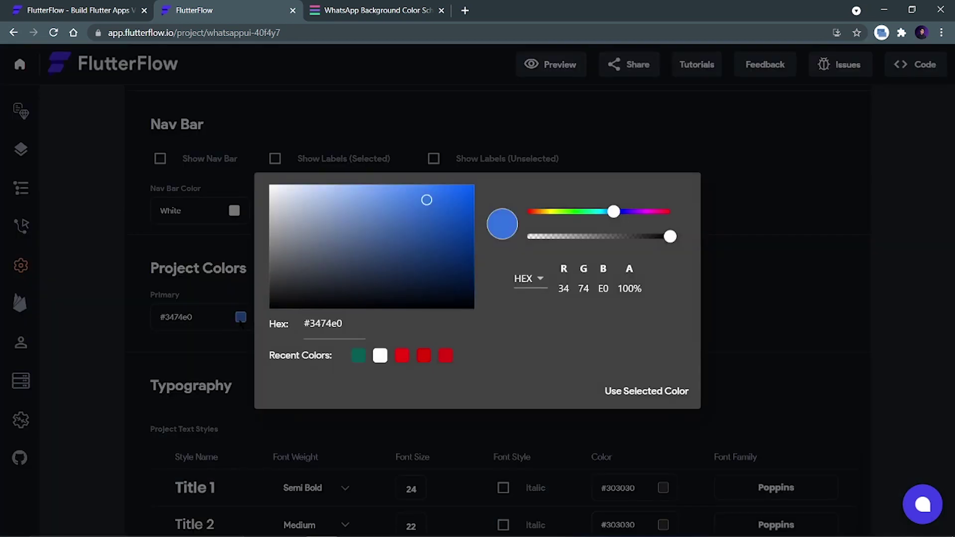
{"action": "left_click", "coordinate": [358, 356]}
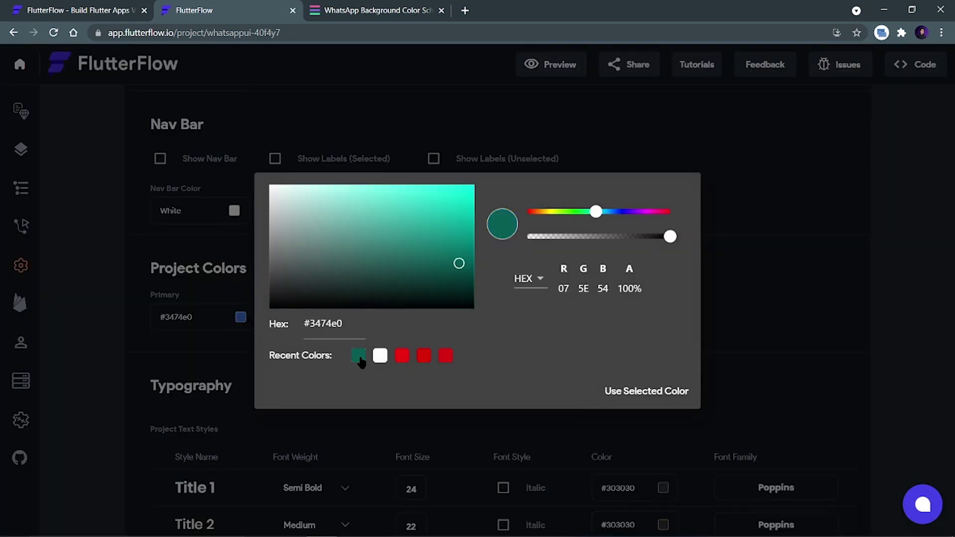
{"action": "left_click", "coordinate": [348, 10]}
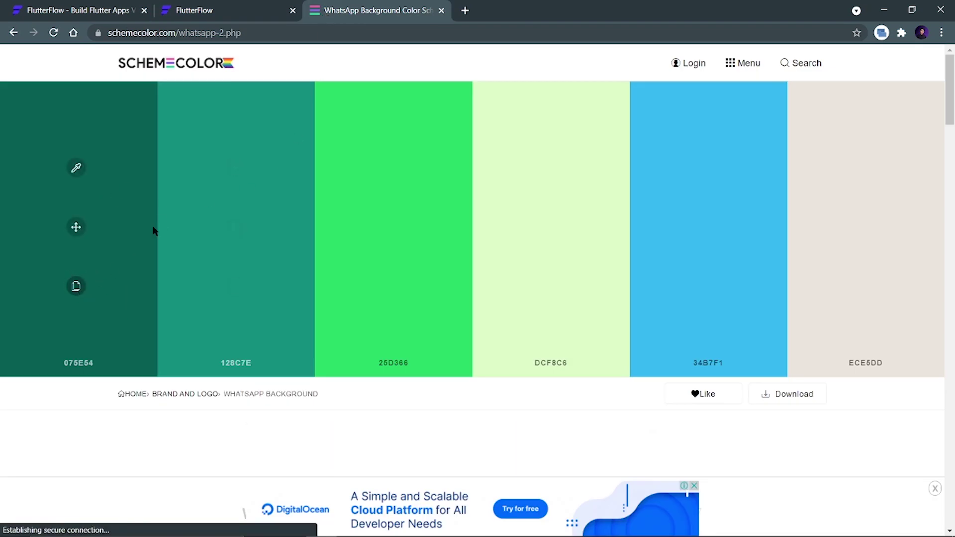
{"action": "left_click", "coordinate": [228, 16]}
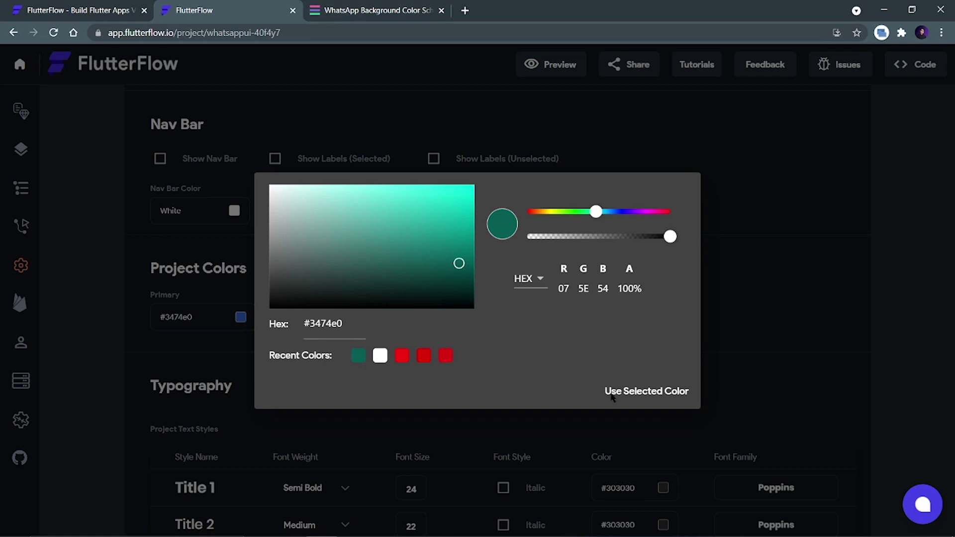
{"action": "left_click", "coordinate": [629, 392]}
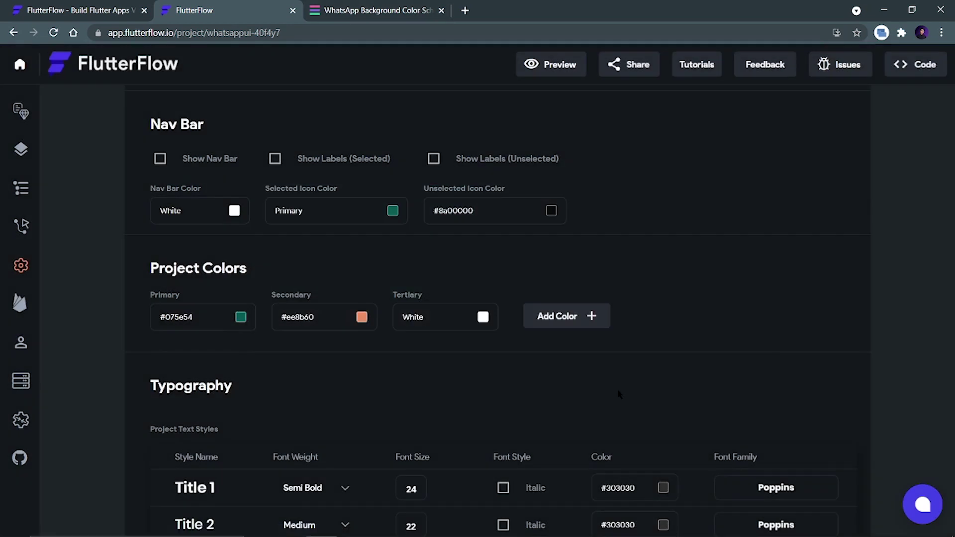
Set the Secondary project colour to #128c7e, pasted from the WhatsApp palette.
{"action": "left_click", "coordinate": [362, 319]}
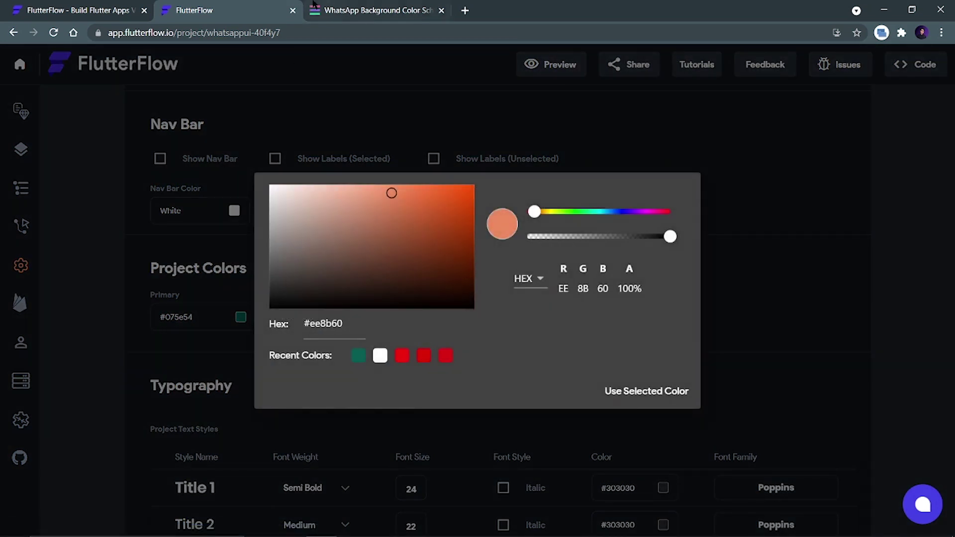
{"action": "left_click", "coordinate": [328, 11]}
{"action": "left_click", "coordinate": [233, 287]}
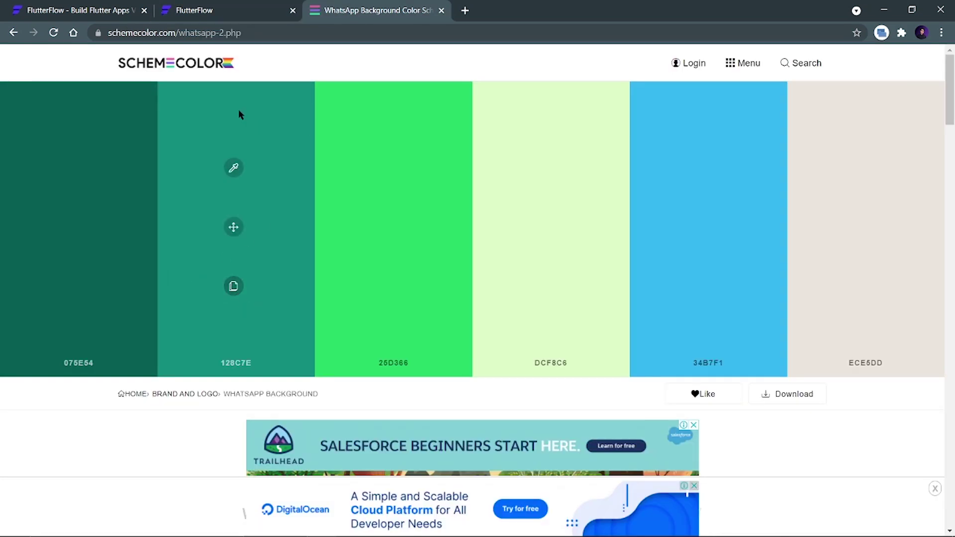
{"action": "left_click", "coordinate": [199, 11]}
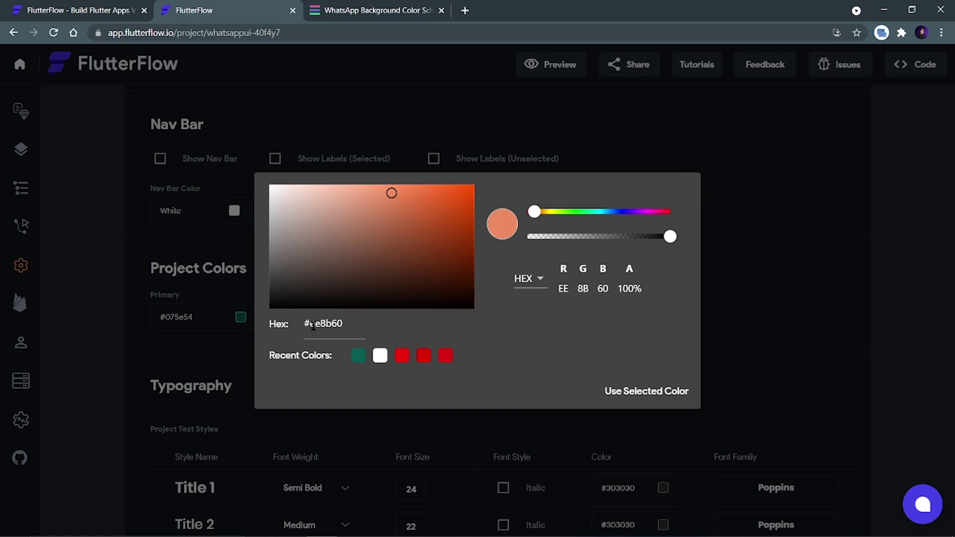
{"action": "left_click_drag", "start_coordinate": [312, 324], "coordinate": [354, 326]}
{"action": "key", "text": "ctrl+v"}
{"action": "left_click", "coordinate": [624, 391]}
{"action": "left_click", "coordinate": [361, 317]}
{"action": "left_click", "coordinate": [332, 325]}
{"action": "double_click", "coordinate": [342, 326]}
{"action": "key", "text": "ctrl+v"}
{"action": "key", "text": "Return"}
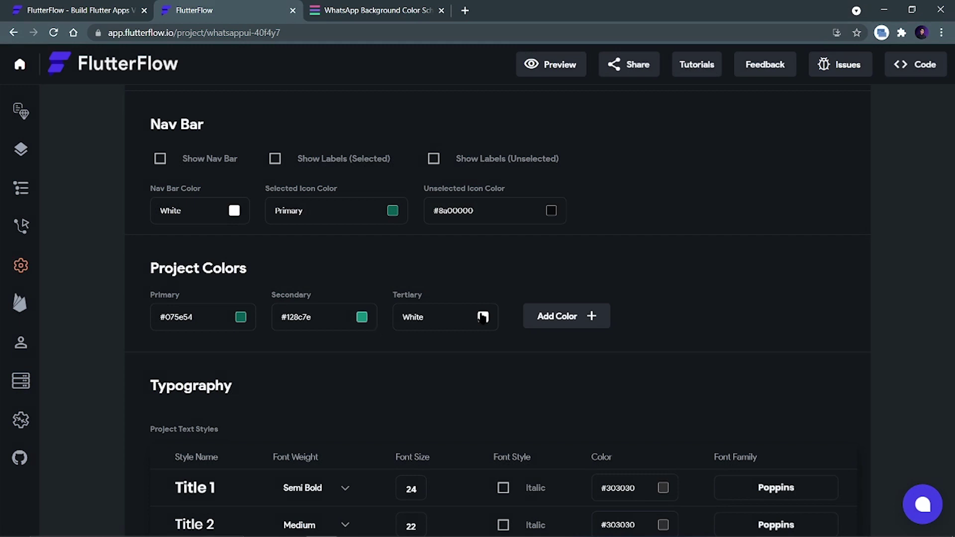
{"action": "left_click", "coordinate": [20, 150]}
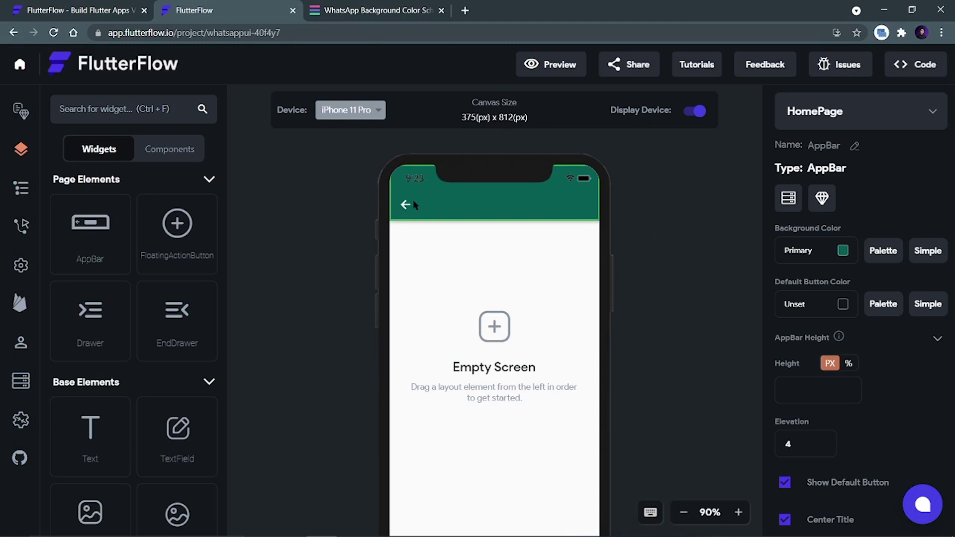
Turn off the AppBar's default back button and drop a Text widget into it.
{"action": "left_click", "coordinate": [507, 239]}
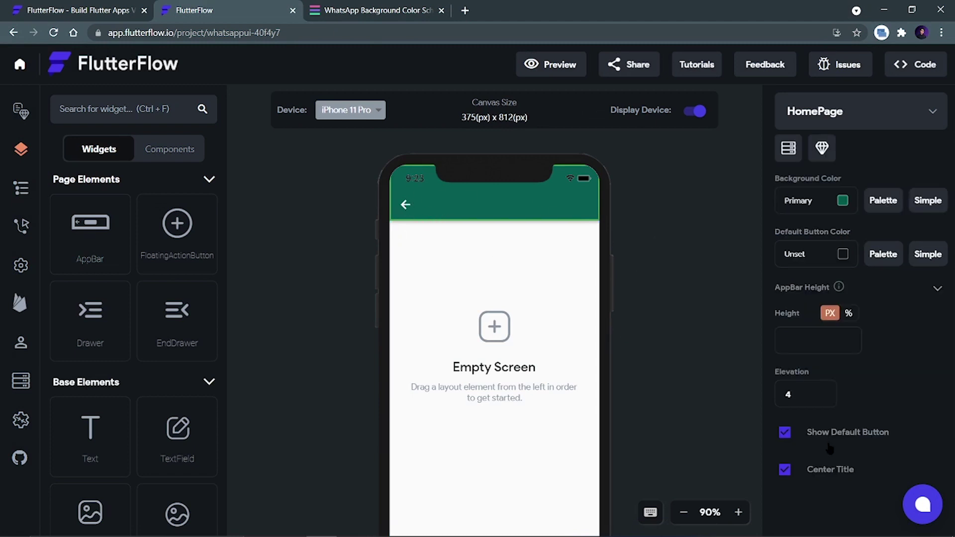
{"action": "left_click", "coordinate": [785, 431]}
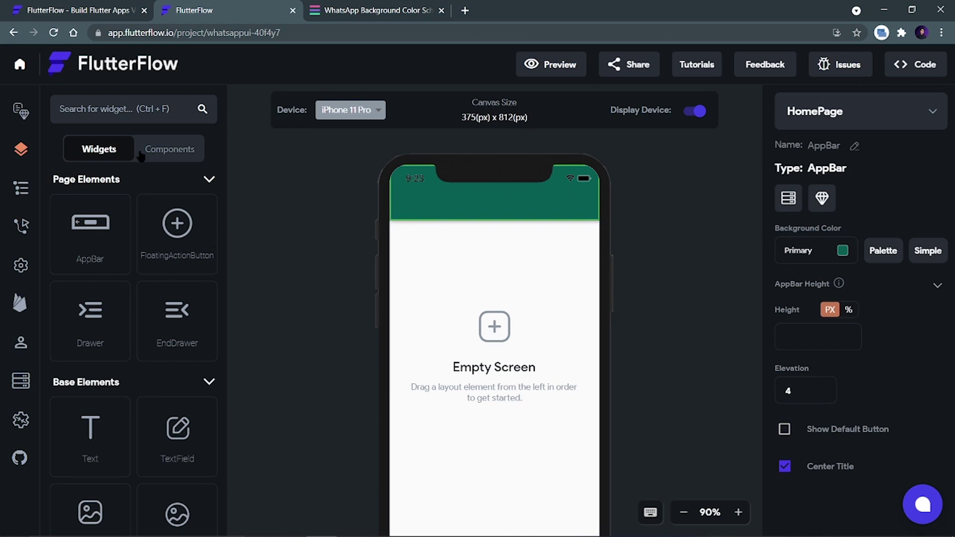
{"action": "left_click_drag", "start_coordinate": [95, 447], "coordinate": [476, 211]}
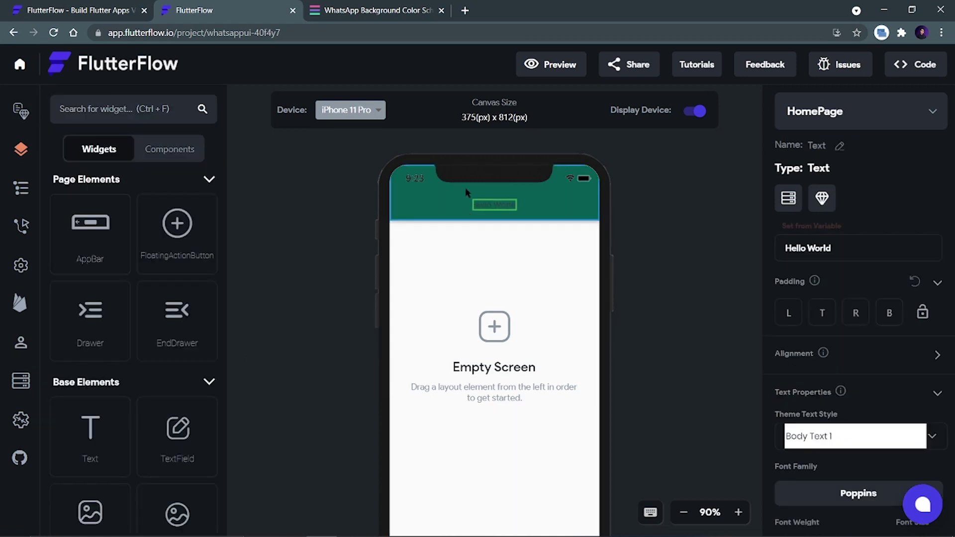
Left-align the AppBar title and change its text from 'Hello World' to 'WhatsApp'.
{"action": "scroll", "coordinate": [845, 403], "scroll_direction": "down", "scroll_amount": 3}
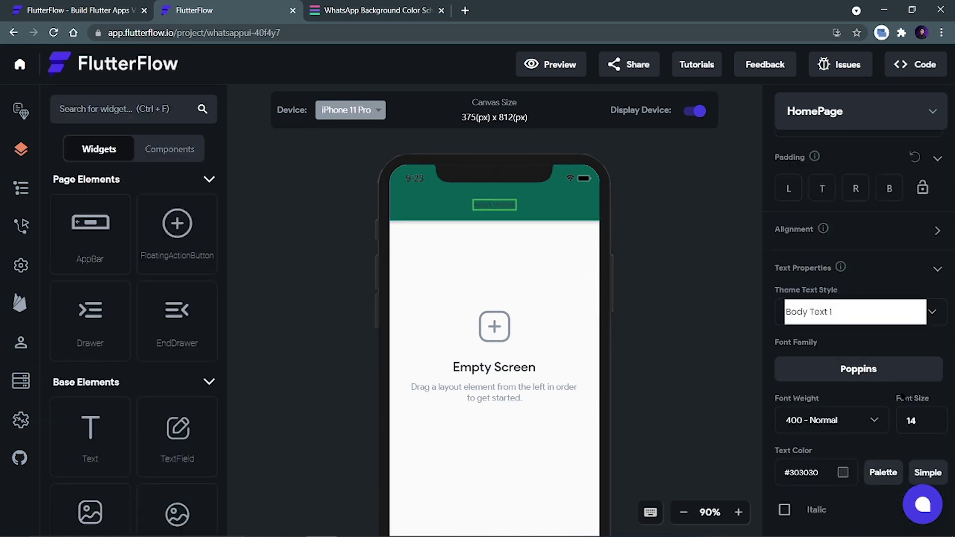
{"action": "scroll", "coordinate": [902, 398], "scroll_direction": "down", "scroll_amount": 3}
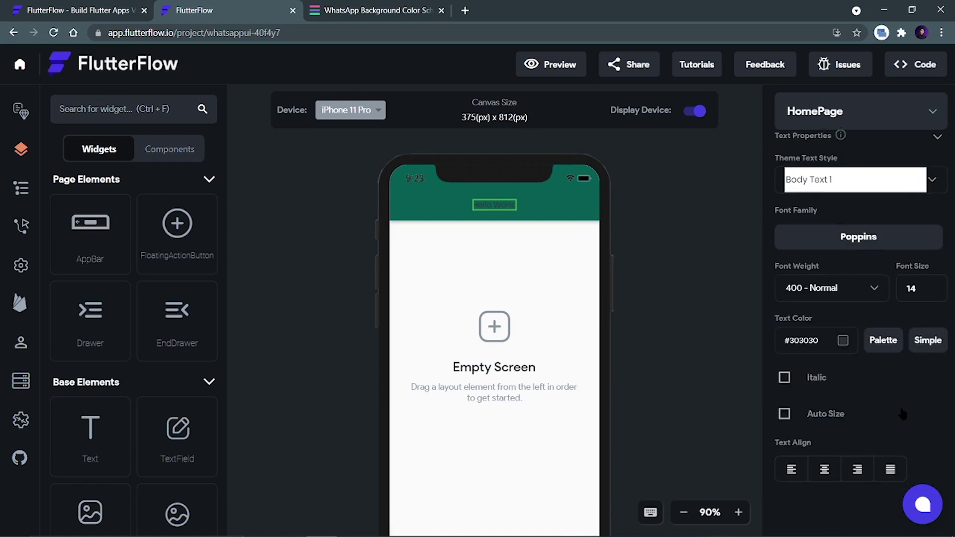
{"action": "left_click", "coordinate": [552, 214]}
{"action": "left_click", "coordinate": [784, 466]}
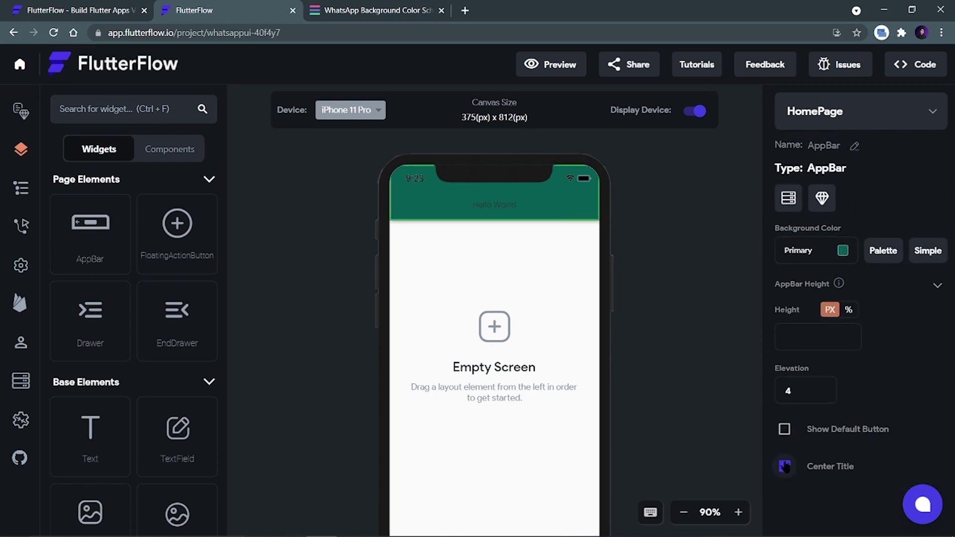
{"action": "left_click", "coordinate": [421, 207]}
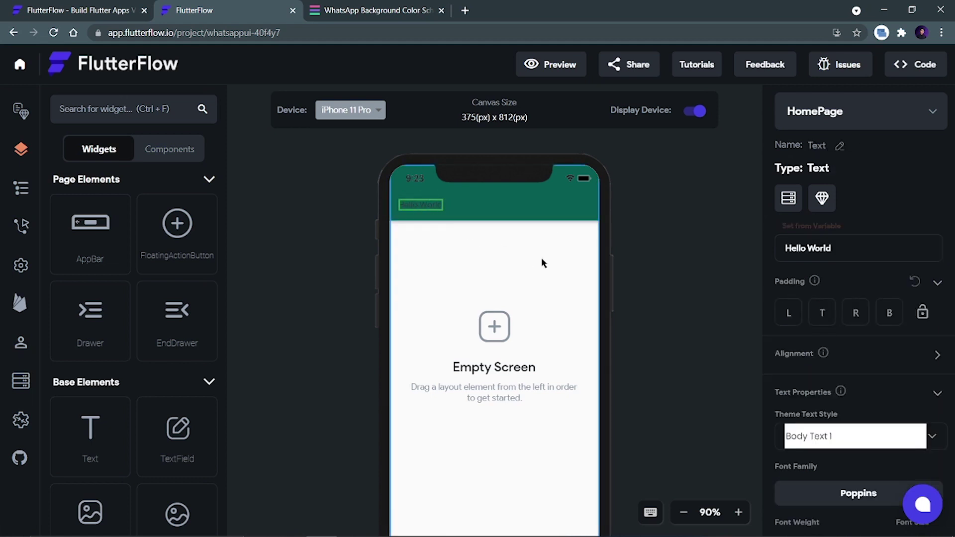
{"action": "left_click_drag", "start_coordinate": [827, 248], "coordinate": [777, 247]}
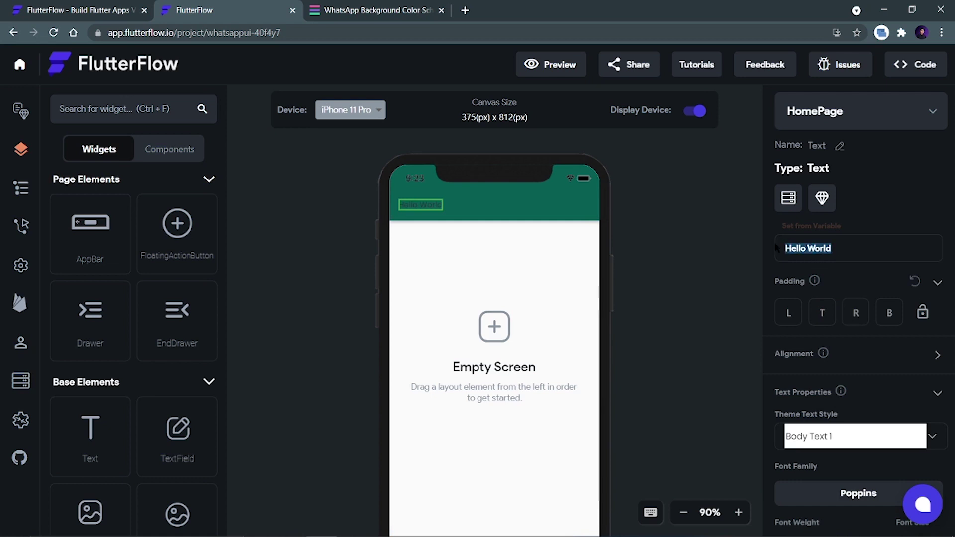
{"action": "type", "text": "Wha"}
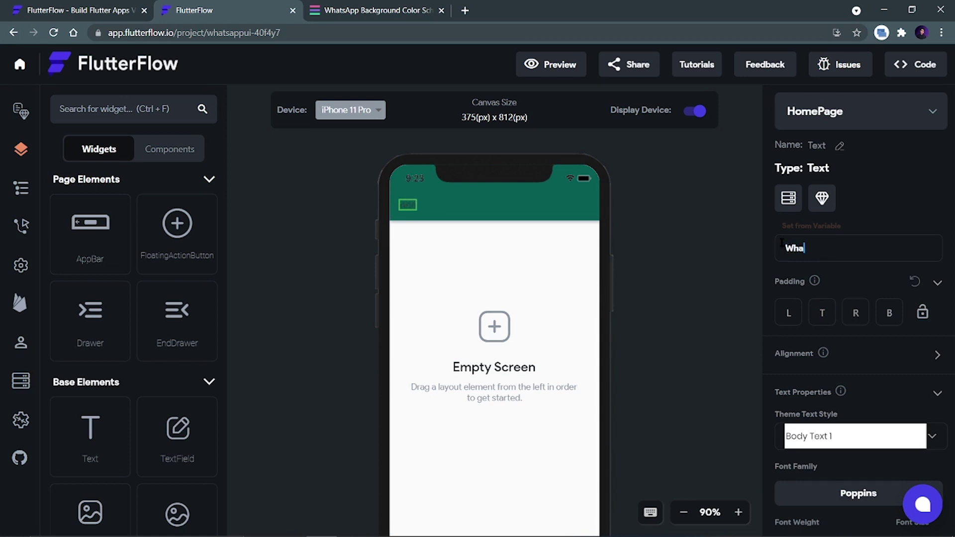
{"action": "type", "text": "tsApp"}
Make the WhatsApp title white at font size 20.
{"action": "scroll", "coordinate": [805, 352], "scroll_direction": "down", "scroll_amount": 5}
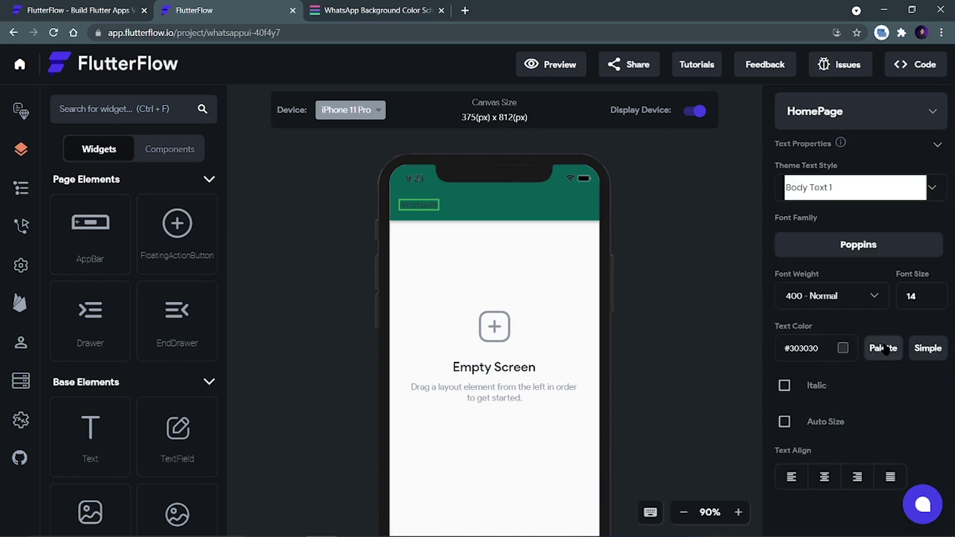
{"action": "scroll", "coordinate": [838, 274], "scroll_direction": "up", "scroll_amount": 4}
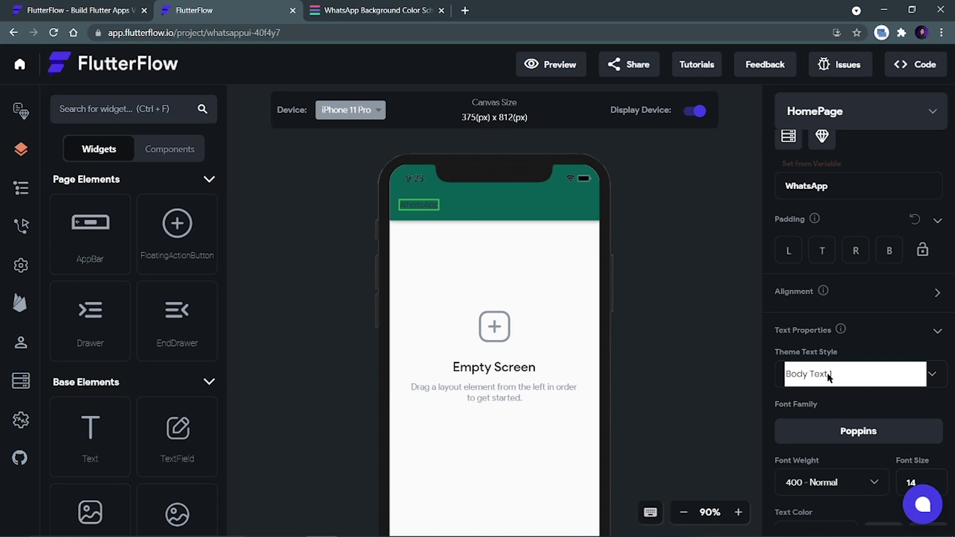
{"action": "scroll", "coordinate": [827, 372], "scroll_direction": "down", "scroll_amount": 4}
{"action": "left_click", "coordinate": [844, 348]}
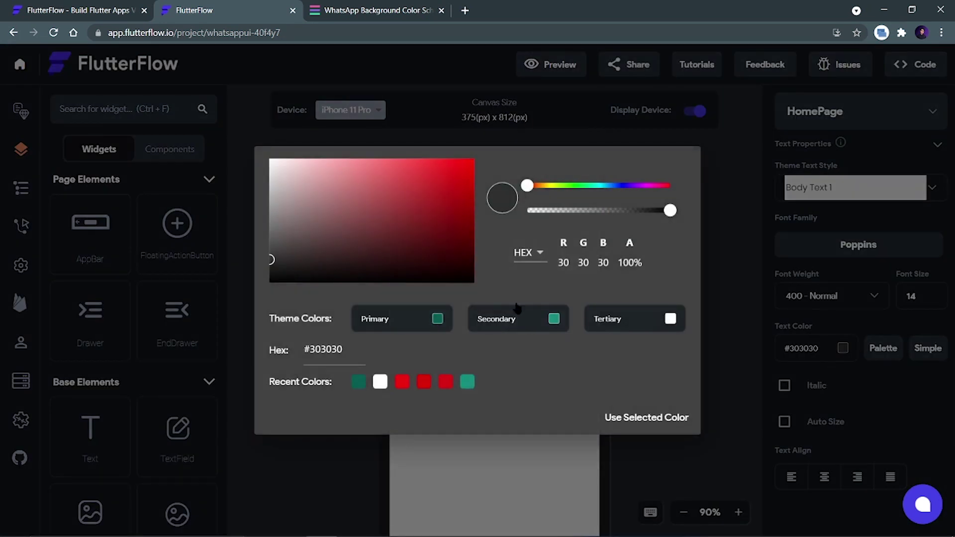
{"action": "left_click", "coordinate": [379, 382]}
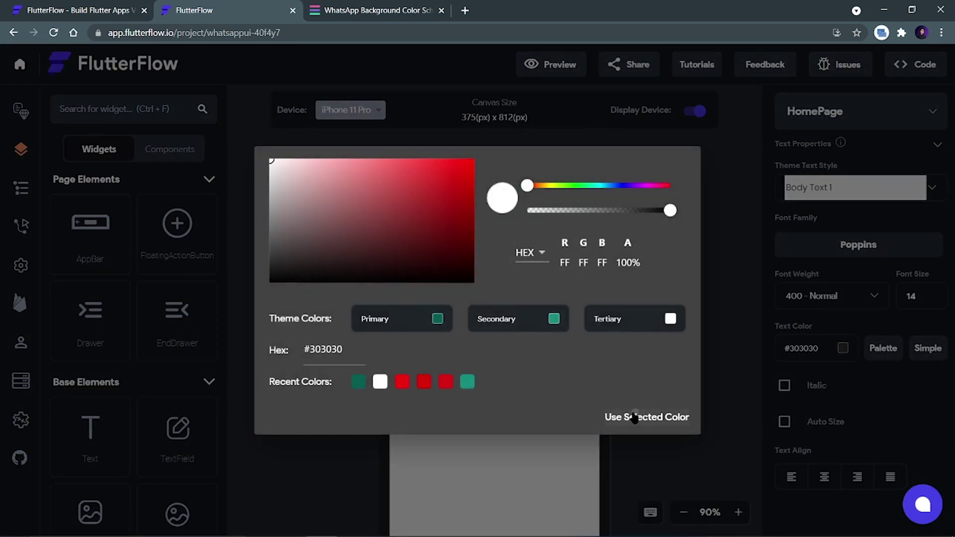
{"action": "left_click", "coordinate": [635, 418]}
{"action": "left_click_drag", "start_coordinate": [924, 291], "coordinate": [892, 295]}
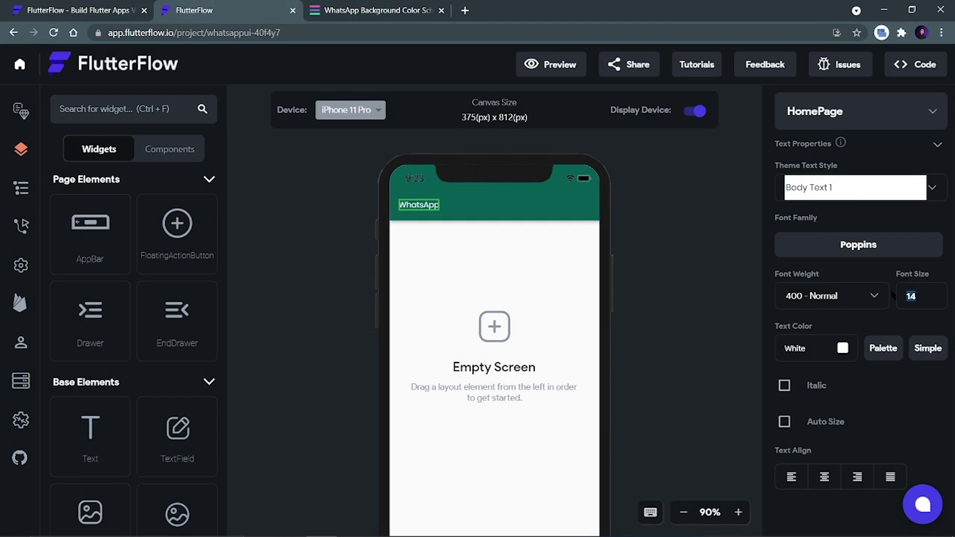
{"action": "type", "text": "20"}
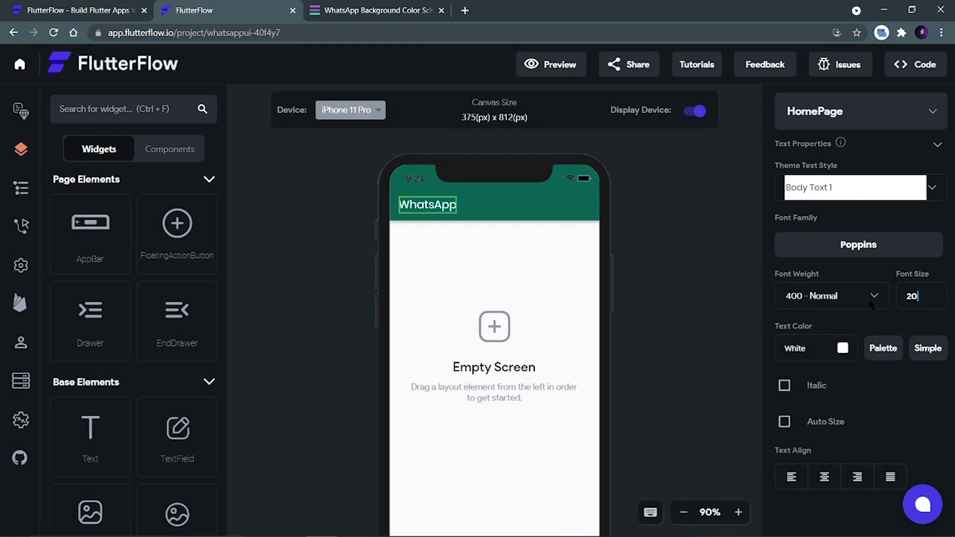
{"action": "left_click", "coordinate": [866, 245]}
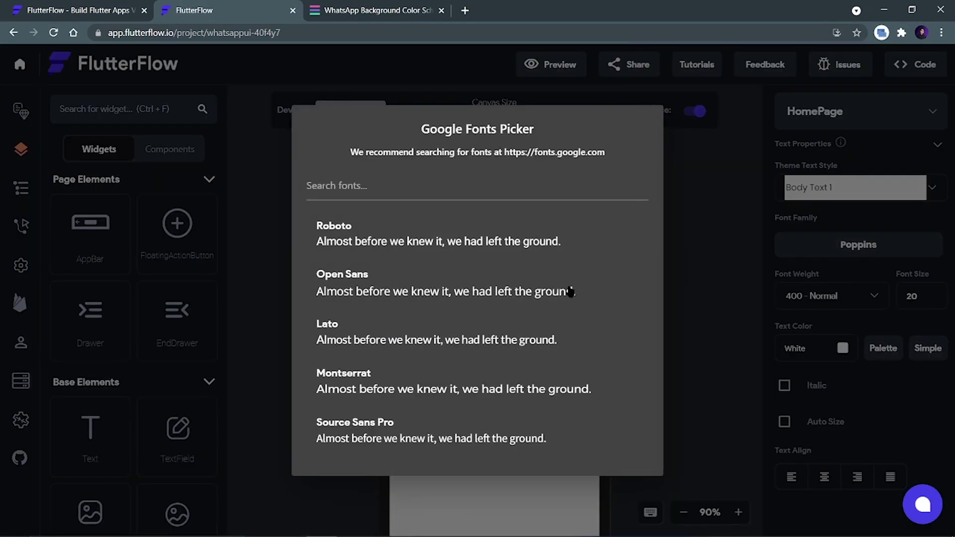
Pick Roboto for the title, deselect it, and bring up the WhatsApp screenshot.
{"action": "left_click", "coordinate": [328, 229]}
{"action": "left_click", "coordinate": [580, 304]}
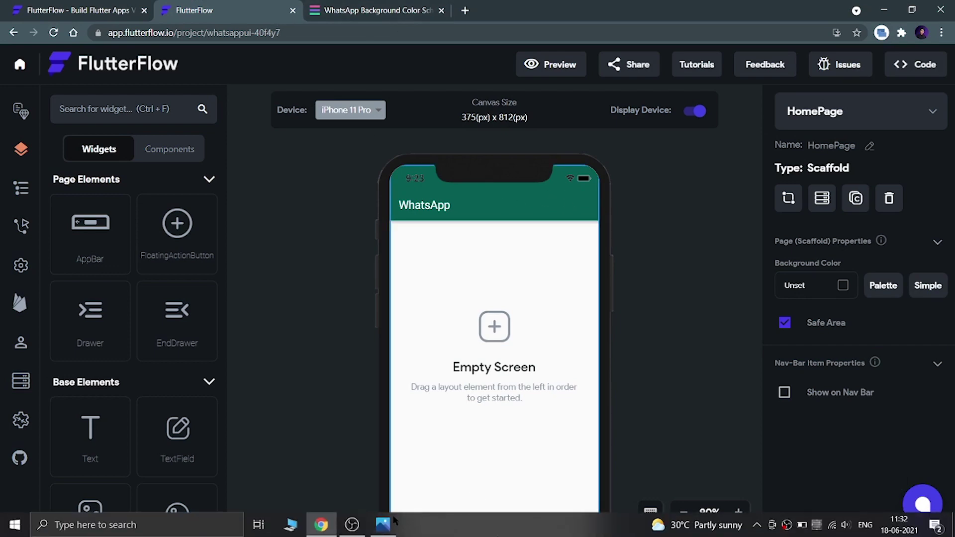
{"action": "left_click", "coordinate": [393, 522]}
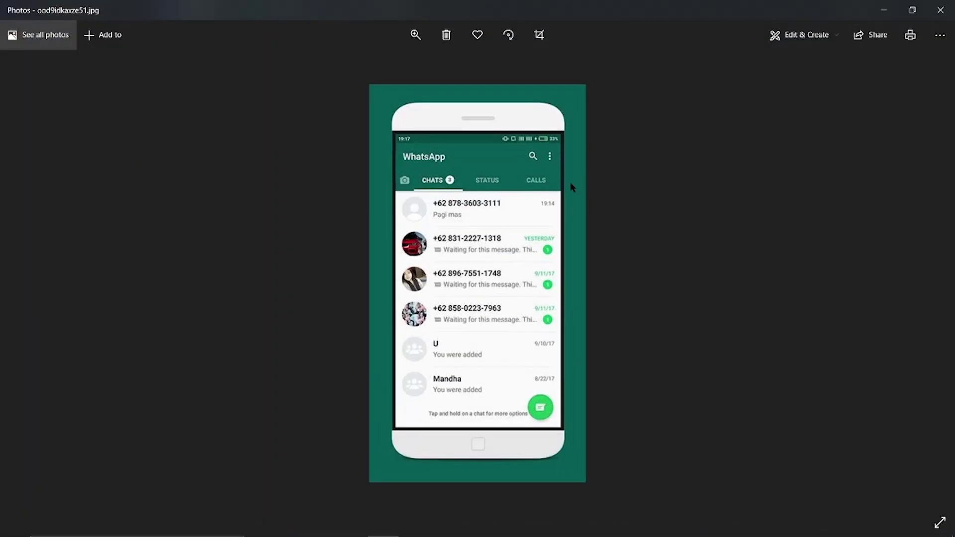
Add two icon buttons to the app bar's actions.
{"action": "left_click", "coordinate": [884, 10]}
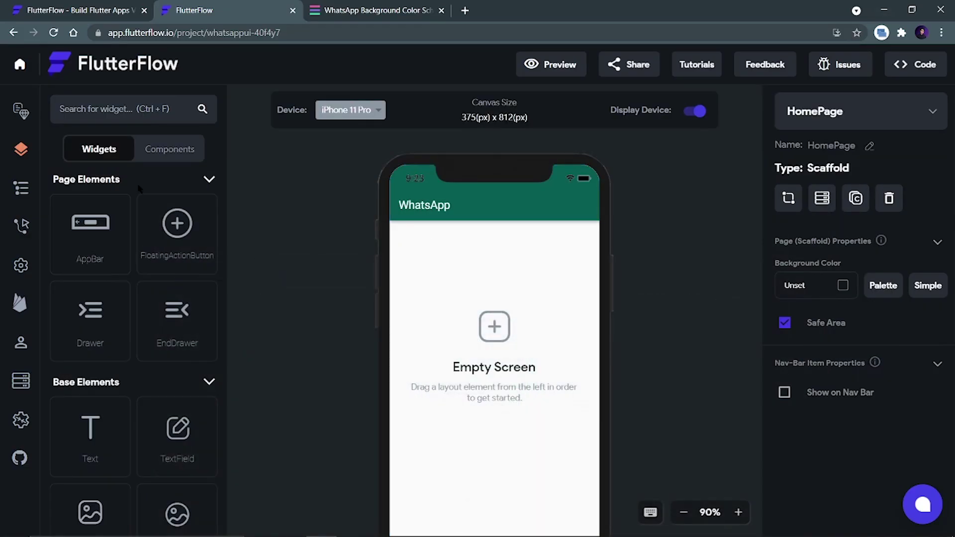
{"action": "left_click", "coordinate": [134, 107]}
{"action": "type", "text": "ic"}
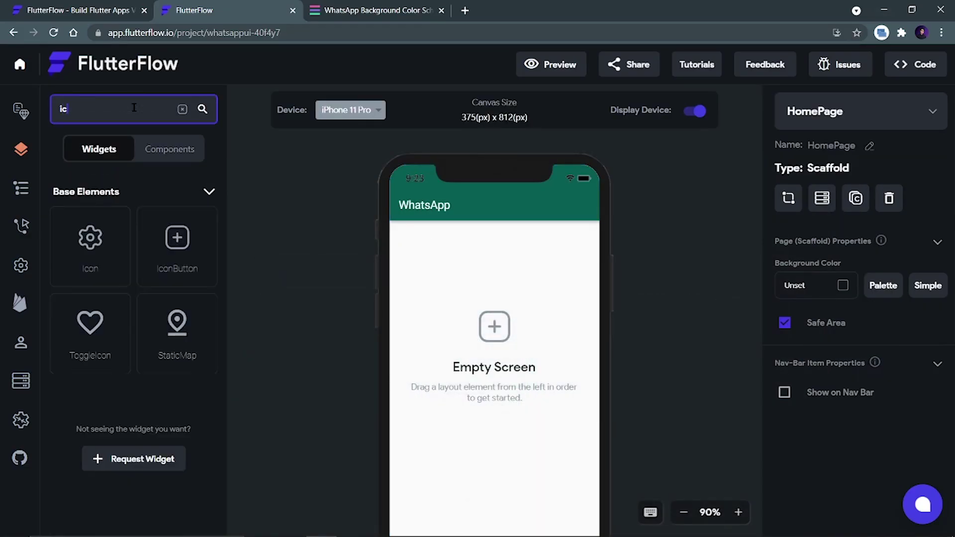
{"action": "left_click_drag", "start_coordinate": [177, 244], "coordinate": [572, 204]}
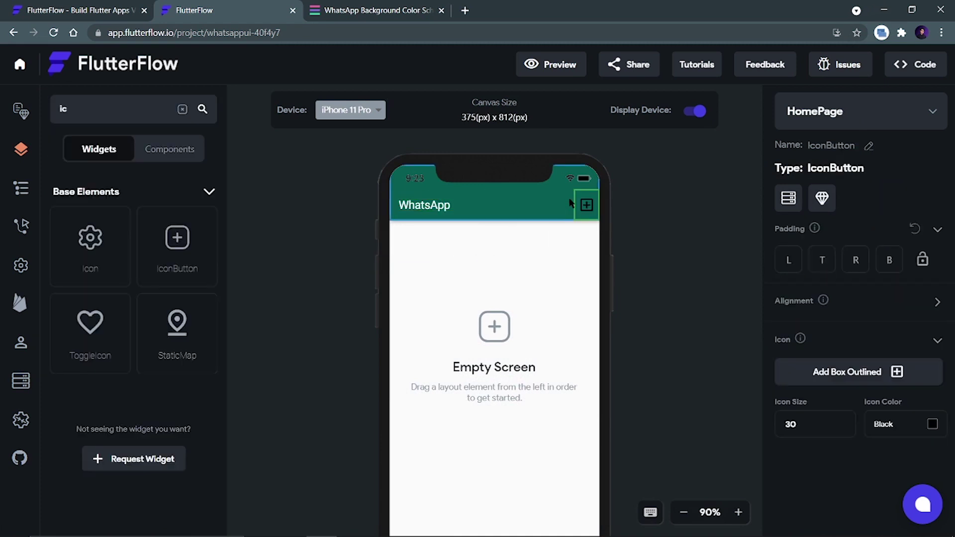
{"action": "left_click_drag", "start_coordinate": [169, 268], "coordinate": [550, 220]}
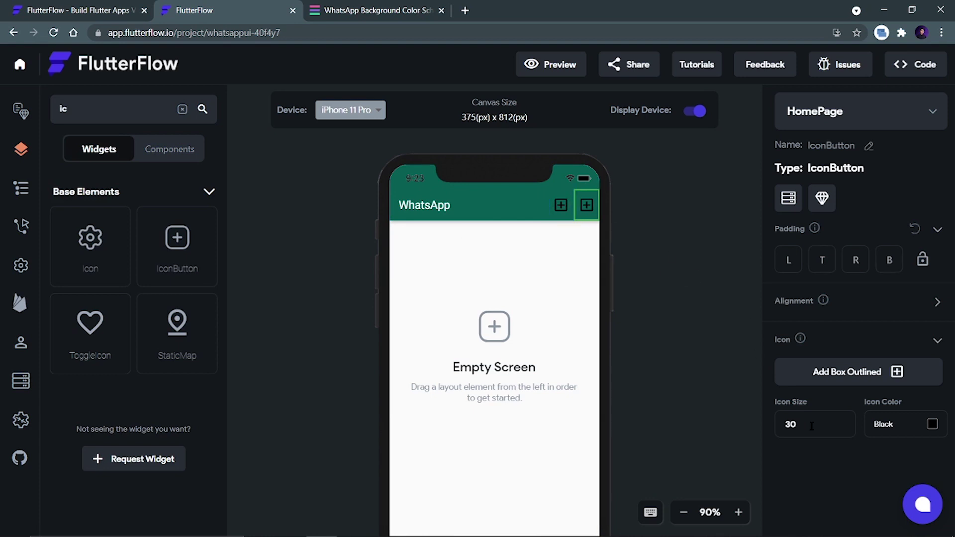
Make the first icon button a white vertical three-dot icon.
{"action": "left_click", "coordinate": [848, 377]}
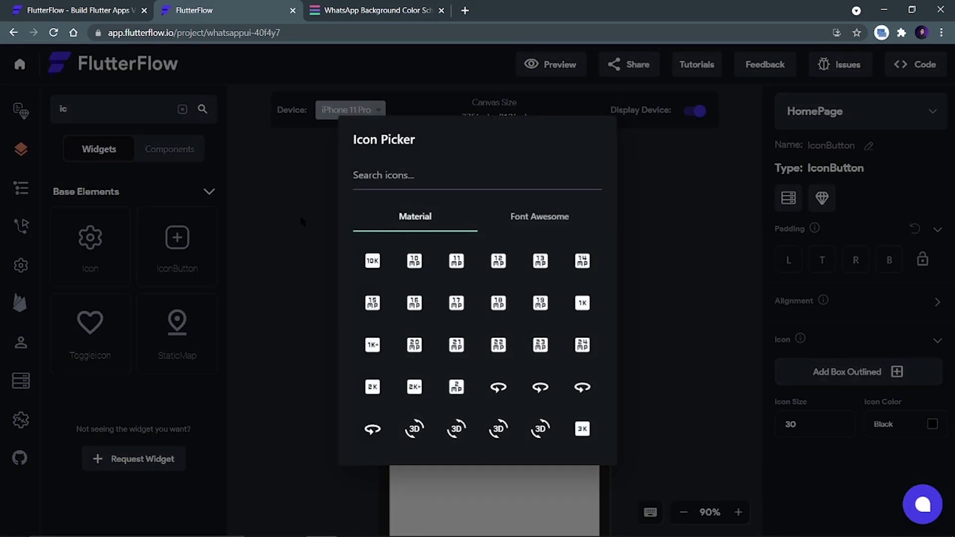
{"action": "left_click", "coordinate": [417, 189]}
{"action": "type", "text": "m"}
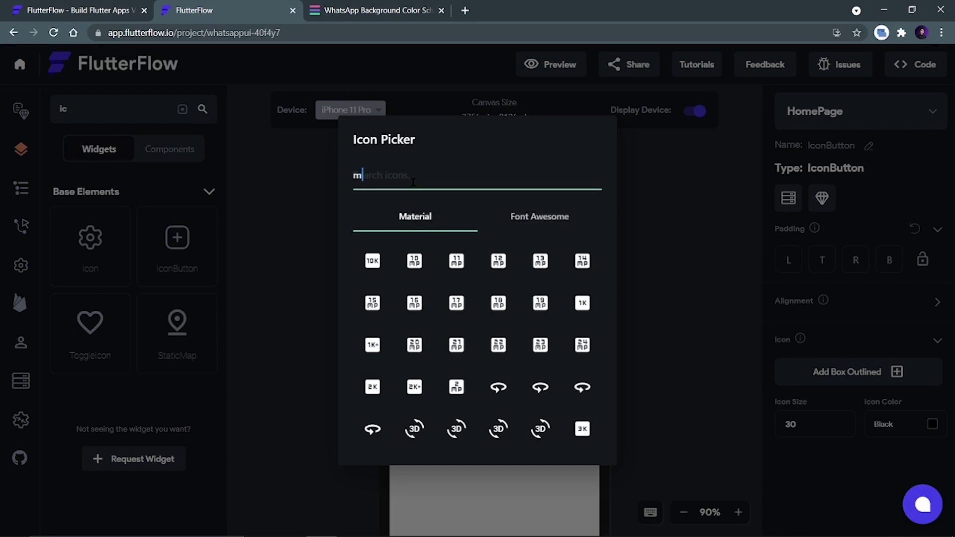
{"action": "type", "text": "enu"}
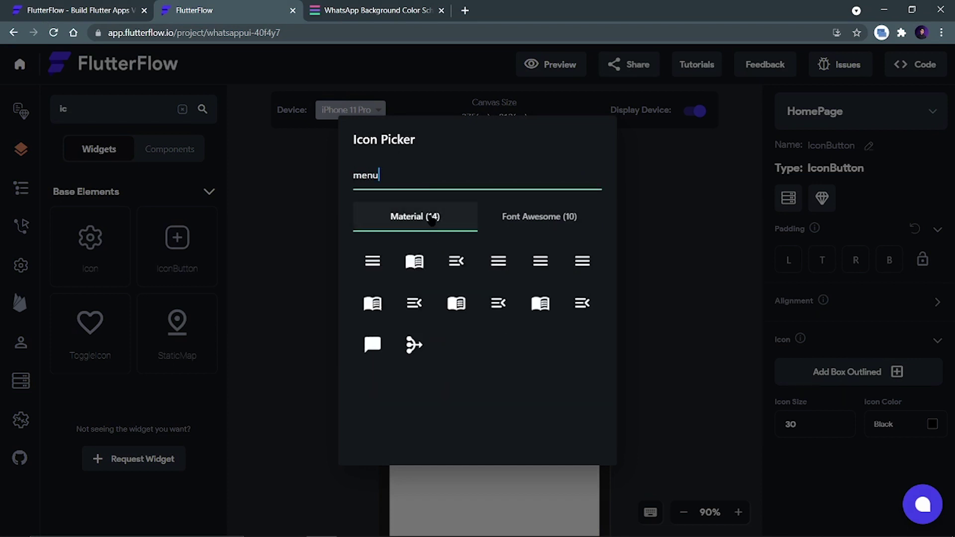
{"action": "left_click", "coordinate": [537, 217]}
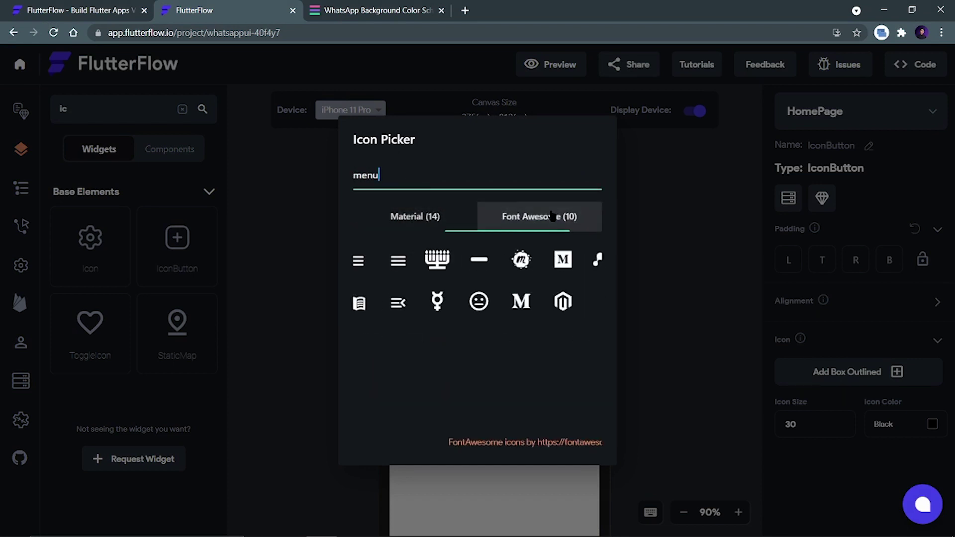
{"action": "left_click", "coordinate": [398, 221]}
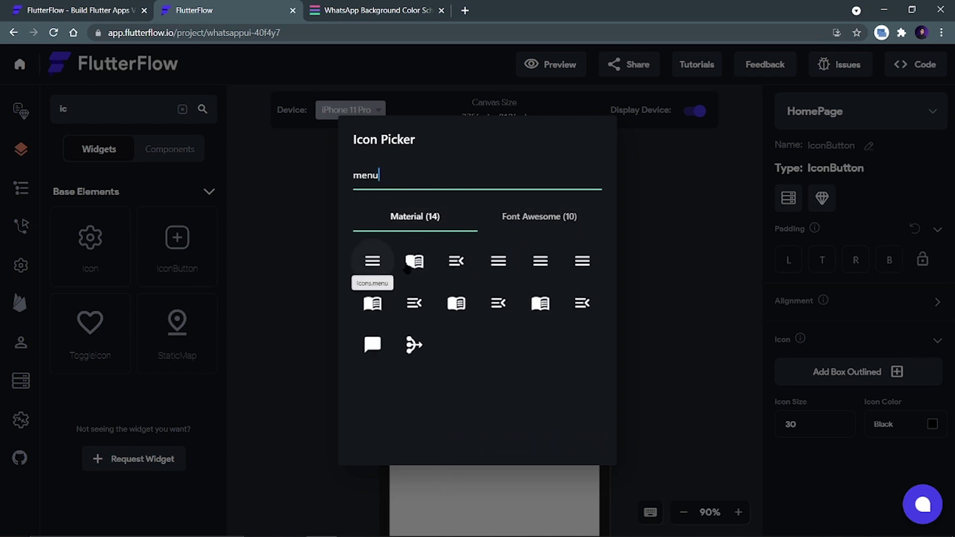
{"action": "left_click", "coordinate": [396, 177]}
{"action": "key", "text": "BackSpace"}
{"action": "key", "text": "BackSpace"}
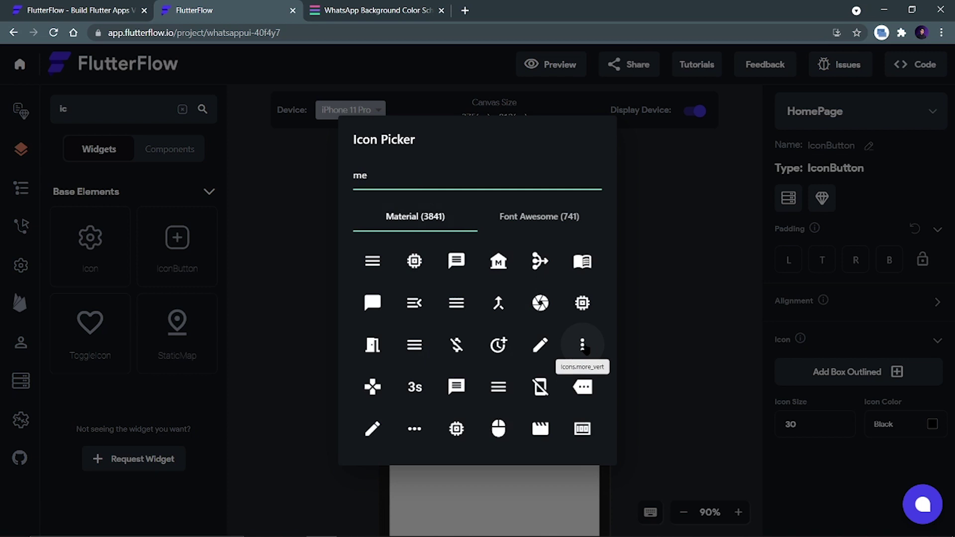
{"action": "left_click", "coordinate": [582, 346]}
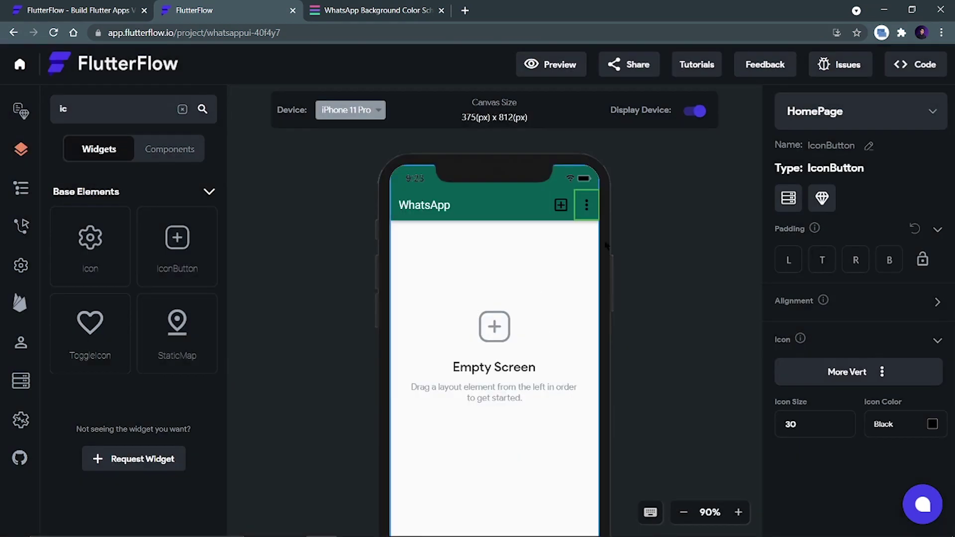
{"action": "left_click", "coordinate": [930, 425]}
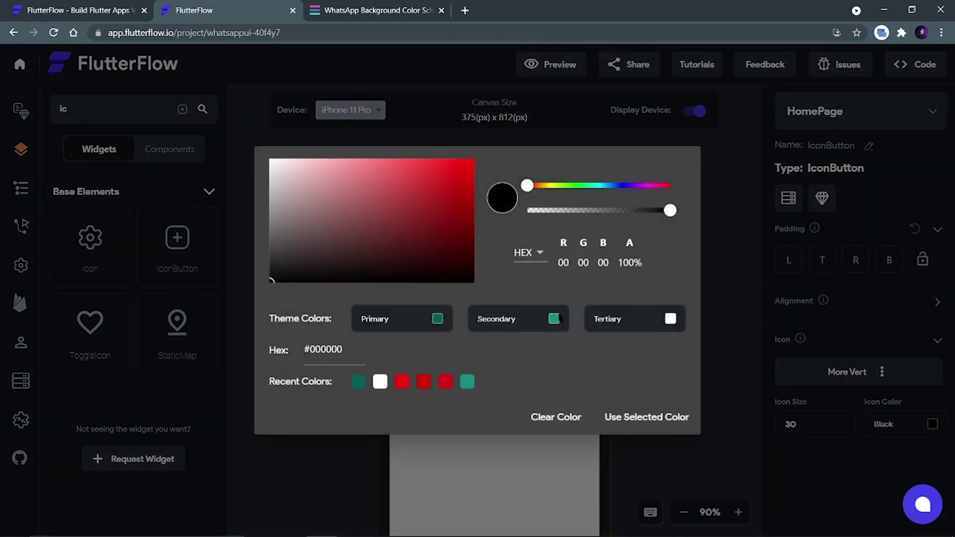
{"action": "left_click", "coordinate": [380, 381]}
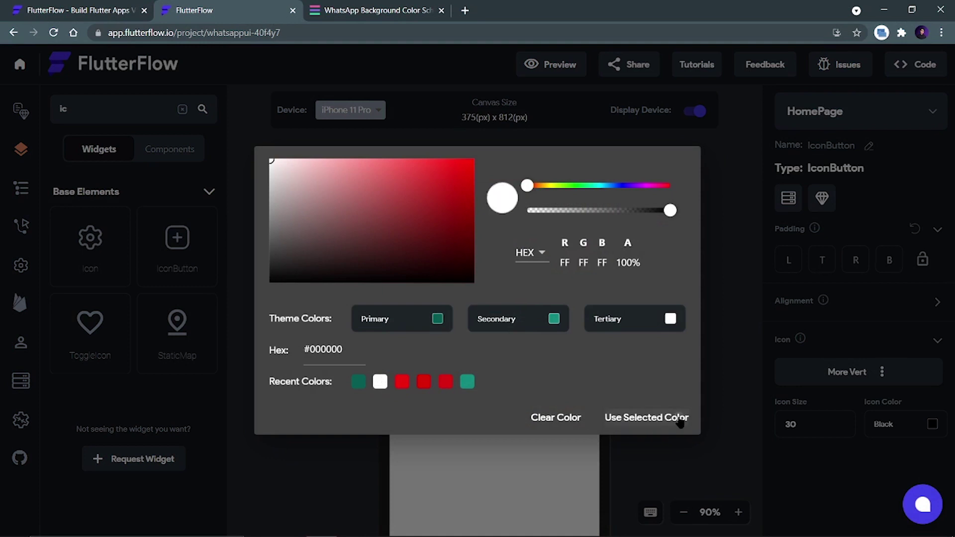
{"action": "left_click", "coordinate": [678, 418]}
Turn the other icon button into a white search icon.
{"action": "left_click", "coordinate": [561, 204]}
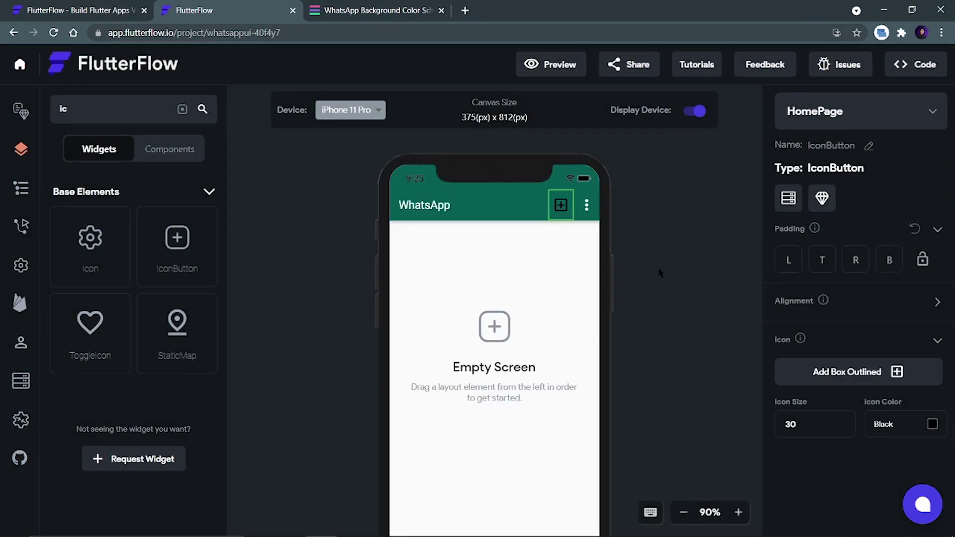
{"action": "left_click", "coordinate": [833, 374]}
{"action": "left_click", "coordinate": [382, 176]}
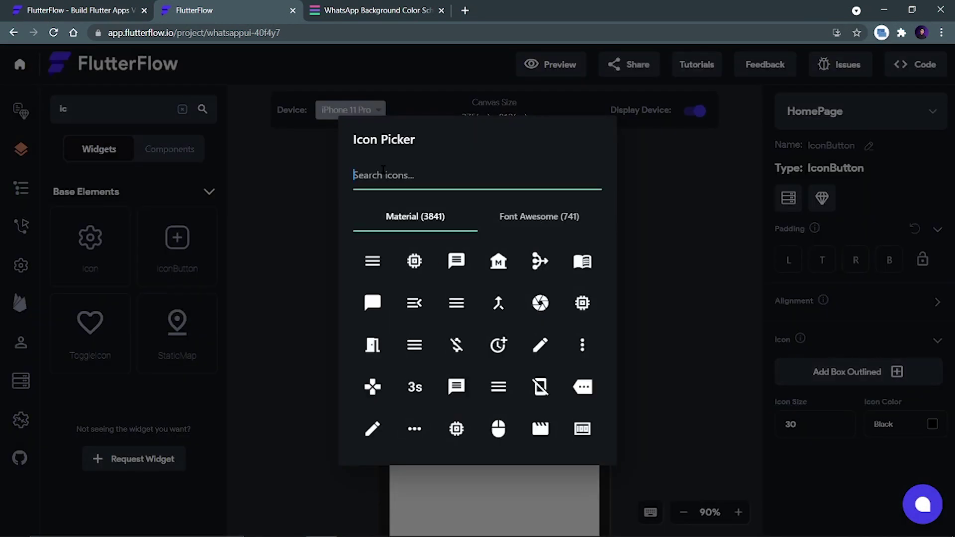
{"action": "type", "text": "search"}
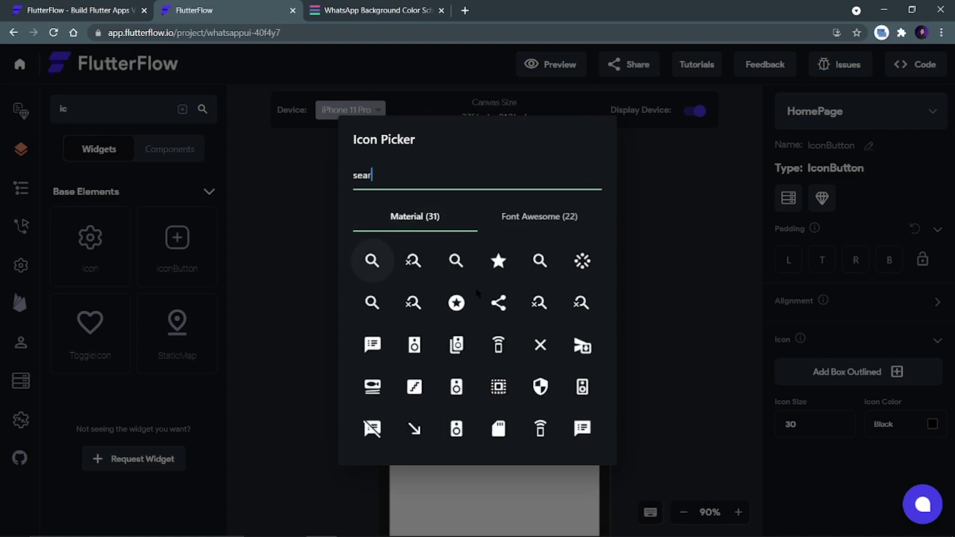
{"action": "left_click", "coordinate": [372, 261]}
{"action": "left_click", "coordinate": [932, 424]}
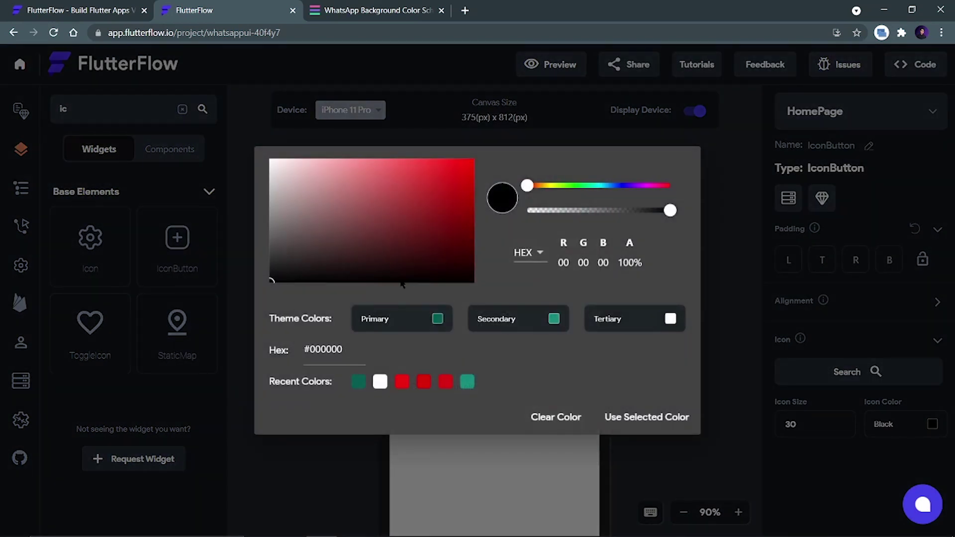
{"action": "left_click", "coordinate": [381, 384]}
{"action": "left_click", "coordinate": [641, 418]}
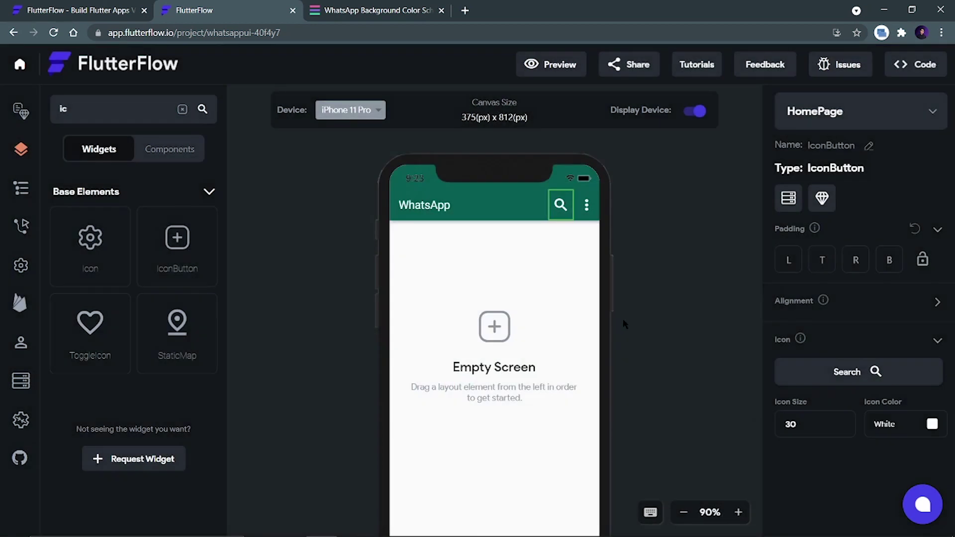
{"action": "left_click", "coordinate": [549, 246]}
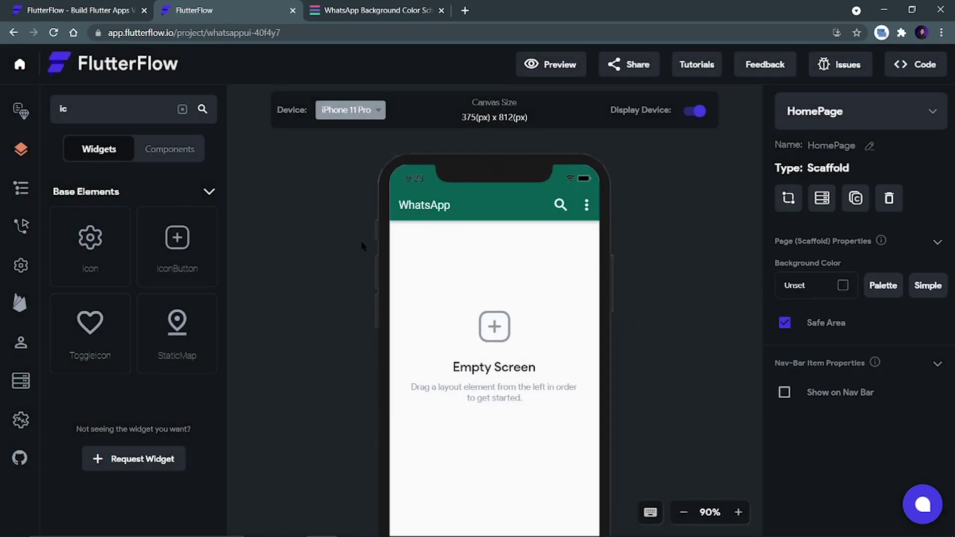
{"action": "left_click", "coordinate": [360, 11]}
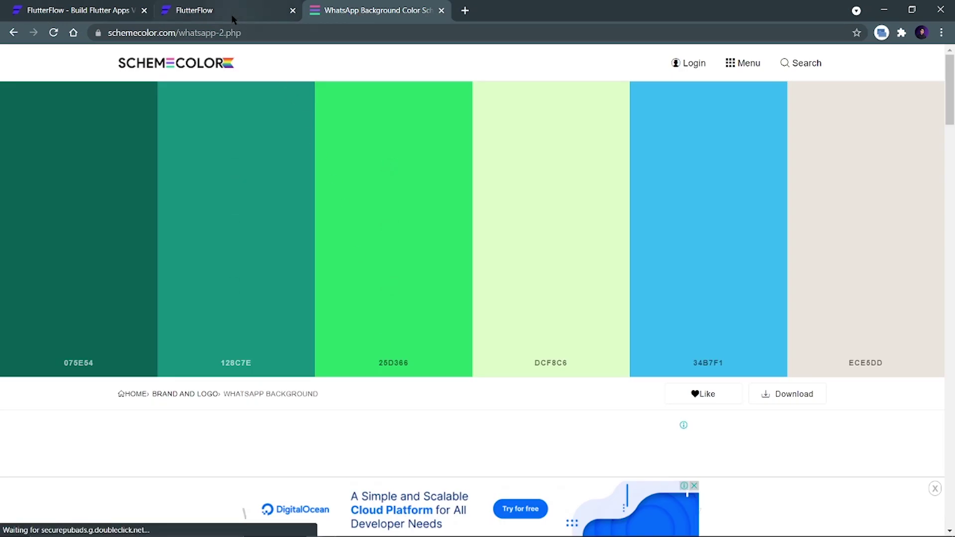
{"action": "left_click", "coordinate": [231, 12]}
{"action": "left_click", "coordinate": [383, 524]}
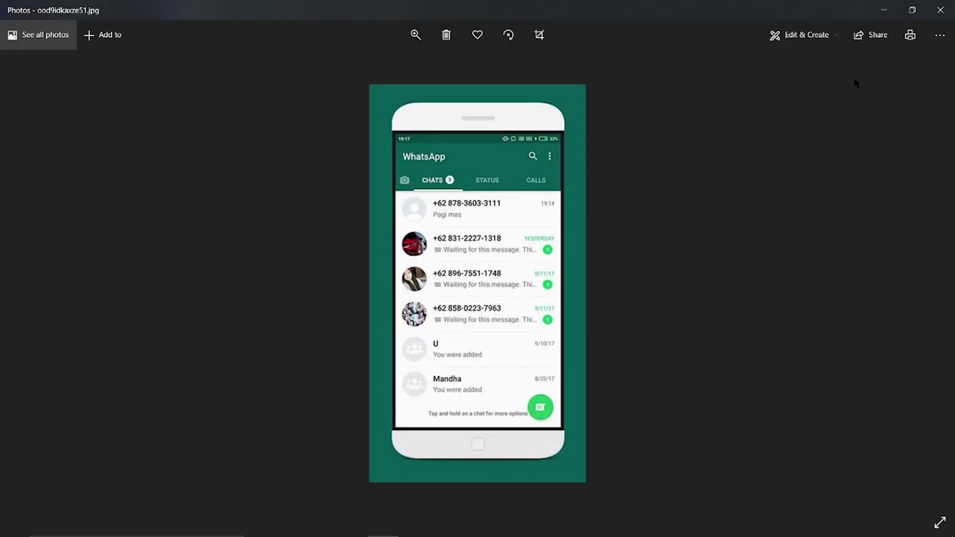
{"action": "left_click", "coordinate": [877, 15]}
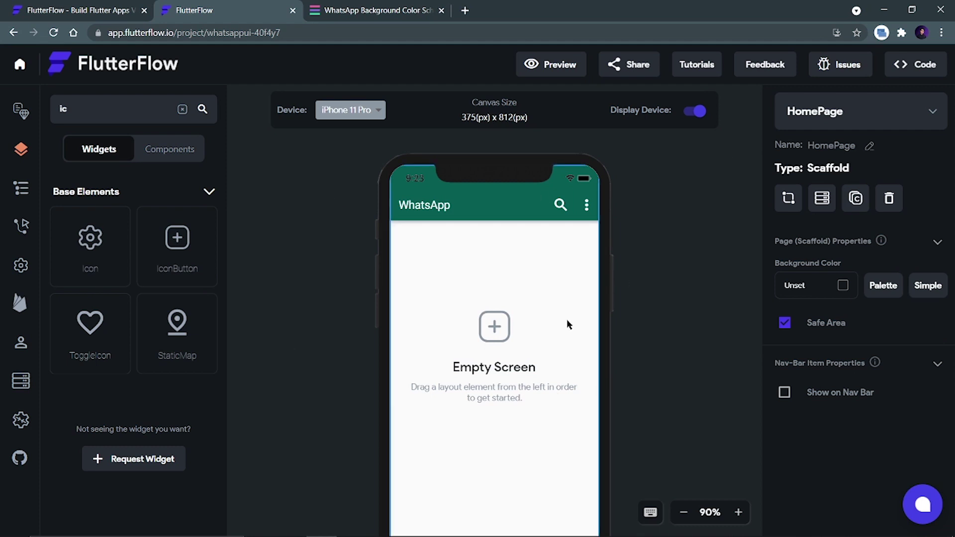
Place a TabBar with tabs Example 1–3 under the app bar.
{"action": "left_click", "coordinate": [77, 114]}
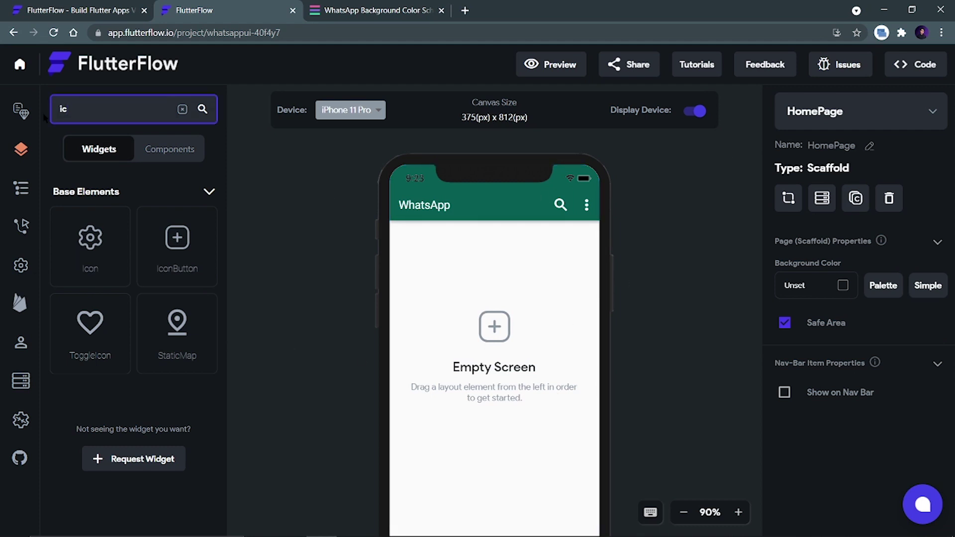
{"action": "key", "text": "BackSpace"}
{"action": "key", "text": "BackSpace"}
{"action": "type", "text": "tab"}
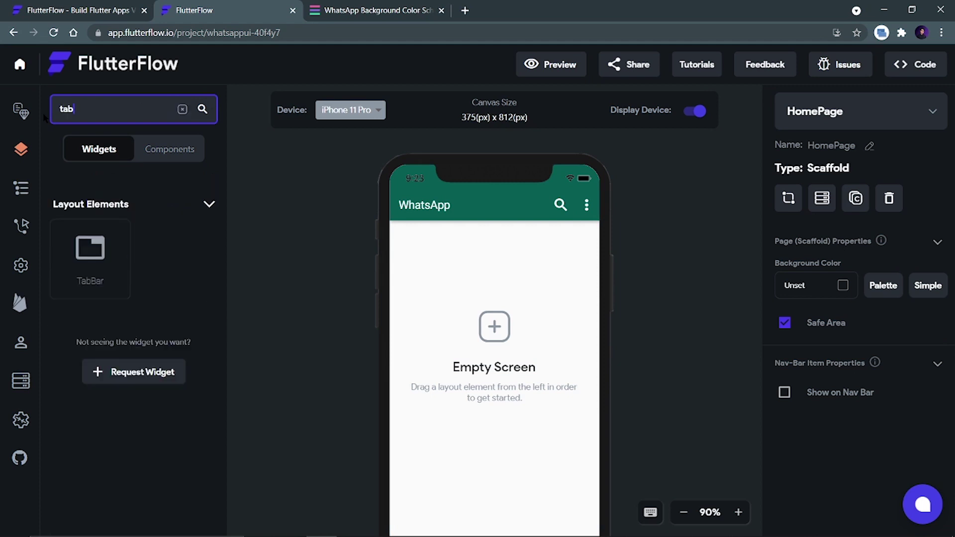
{"action": "left_click_drag", "start_coordinate": [90, 258], "coordinate": [493, 276]}
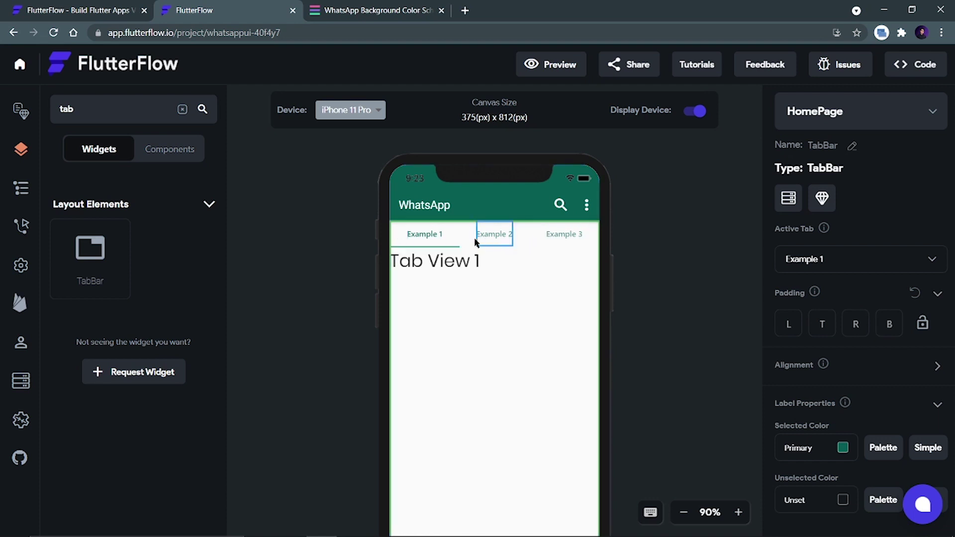
{"action": "scroll", "coordinate": [811, 308], "scroll_direction": "down", "scroll_amount": 6}
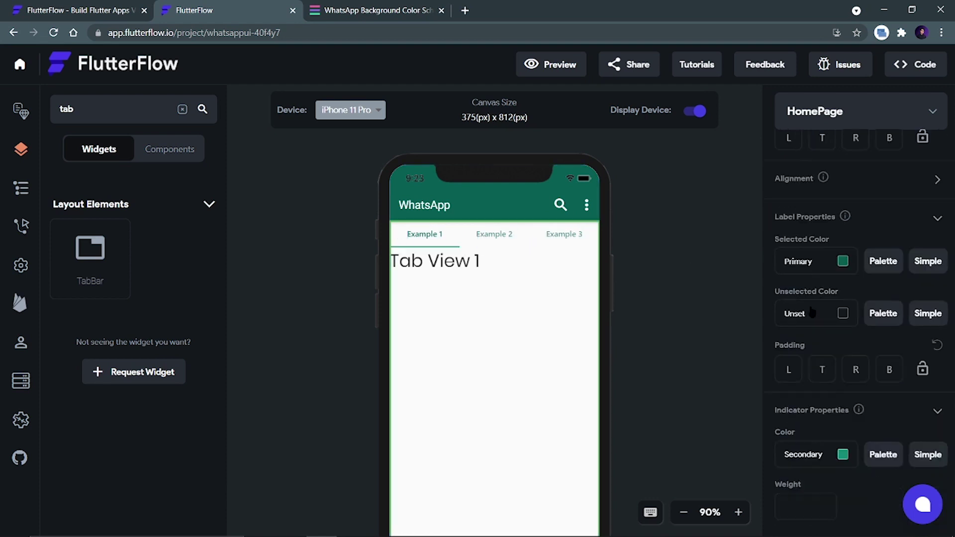
{"action": "scroll", "coordinate": [809, 306], "scroll_direction": "down", "scroll_amount": 1}
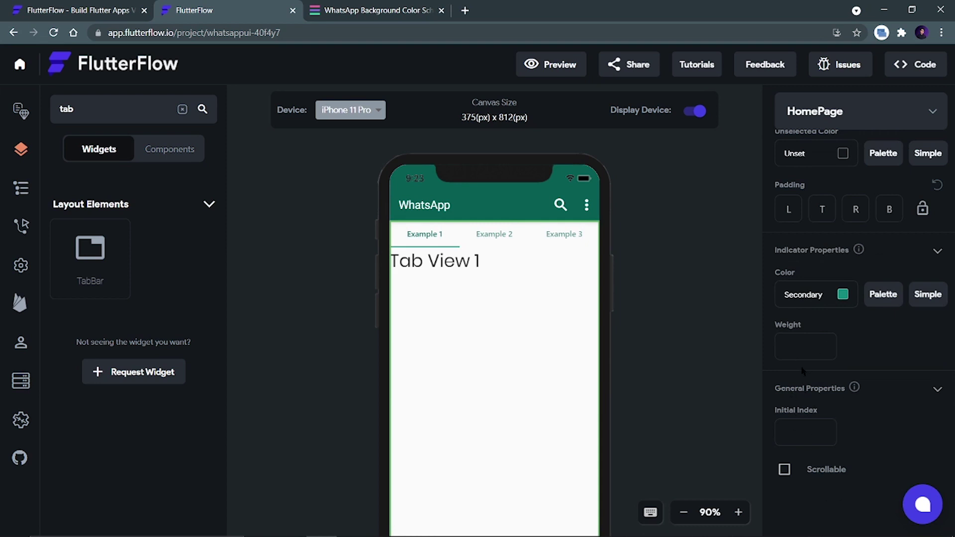
{"action": "scroll", "coordinate": [795, 276], "scroll_direction": "up", "scroll_amount": 3}
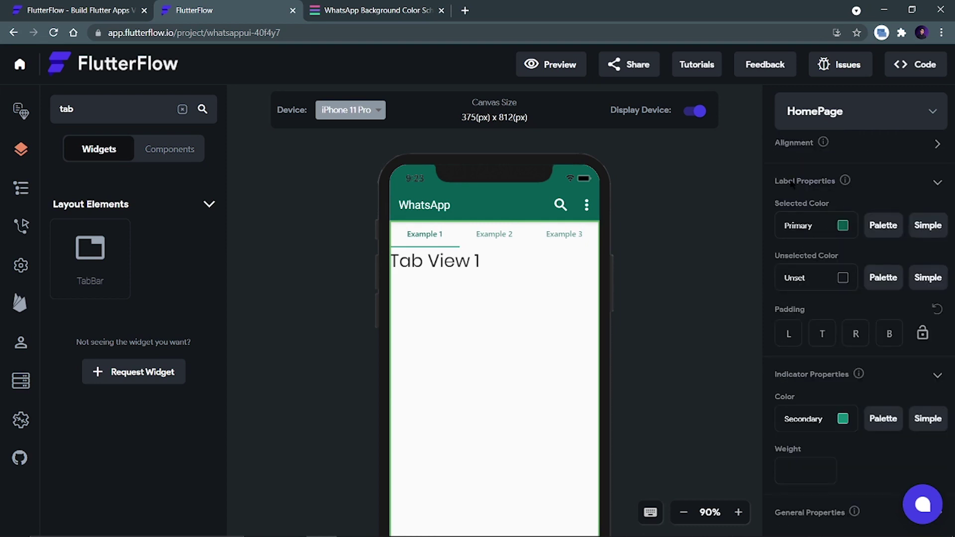
{"action": "scroll", "coordinate": [807, 324], "scroll_direction": "up", "scroll_amount": 2}
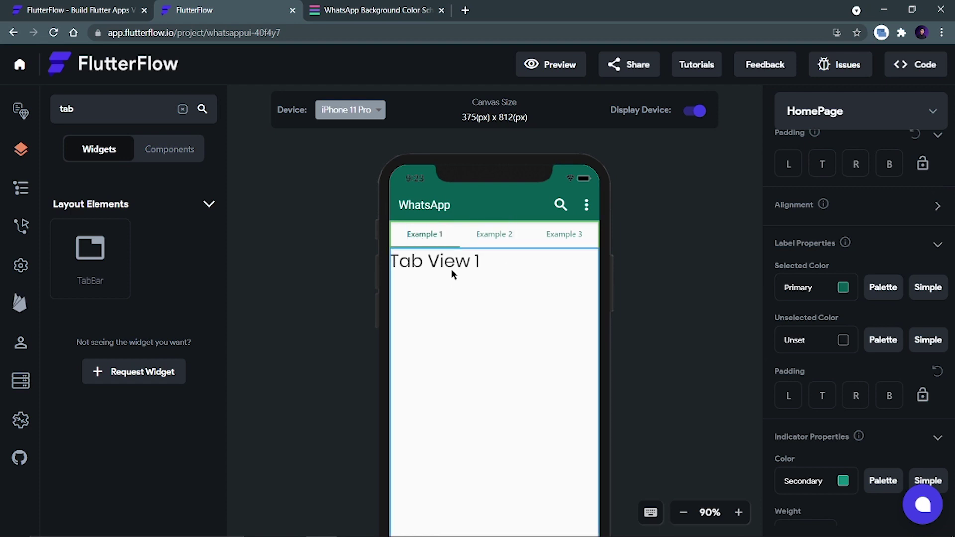
Add a fourth tab, Example 4, to the TabBar via '+ Add Tab' in the Active Tab list.
{"action": "left_click", "coordinate": [410, 228]}
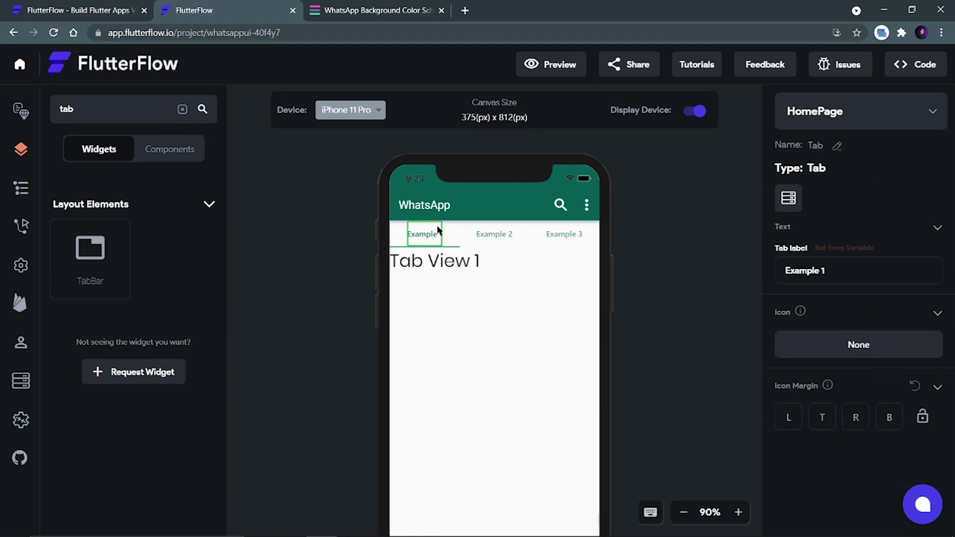
{"action": "left_click", "coordinate": [360, 312]}
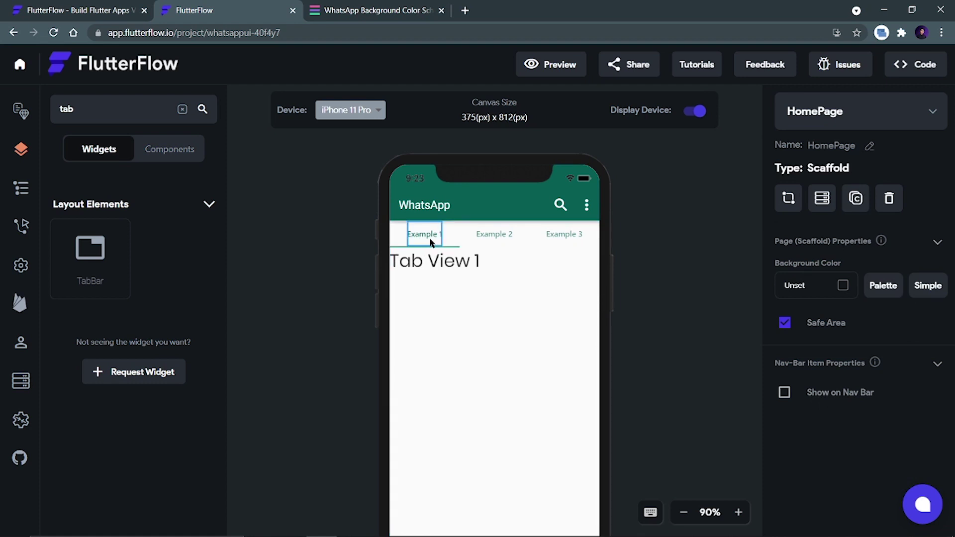
{"action": "left_click", "coordinate": [530, 258]}
{"action": "left_click", "coordinate": [531, 239]}
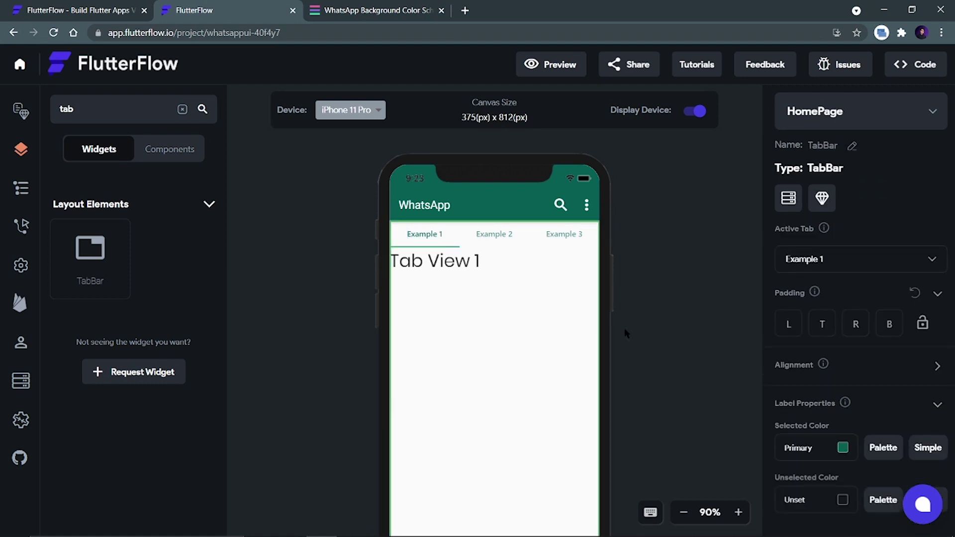
{"action": "left_click", "coordinate": [800, 267]}
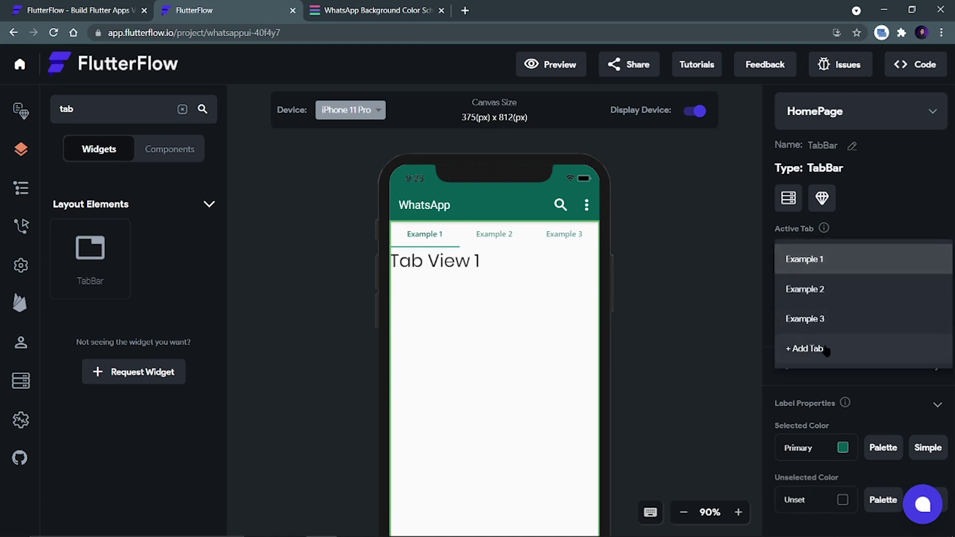
{"action": "left_click", "coordinate": [826, 350]}
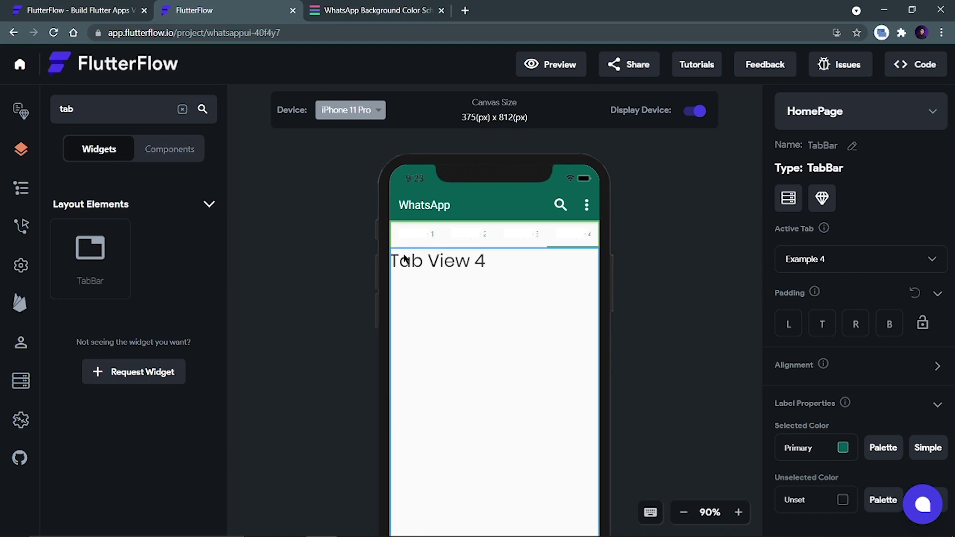
{"action": "left_click", "coordinate": [421, 234]}
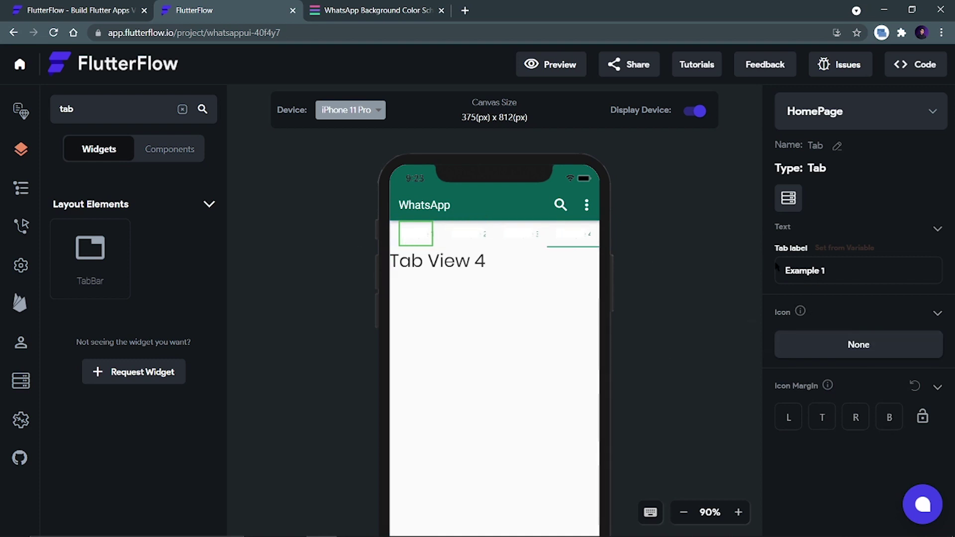
Replace the first tab's Example 1 label with a camera icon.
{"action": "left_click_drag", "start_coordinate": [829, 270], "coordinate": [780, 270]}
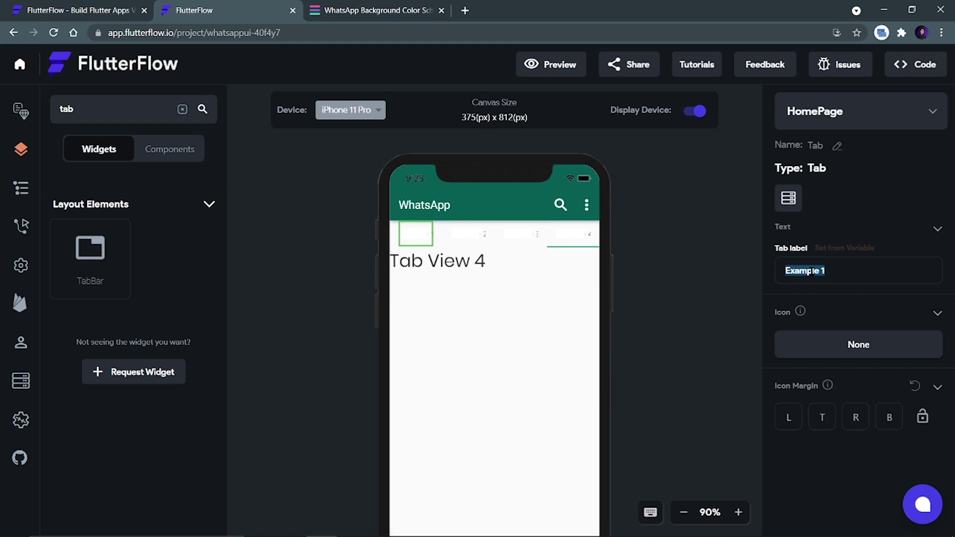
{"action": "key", "text": "BackSpace"}
{"action": "left_click", "coordinate": [815, 340]}
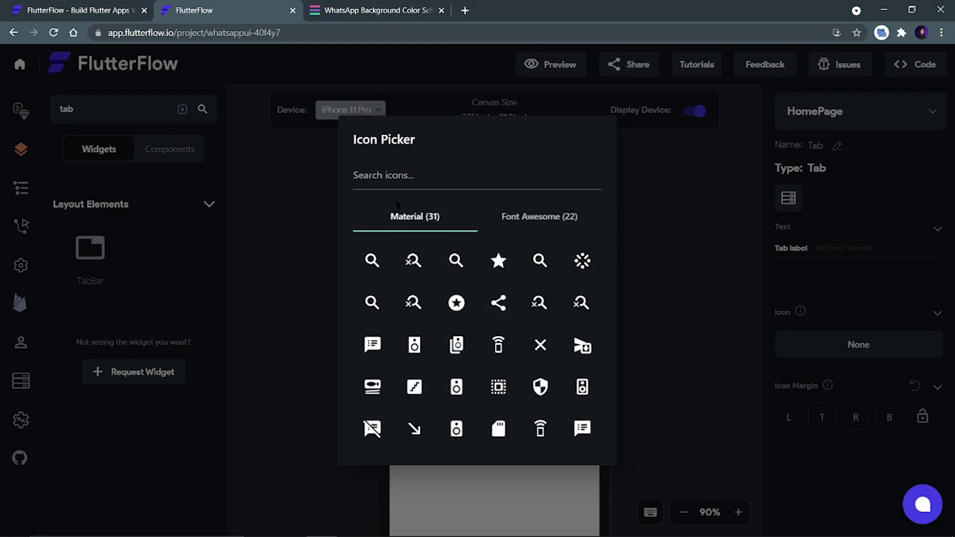
{"action": "left_click", "coordinate": [394, 179]}
{"action": "type", "text": "camer"}
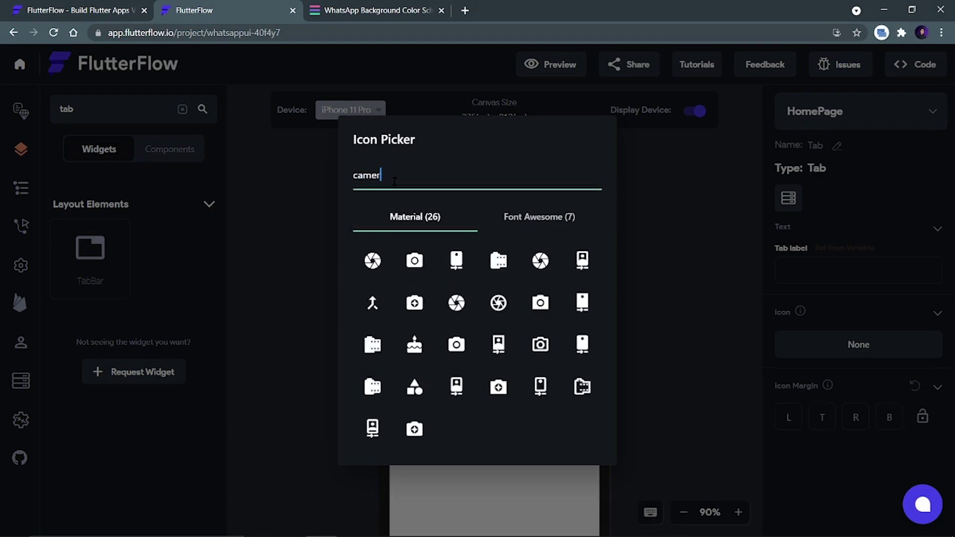
{"action": "left_click", "coordinate": [415, 261]}
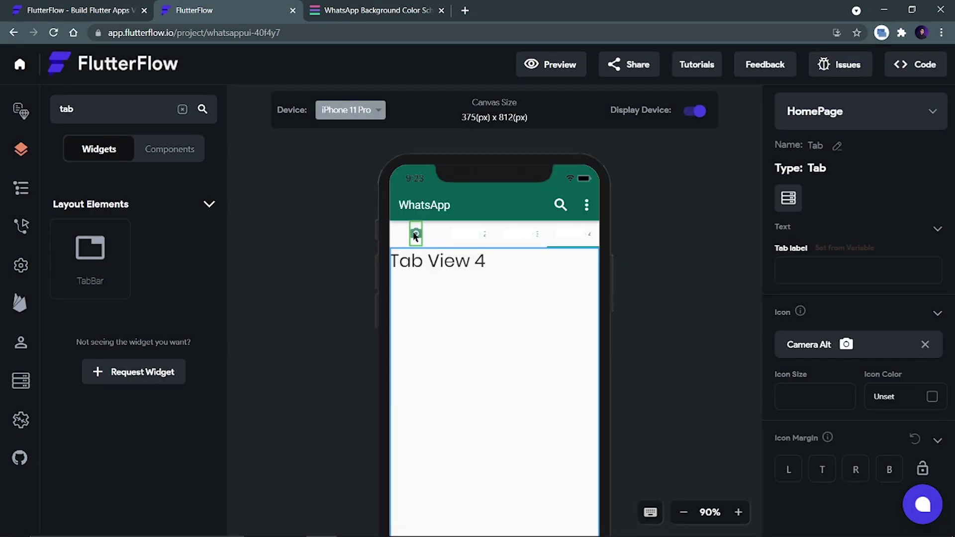
Rename the second and third tabs to CHATS and STATUS.
{"action": "left_click", "coordinate": [478, 234]}
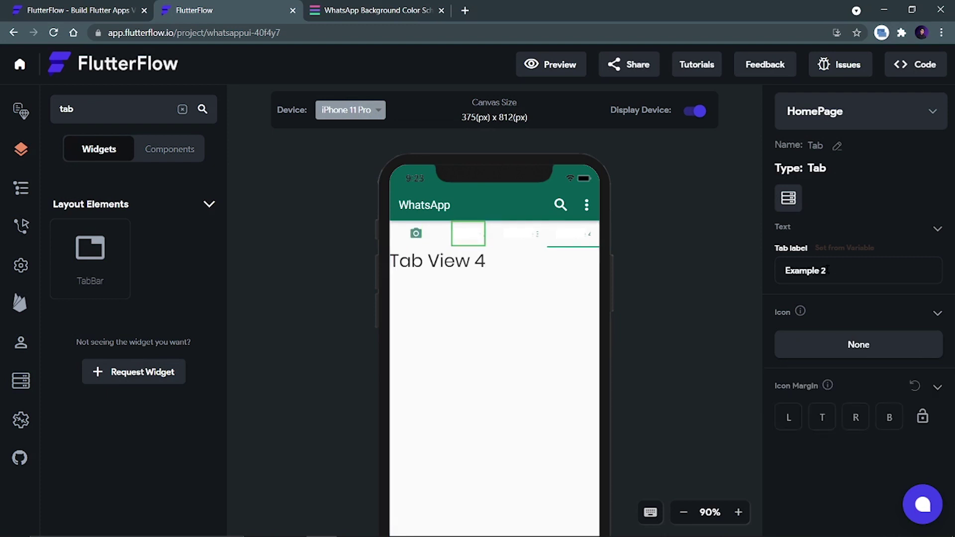
{"action": "left_click_drag", "start_coordinate": [829, 270], "coordinate": [758, 272]}
{"action": "type", "text": "CHATS"}
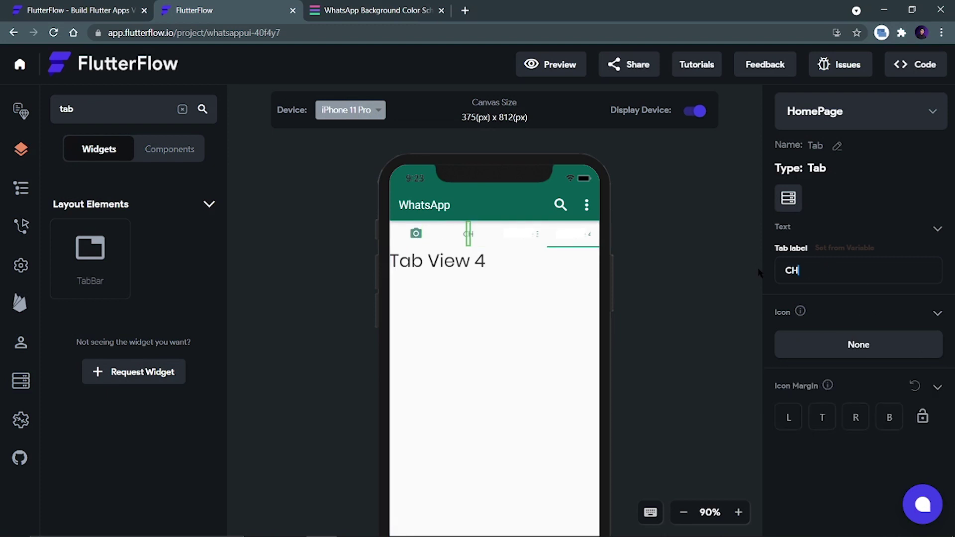
{"action": "left_click", "coordinate": [533, 239]}
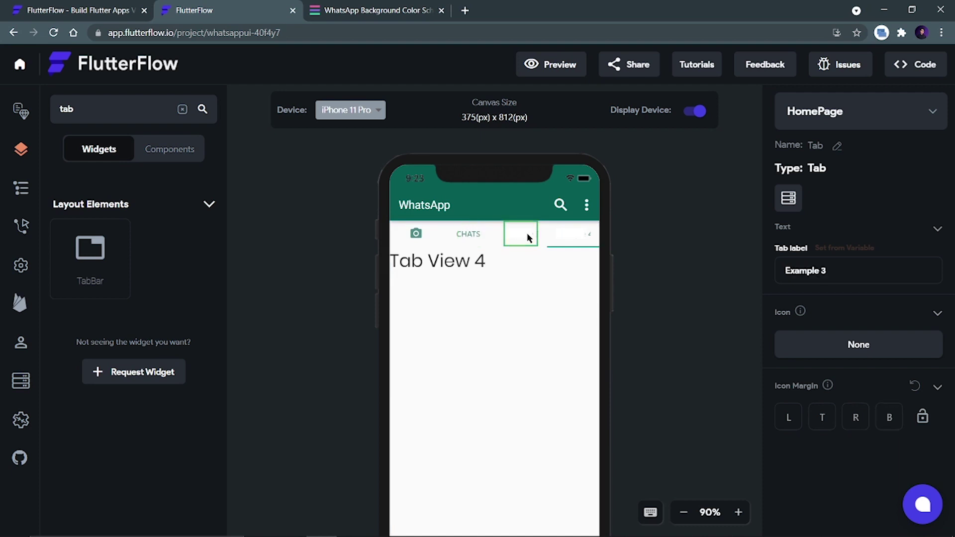
{"action": "left_click_drag", "start_coordinate": [829, 271], "coordinate": [763, 275]}
{"action": "type", "text": "STATUS"}
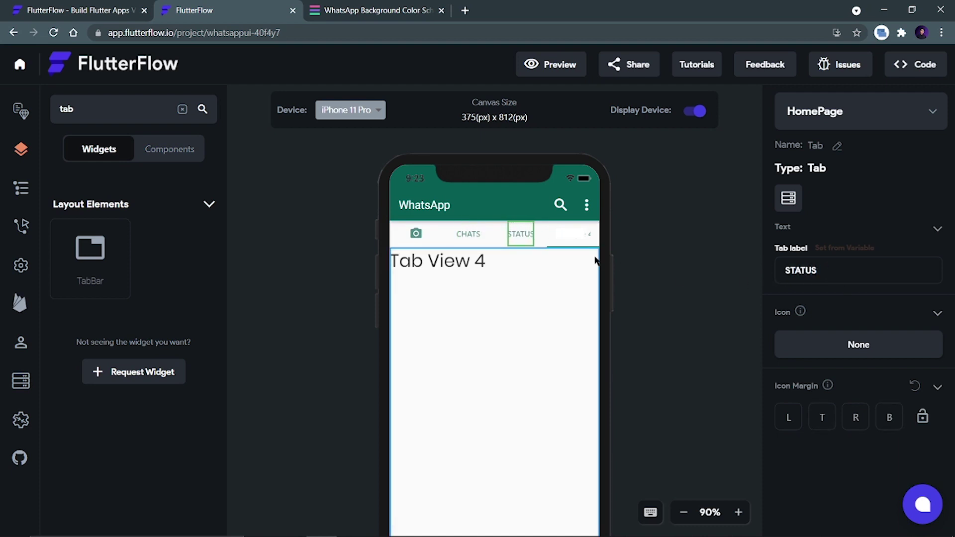
Rename the fourth tab to CALLS and bring up the WhatsApp reference screenshot.
{"action": "left_click", "coordinate": [595, 260]}
{"action": "left_click_drag", "start_coordinate": [833, 272], "coordinate": [762, 273]}
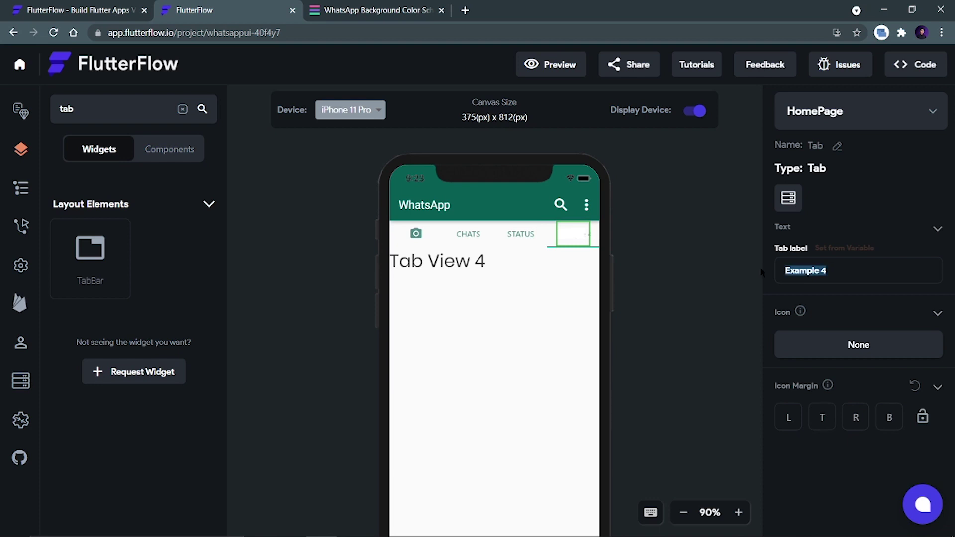
{"action": "type", "text": "CL"}
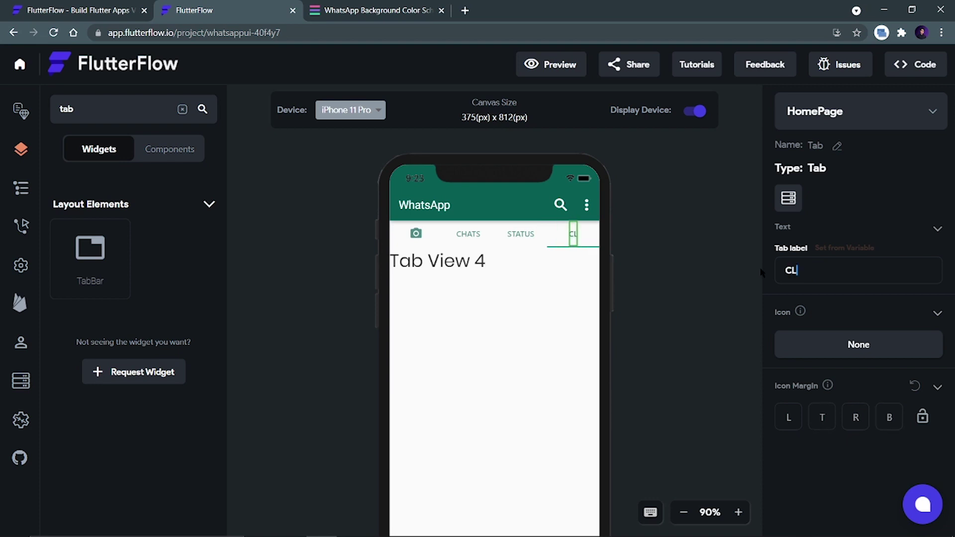
{"action": "key", "text": "BackSpace"}
{"action": "type", "text": "ALLS"}
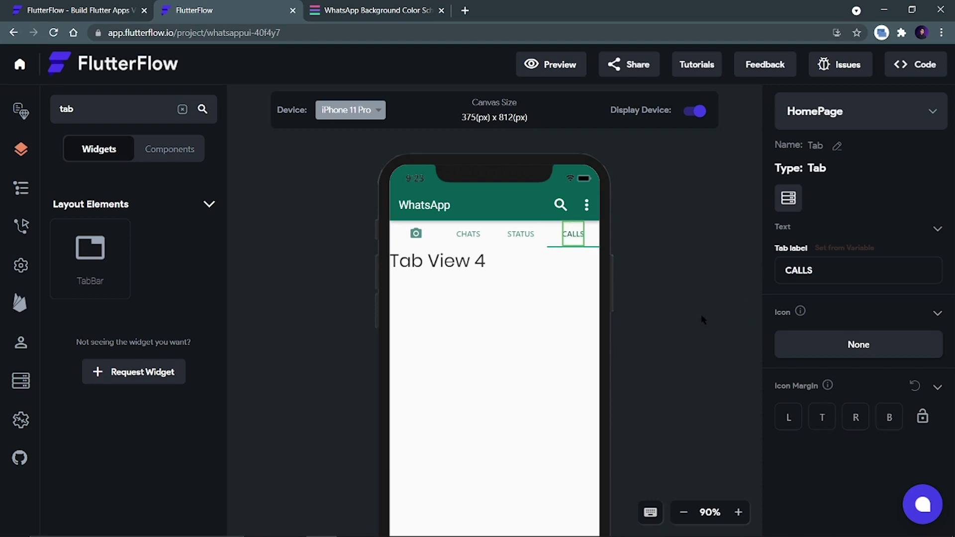
{"action": "left_click", "coordinate": [692, 305]}
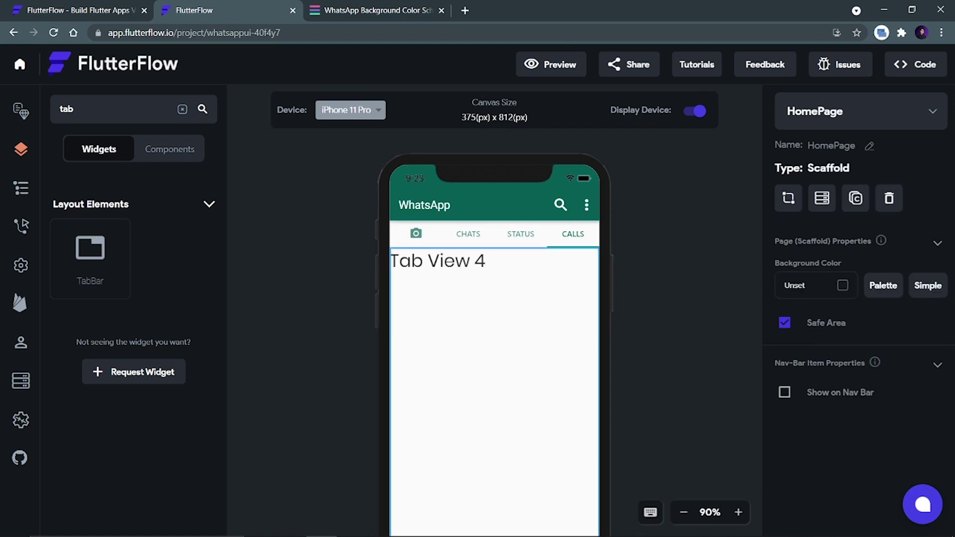
{"action": "left_click", "coordinate": [384, 524]}
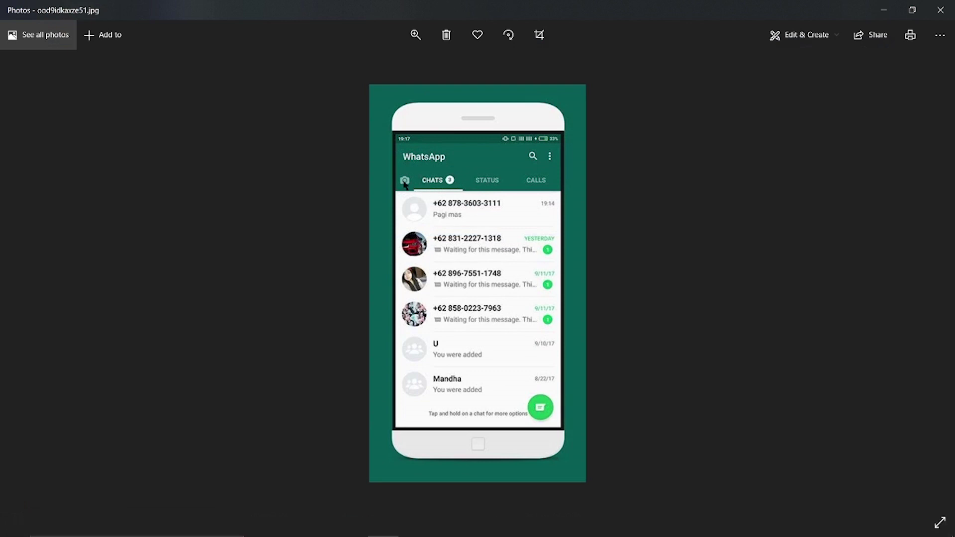
Minimize the Photos window showing the WhatsApp reference to return to FlutterFlow.
{"action": "left_click", "coordinate": [883, 10]}
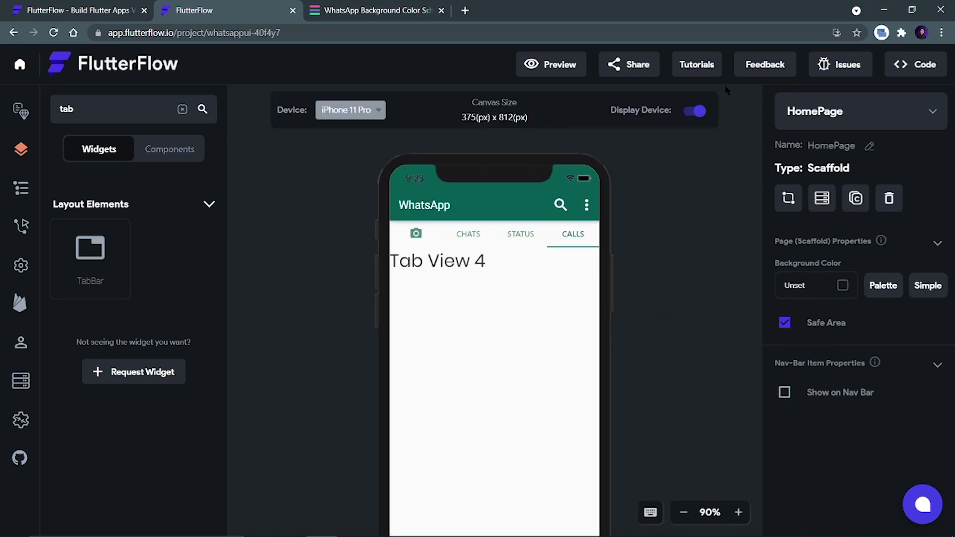
{"action": "left_click", "coordinate": [553, 73]}
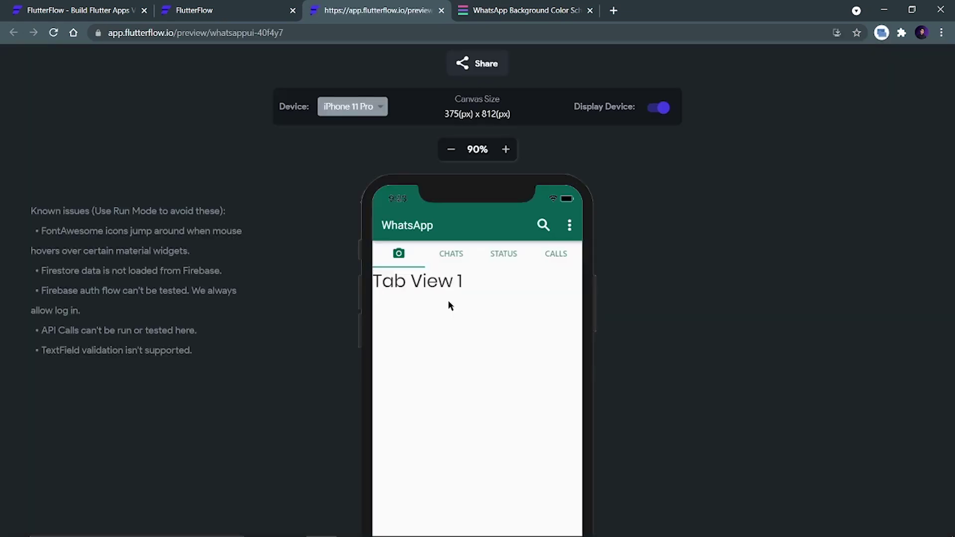
{"action": "left_click", "coordinate": [446, 256]}
{"action": "left_click", "coordinate": [507, 267]}
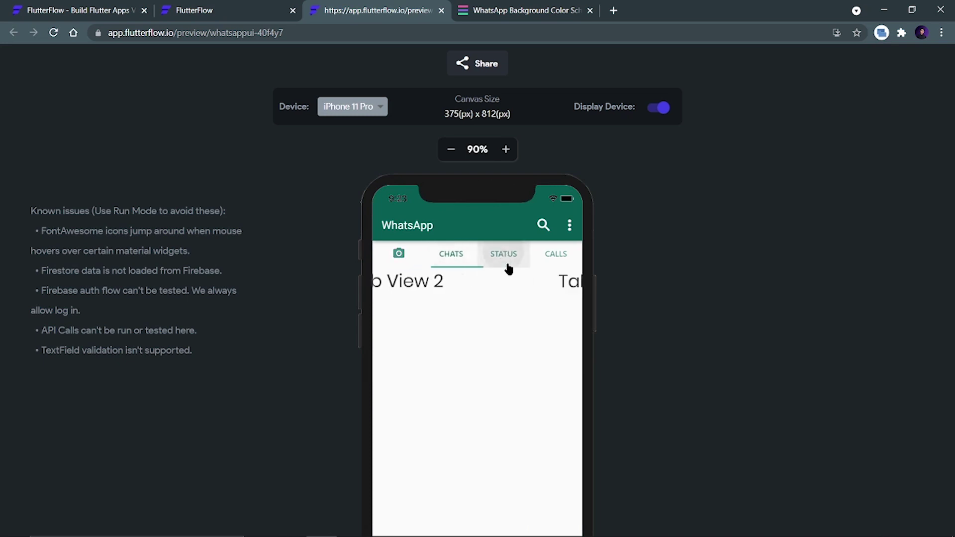
{"action": "left_click", "coordinate": [547, 255]}
{"action": "left_click", "coordinate": [398, 254]}
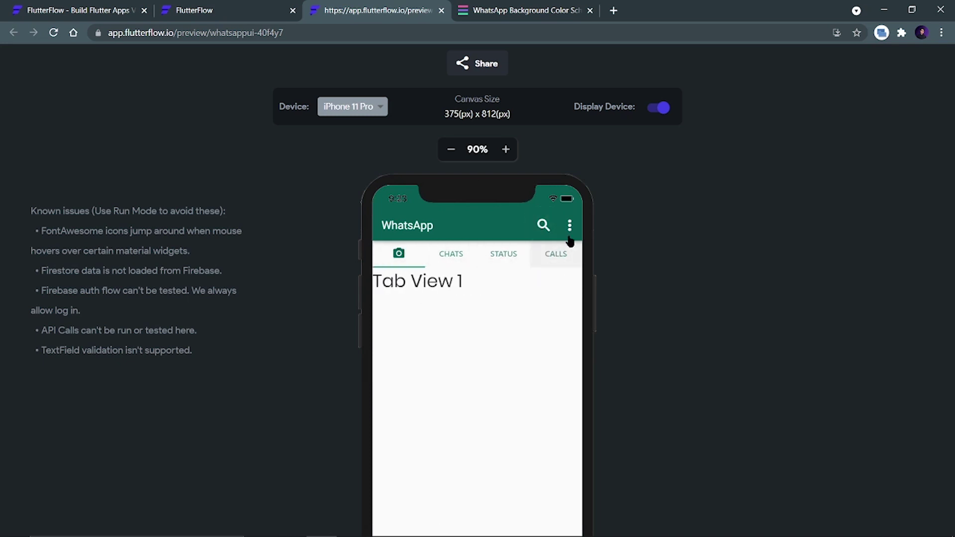
{"action": "left_click", "coordinate": [446, 259]}
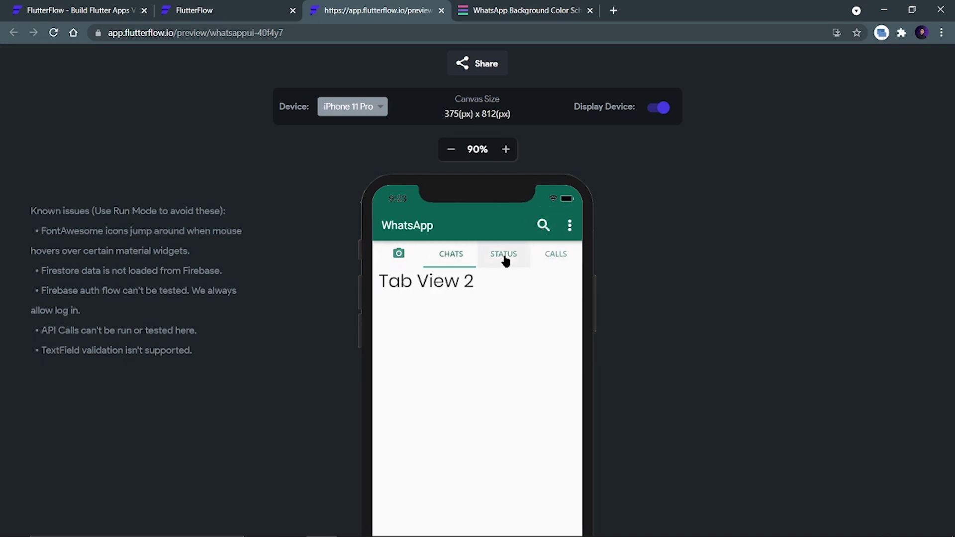
{"action": "left_click", "coordinate": [505, 259]}
{"action": "left_click", "coordinate": [556, 262]}
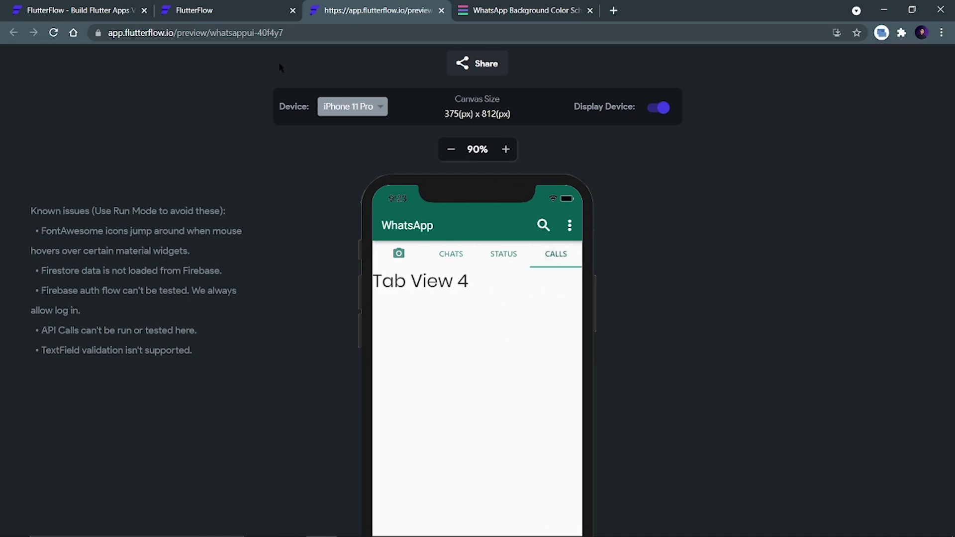
{"action": "left_click", "coordinate": [441, 11]}
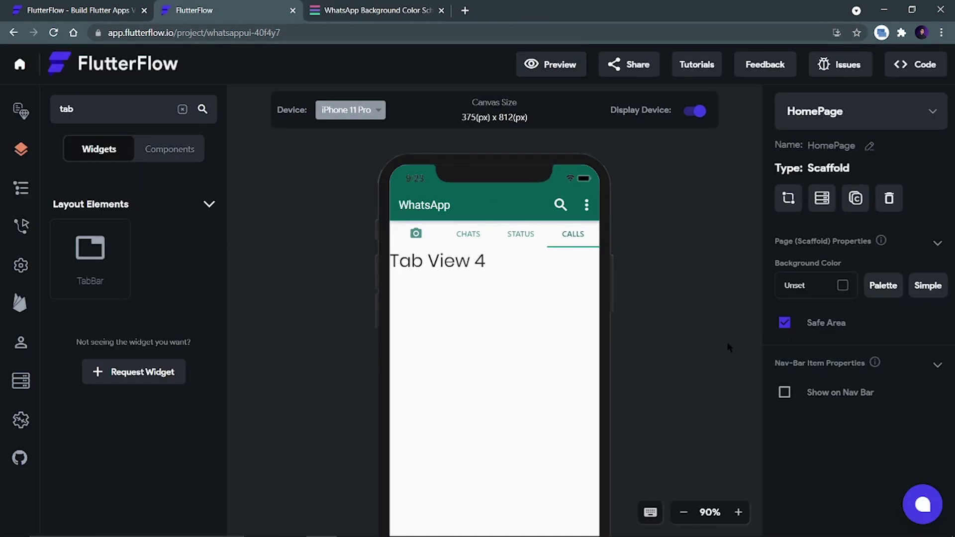
Set the TabBar's Active Tab to CHATS so Tab View 2 displays on the canvas.
{"action": "scroll", "coordinate": [671, 365], "scroll_direction": "down", "scroll_amount": 2}
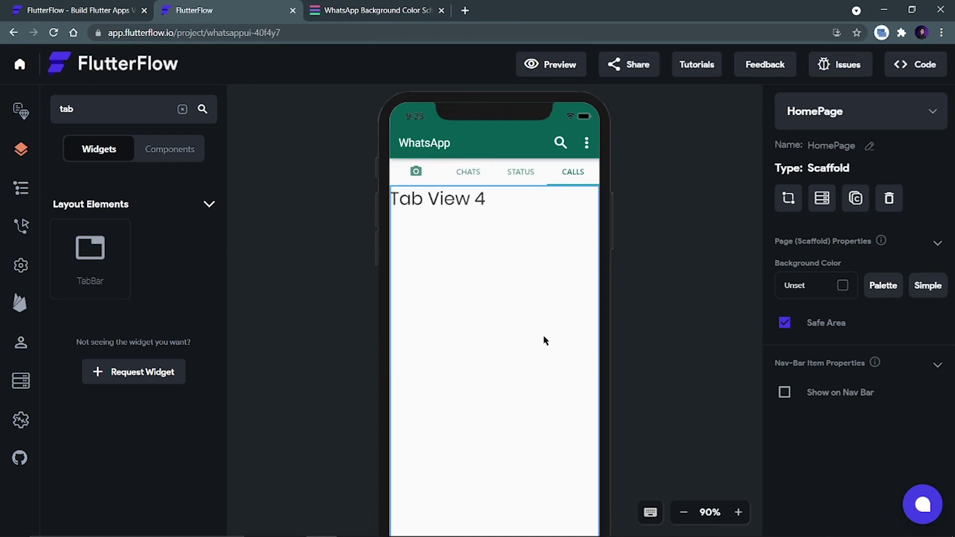
{"action": "left_click", "coordinate": [435, 183]}
{"action": "left_click", "coordinate": [806, 260]}
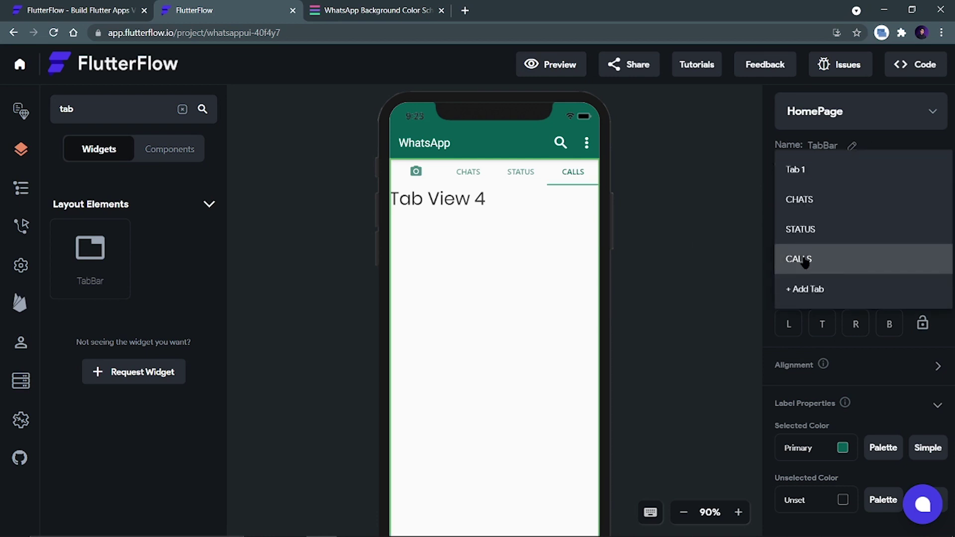
{"action": "left_click", "coordinate": [808, 196]}
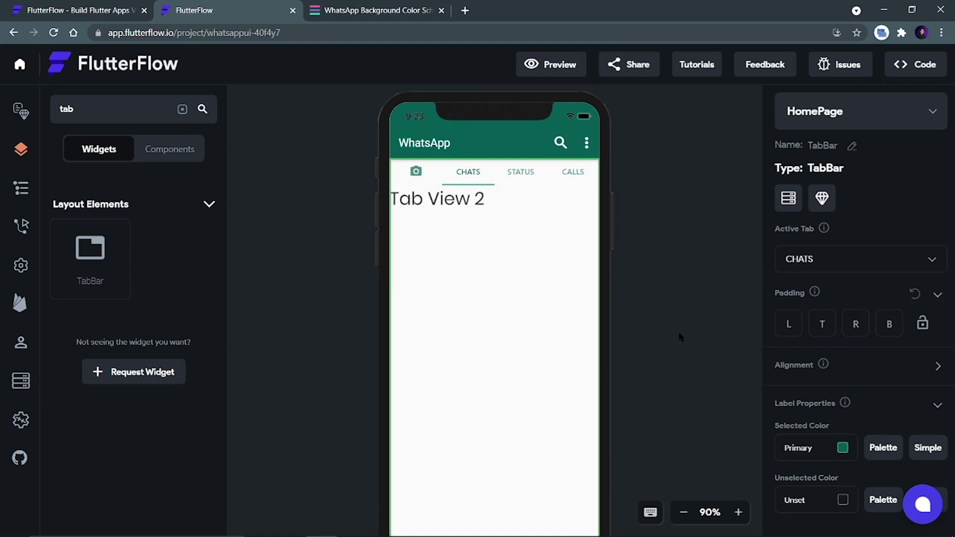
{"action": "scroll", "coordinate": [666, 347], "scroll_direction": "down", "scroll_amount": 1}
{"action": "scroll", "coordinate": [666, 347], "scroll_direction": "up", "scroll_amount": 1}
Drop a Container from the 'conta' search into the CHATS tab view, wrapping it in a new Column.
{"action": "left_click_drag", "start_coordinate": [81, 110], "coordinate": [51, 110]}
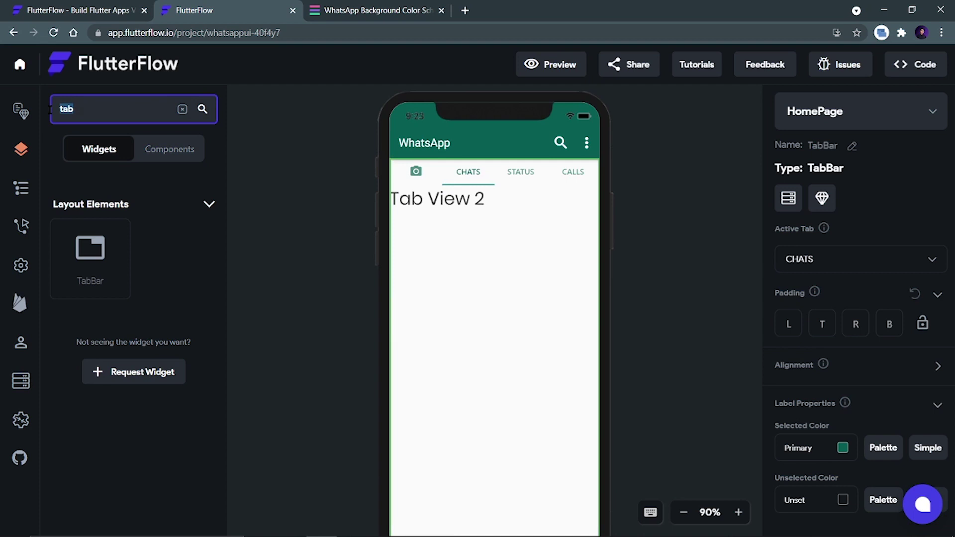
{"action": "type", "text": "conta"}
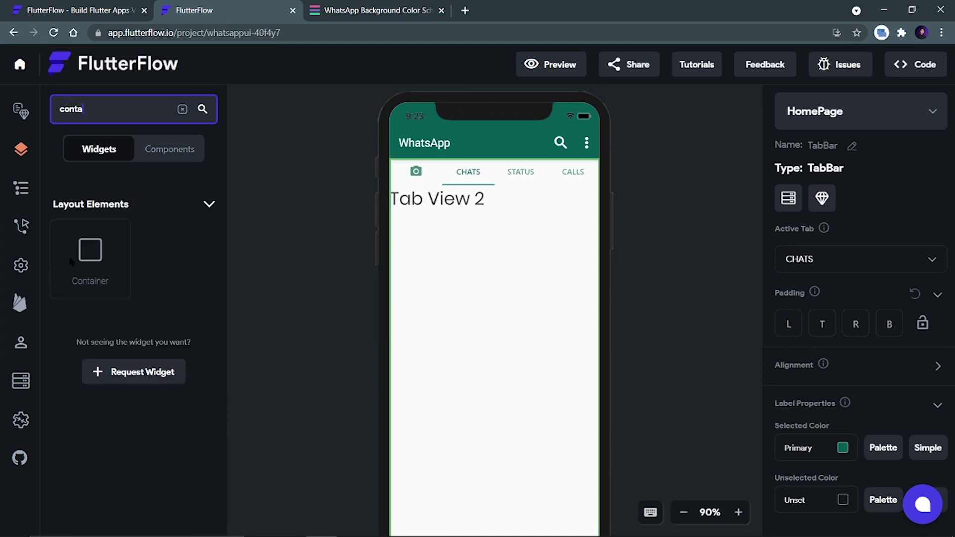
{"action": "left_click_drag", "start_coordinate": [71, 262], "coordinate": [441, 256]}
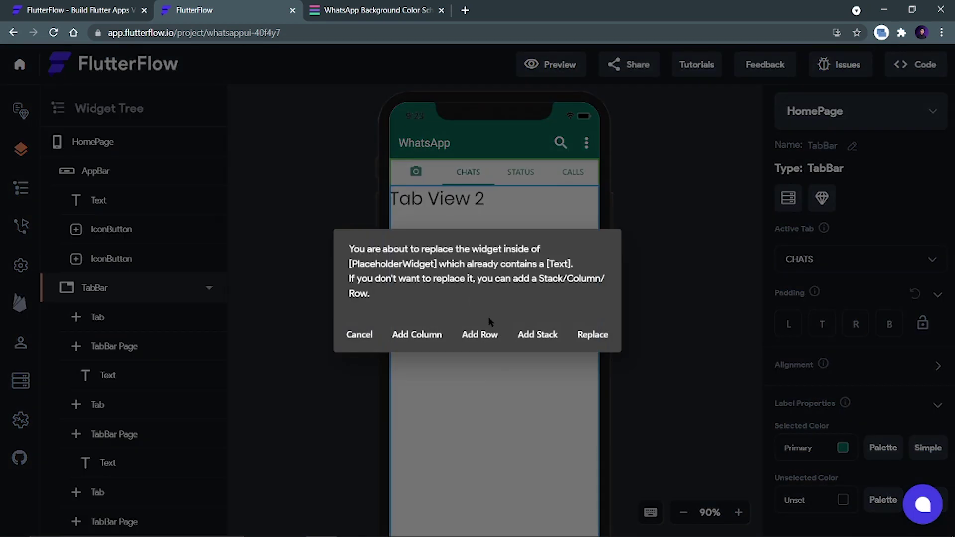
{"action": "left_click", "coordinate": [418, 336]}
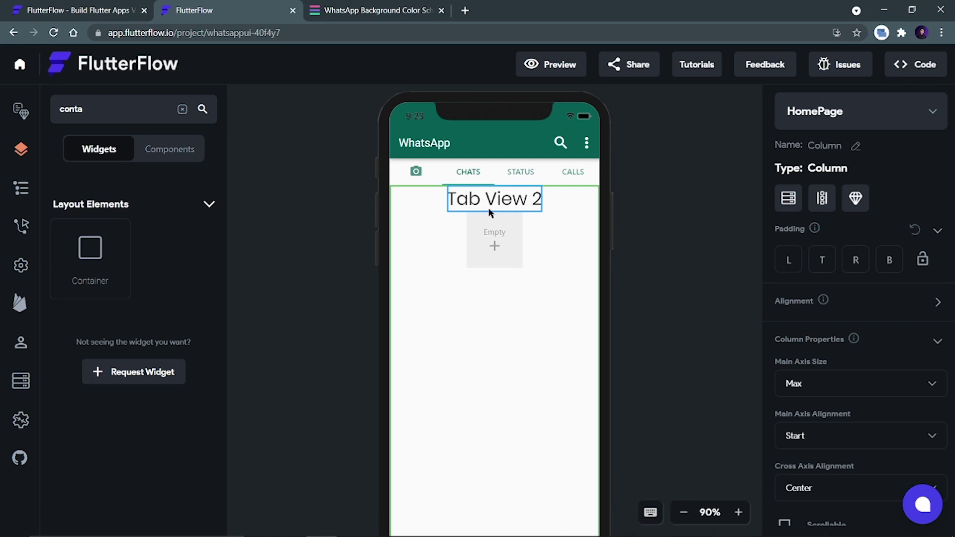
Delete the Tab View 2 text and the empty placeholder container.
{"action": "left_click", "coordinate": [509, 210]}
{"action": "key", "text": "Delete"}
{"action": "left_click", "coordinate": [503, 219]}
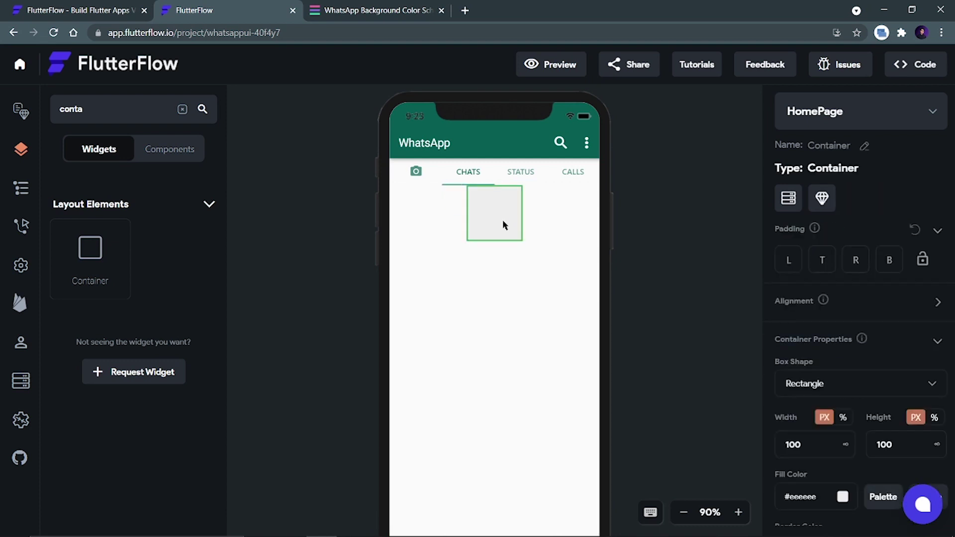
{"action": "key", "text": "Delete"}
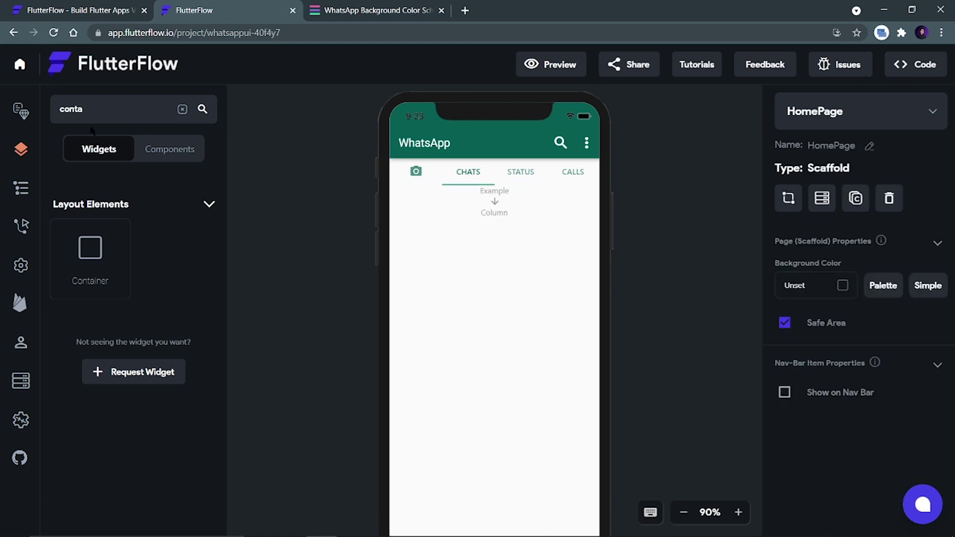
Add a Container to the Column sized 100% width and 100% height.
{"action": "left_click_drag", "start_coordinate": [90, 249], "coordinate": [393, 292]}
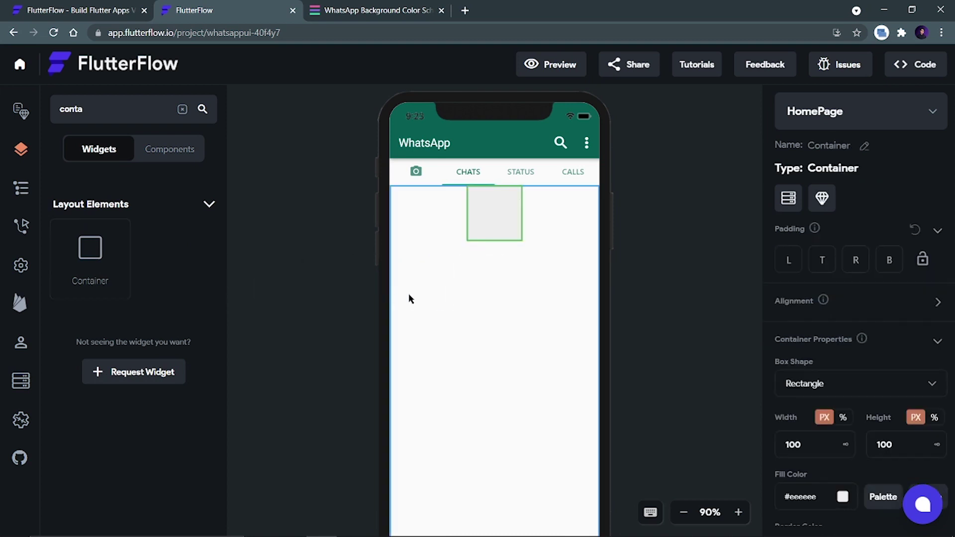
{"action": "left_click", "coordinate": [933, 417]}
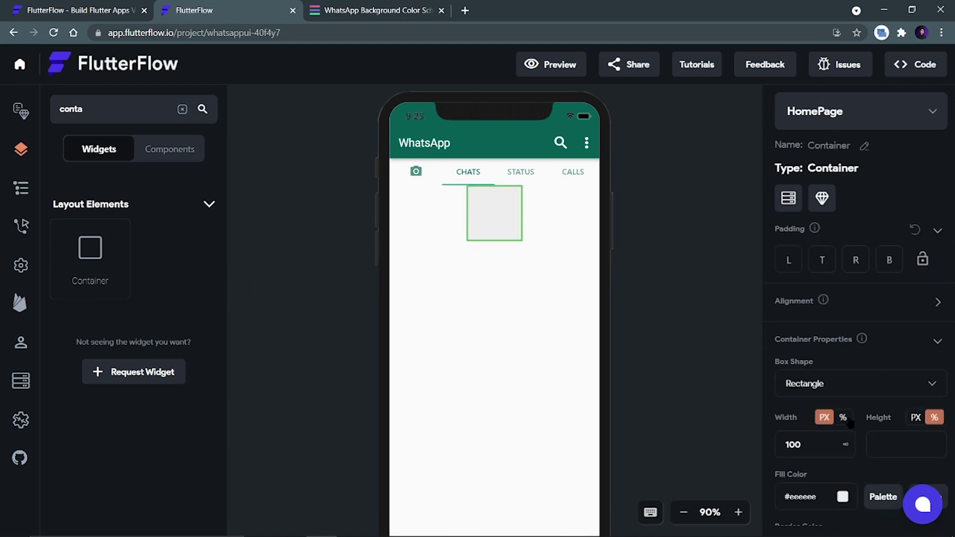
{"action": "left_click", "coordinate": [843, 418]}
{"action": "left_click", "coordinate": [799, 442]}
{"action": "type", "text": "1"}
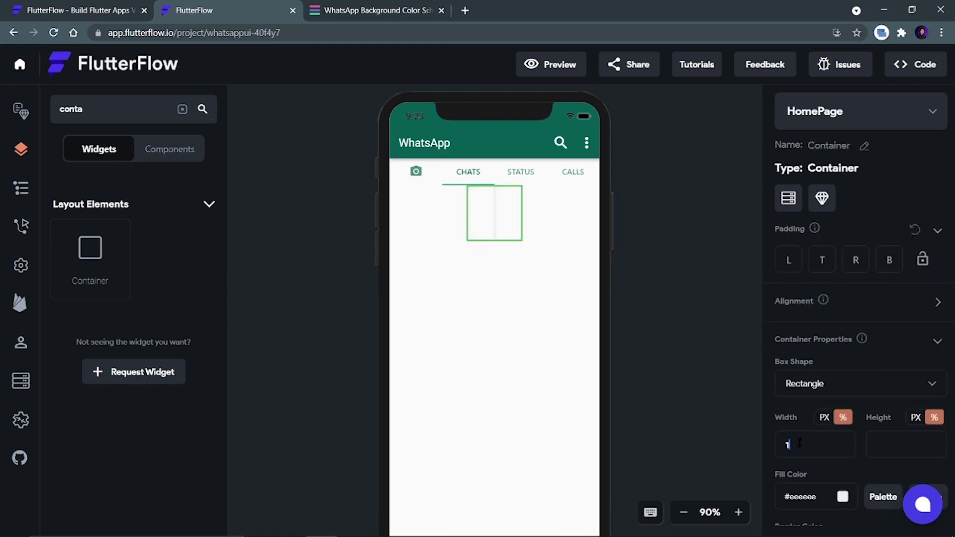
{"action": "type", "text": "00100"}
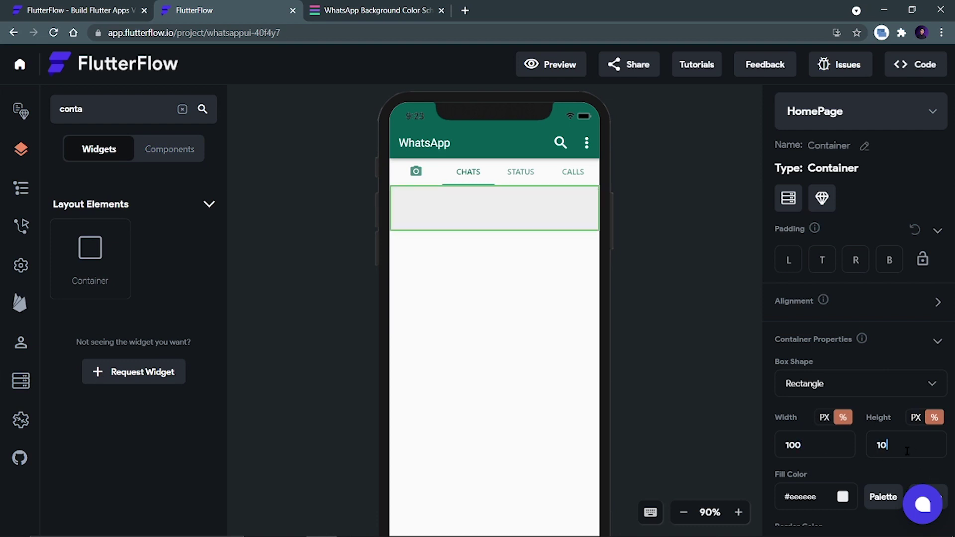
{"action": "scroll", "coordinate": [664, 314], "scroll_direction": "down", "scroll_amount": 1}
{"action": "left_click", "coordinate": [664, 314]}
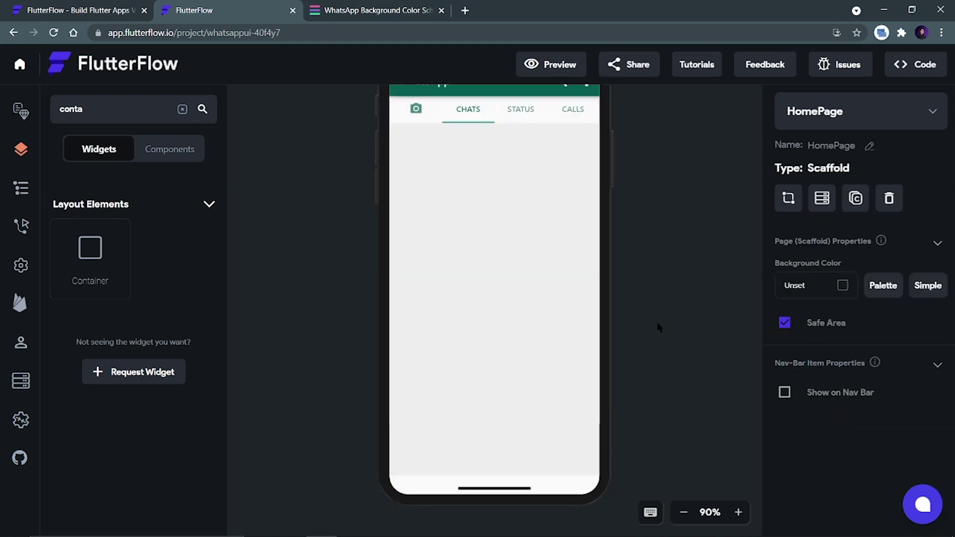
{"action": "scroll", "coordinate": [662, 323], "scroll_direction": "up", "scroll_amount": 1}
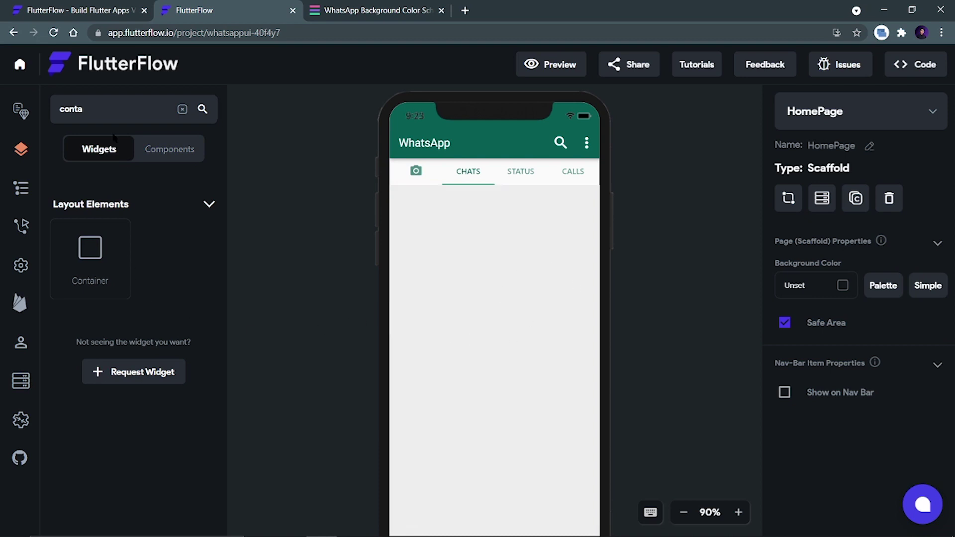
{"action": "left_click_drag", "start_coordinate": [82, 112], "coordinate": [54, 112]}
{"action": "type", "text": "list"}
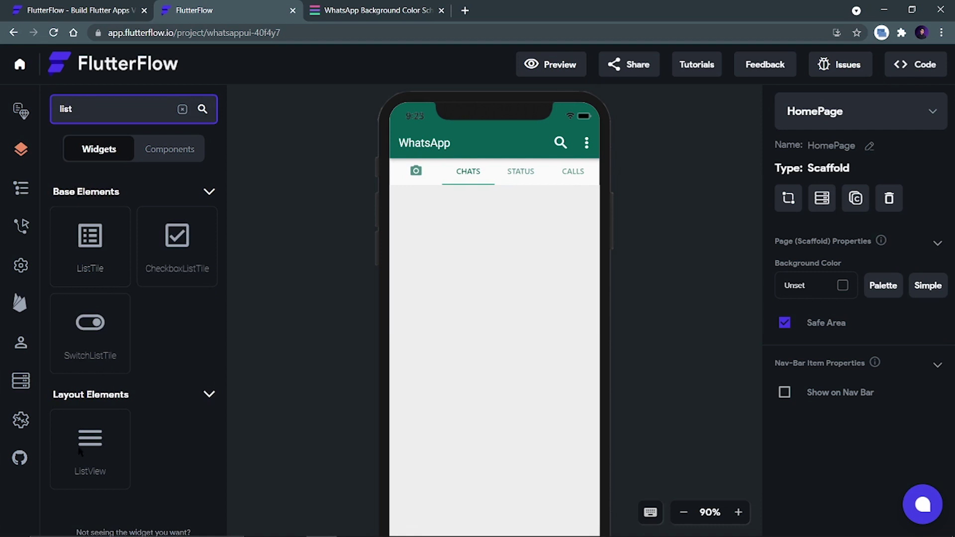
{"action": "left_click_drag", "start_coordinate": [80, 451], "coordinate": [494, 361]}
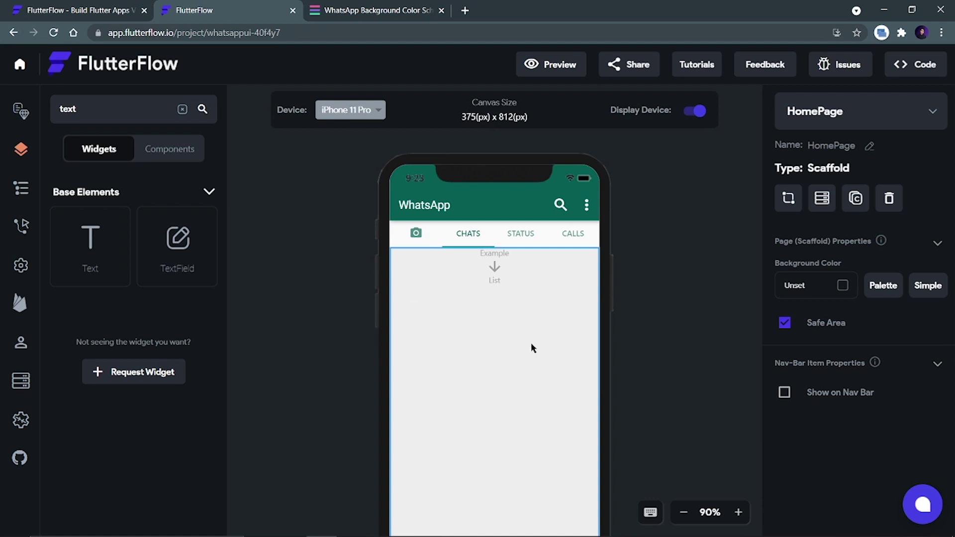
{"action": "scroll", "coordinate": [530, 346], "scroll_direction": "down", "scroll_amount": 3}
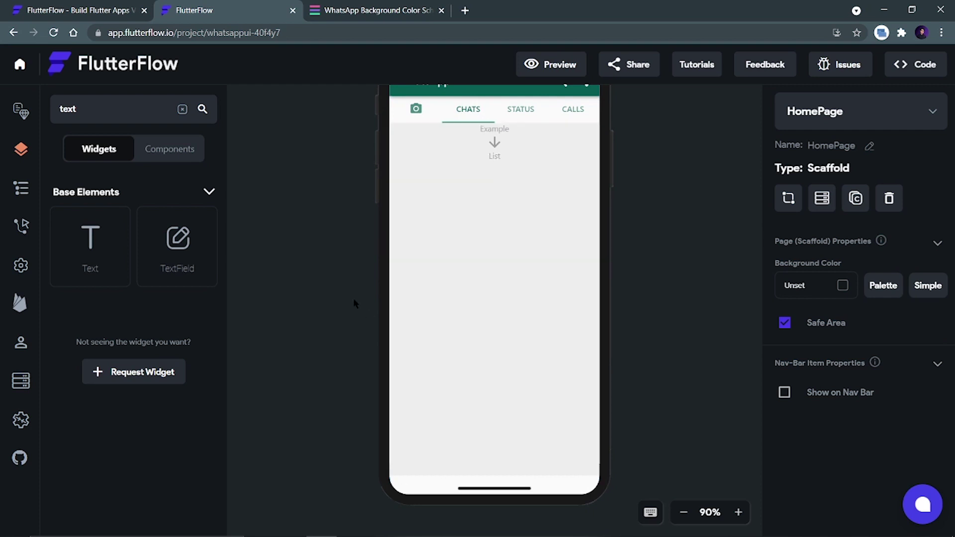
{"action": "left_click", "coordinate": [51, 117]}
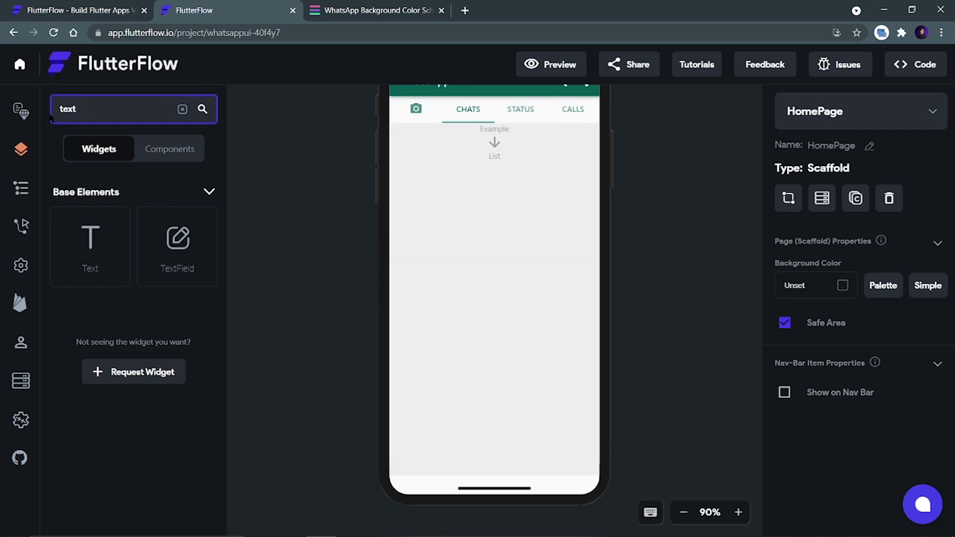
Add a Container at the top of the chats page, 100% wide and 80 high.
{"action": "key", "text": "ctrl+a"}
{"action": "type", "text": "cont"}
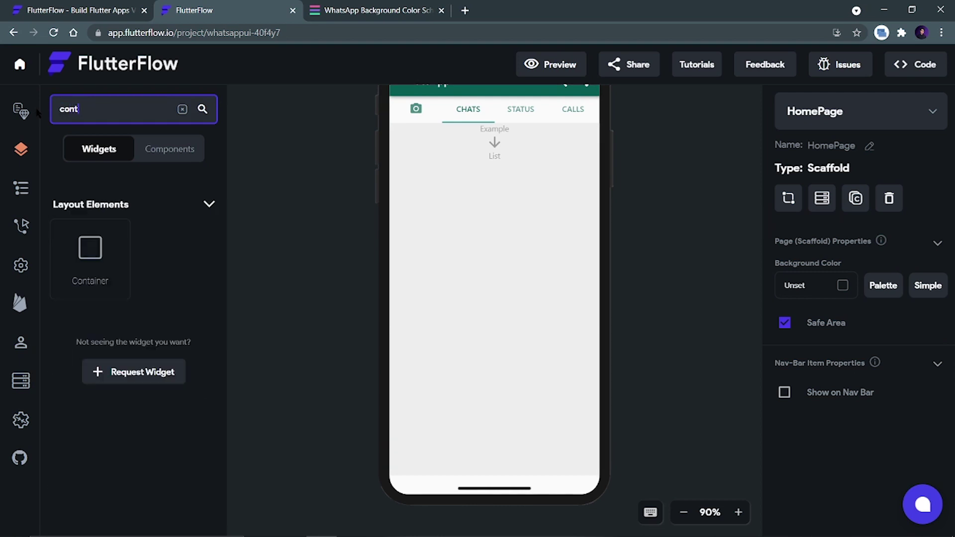
{"action": "left_click_drag", "start_coordinate": [103, 261], "coordinate": [490, 198]}
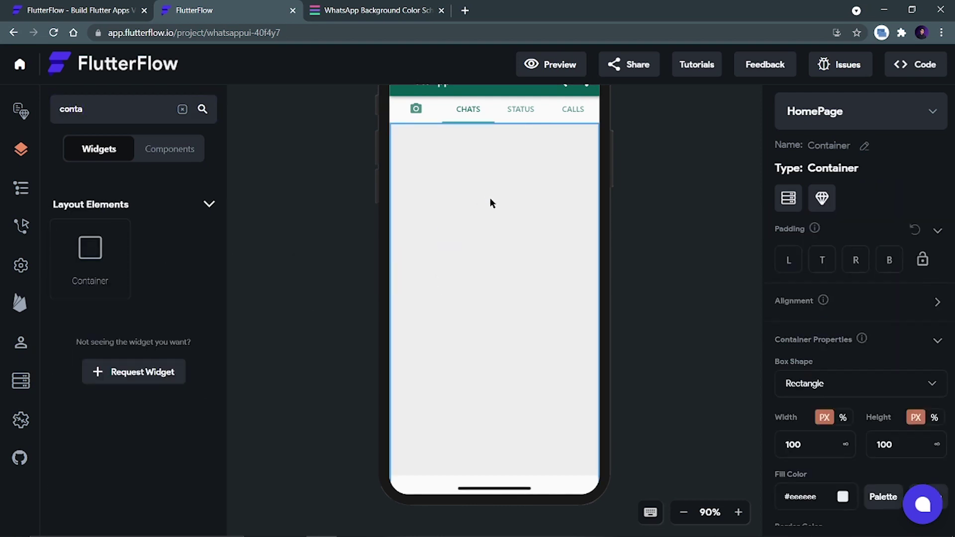
{"action": "left_click", "coordinate": [843, 417]}
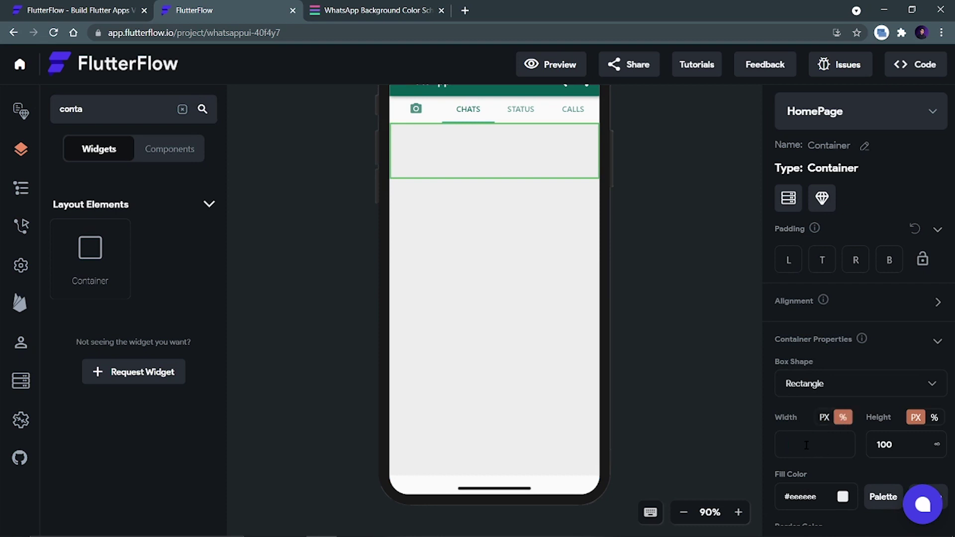
{"action": "type", "text": "100"}
{"action": "key", "text": "Tab"}
{"action": "type", "text": "80"}
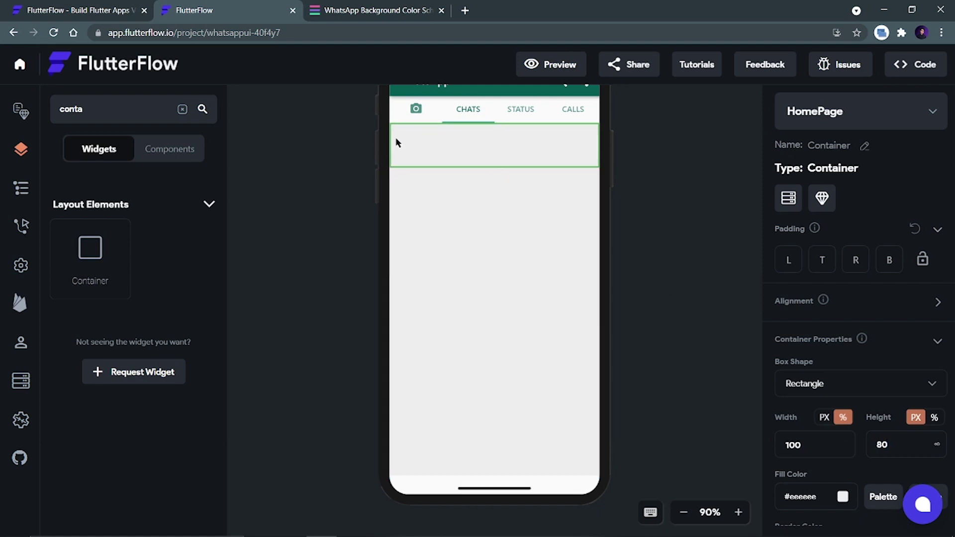
{"action": "scroll", "coordinate": [580, 269], "scroll_direction": "up", "scroll_amount": 2}
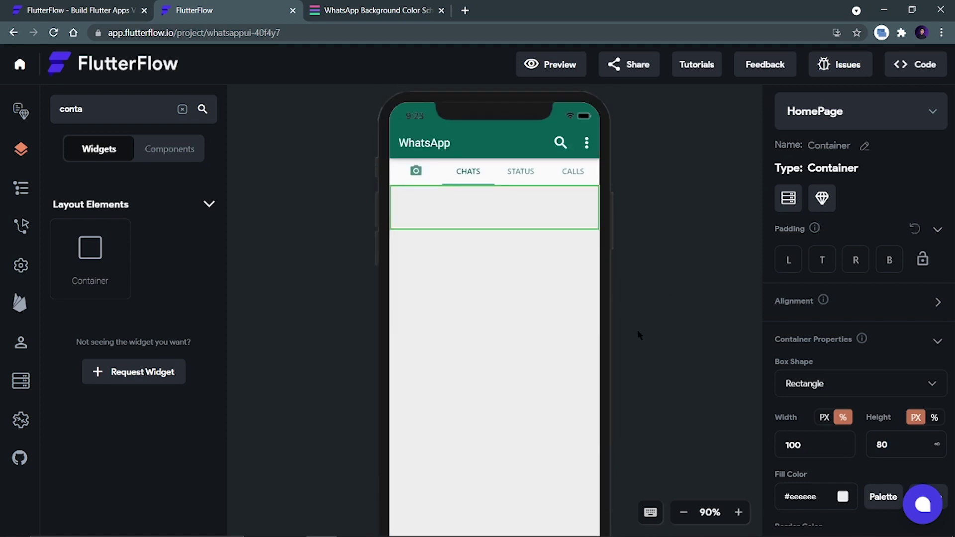
{"action": "scroll", "coordinate": [857, 465], "scroll_direction": "down", "scroll_amount": 1}
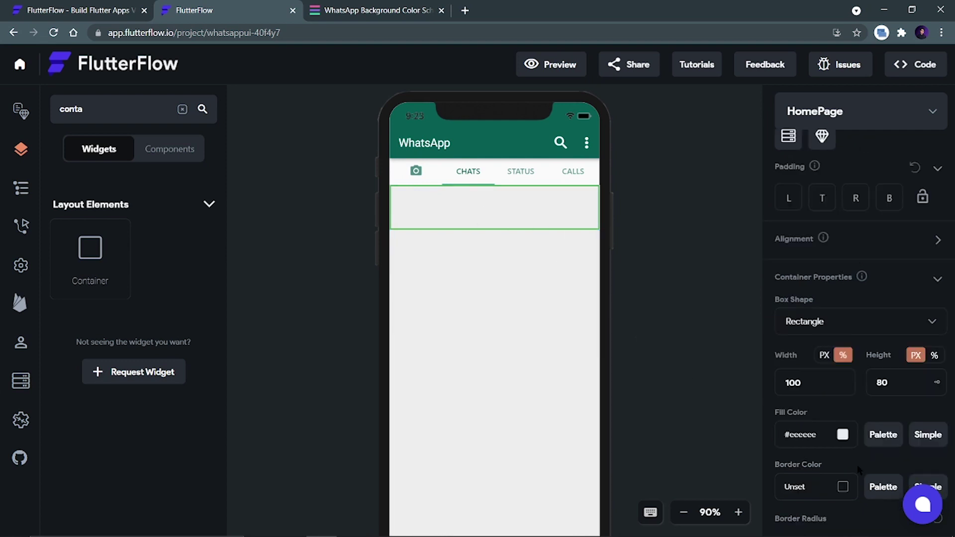
Give the container a pure red #ff0000 fill colour.
{"action": "left_click", "coordinate": [842, 435]}
{"action": "left_click_drag", "start_coordinate": [289, 226], "coordinate": [475, 160]}
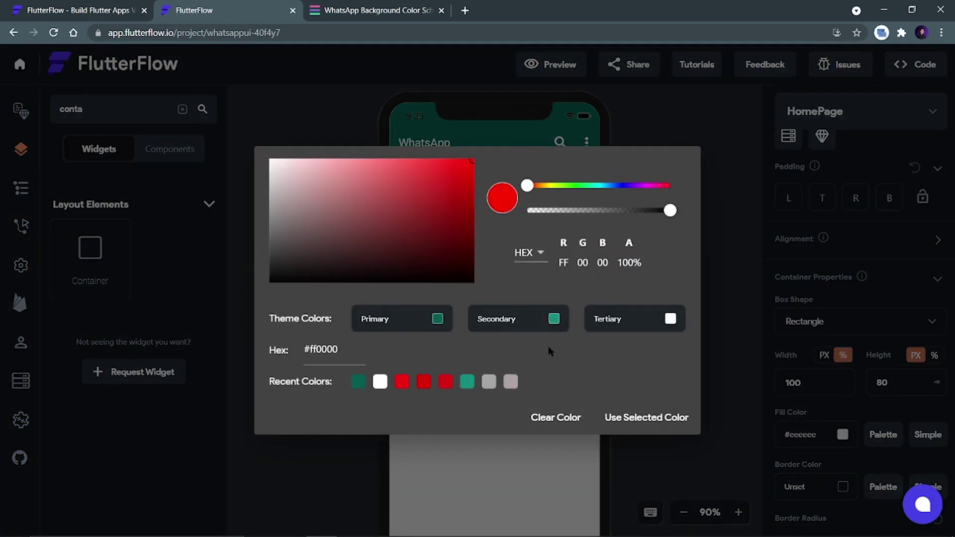
{"action": "key", "text": "Escape"}
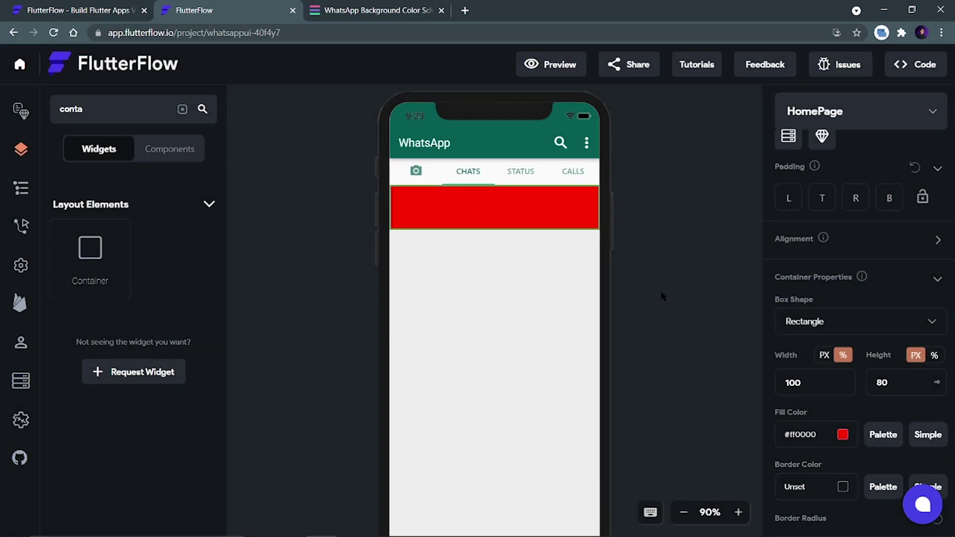
{"action": "left_click", "coordinate": [651, 303]}
Set linked padding of 5 on all four sides of the red container.
{"action": "left_click", "coordinate": [541, 217]}
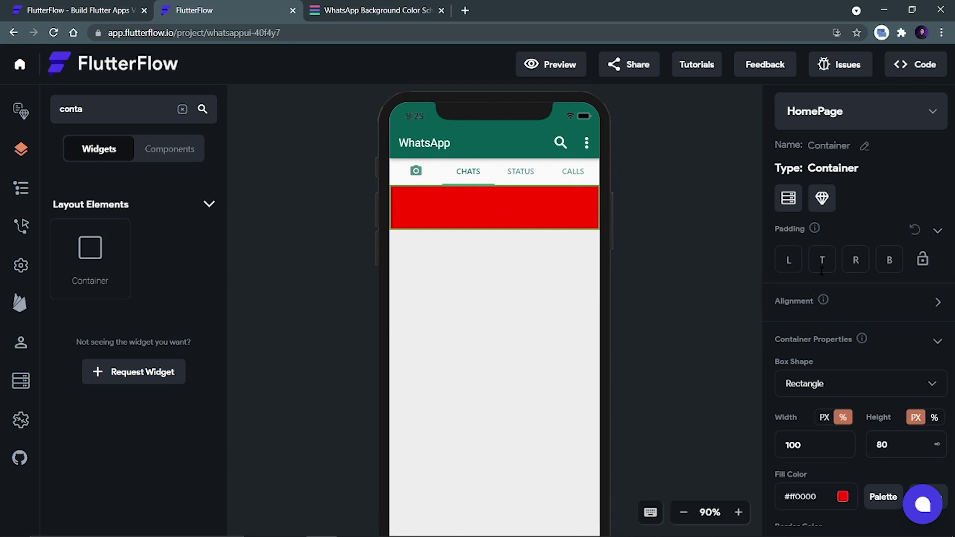
{"action": "left_click", "coordinate": [922, 261]}
{"action": "type", "text": "5"}
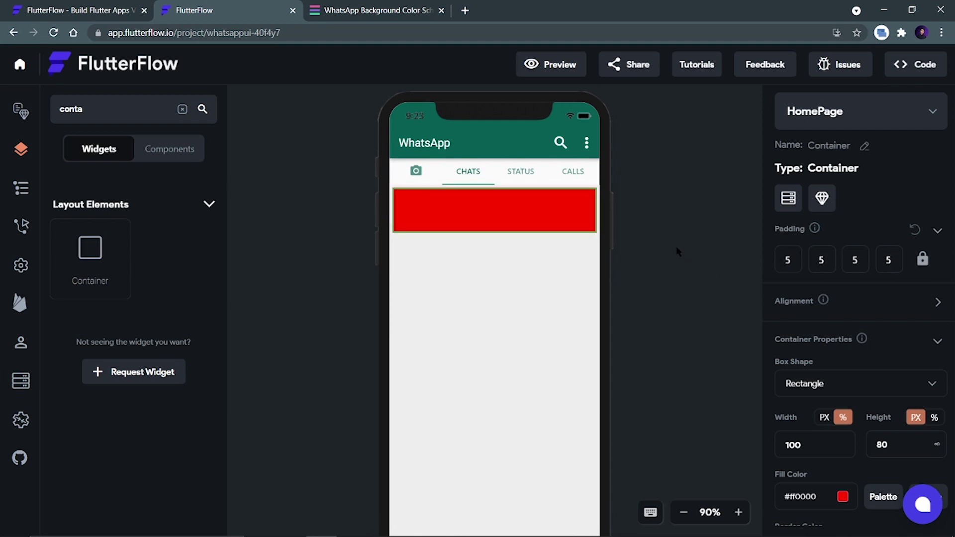
{"action": "left_click", "coordinate": [677, 251]}
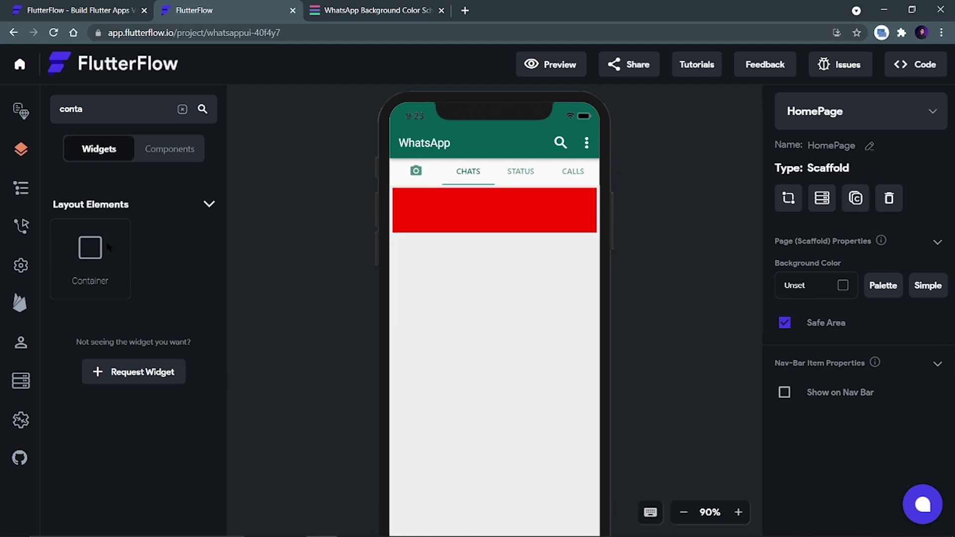
Place a Row in the red container and a CircleImage avatar inside it.
{"action": "double_click", "coordinate": [53, 112]}
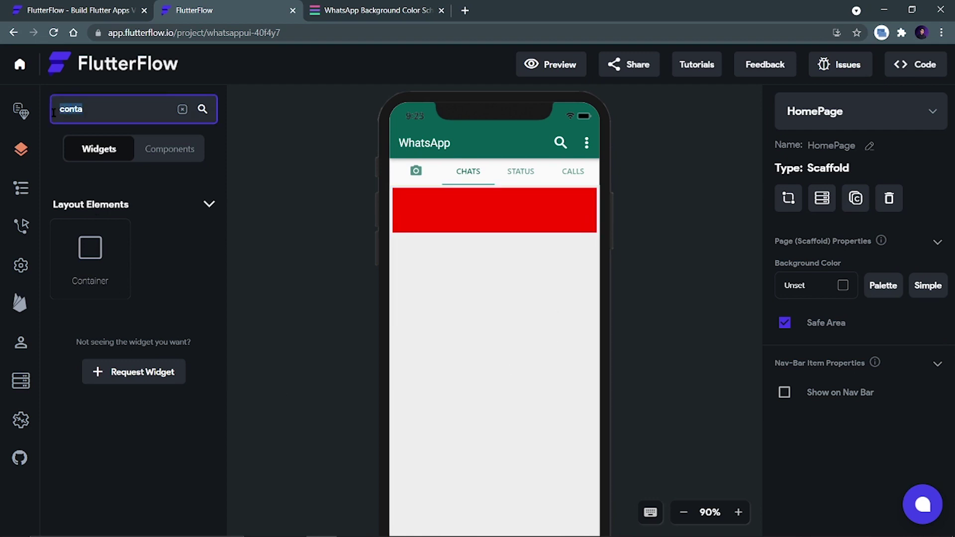
{"action": "type", "text": "row"}
{"action": "left_click_drag", "start_coordinate": [96, 265], "coordinate": [451, 195]}
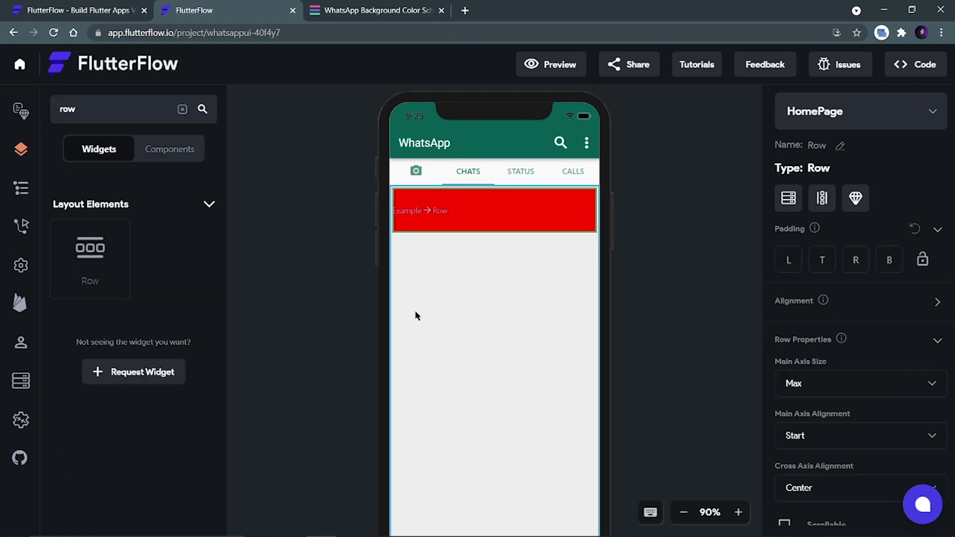
{"action": "left_click_drag", "start_coordinate": [76, 110], "coordinate": [51, 110]}
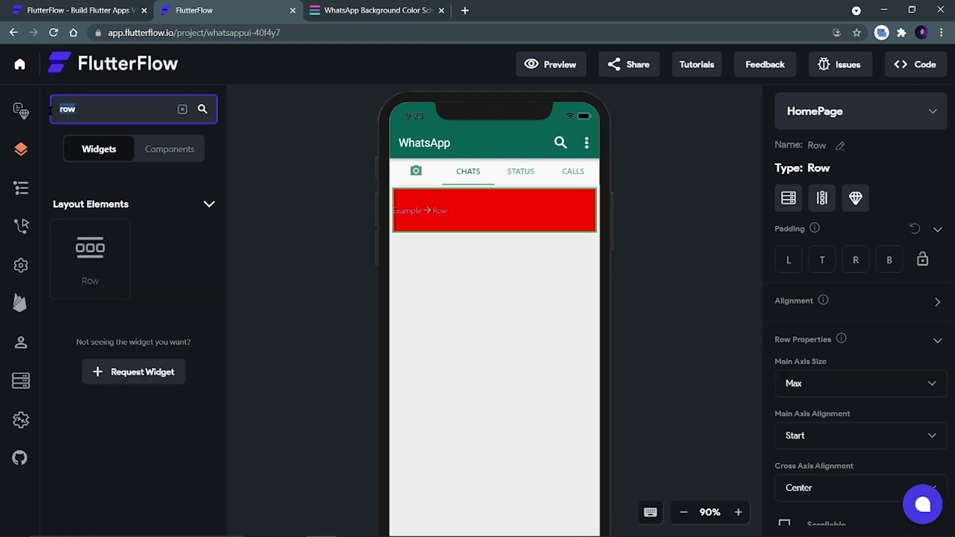
{"action": "type", "text": "cir"}
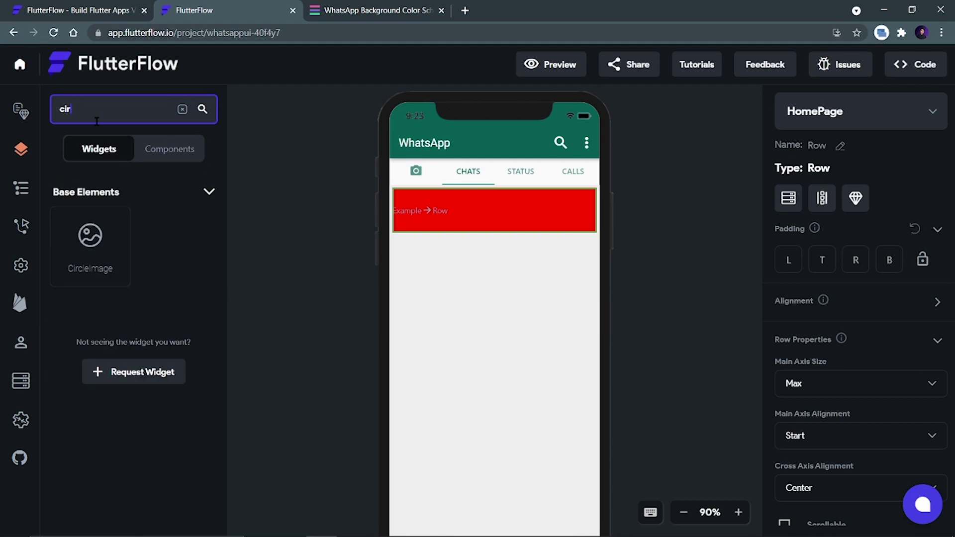
{"action": "left_click_drag", "start_coordinate": [94, 223], "coordinate": [430, 205]}
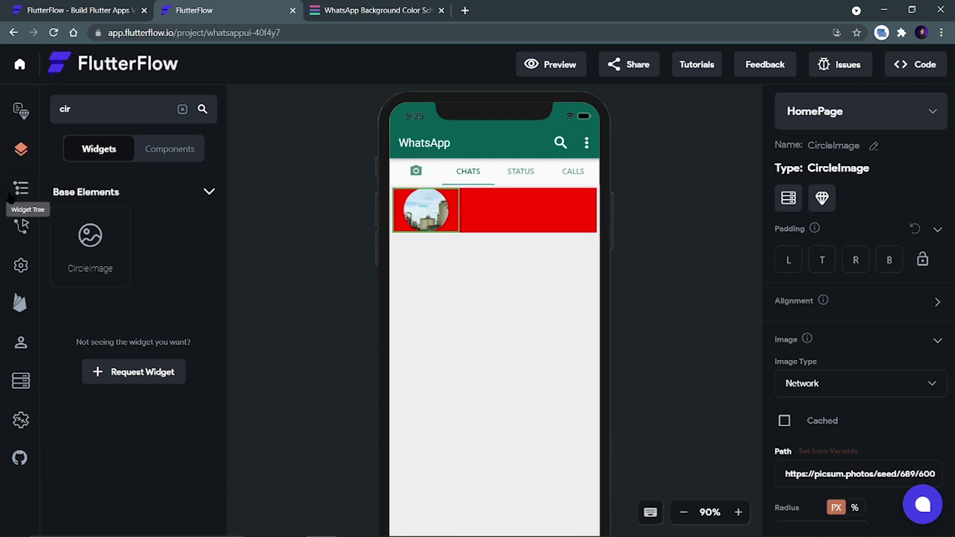
Search widgets for 'col' and check the WhatsApp reference screenshot before returning.
{"action": "double_click", "coordinate": [72, 110]}
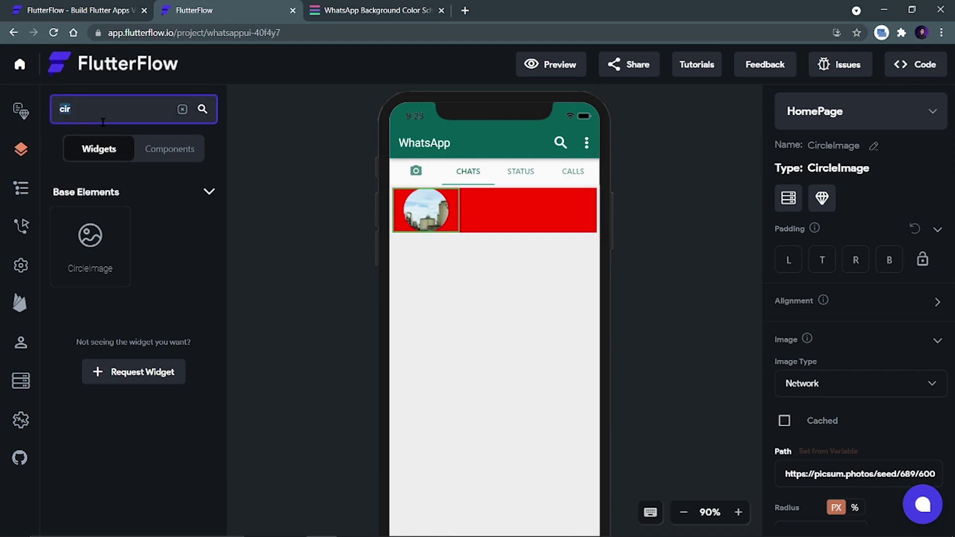
{"action": "type", "text": "col"}
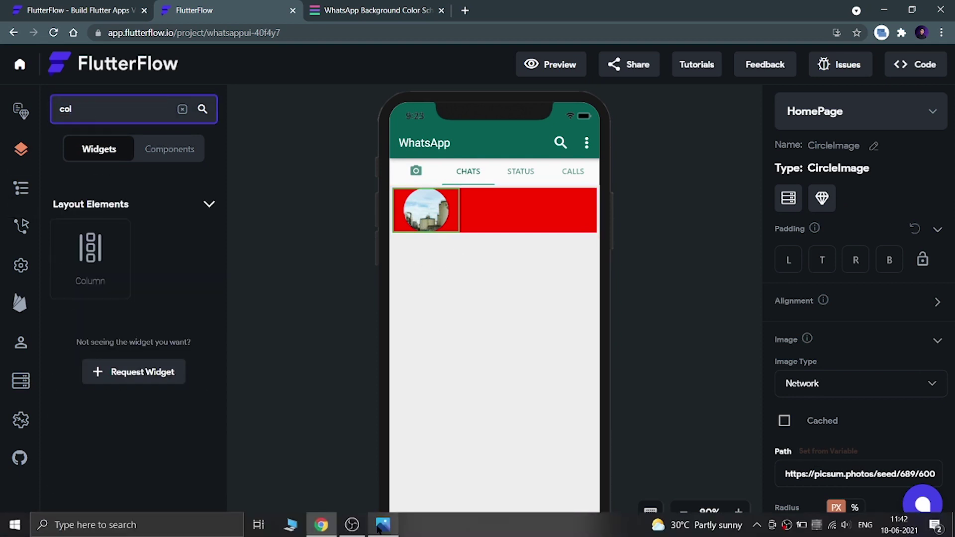
{"action": "left_click", "coordinate": [384, 526]}
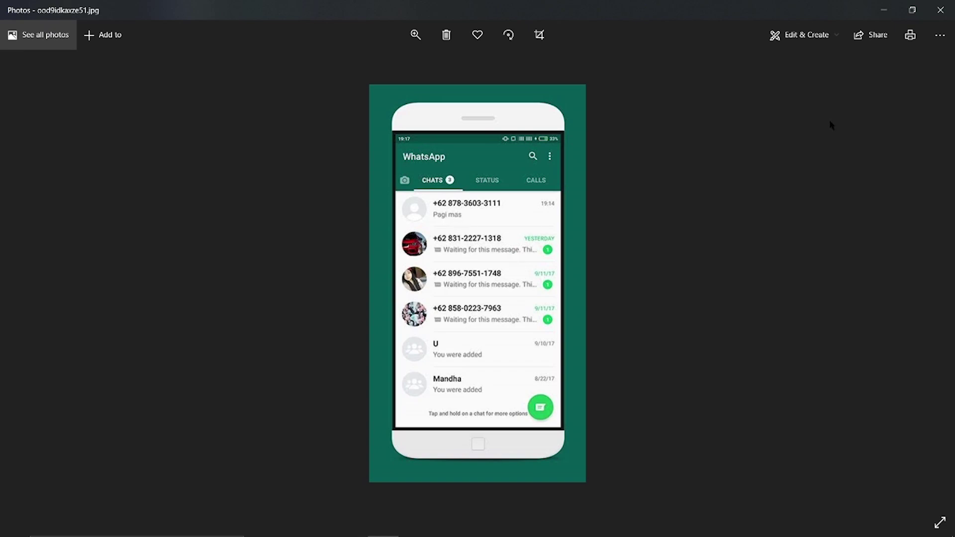
{"action": "left_click", "coordinate": [883, 10]}
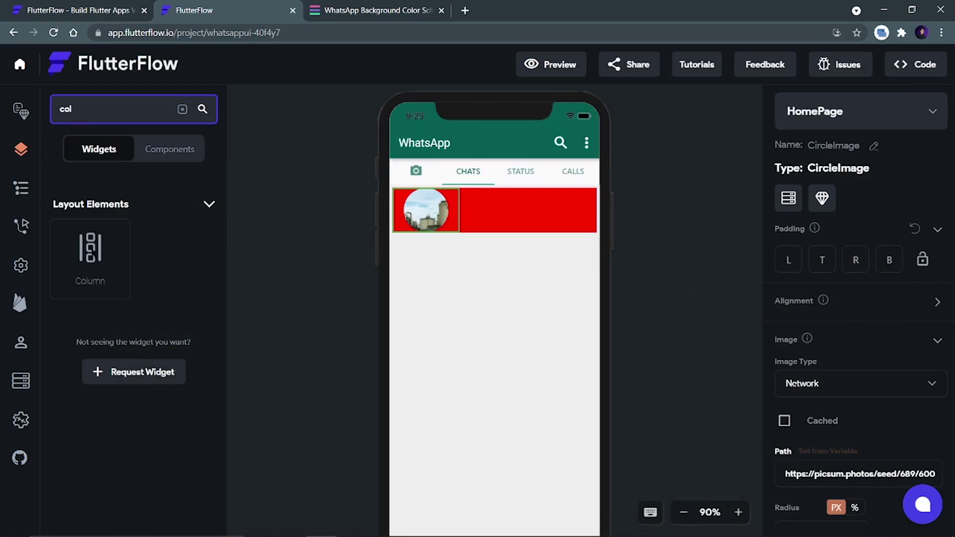
Add a Column beside the avatar holding two Text widgets.
{"action": "left_click_drag", "start_coordinate": [90, 256], "coordinate": [498, 214]}
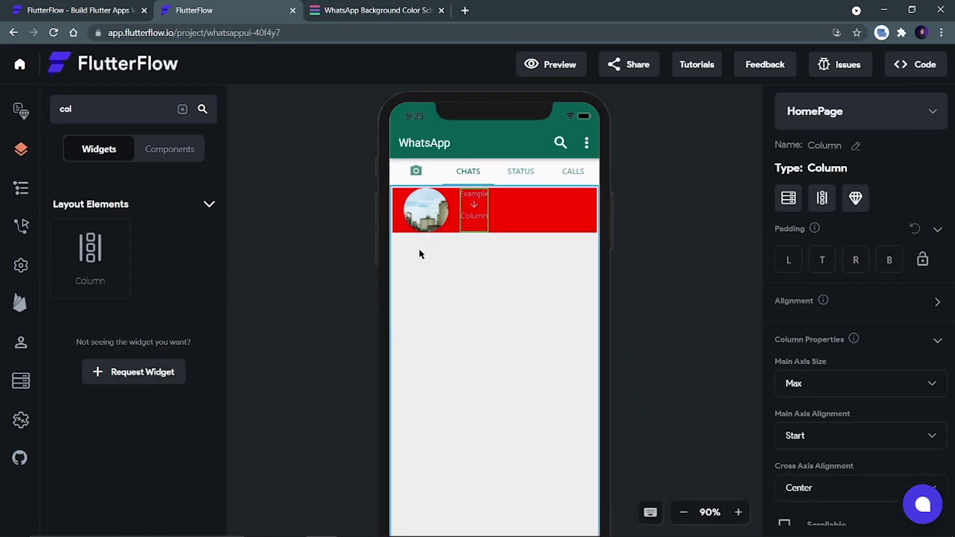
{"action": "double_click", "coordinate": [53, 109]}
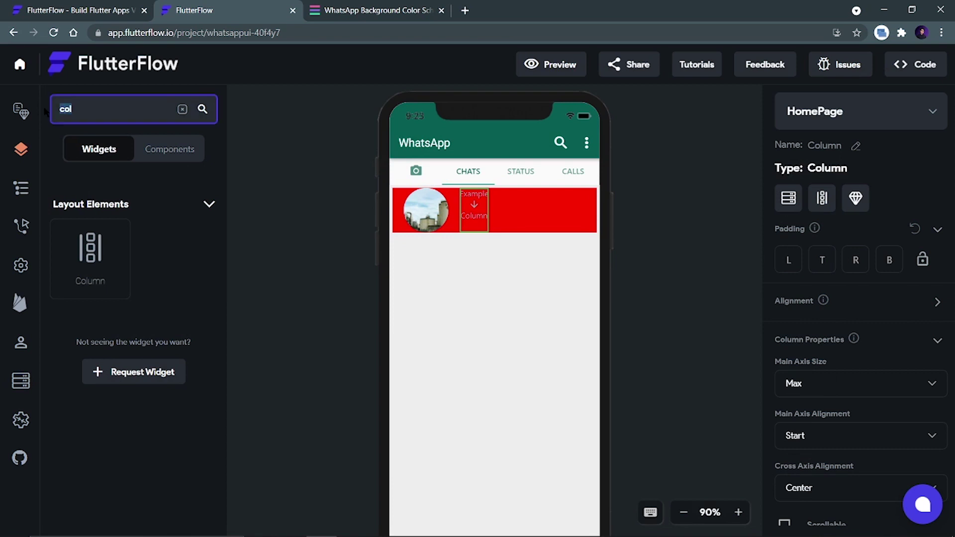
{"action": "type", "text": "text"}
{"action": "left_click_drag", "start_coordinate": [81, 236], "coordinate": [482, 212]}
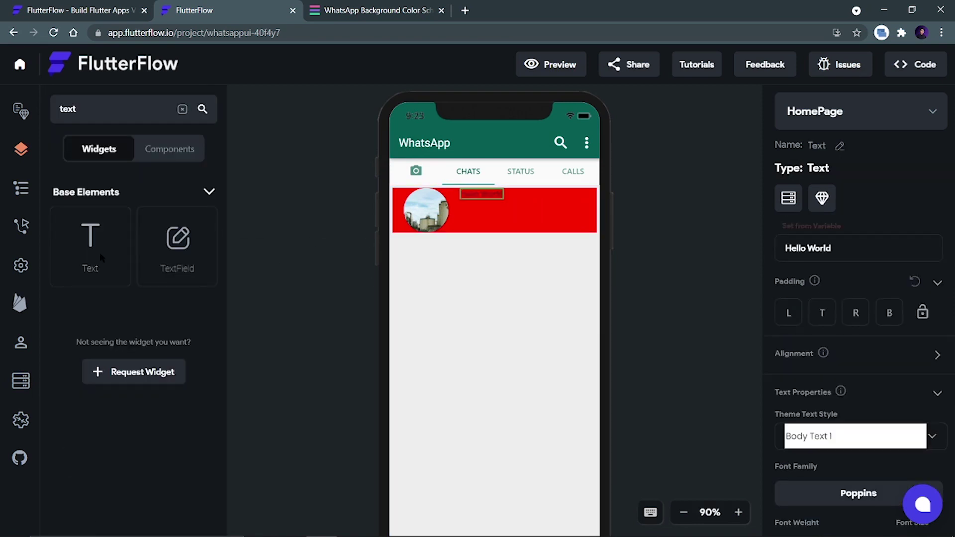
{"action": "left_click_drag", "start_coordinate": [100, 252], "coordinate": [506, 234]}
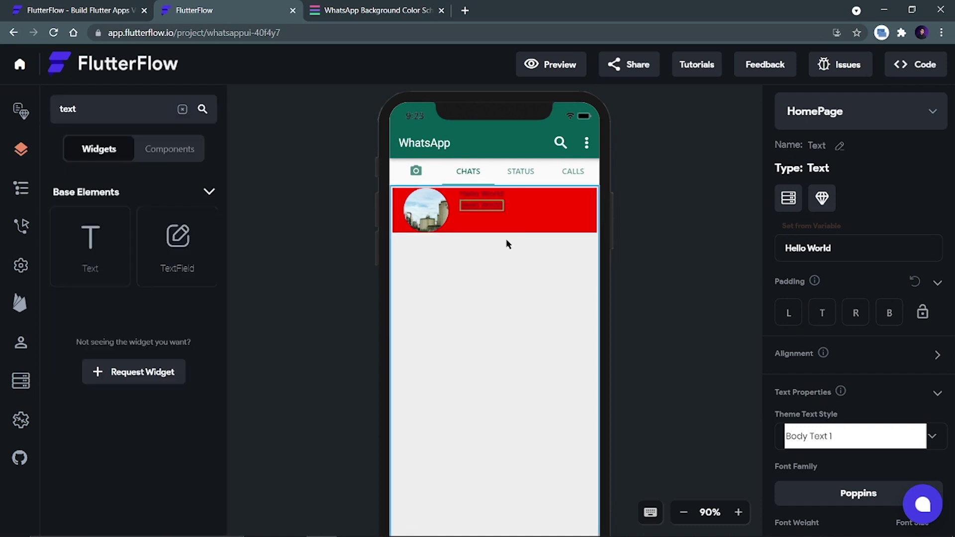
Style the upper text in Roboto, size 16, weight 700 - Bold.
{"action": "left_click", "coordinate": [497, 192]}
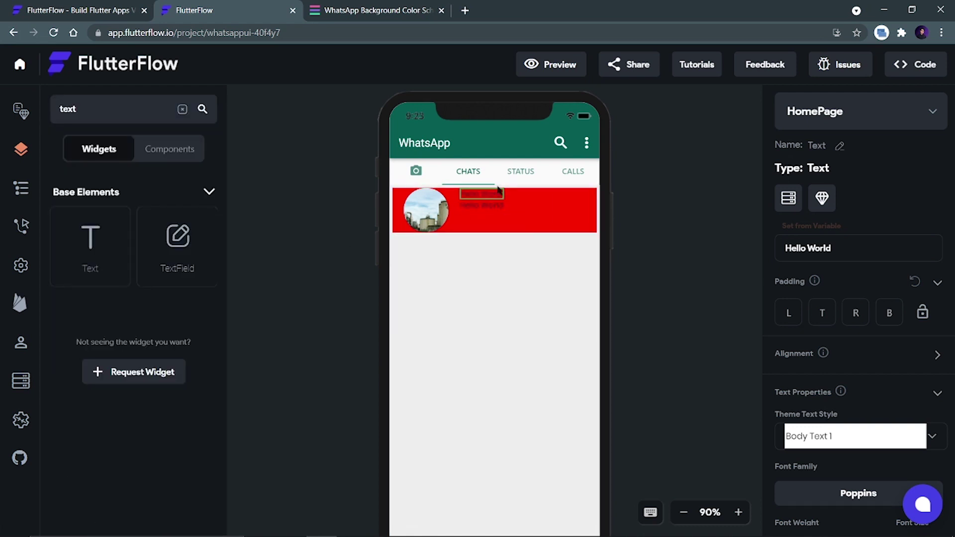
{"action": "scroll", "coordinate": [875, 428], "scroll_direction": "down", "scroll_amount": 3}
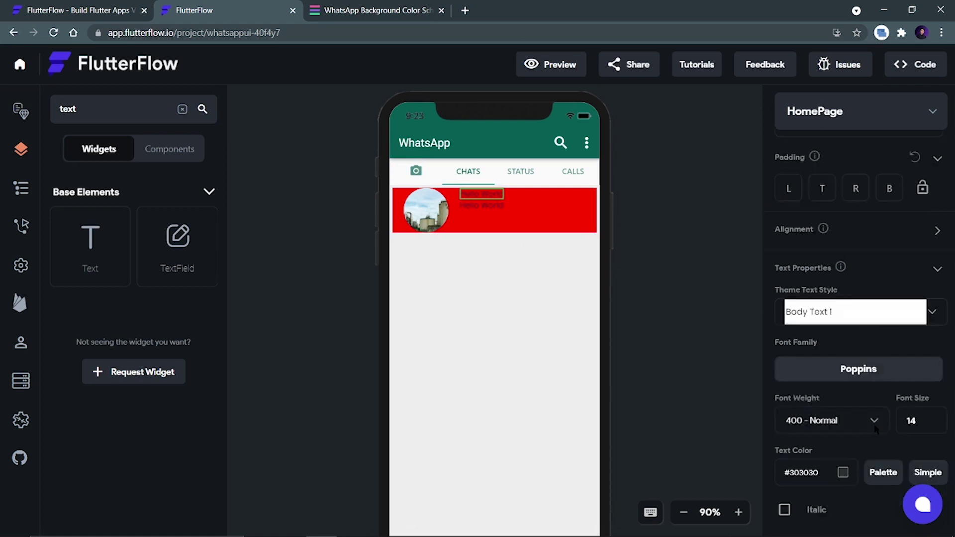
{"action": "scroll", "coordinate": [876, 428], "scroll_direction": "down", "scroll_amount": 3}
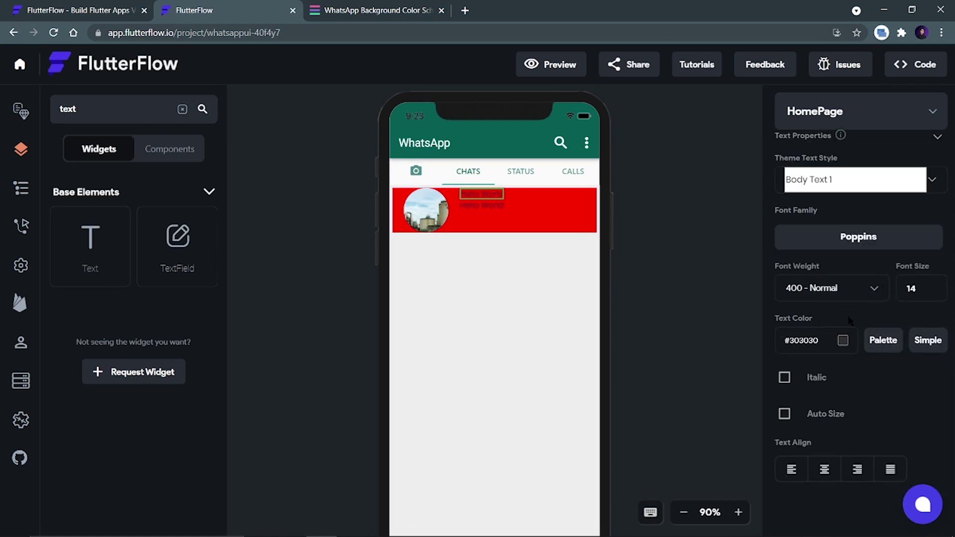
{"action": "left_click", "coordinate": [871, 237]}
{"action": "left_click", "coordinate": [384, 248]}
{"action": "type", "text": "16"}
{"action": "left_click", "coordinate": [813, 282]}
{"action": "left_click", "coordinate": [818, 376]}
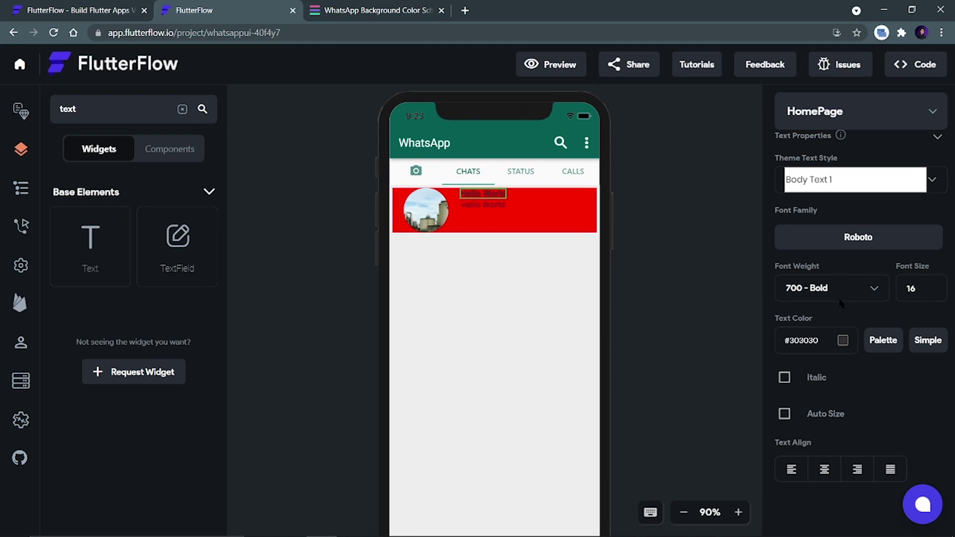
Set the text Column's Main Axis Alignment to Center.
{"action": "left_click", "coordinate": [485, 223]}
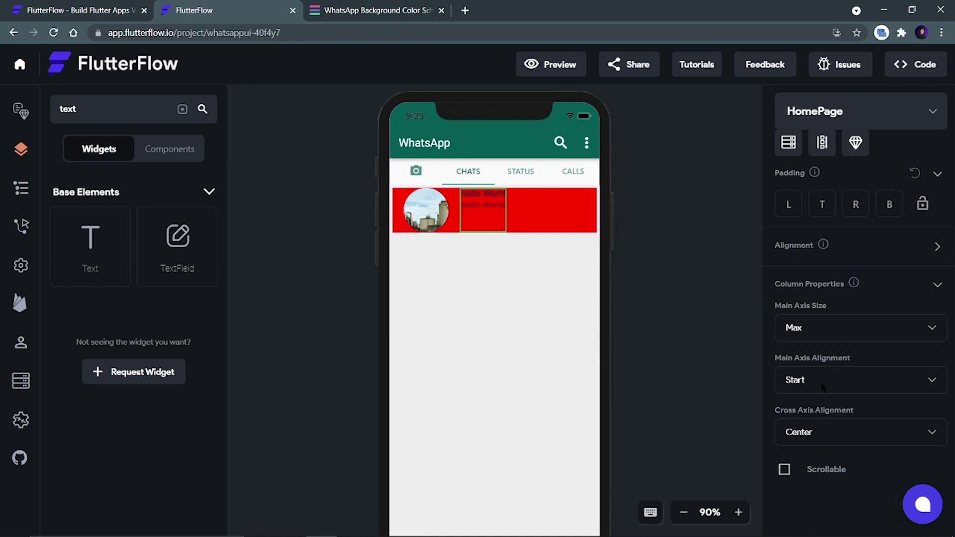
{"action": "left_click", "coordinate": [836, 386]}
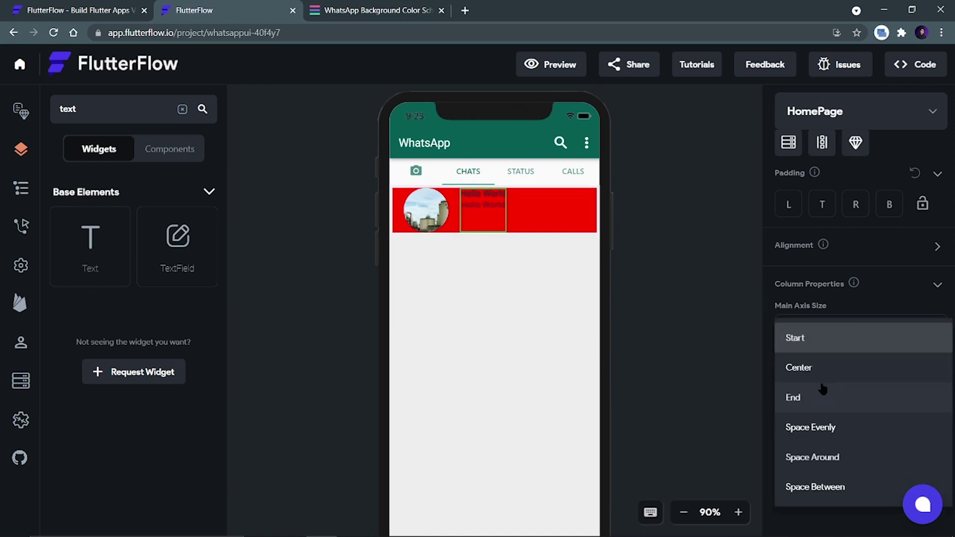
{"action": "left_click", "coordinate": [799, 367]}
{"action": "left_click", "coordinate": [680, 287]}
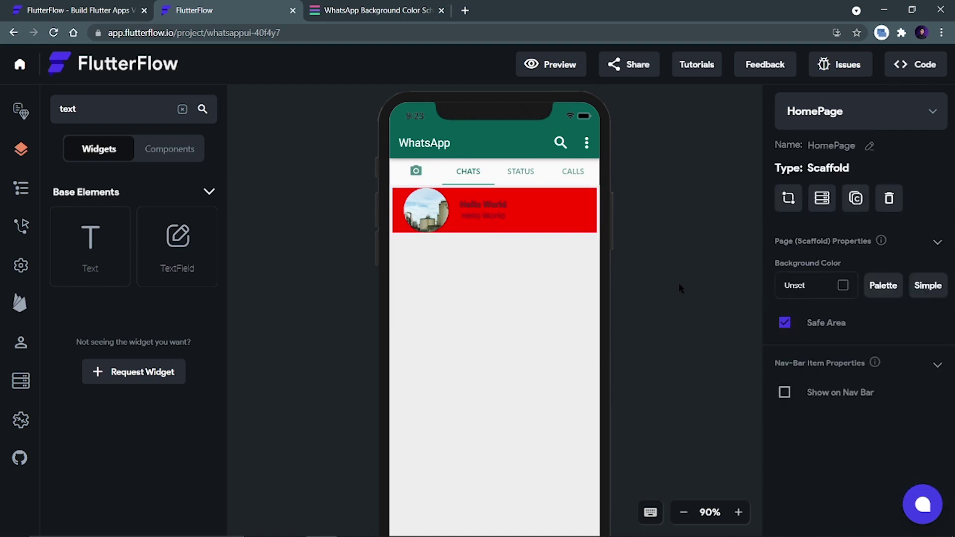
Replace the upper text's Hello World with a phone number.
{"action": "left_click", "coordinate": [482, 204]}
{"action": "left_click", "coordinate": [572, 218]}
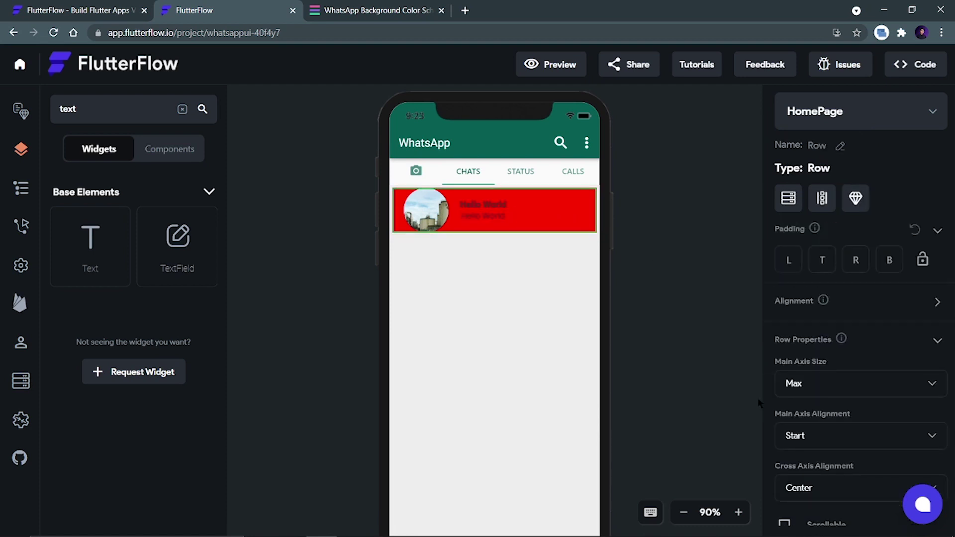
{"action": "mouse_move", "coordinate": [510, 246]}
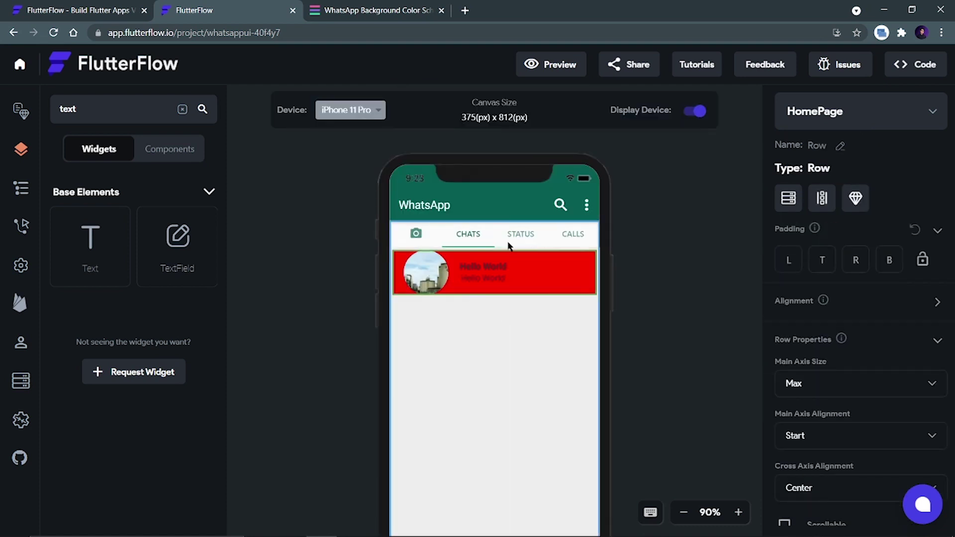
{"action": "left_click", "coordinate": [482, 267]}
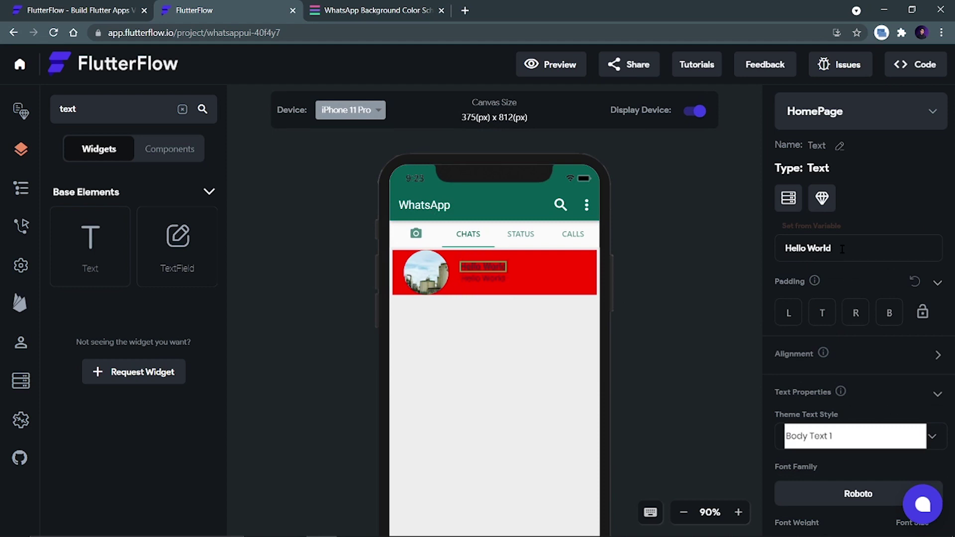
{"action": "left_click_drag", "start_coordinate": [842, 250], "coordinate": [777, 247]}
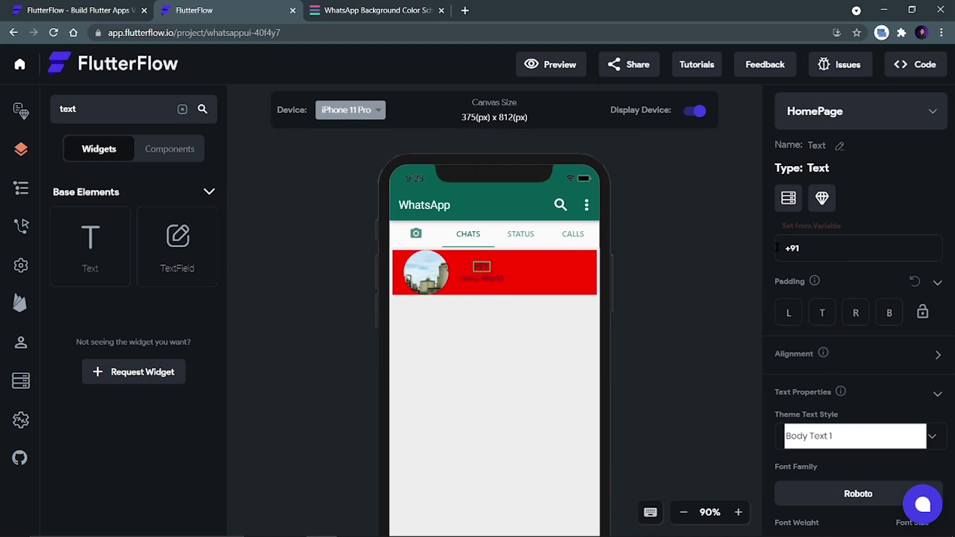
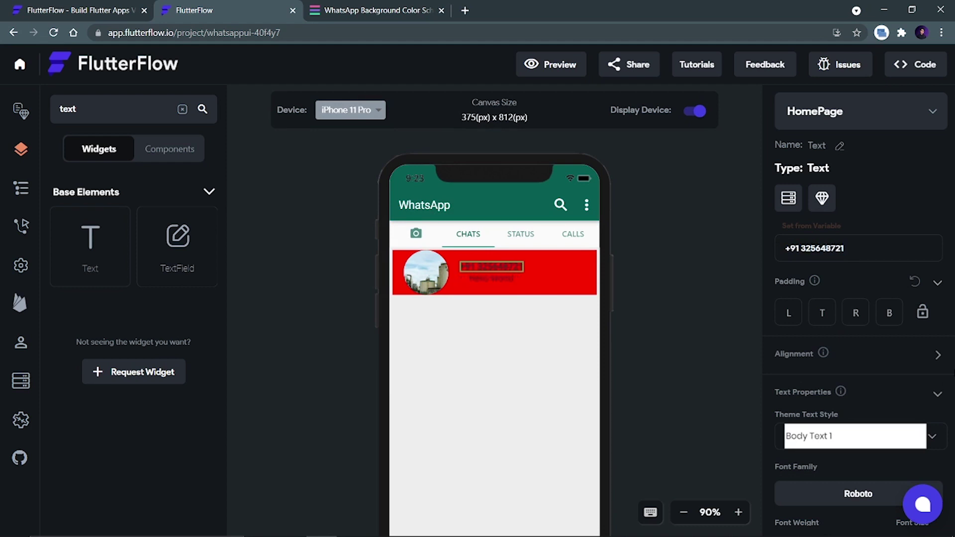
{"action": "left_click", "coordinate": [804, 249]}
{"action": "key", "text": "BackSpace"}
{"action": "type", "text": "9"}
{"action": "left_click", "coordinate": [856, 249]}
{"action": "type", "text": "2"}
{"action": "left_click", "coordinate": [494, 279]}
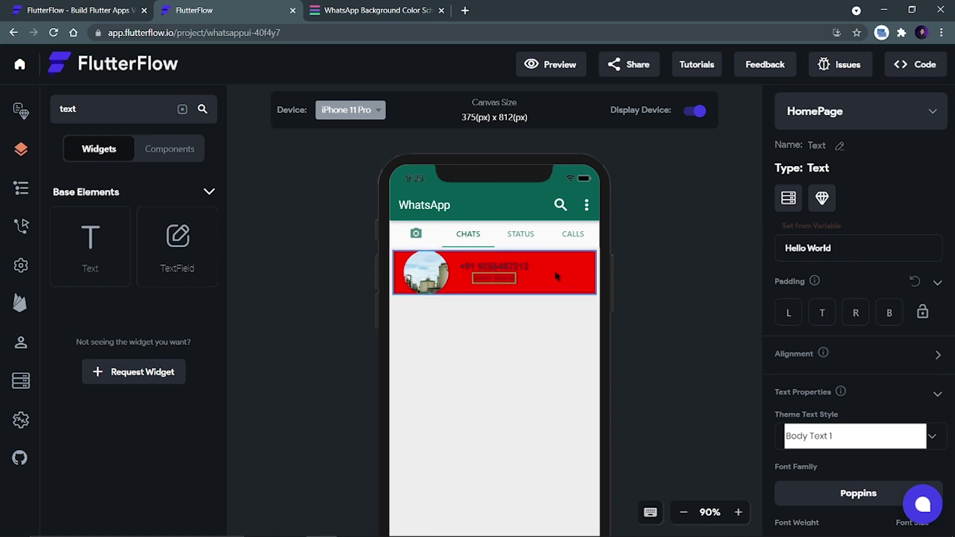
{"action": "left_click", "coordinate": [572, 282]}
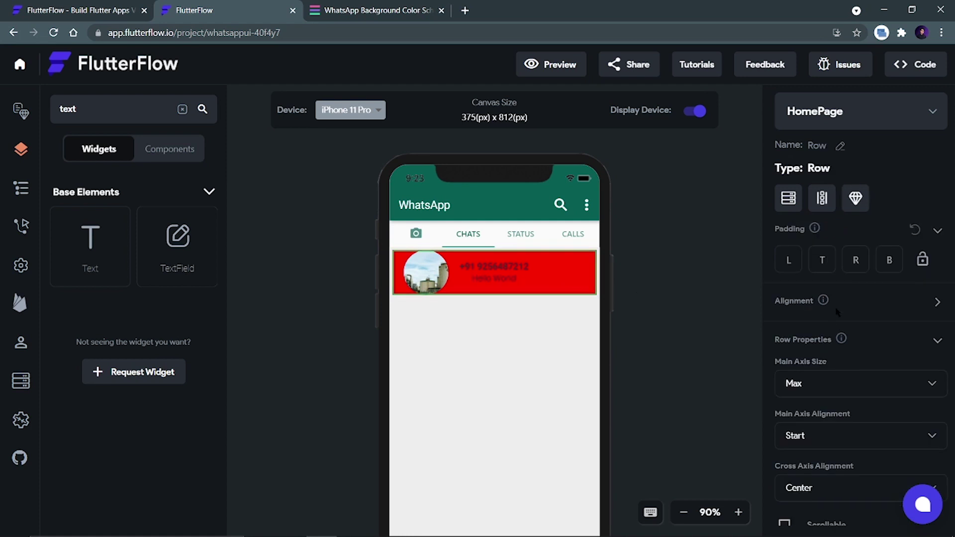
Set the chat Row's and its text Column's cross axis alignment to Start, keeping main axis size Max.
{"action": "left_click", "coordinate": [814, 390]}
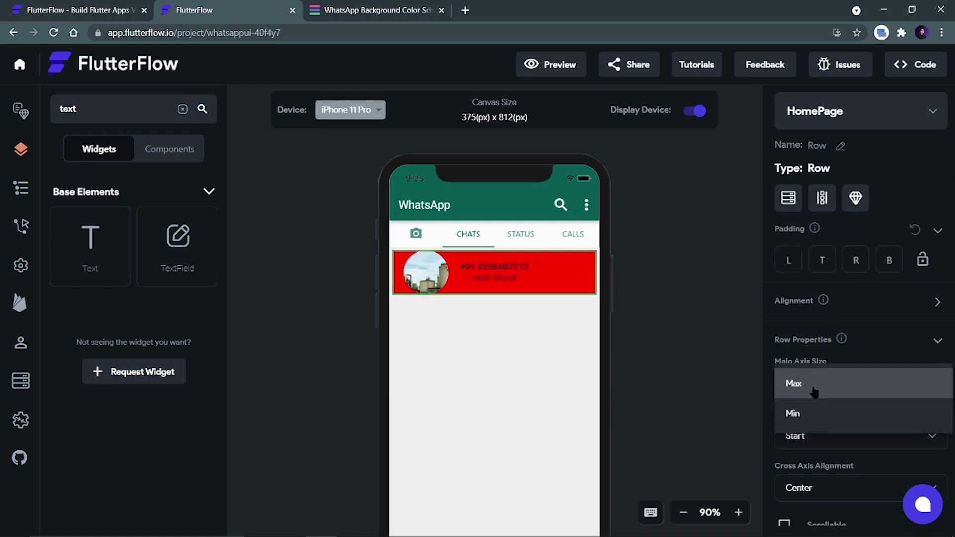
{"action": "left_click", "coordinate": [703, 384]}
{"action": "scroll", "coordinate": [756, 424], "scroll_direction": "down", "scroll_amount": 3}
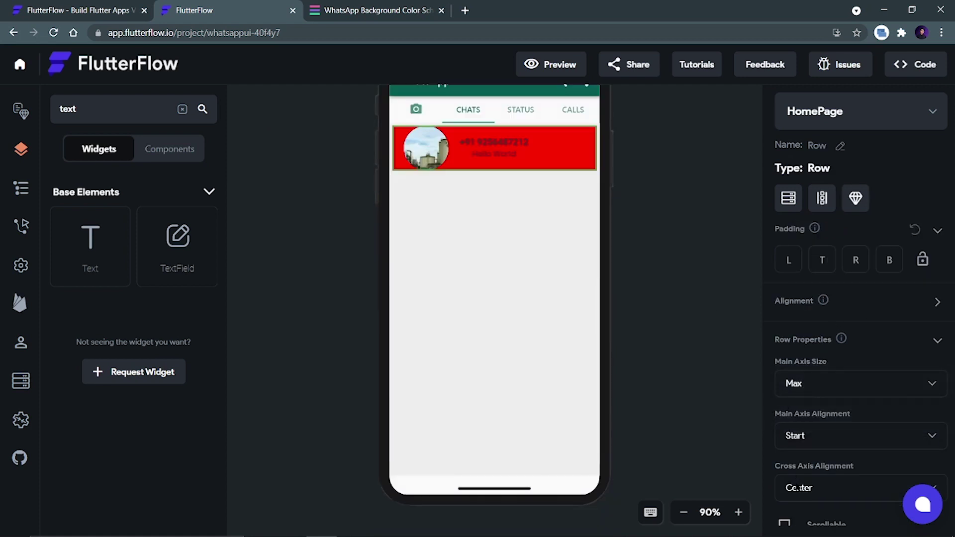
{"action": "left_click", "coordinate": [798, 487]}
{"action": "left_click", "coordinate": [795, 404]}
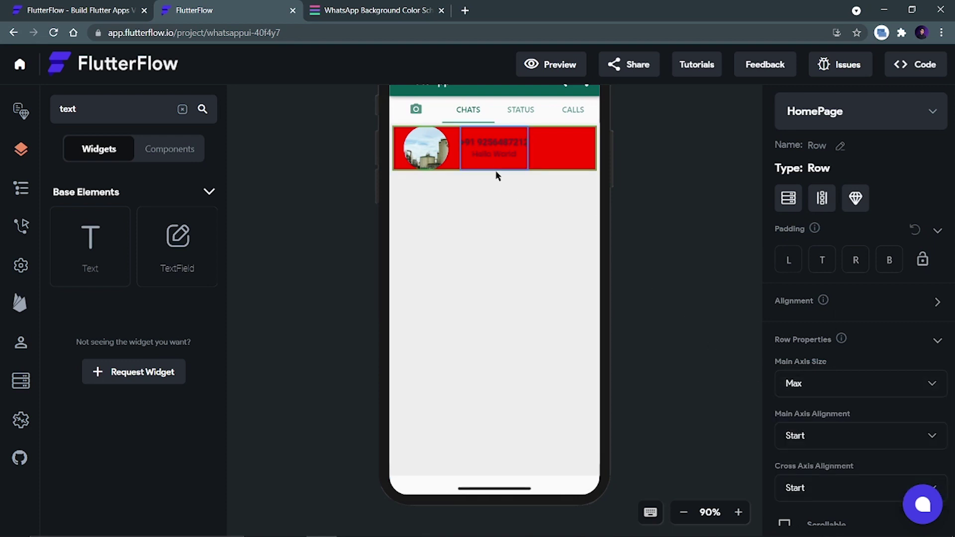
{"action": "left_click", "coordinate": [494, 154]}
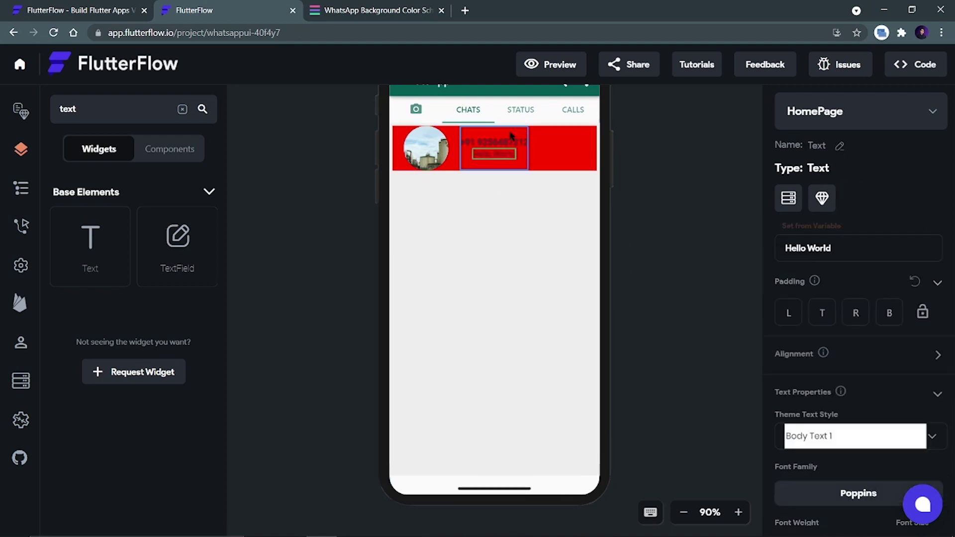
{"action": "left_click", "coordinate": [524, 158]}
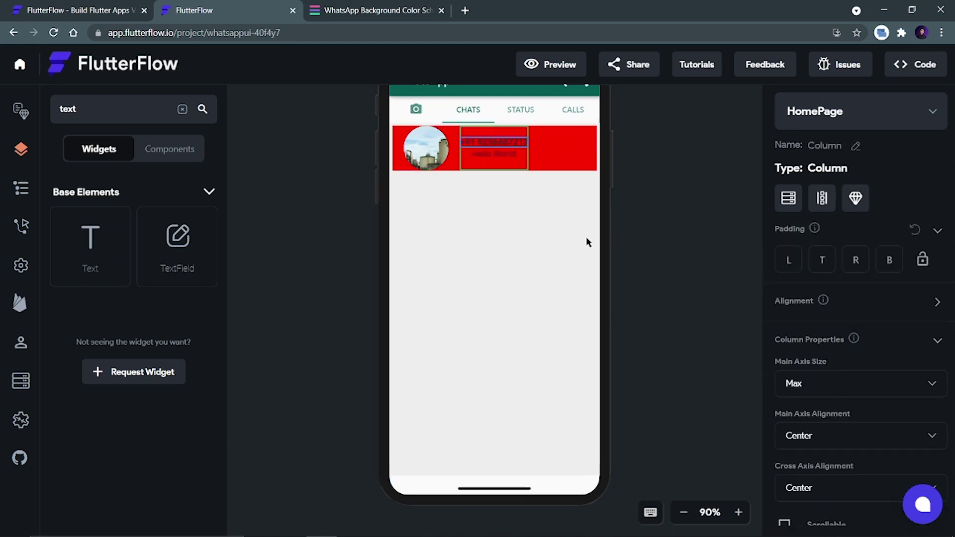
{"action": "left_click", "coordinate": [804, 487]}
{"action": "left_click", "coordinate": [804, 403]}
{"action": "scroll", "coordinate": [627, 240], "scroll_direction": "up", "scroll_amount": 3}
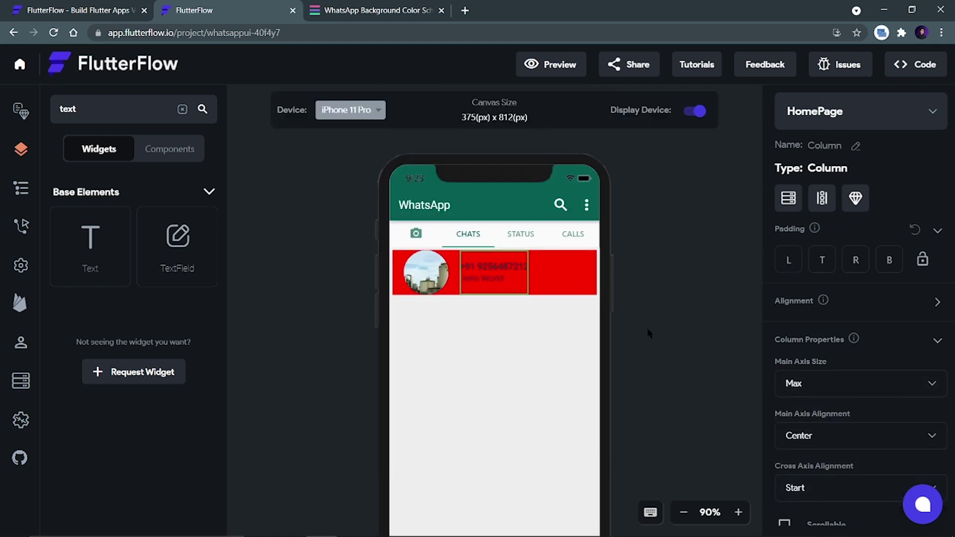
{"action": "left_click", "coordinate": [623, 336]}
Change the second Hello World text to 'Hey there, How are u?'.
{"action": "left_click", "coordinate": [492, 280]}
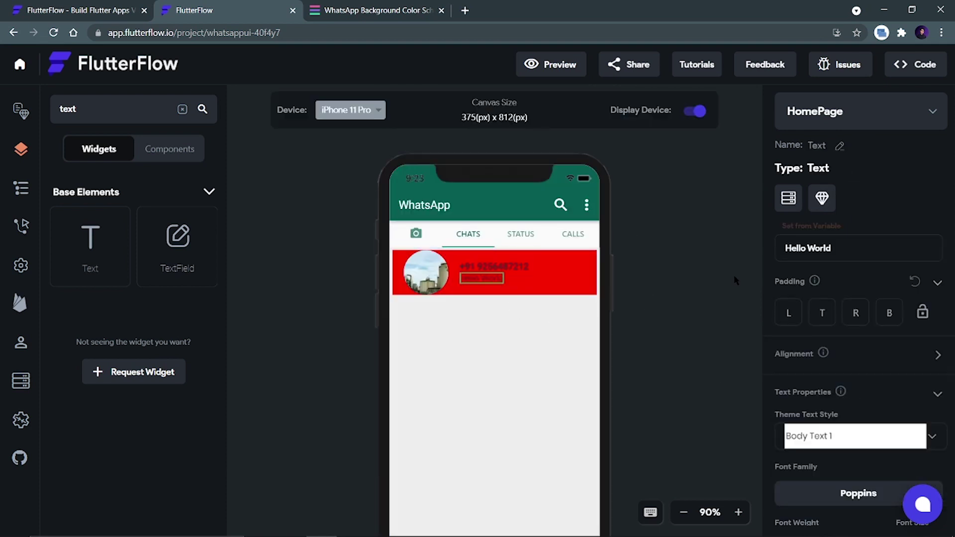
{"action": "left_click_drag", "start_coordinate": [828, 250], "coordinate": [777, 254]}
{"action": "type", "text": "H"}
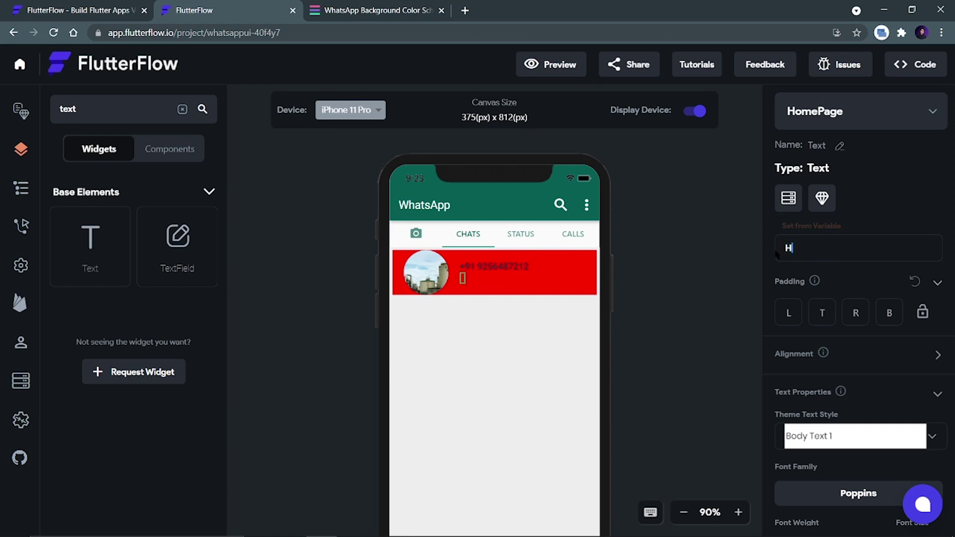
{"action": "type", "text": "ey there"}
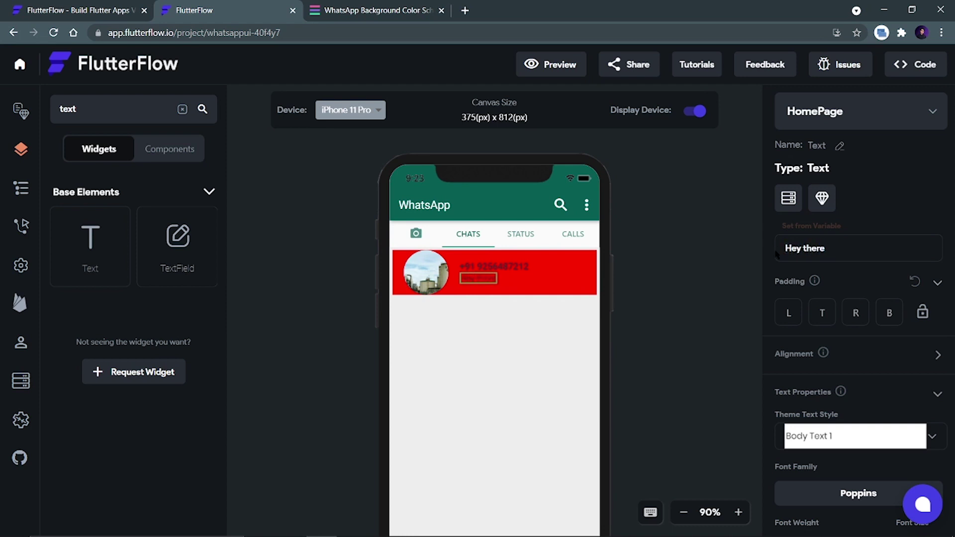
{"action": "type", "text": ", Howa"}
{"action": "key", "text": "BackSpace"}
{"action": "type", "text": "are "}
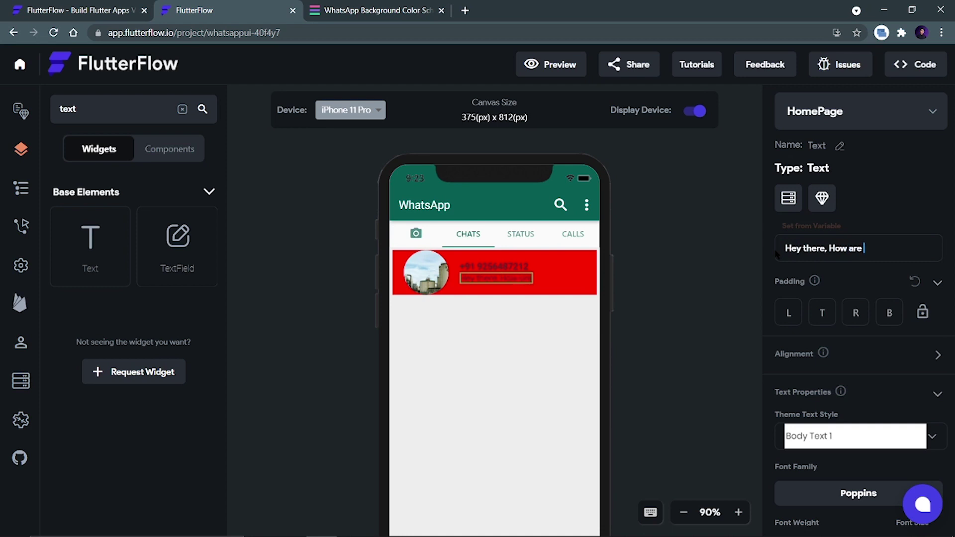
{"action": "type", "text": "u?"}
{"action": "left_click", "coordinate": [690, 307]}
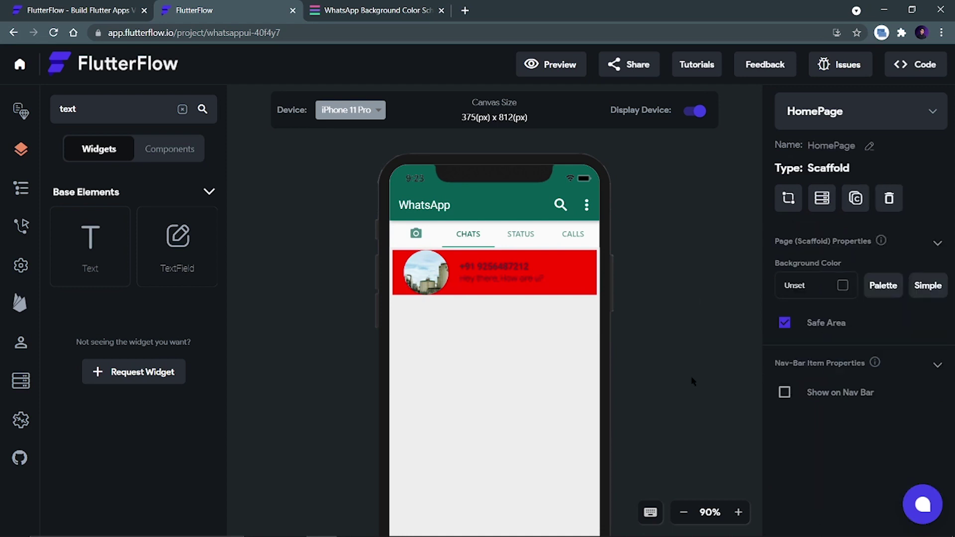
In the widget tree, change the chat row Container's fill from red to white.
{"action": "left_click", "coordinate": [21, 188]}
{"action": "scroll", "coordinate": [113, 342], "scroll_direction": "down", "scroll_amount": 5}
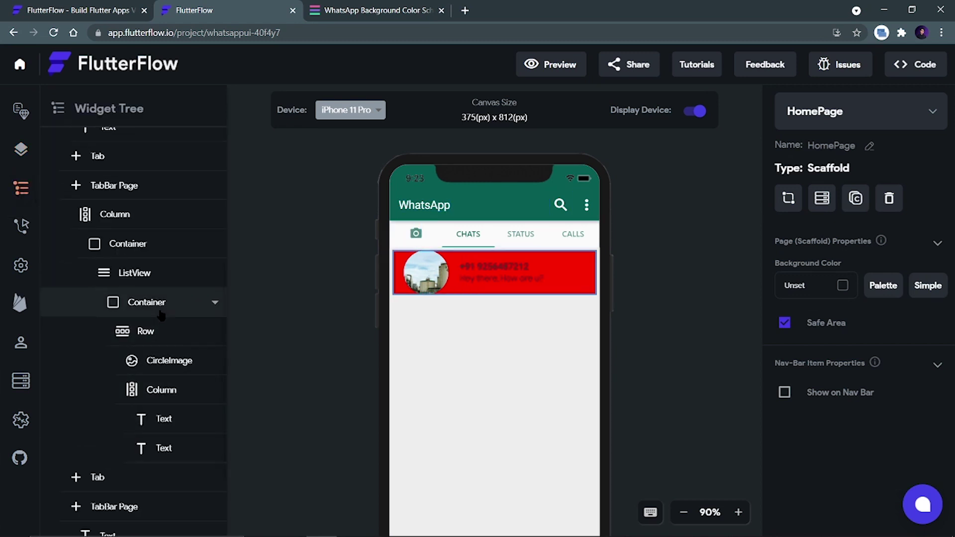
{"action": "left_click", "coordinate": [160, 313]}
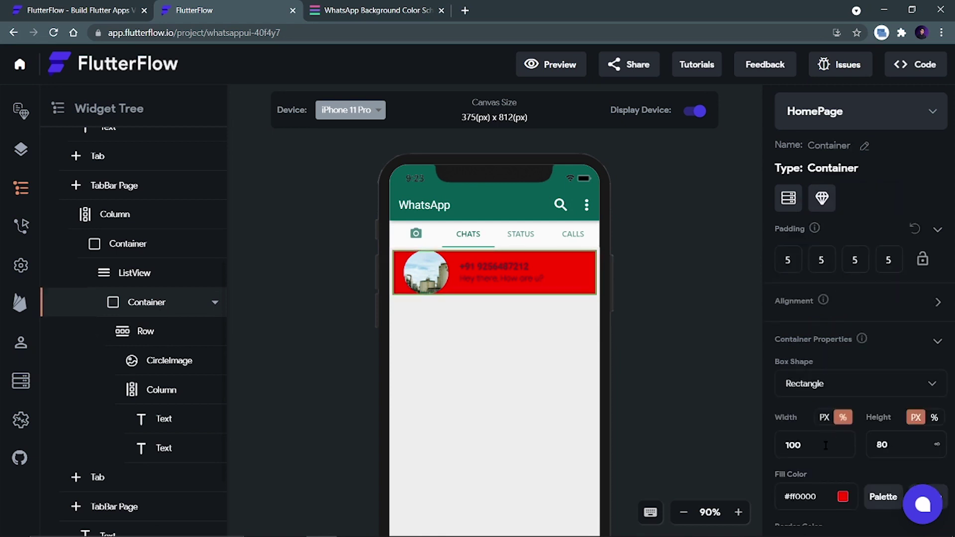
{"action": "left_click", "coordinate": [841, 497]}
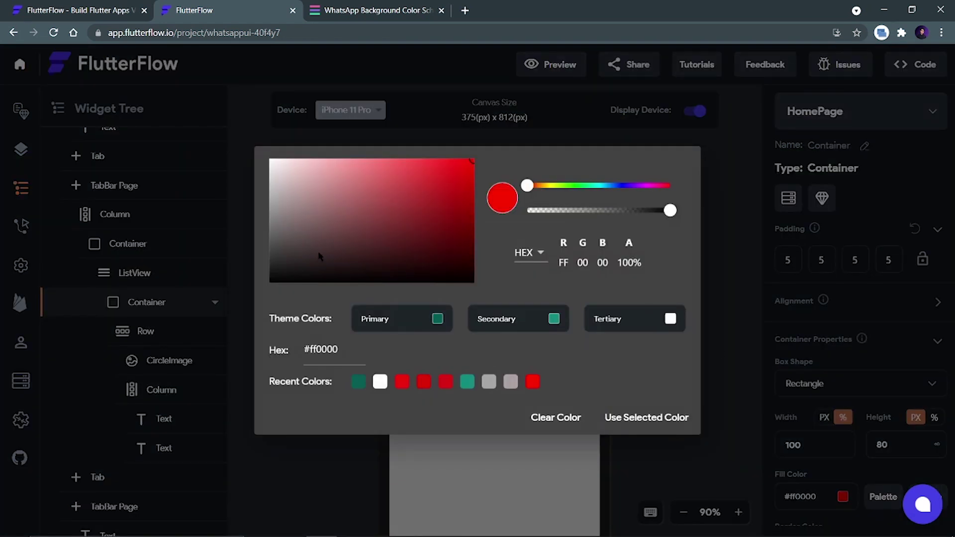
{"action": "left_click_drag", "start_coordinate": [319, 255], "coordinate": [256, 147]}
{"action": "left_click", "coordinate": [644, 419]}
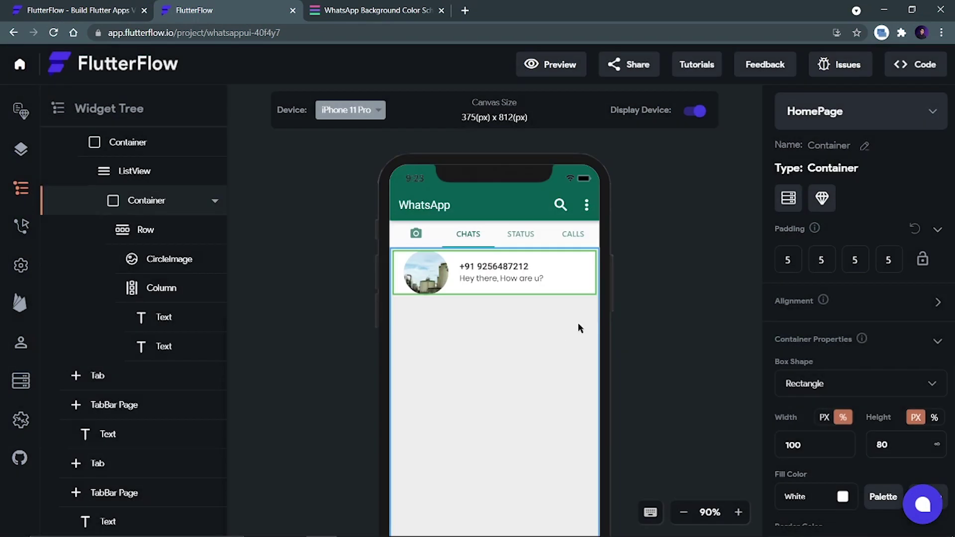
{"action": "left_click", "coordinate": [662, 321]}
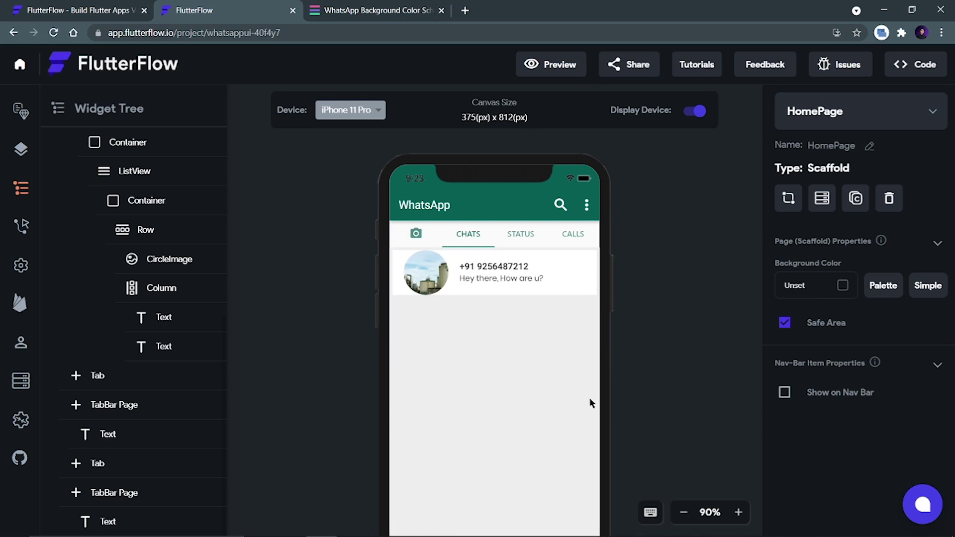
Change the fill of the Container above the ListView from #eeeeee to white #ffffff.
{"action": "left_click", "coordinate": [545, 453]}
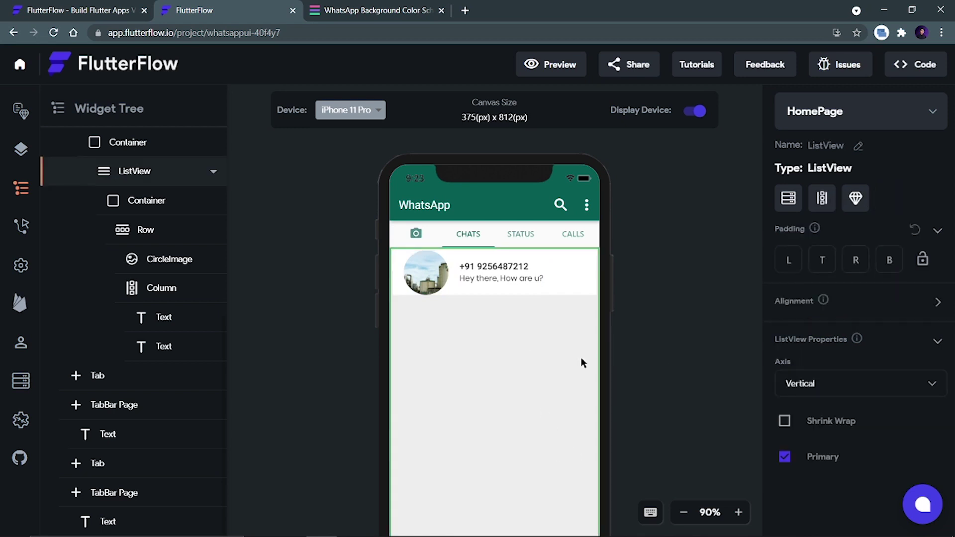
{"action": "scroll", "coordinate": [685, 334], "scroll_direction": "down", "scroll_amount": 1}
{"action": "scroll", "coordinate": [436, 337], "scroll_direction": "up", "scroll_amount": 1}
{"action": "scroll", "coordinate": [127, 236], "scroll_direction": "up", "scroll_amount": 3}
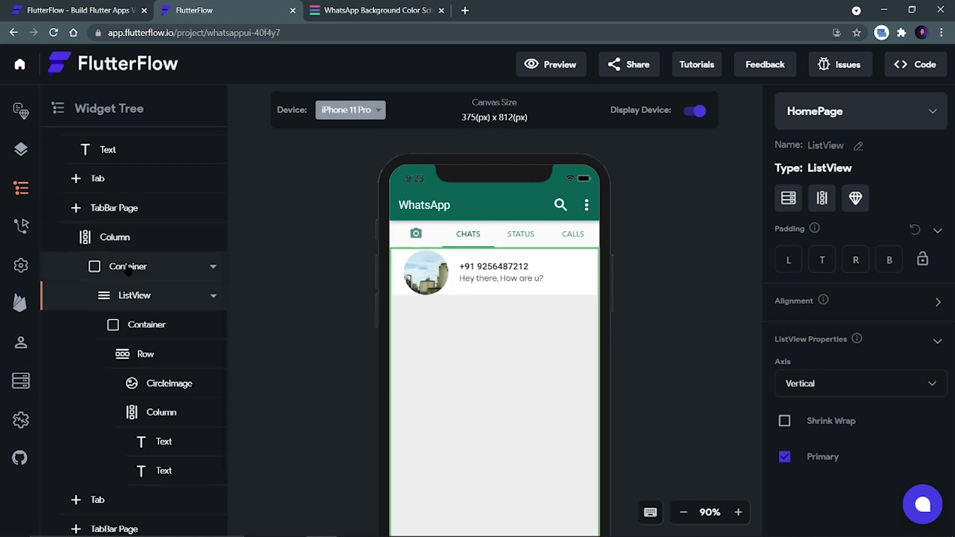
{"action": "left_click", "coordinate": [126, 266]}
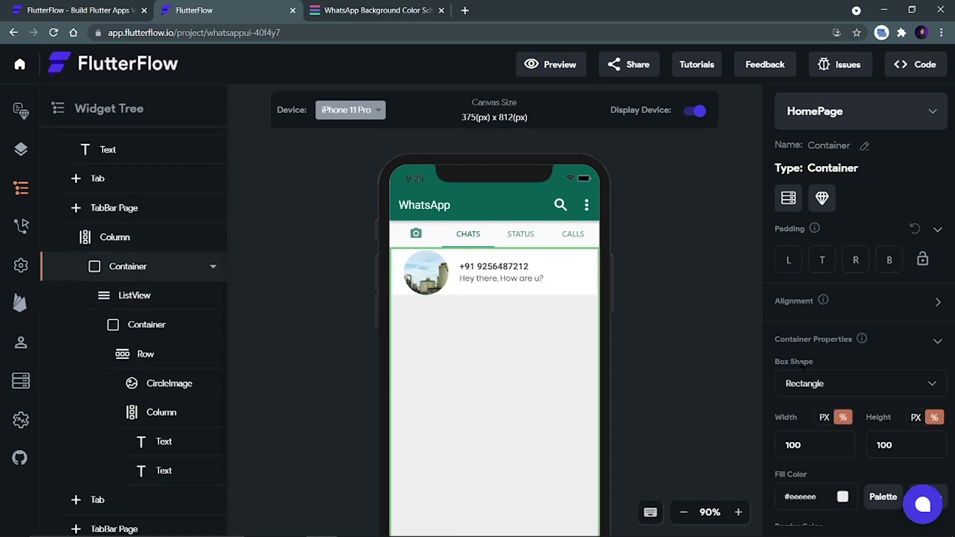
{"action": "left_click", "coordinate": [843, 496]}
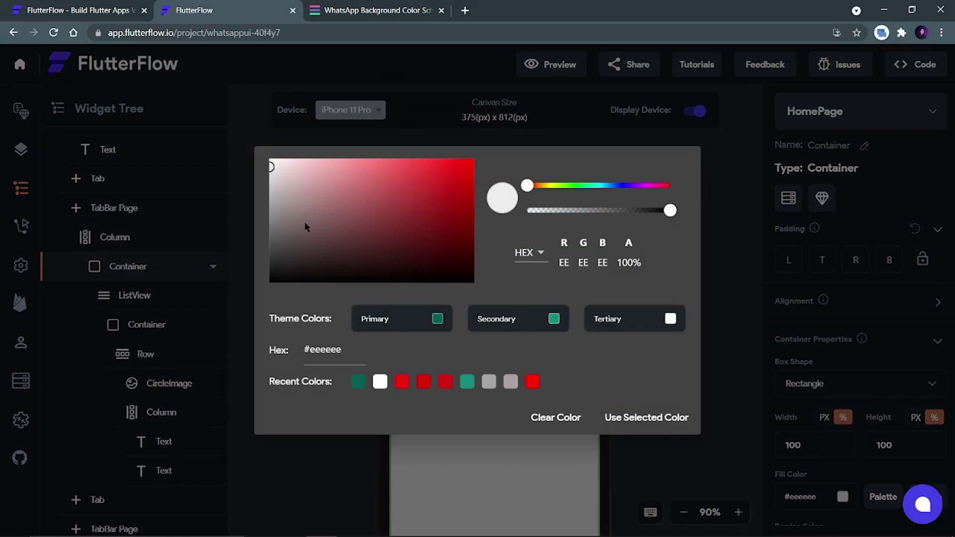
{"action": "left_click", "coordinate": [270, 160]}
{"action": "left_click", "coordinate": [617, 418]}
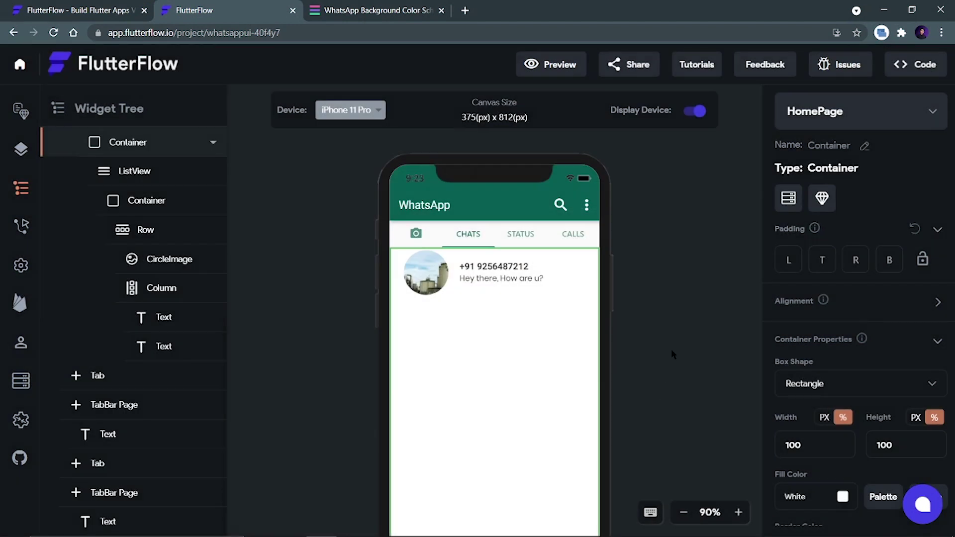
{"action": "left_click", "coordinate": [671, 349]}
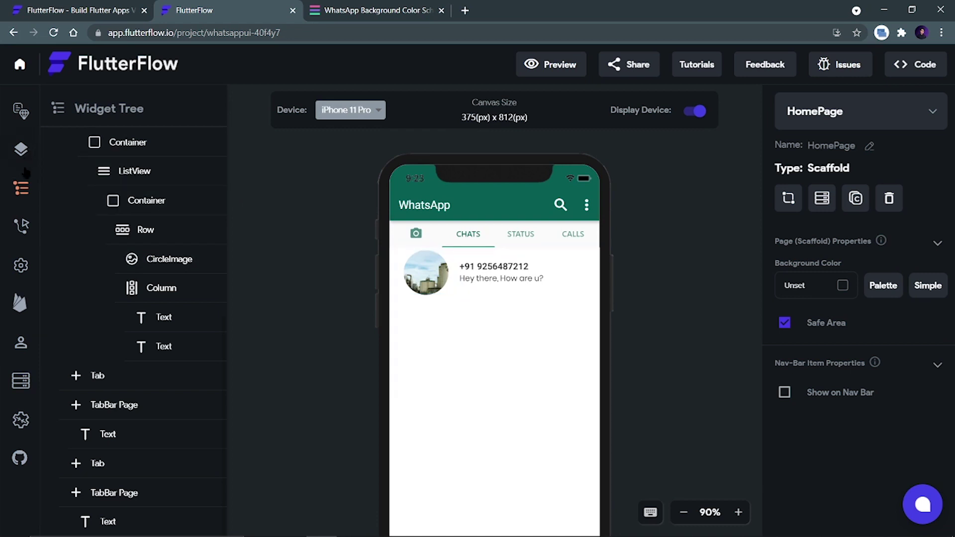
Add an empty Column at the end of the chat row, after the text column.
{"action": "left_click", "coordinate": [21, 150]}
{"action": "left_click", "coordinate": [119, 111]}
{"action": "type", "text": "text"}
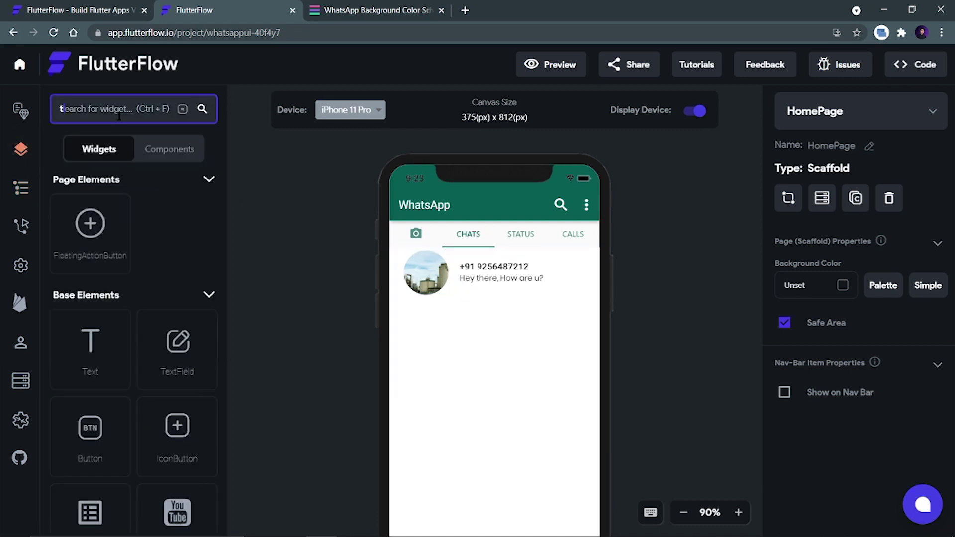
{"action": "left_click_drag", "start_coordinate": [96, 257], "coordinate": [568, 272]}
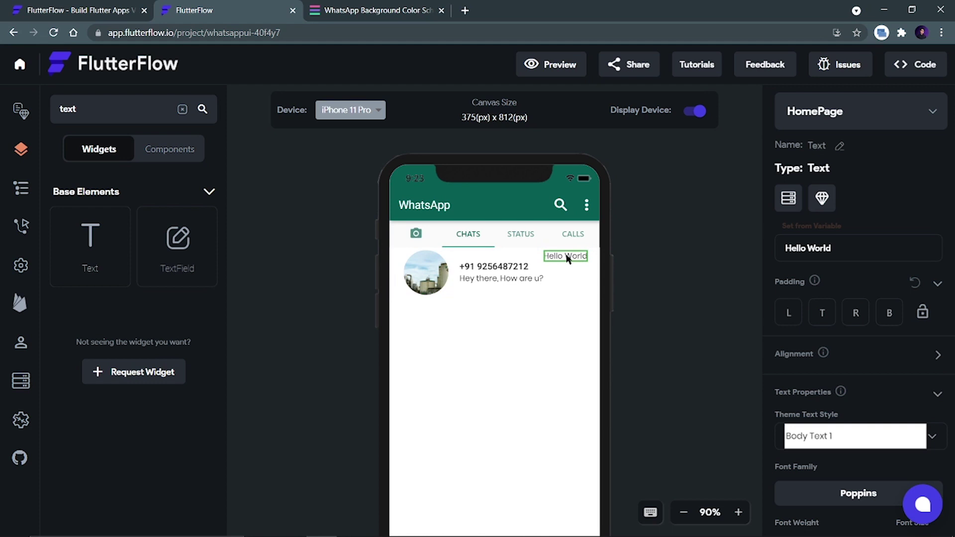
{"action": "key", "text": "Delete"}
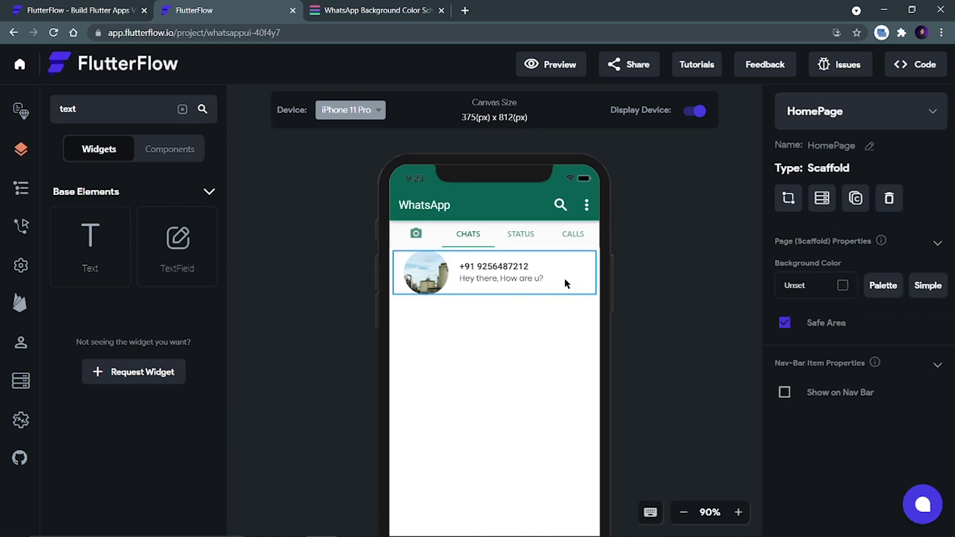
{"action": "double_click", "coordinate": [81, 111]}
{"action": "type", "text": "col"}
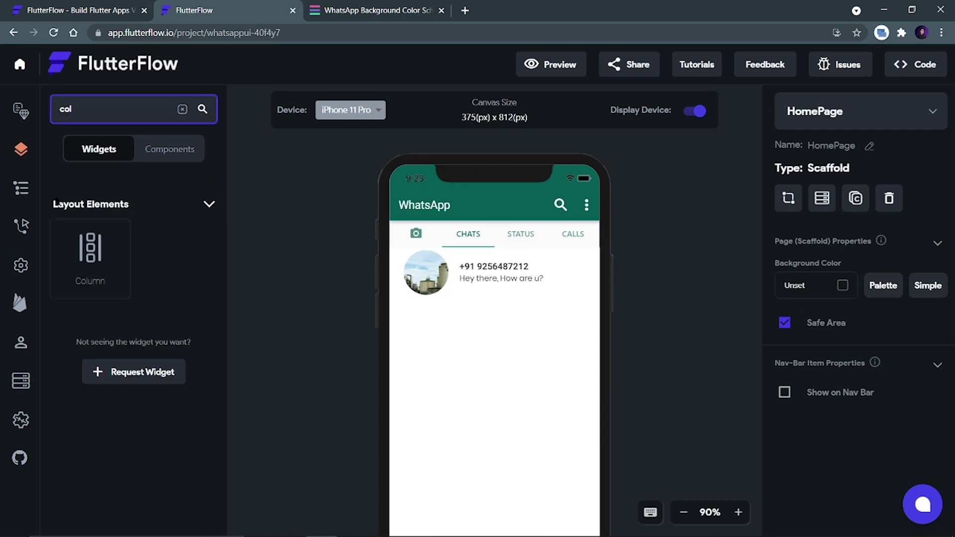
{"action": "left_click_drag", "start_coordinate": [90, 249], "coordinate": [542, 292]}
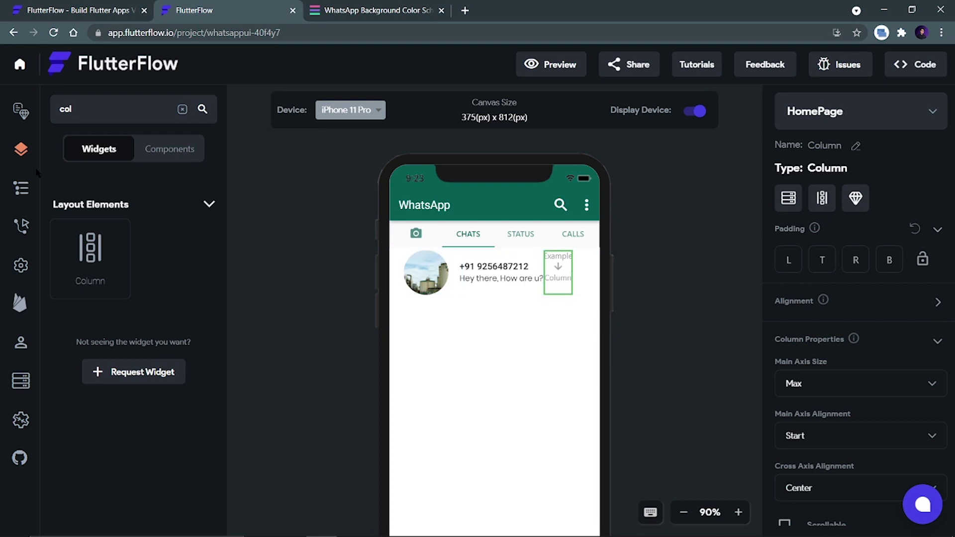
Add an italic, size 12 Text reading '09:50 AM' inside the new Column.
{"action": "double_click", "coordinate": [55, 109]}
{"action": "type", "text": "text"}
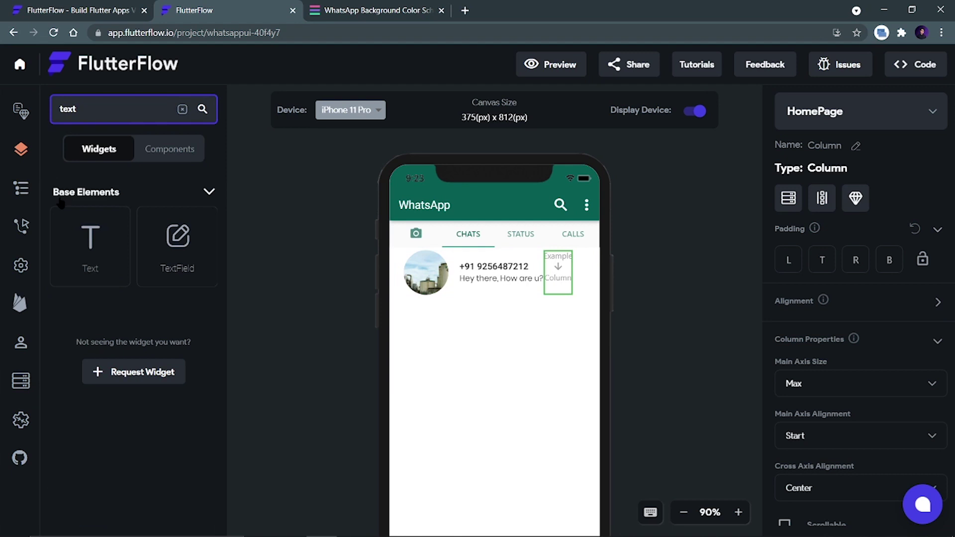
{"action": "left_click_drag", "start_coordinate": [90, 243], "coordinate": [547, 279]}
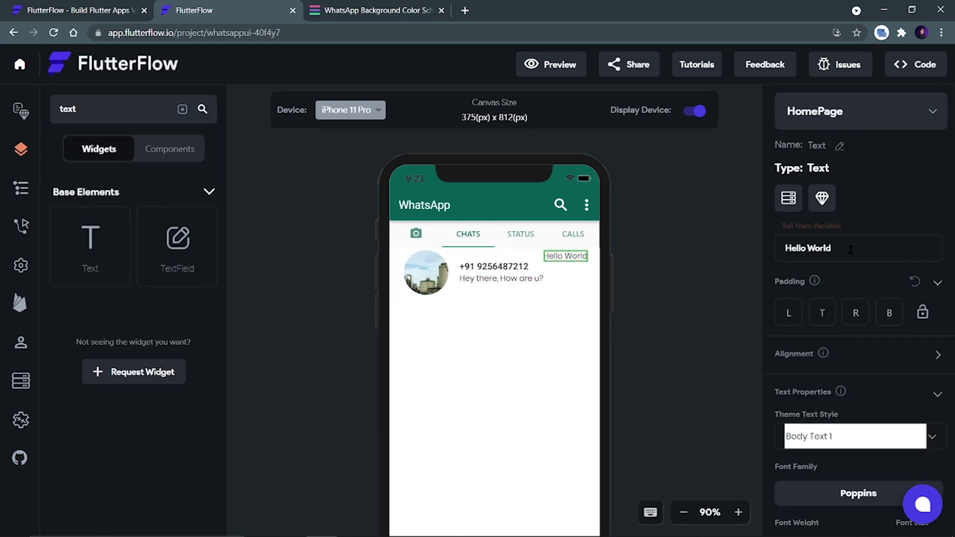
{"action": "left_click_drag", "start_coordinate": [851, 250], "coordinate": [775, 243]}
{"action": "type", "text": "0"}
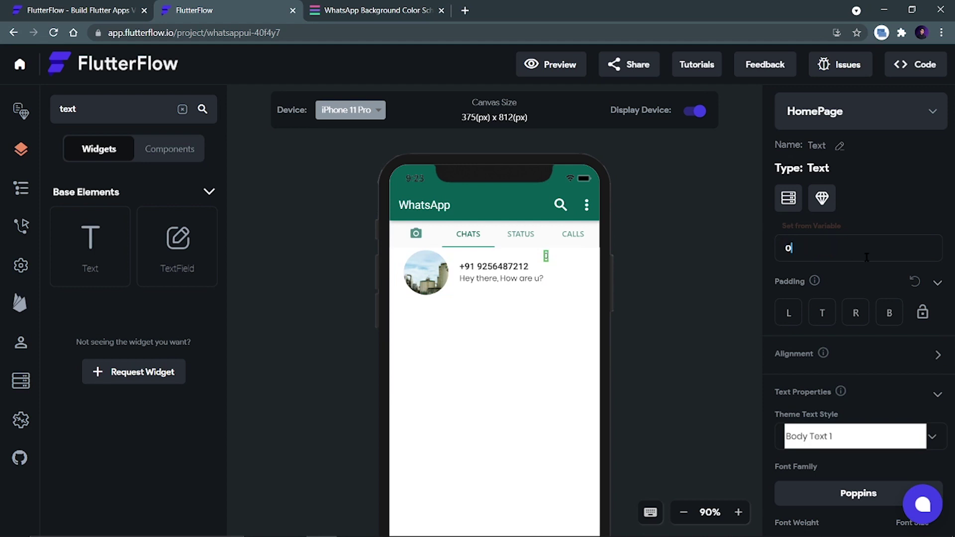
{"action": "type", "text": "9:50 AM"}
{"action": "scroll", "coordinate": [827, 372], "scroll_direction": "down", "scroll_amount": 5}
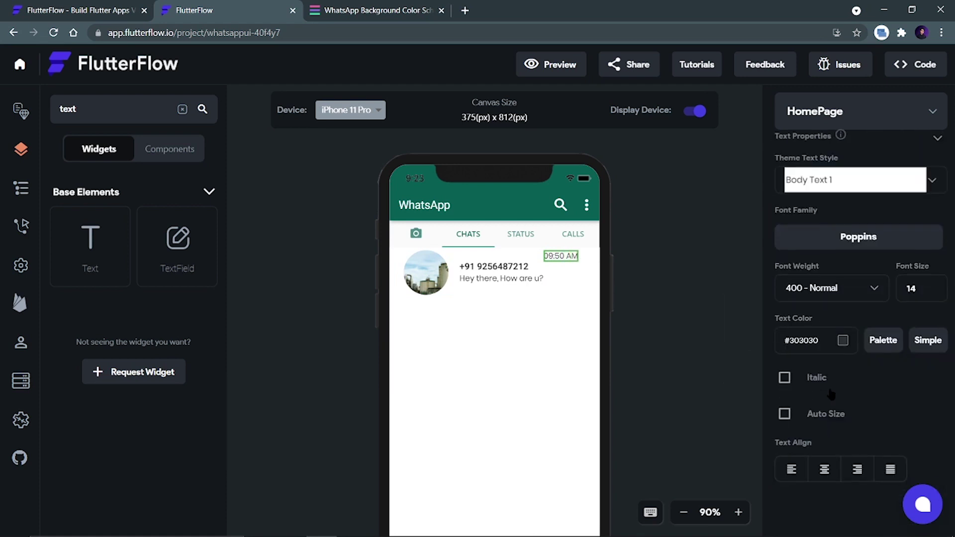
{"action": "left_click", "coordinate": [784, 378]}
{"action": "key", "text": "BackSpace"}
{"action": "type", "text": "2"}
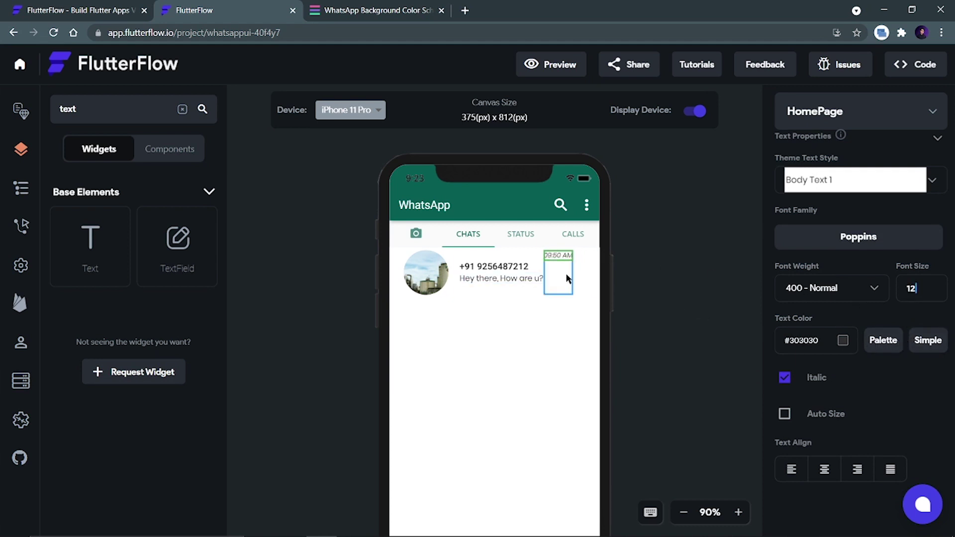
Set the time Column's cross axis alignment to End.
{"action": "left_click", "coordinate": [558, 278]}
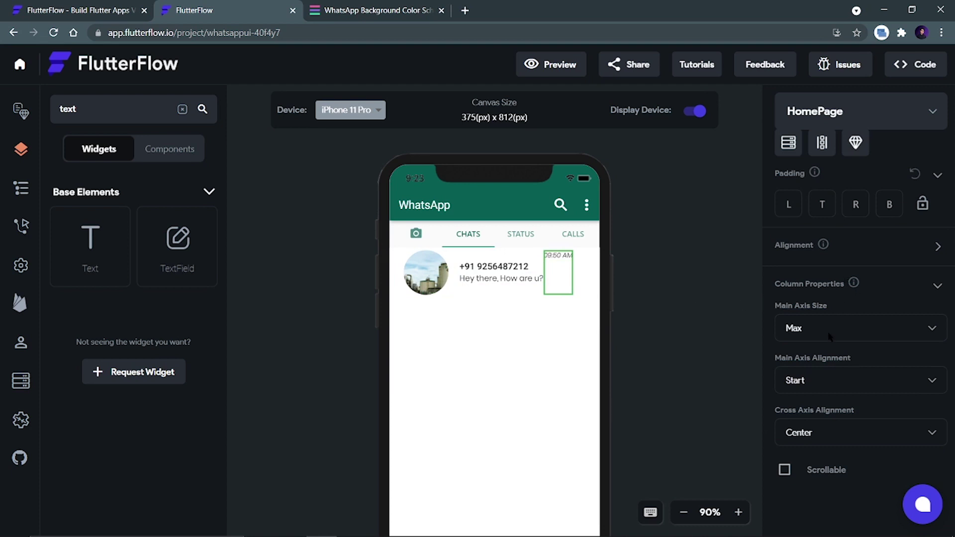
{"action": "left_click", "coordinate": [821, 437]}
{"action": "left_click", "coordinate": [817, 459]}
{"action": "left_click", "coordinate": [937, 248]}
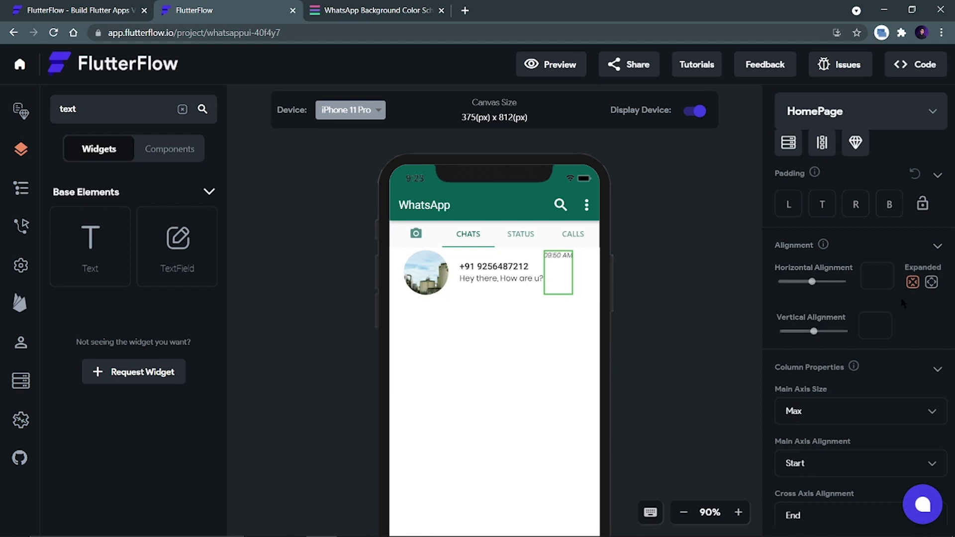
{"action": "left_click", "coordinate": [691, 314]}
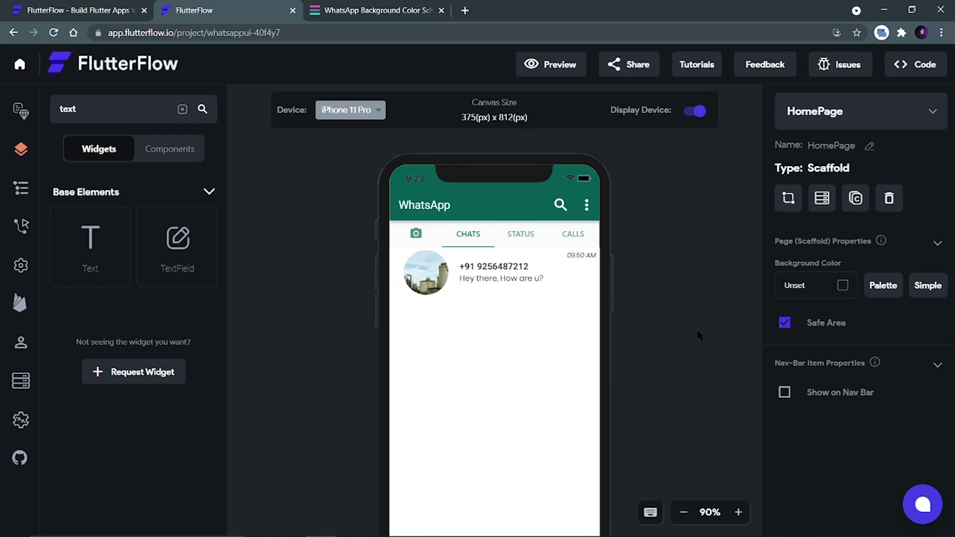
Select the circular avatar image in the widget tree and open a new browser tab.
{"action": "scroll", "coordinate": [664, 317], "scroll_direction": "down", "scroll_amount": 3}
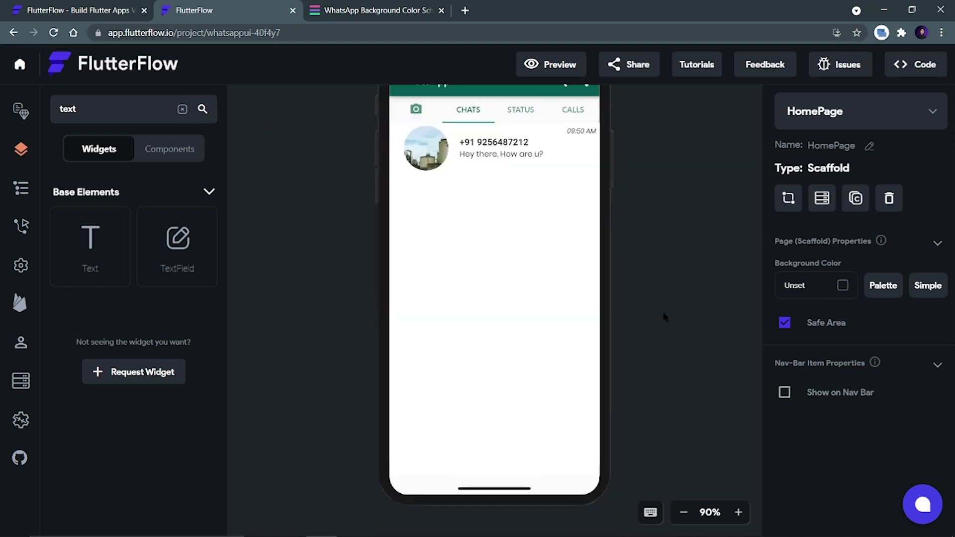
{"action": "scroll", "coordinate": [664, 316], "scroll_direction": "up", "scroll_amount": 2}
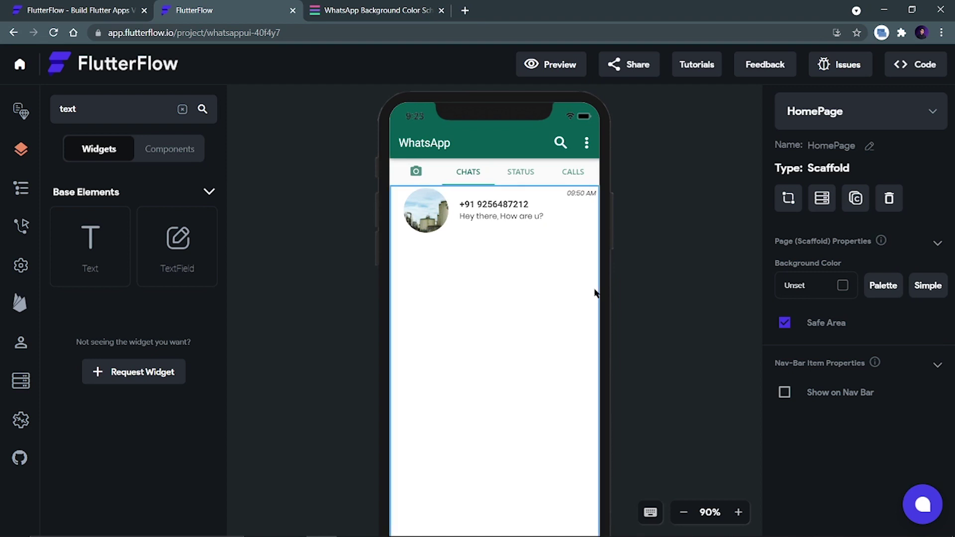
{"action": "key", "text": "ctrl+b"}
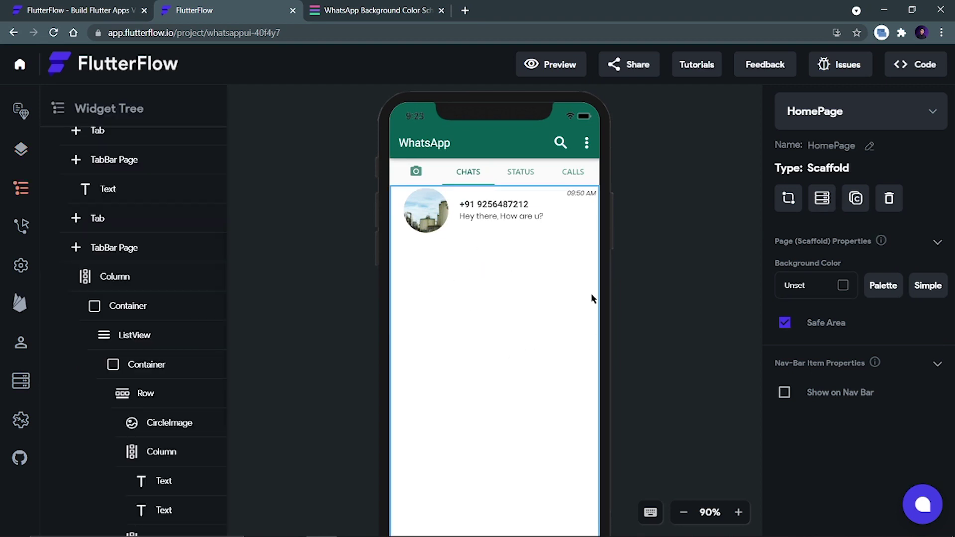
{"action": "left_click", "coordinate": [420, 219]}
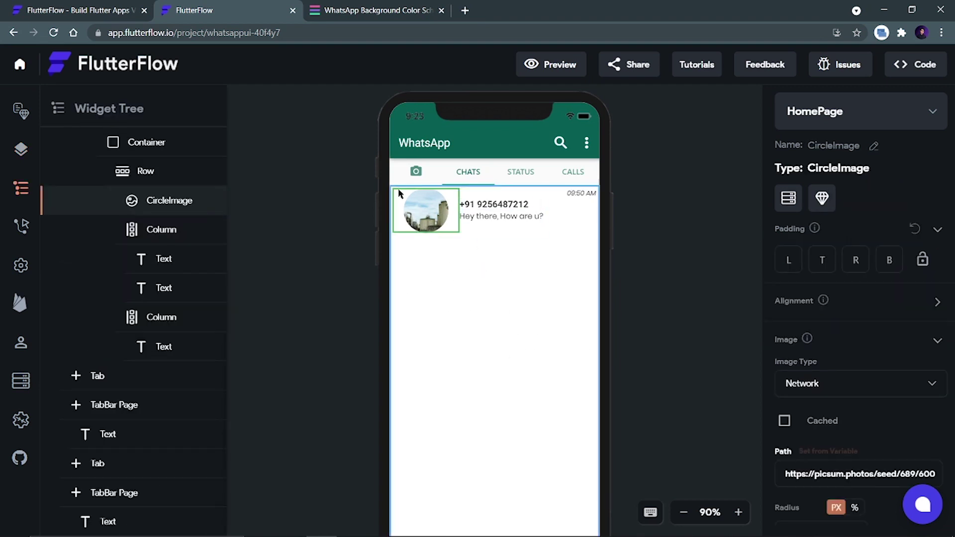
{"action": "left_click", "coordinate": [470, 14]}
Search Google Images for 'random people' and copy a photo's image address.
{"action": "type", "text": "rando"}
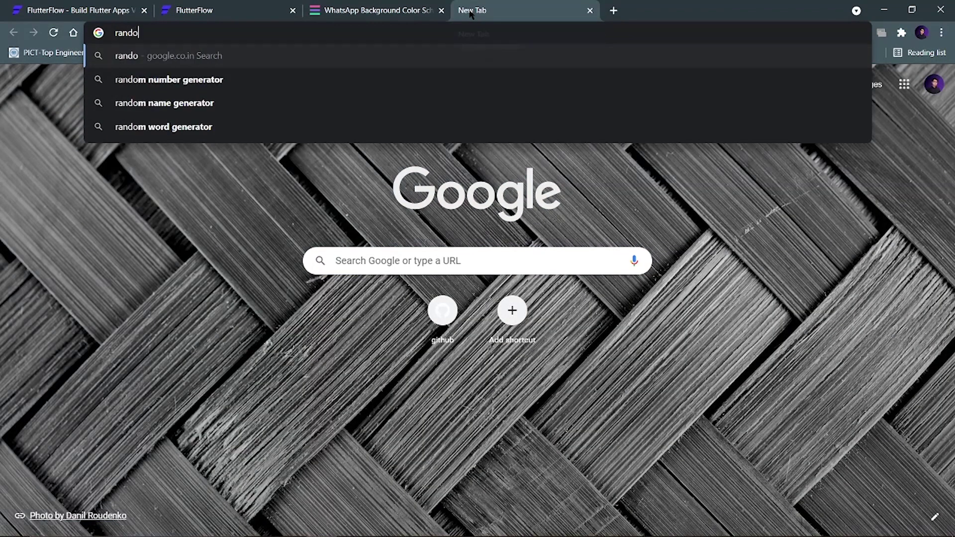
{"action": "type", "text": "m people"}
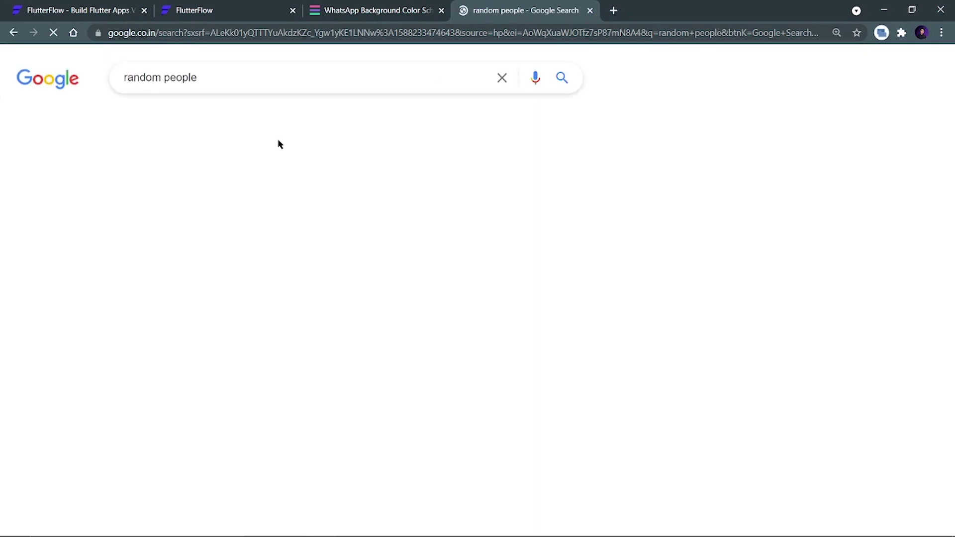
{"action": "left_click", "coordinate": [195, 118]}
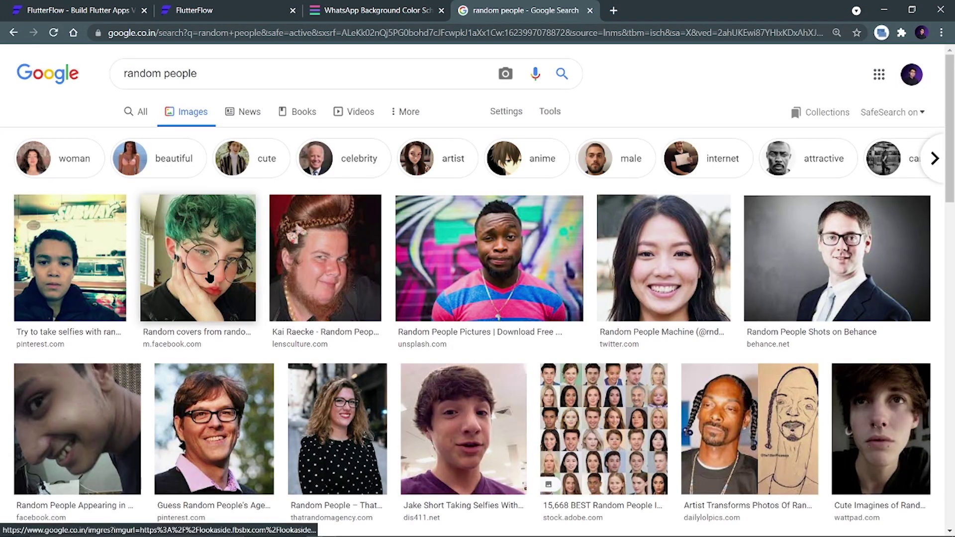
{"action": "left_click", "coordinate": [209, 269]}
{"action": "right_click", "coordinate": [704, 314]}
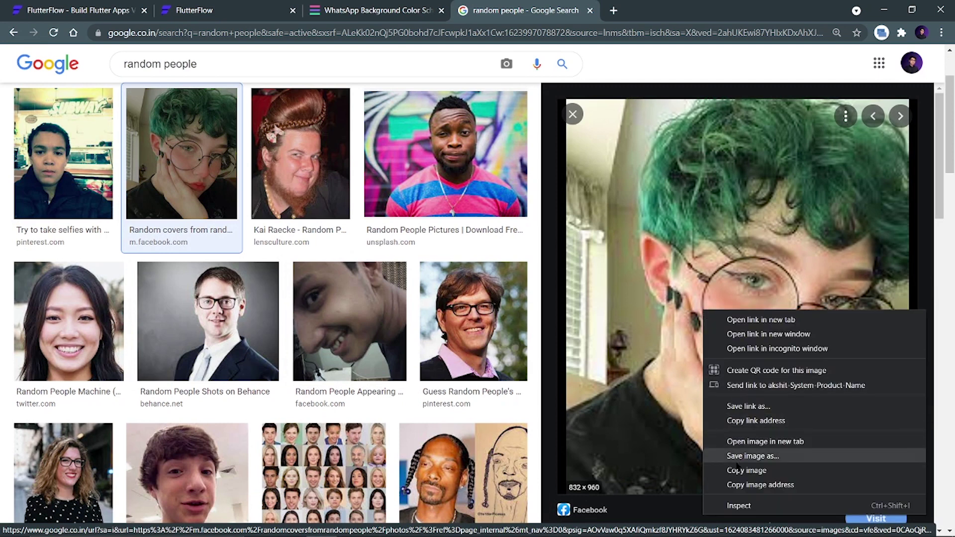
{"action": "left_click", "coordinate": [736, 483]}
{"action": "left_click", "coordinate": [359, 9]}
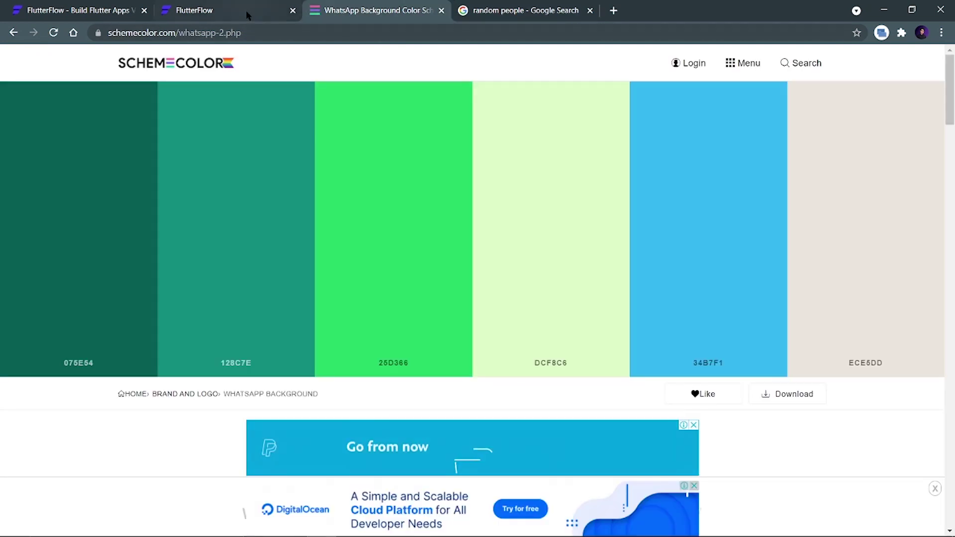
{"action": "left_click", "coordinate": [245, 10]}
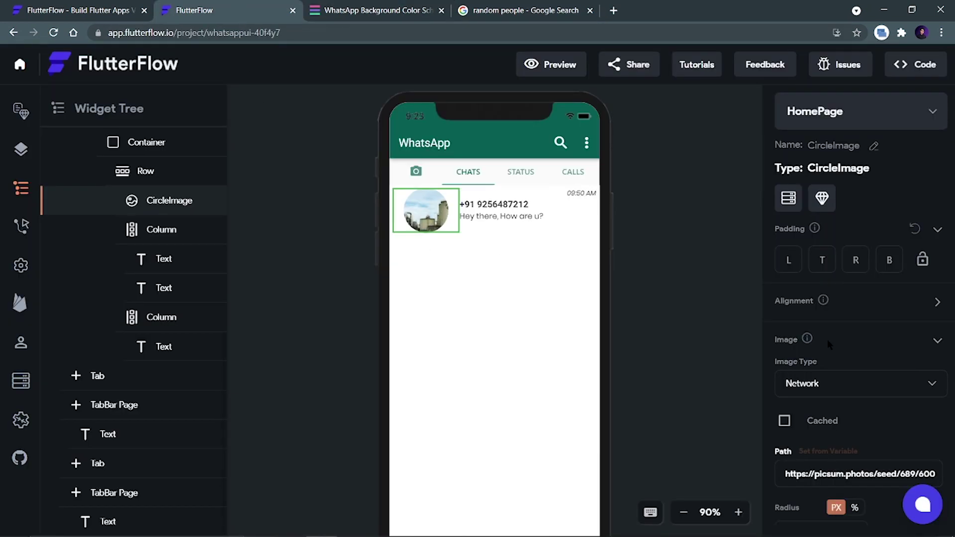
Paste the copied photo URL as the avatar image and try Fit Width and Fit Height.
{"action": "scroll", "coordinate": [847, 358], "scroll_direction": "down", "scroll_amount": 1}
{"action": "triple_click", "coordinate": [860, 413]}
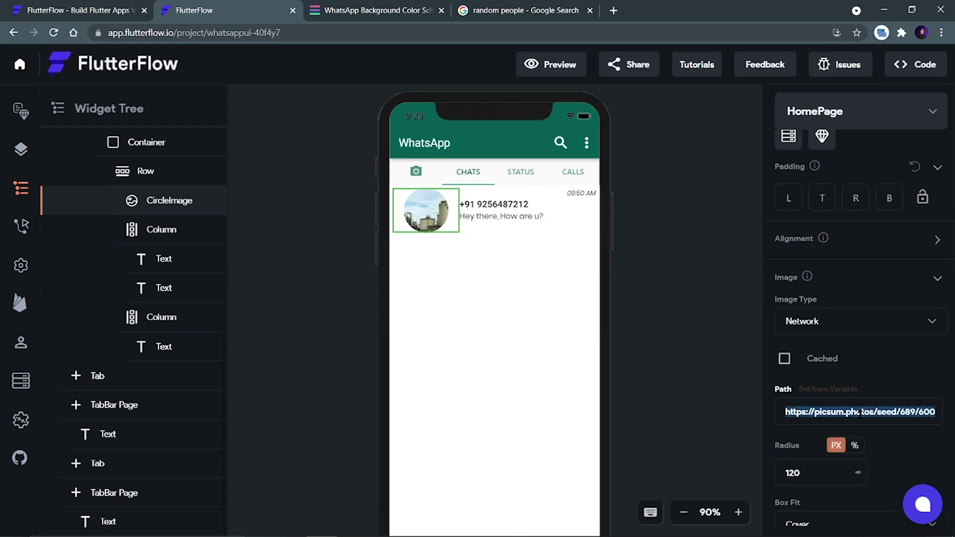
{"action": "key", "text": "ctrl+v"}
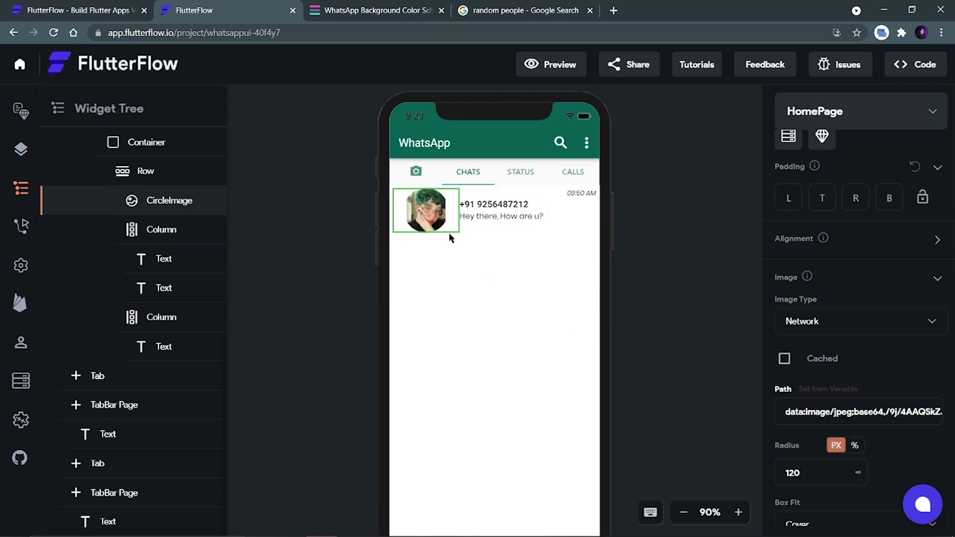
{"action": "scroll", "coordinate": [847, 420], "scroll_direction": "down", "scroll_amount": 1}
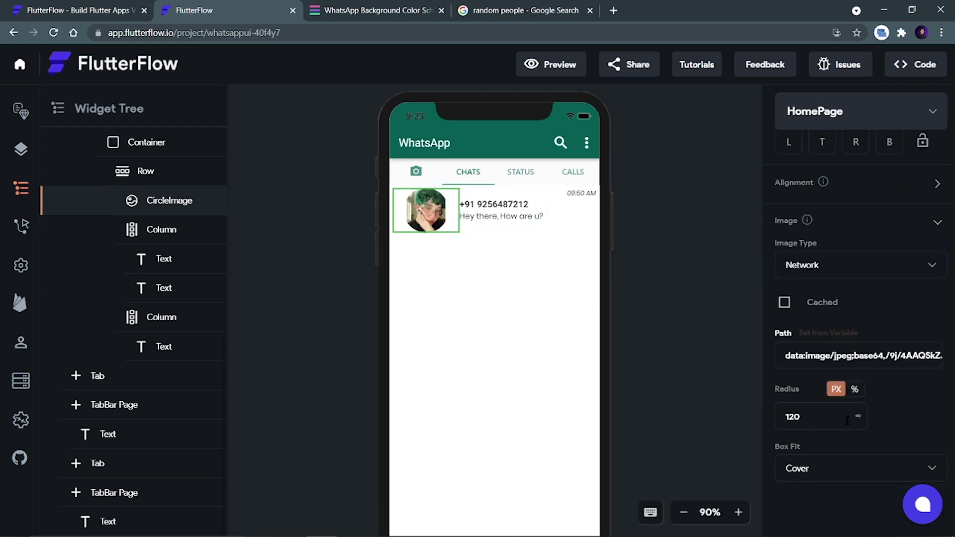
{"action": "left_click", "coordinate": [826, 478]}
{"action": "left_click", "coordinate": [818, 397]}
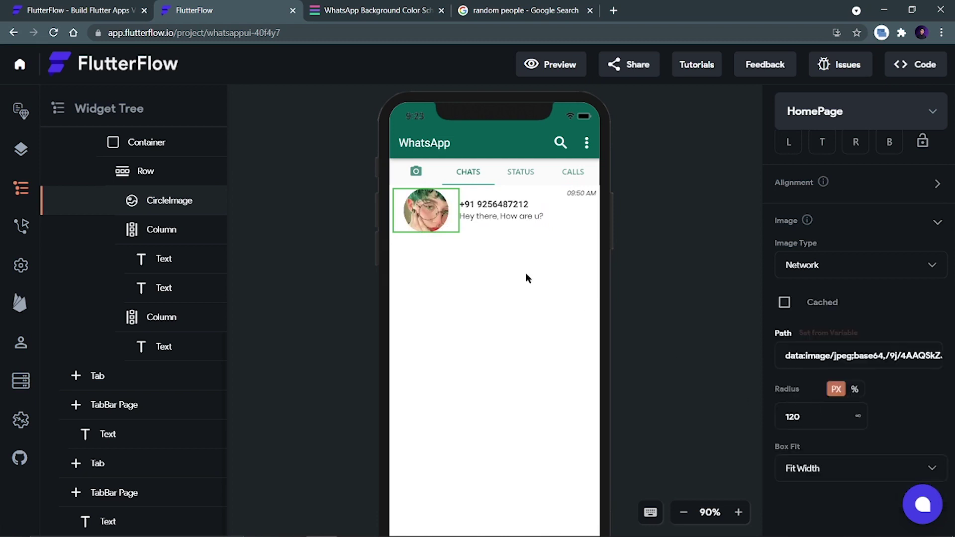
{"action": "left_click", "coordinate": [825, 470]}
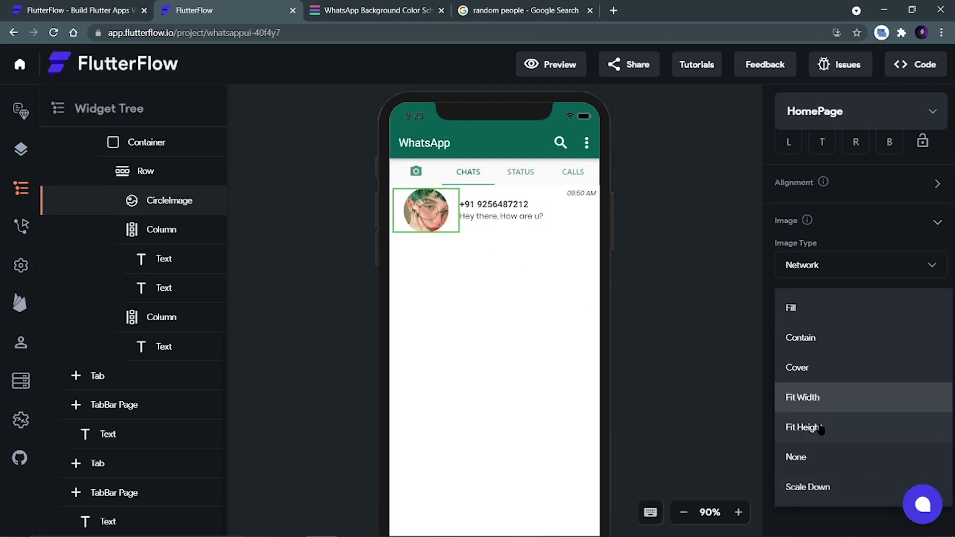
{"action": "left_click", "coordinate": [819, 426]}
{"action": "left_click", "coordinate": [677, 265]}
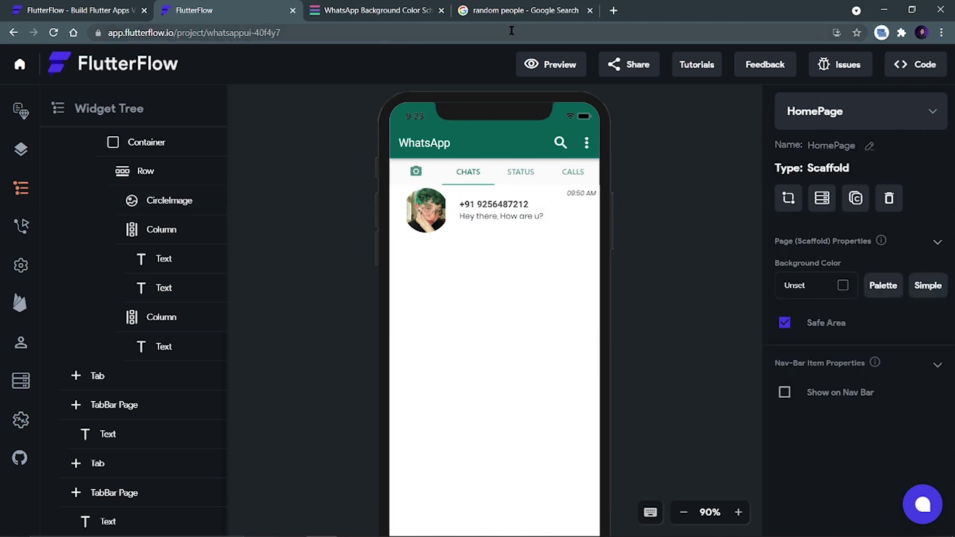
Try Contain, Cover and Fill box fits on the avatar, settling on Contain.
{"action": "left_click", "coordinate": [524, 10]}
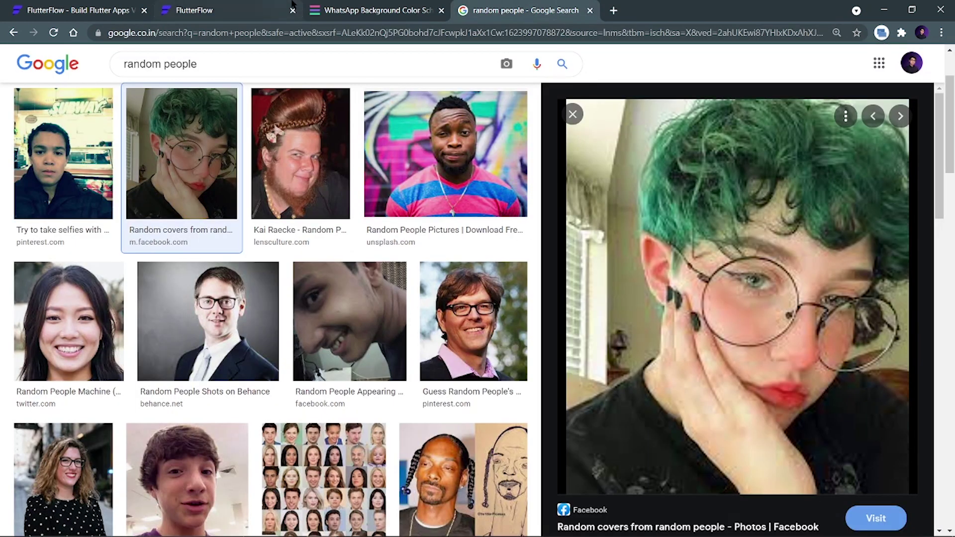
{"action": "left_click", "coordinate": [226, 10]}
{"action": "left_click", "coordinate": [417, 208]}
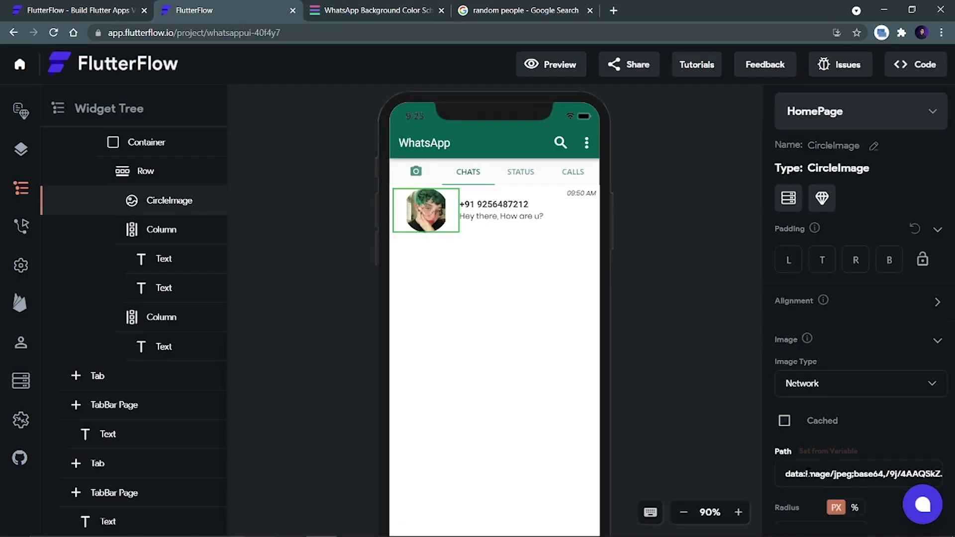
{"action": "scroll", "coordinate": [853, 415], "scroll_direction": "down", "scroll_amount": 3}
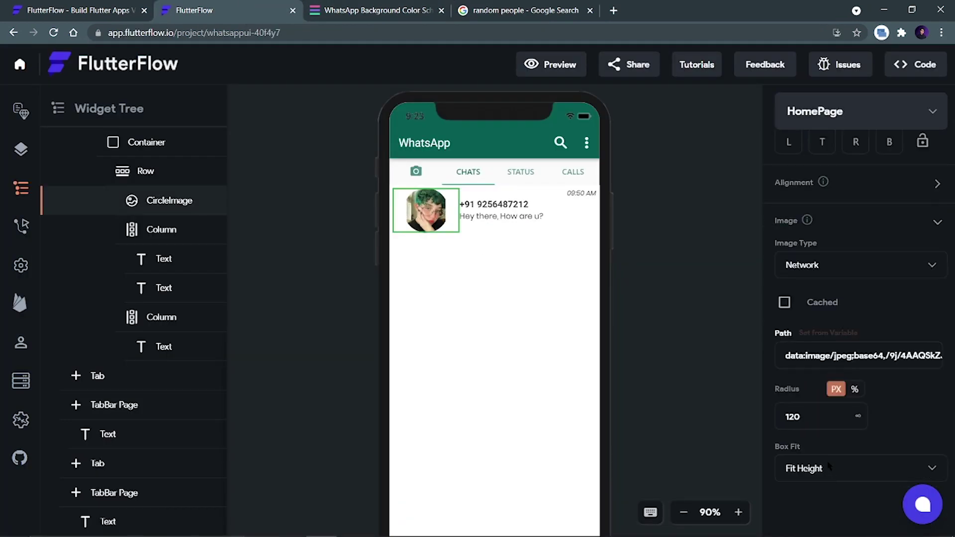
{"action": "left_click", "coordinate": [828, 467]}
{"action": "left_click", "coordinate": [826, 348]}
{"action": "left_click", "coordinate": [838, 466]}
{"action": "left_click", "coordinate": [824, 368]}
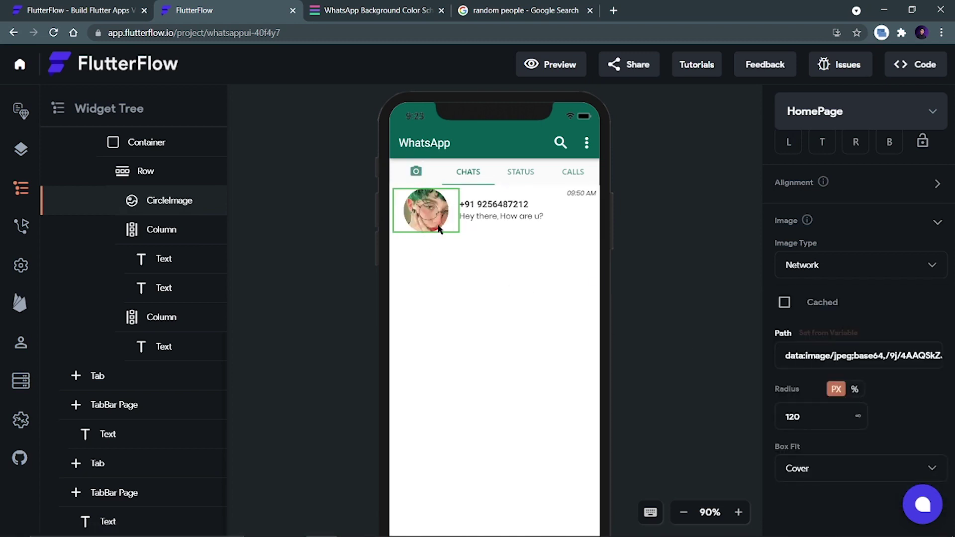
{"action": "left_click", "coordinate": [798, 468]}
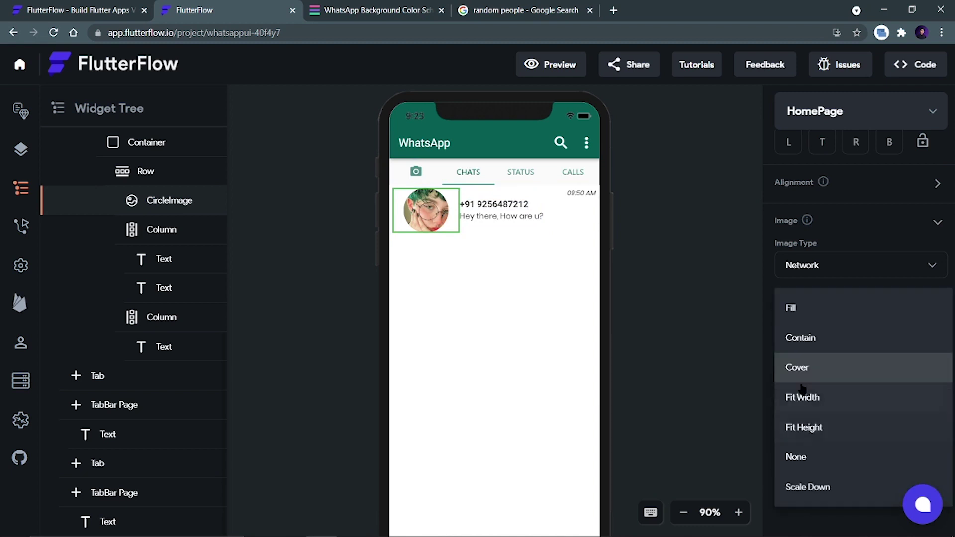
{"action": "left_click", "coordinate": [803, 312]}
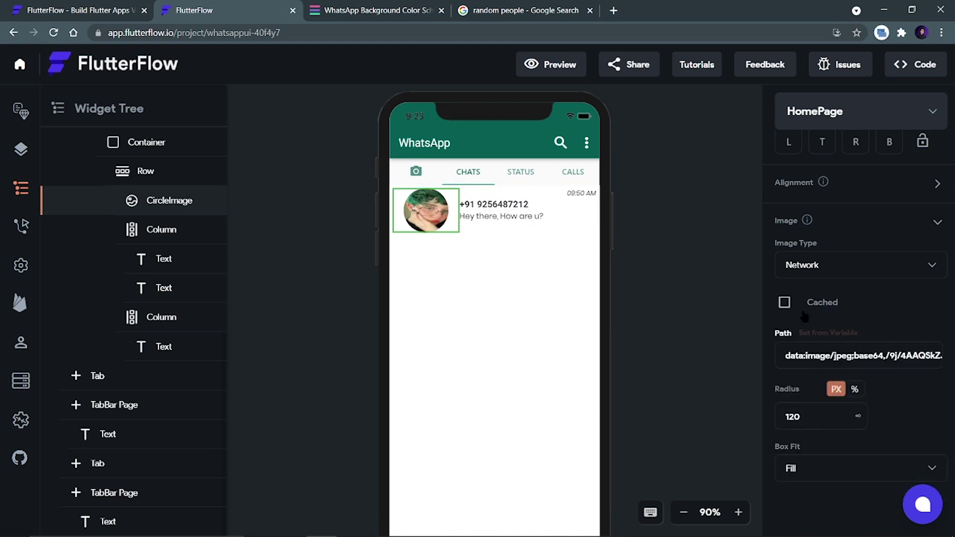
{"action": "left_click", "coordinate": [815, 462]}
{"action": "left_click", "coordinate": [796, 340]}
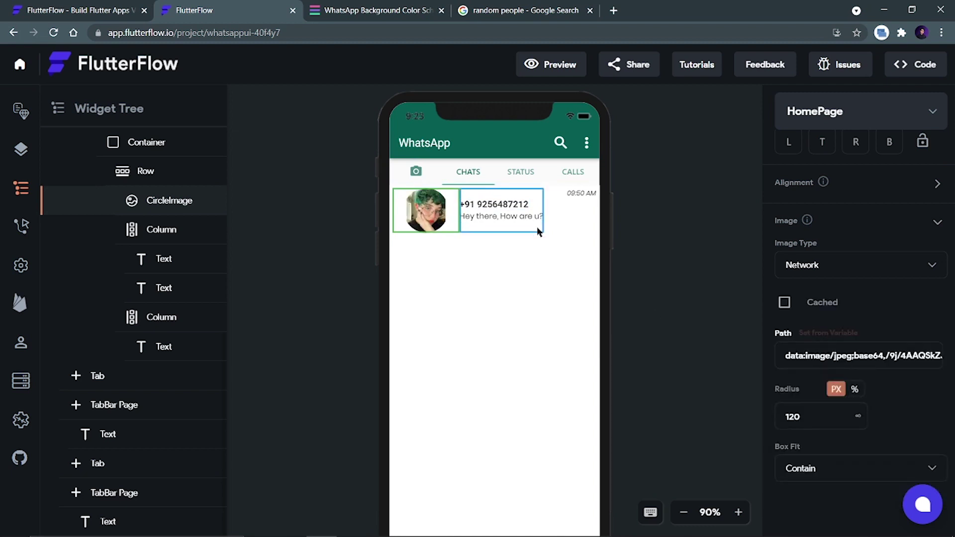
{"action": "left_click", "coordinate": [682, 272]}
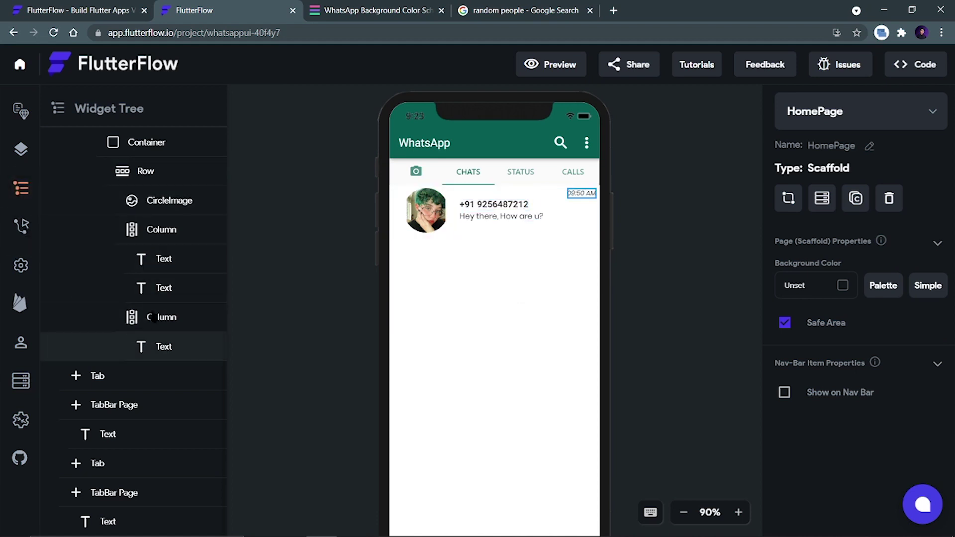
Copy the chat row Container and paste it repeatedly into the ListView to create identical chat rows.
{"action": "scroll", "coordinate": [154, 199], "scroll_direction": "up", "scroll_amount": 1}
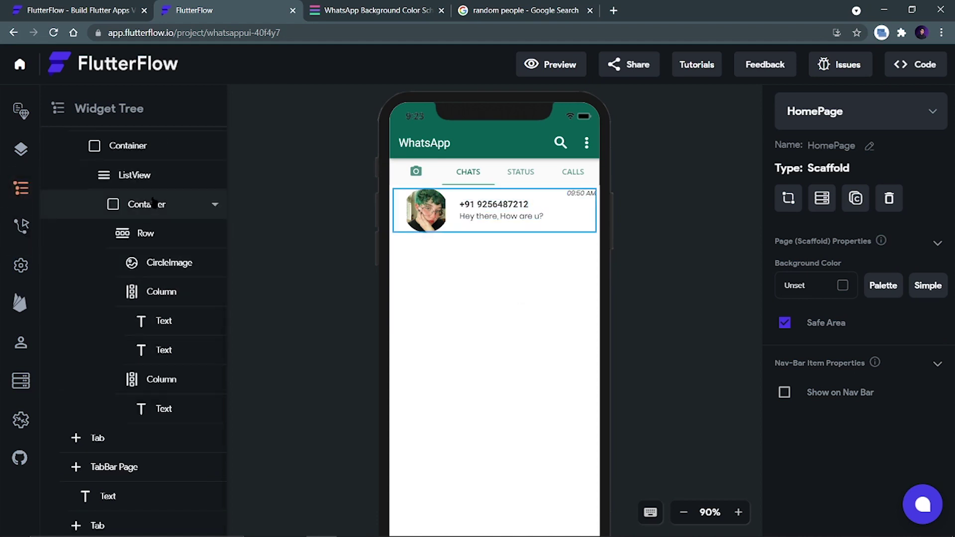
{"action": "left_click", "coordinate": [166, 209]}
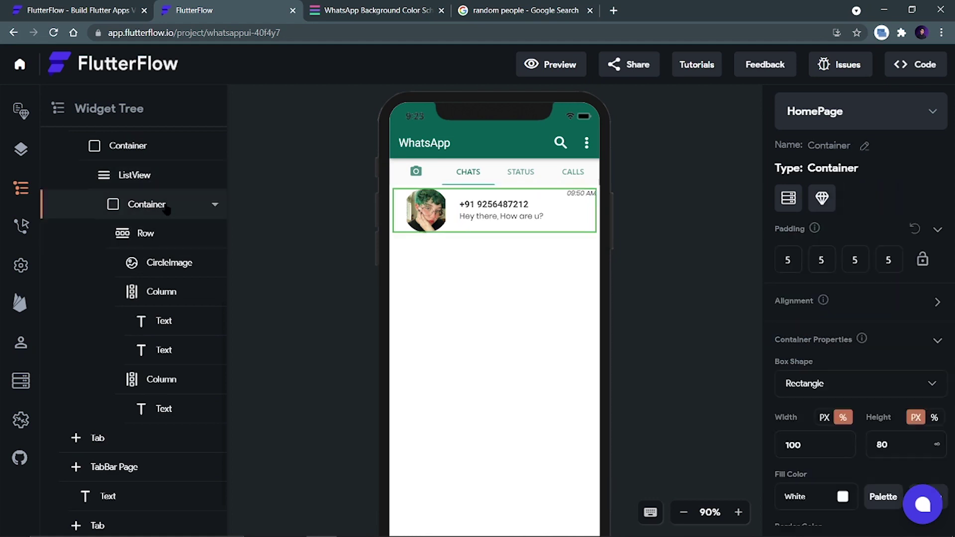
{"action": "left_click", "coordinate": [215, 206]}
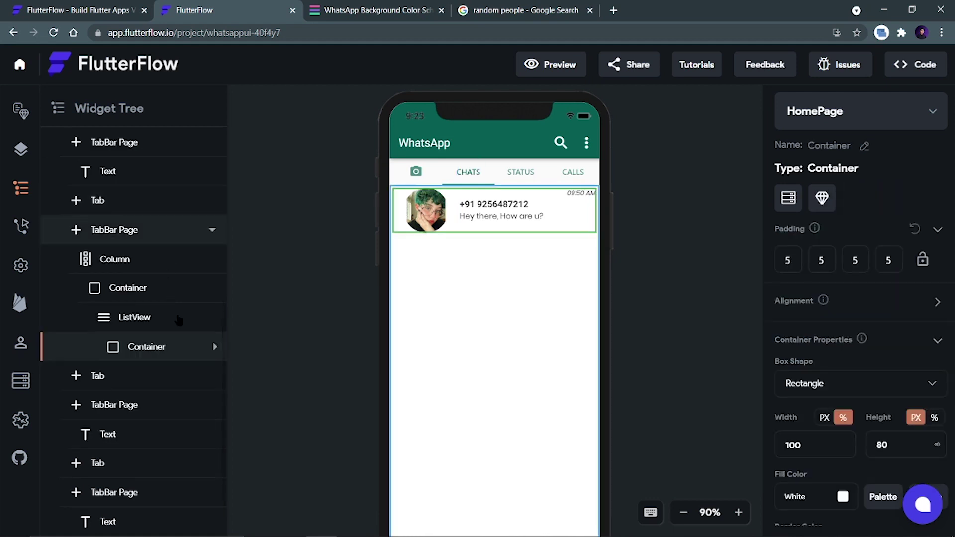
{"action": "right_click", "coordinate": [171, 354]}
{"action": "left_click", "coordinate": [211, 397]}
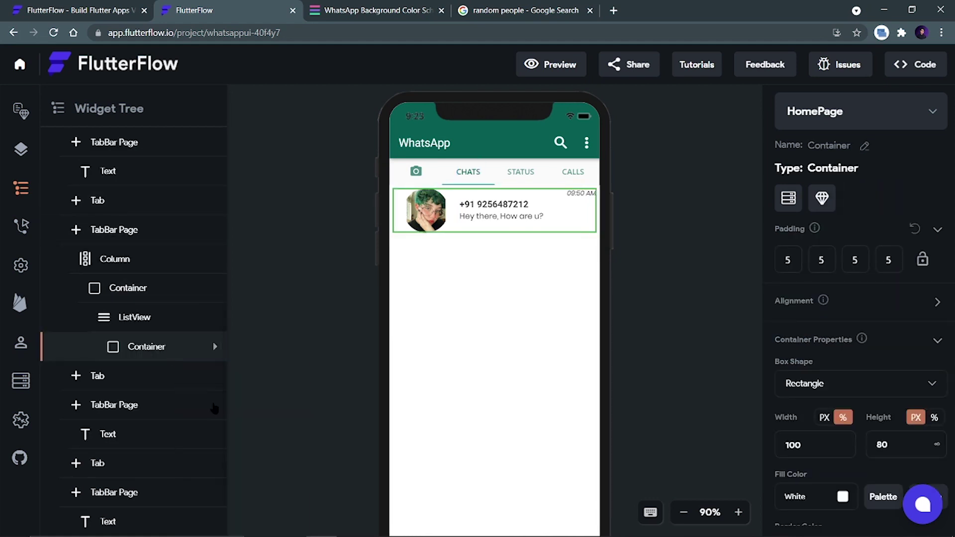
{"action": "left_click", "coordinate": [149, 318]}
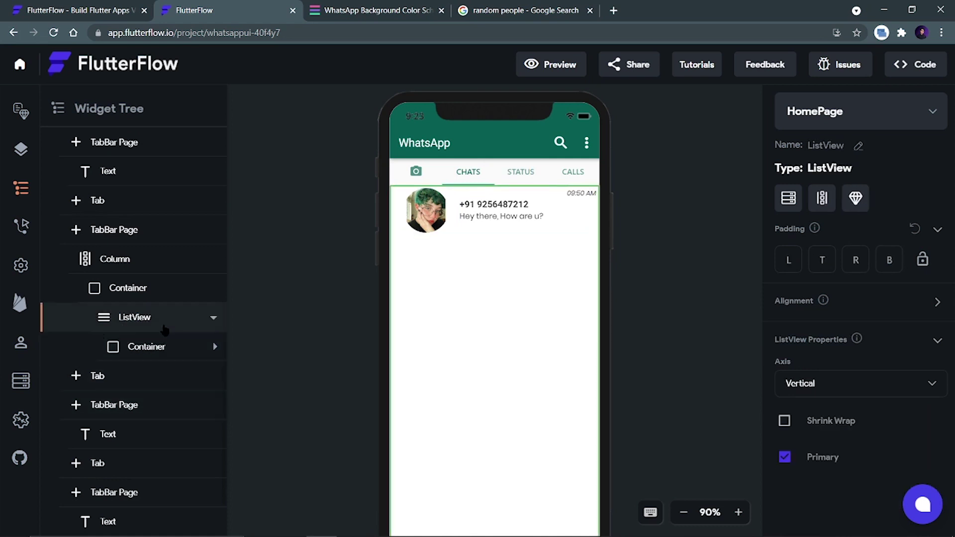
{"action": "key", "text": "ctrl+v"}
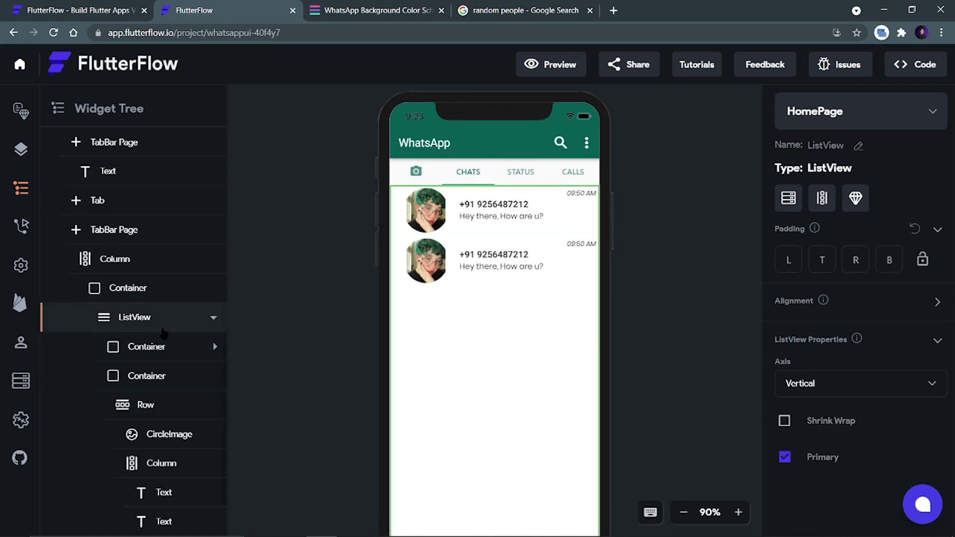
{"action": "key", "text": "ctrl+v"}
{"action": "scroll", "coordinate": [164, 334], "scroll_direction": "down", "scroll_amount": 3}
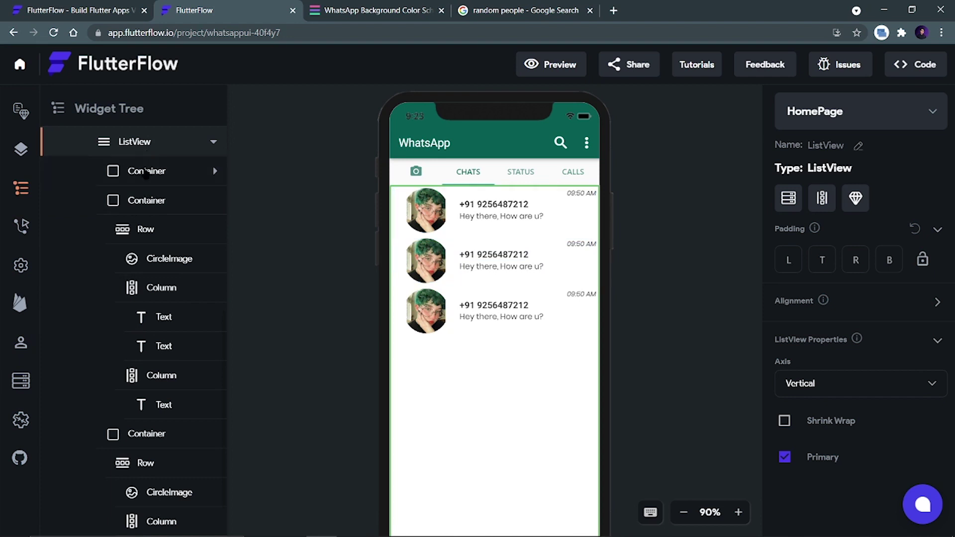
{"action": "scroll", "coordinate": [161, 234], "scroll_direction": "up", "scroll_amount": 2}
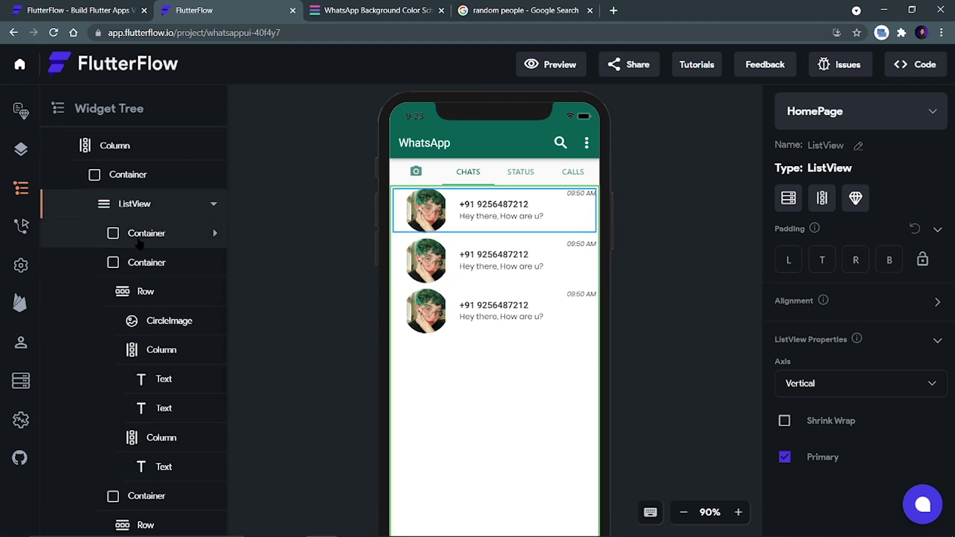
{"action": "key", "text": "ctrl+v"}
{"action": "key", "text": "ctrl+v"}
{"action": "key", "text": "ctrl+v"}
{"action": "key", "text": "ctrl+v"}
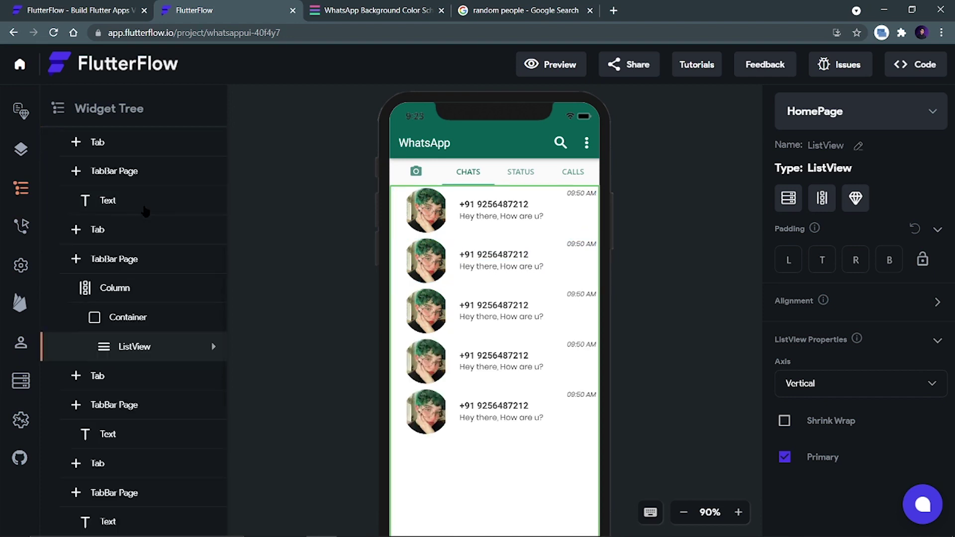
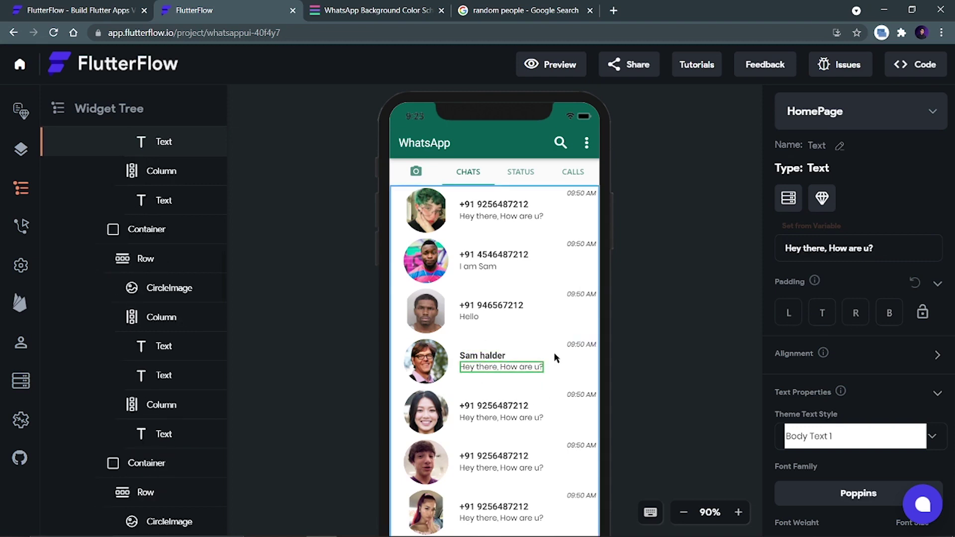
Scroll up to the top toolbar and launch the app's live preview in a new tab.
{"action": "scroll", "coordinate": [667, 313], "scroll_direction": "up", "scroll_amount": 2}
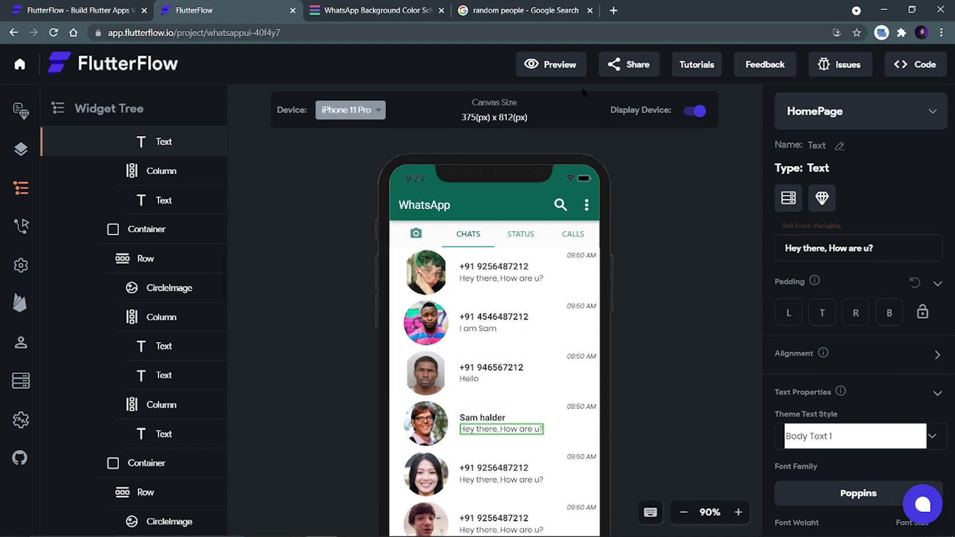
{"action": "left_click", "coordinate": [567, 76]}
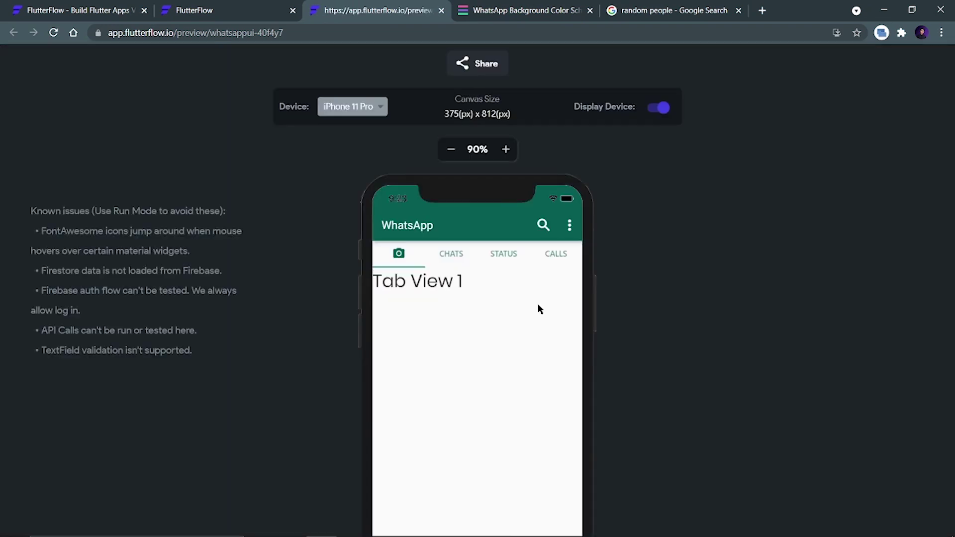
Check the customized chat rows on the preview's CHATS tab, then return to the editor.
{"action": "left_click", "coordinate": [453, 252]}
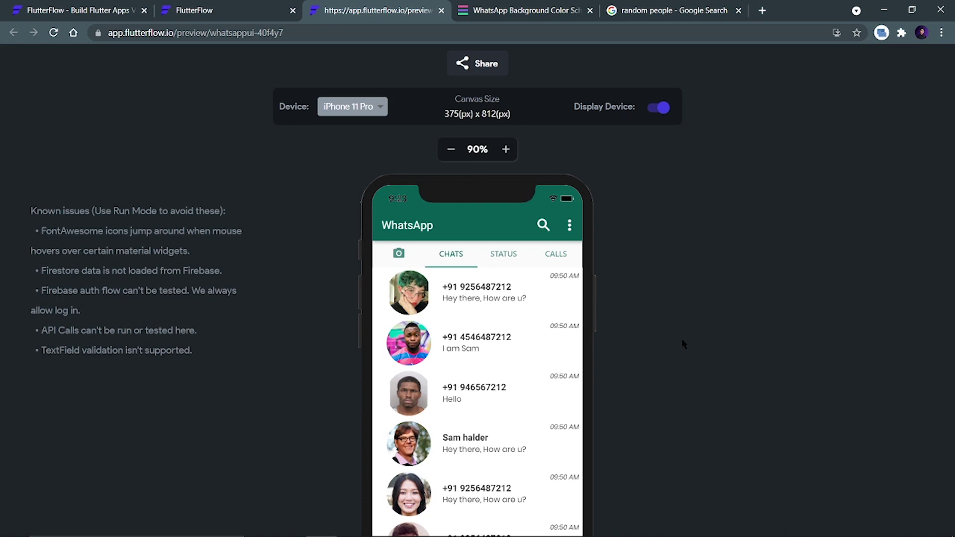
{"action": "scroll", "coordinate": [681, 344], "scroll_direction": "down", "scroll_amount": 3}
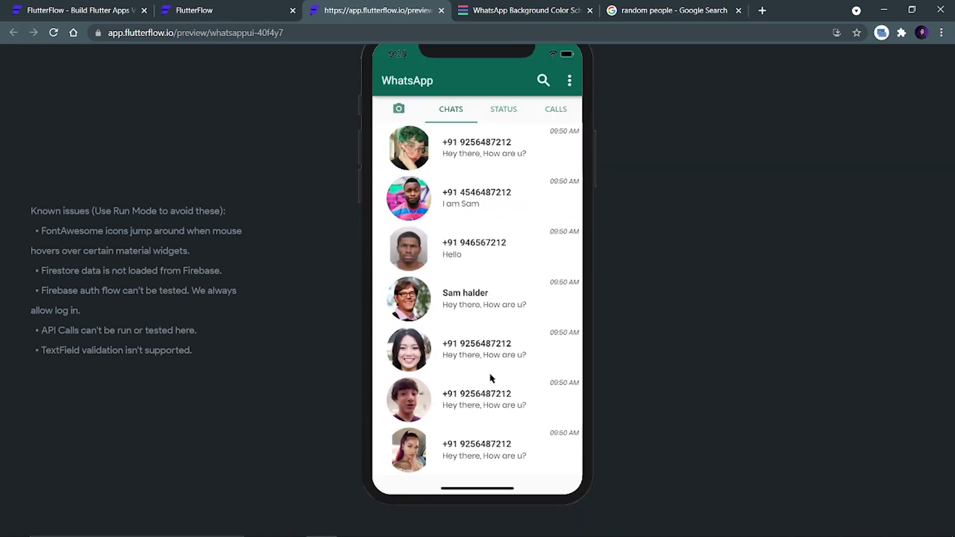
{"action": "scroll", "coordinate": [490, 378], "scroll_direction": "down", "scroll_amount": 4}
{"action": "scroll", "coordinate": [492, 254], "scroll_direction": "up", "scroll_amount": 4}
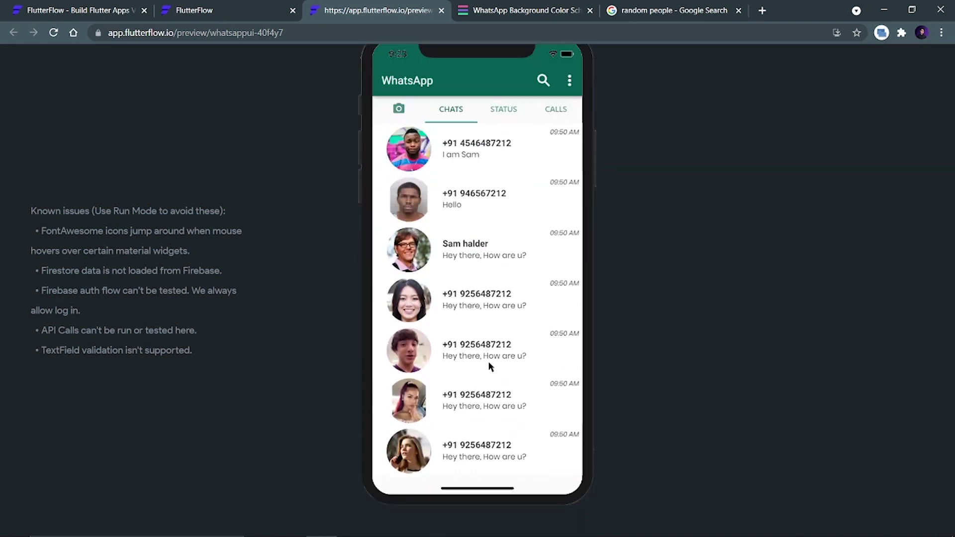
{"action": "scroll", "coordinate": [467, 194], "scroll_direction": "down", "scroll_amount": 3}
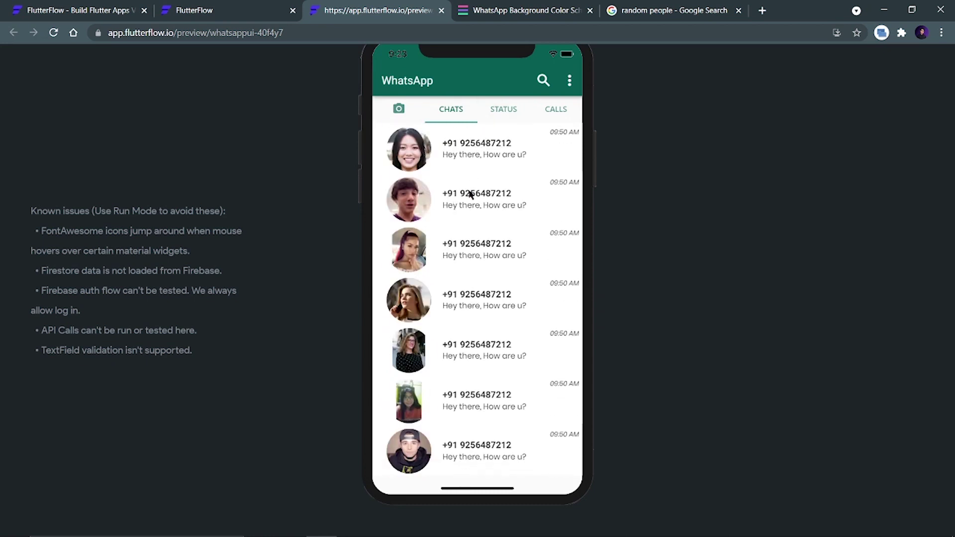
{"action": "scroll", "coordinate": [503, 283], "scroll_direction": "up", "scroll_amount": 3}
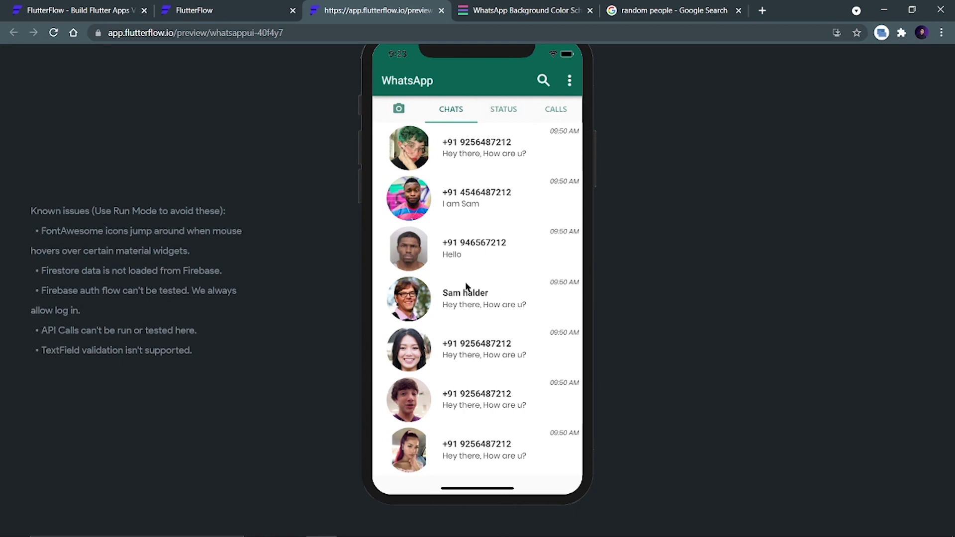
{"action": "scroll", "coordinate": [466, 286], "scroll_direction": "down", "scroll_amount": 3}
{"action": "scroll", "coordinate": [473, 177], "scroll_direction": "up", "scroll_amount": 3}
{"action": "left_click", "coordinate": [206, 13]}
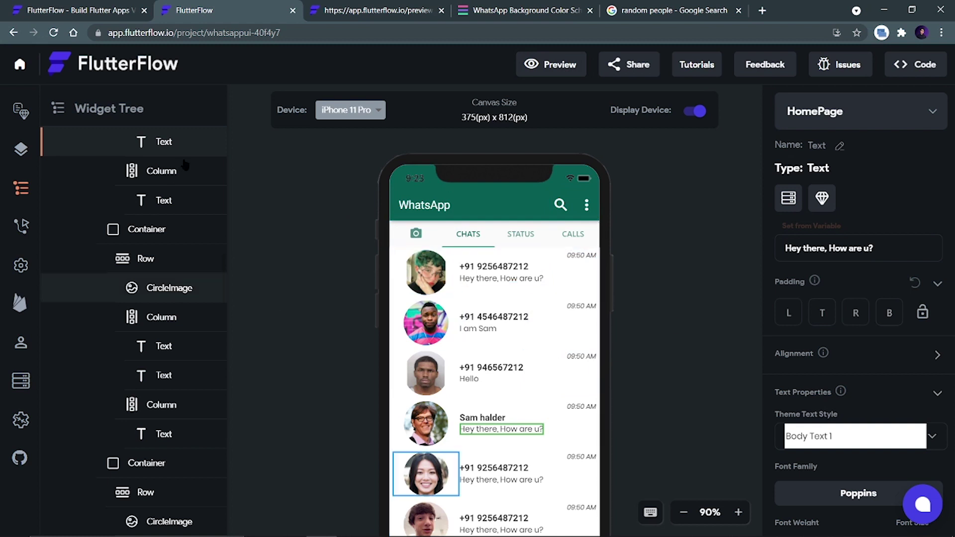
Add a FloatingActionButton to the chat page, found by searching widgets for 'flo'.
{"action": "scroll", "coordinate": [184, 199], "scroll_direction": "down", "scroll_amount": 2}
{"action": "left_click", "coordinate": [20, 149]}
{"action": "left_click", "coordinate": [125, 109]}
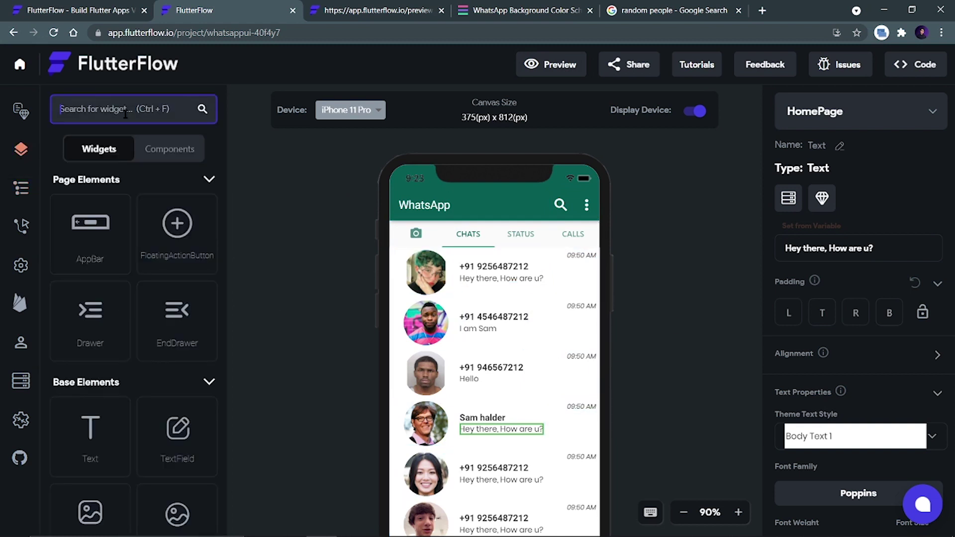
{"action": "type", "text": "floa"}
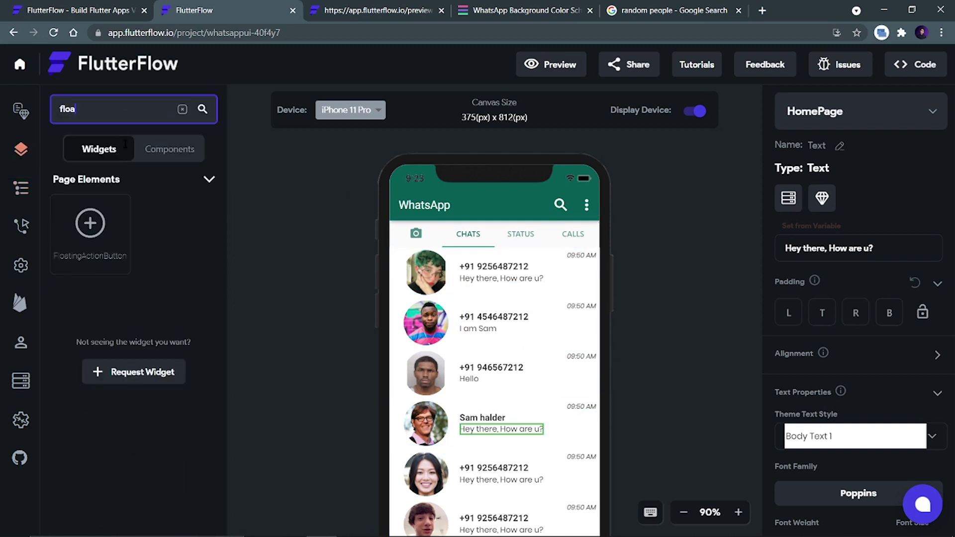
{"action": "left_click_drag", "start_coordinate": [89, 234], "coordinate": [525, 471]}
{"action": "scroll", "coordinate": [648, 323], "scroll_direction": "down", "scroll_amount": 3}
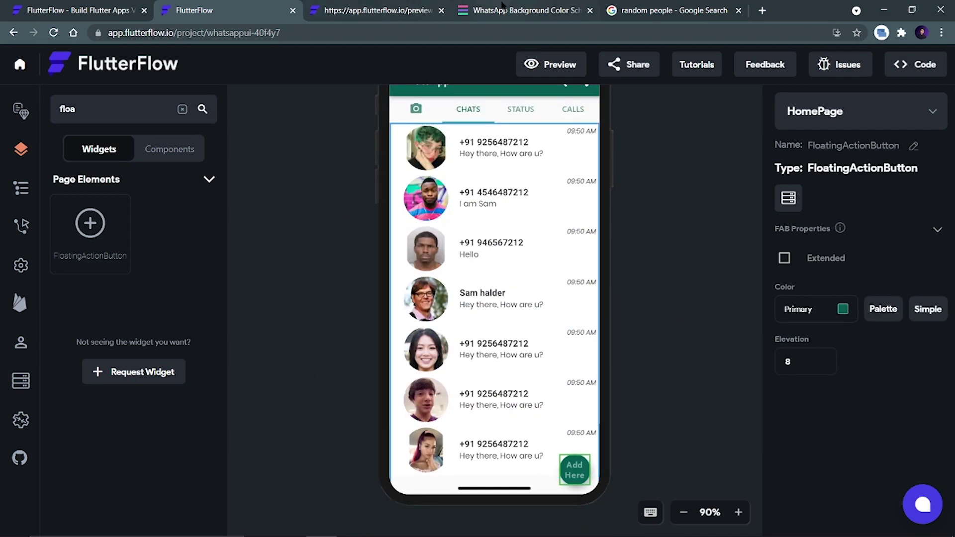
Colour the floating button WhatsApp green with hex #25D366.
{"action": "left_click", "coordinate": [520, 10]}
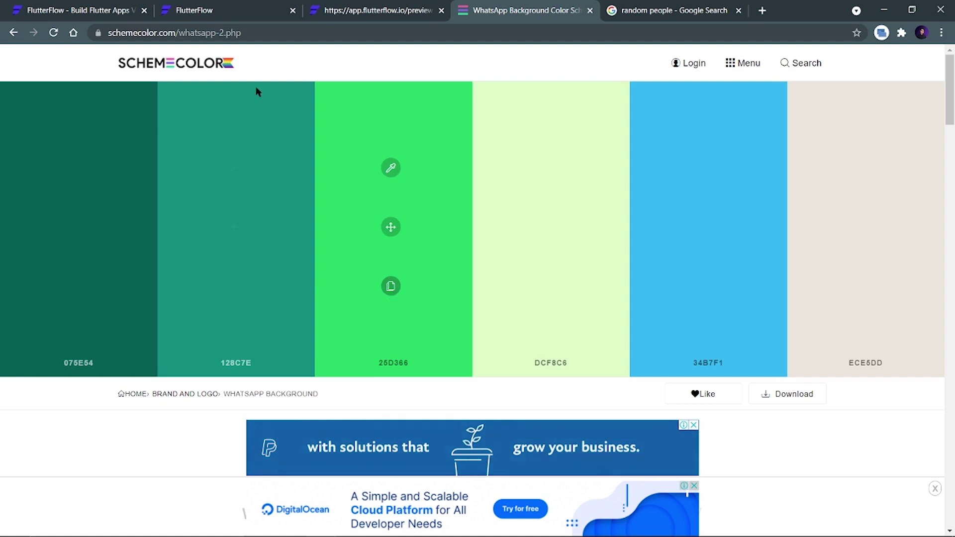
{"action": "left_click", "coordinate": [193, 11]}
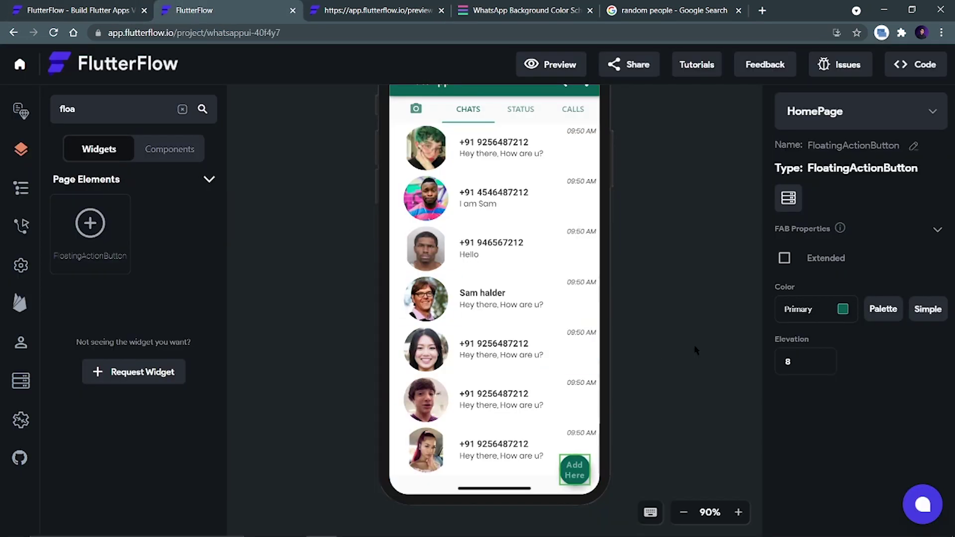
{"action": "left_click", "coordinate": [832, 313]}
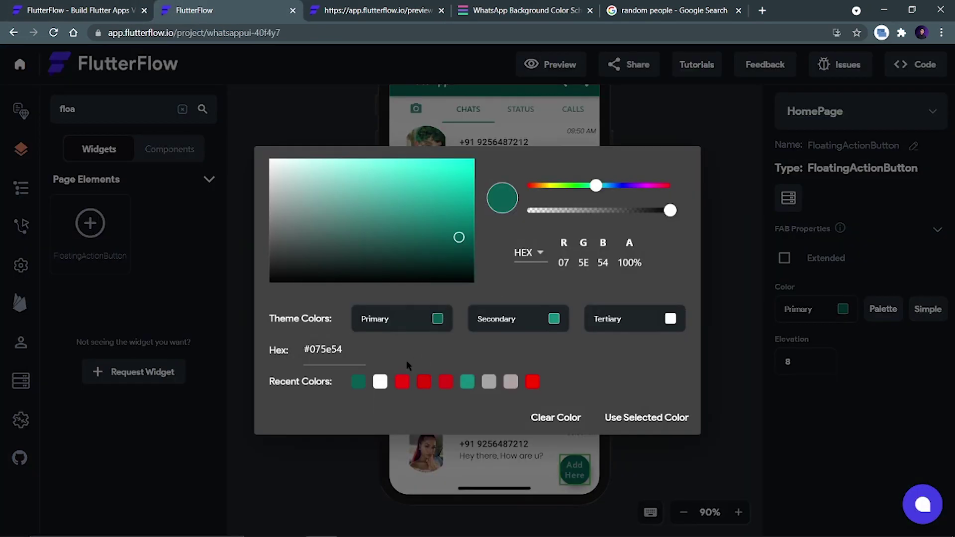
{"action": "triple_click", "coordinate": [312, 349]}
{"action": "key", "text": "ctrl+v"}
{"action": "key", "text": "Return"}
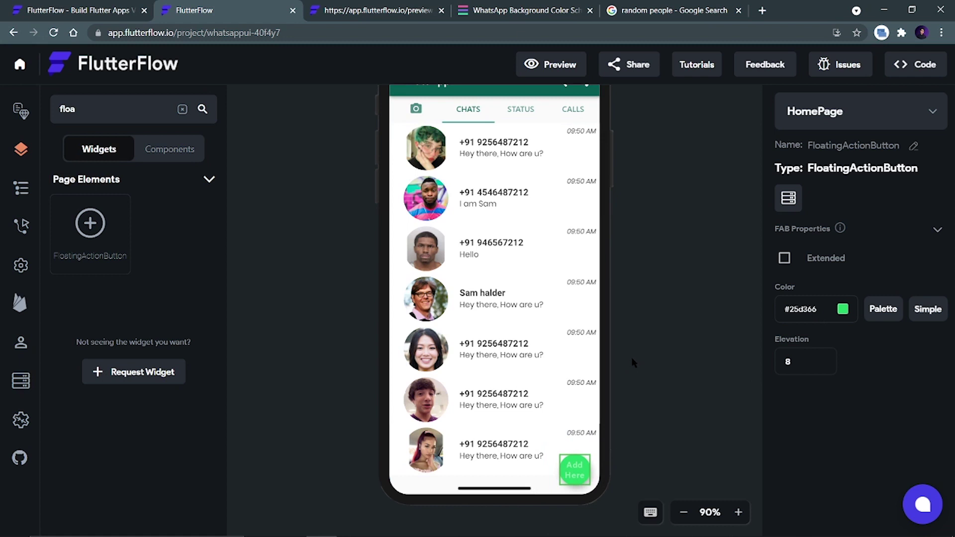
{"action": "double_click", "coordinate": [50, 109]}
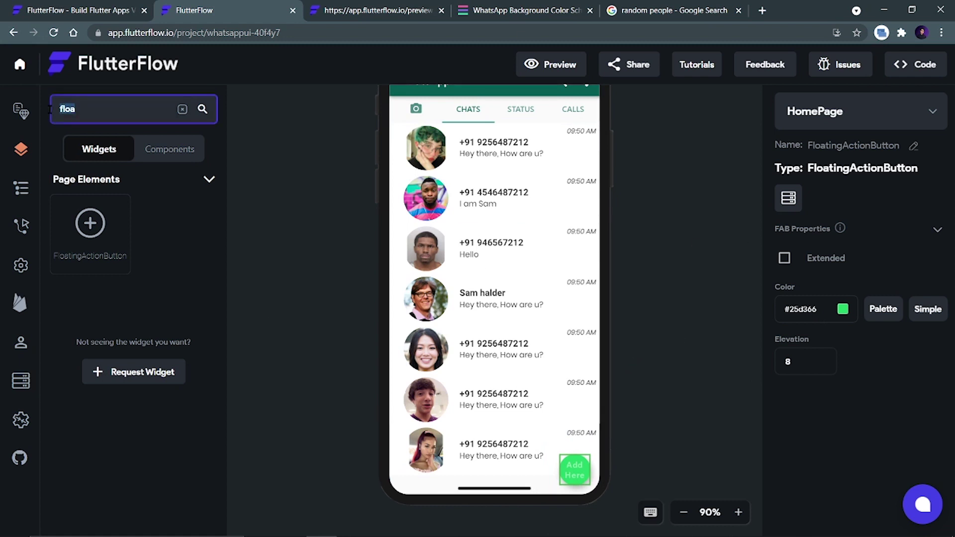
Place an Icon inside the floating button and choose the message icon.
{"action": "type", "text": "icon"}
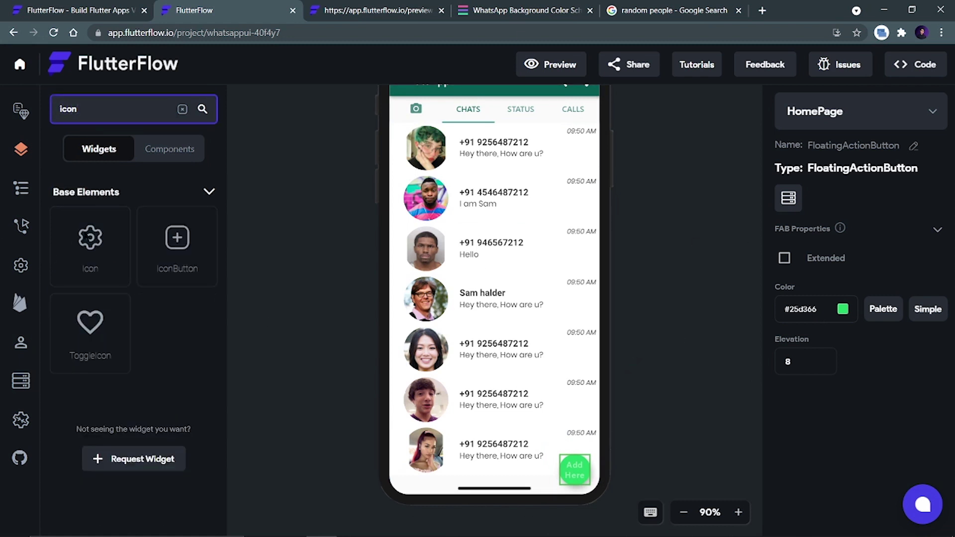
{"action": "left_click_drag", "start_coordinate": [87, 237], "coordinate": [570, 471]}
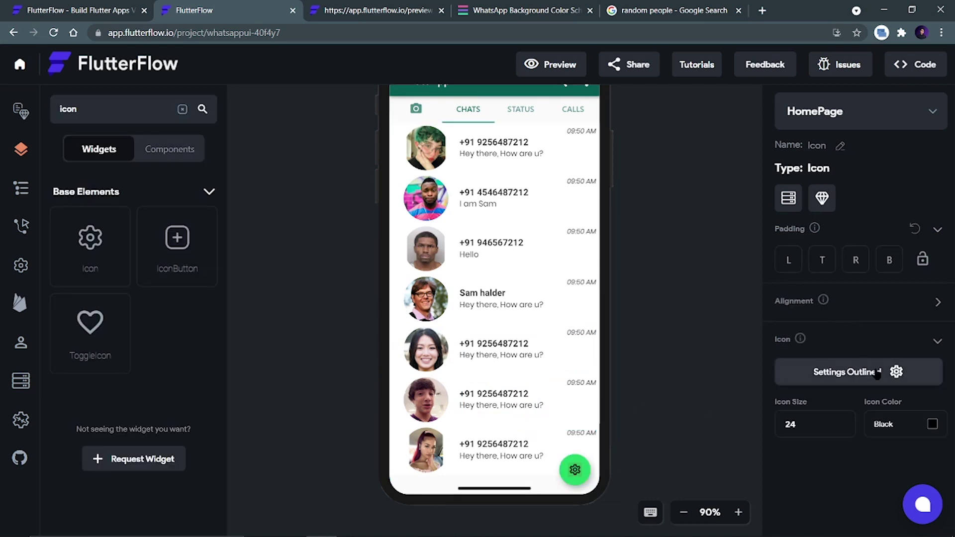
{"action": "left_click", "coordinate": [877, 374]}
{"action": "left_click", "coordinate": [371, 174]}
{"action": "type", "text": "mess"}
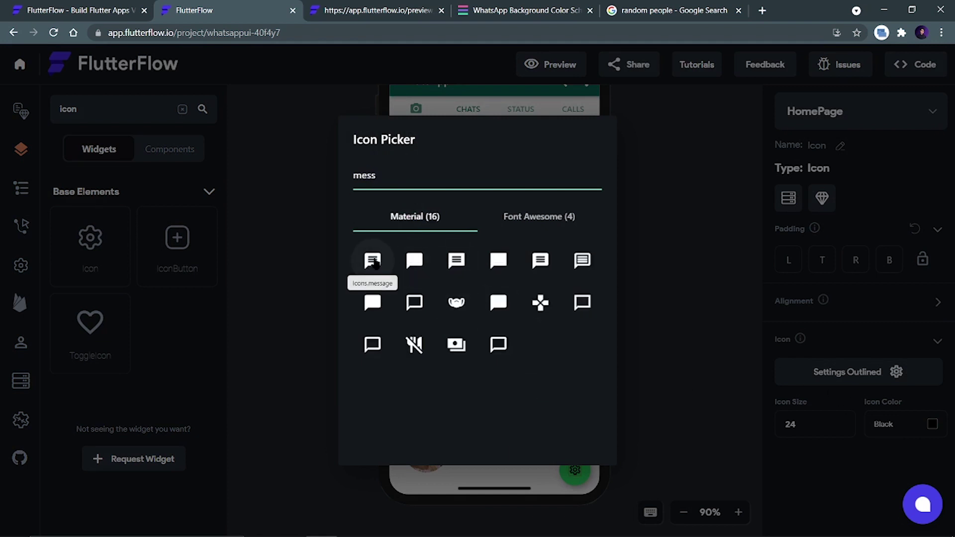
{"action": "left_click", "coordinate": [373, 261]}
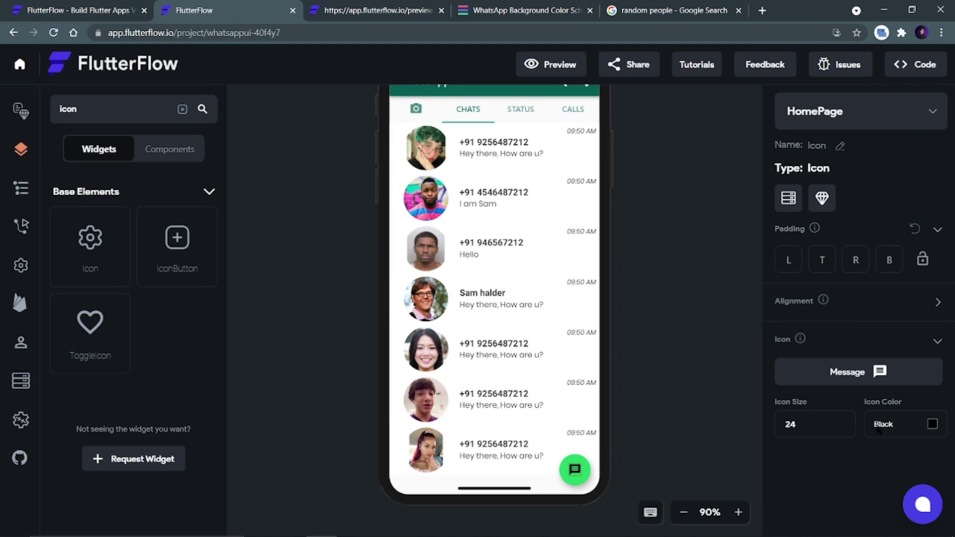
Make the message icon white and close the preview browser tab.
{"action": "left_click", "coordinate": [879, 431]}
{"action": "left_click", "coordinate": [380, 382]}
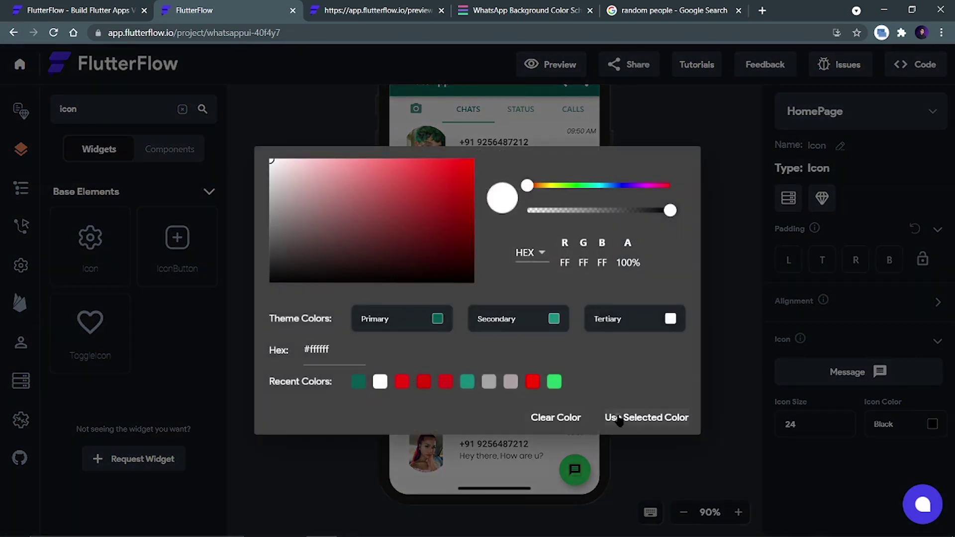
{"action": "left_click", "coordinate": [619, 418]}
{"action": "left_click", "coordinate": [662, 386]}
{"action": "scroll", "coordinate": [657, 328], "scroll_direction": "up", "scroll_amount": 1}
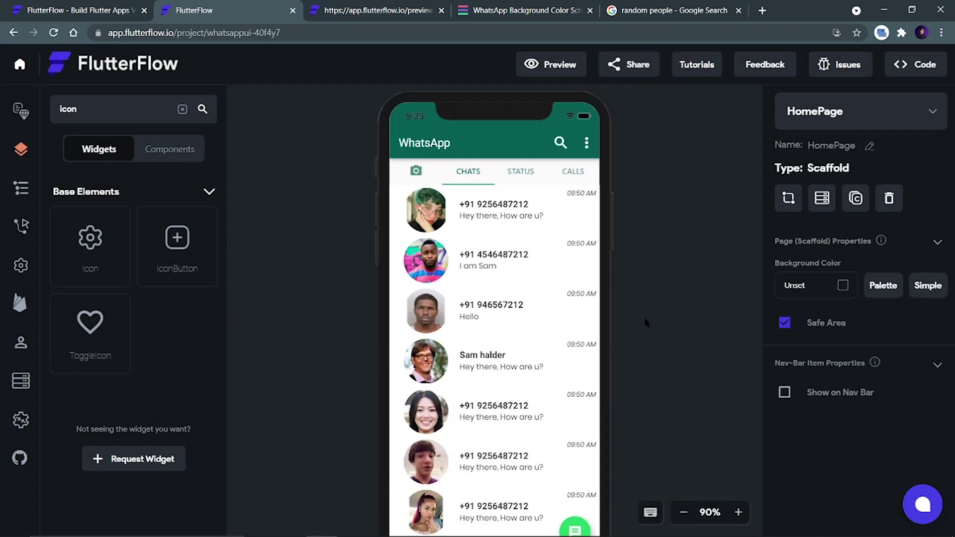
{"action": "scroll", "coordinate": [645, 324], "scroll_direction": "down", "scroll_amount": 1}
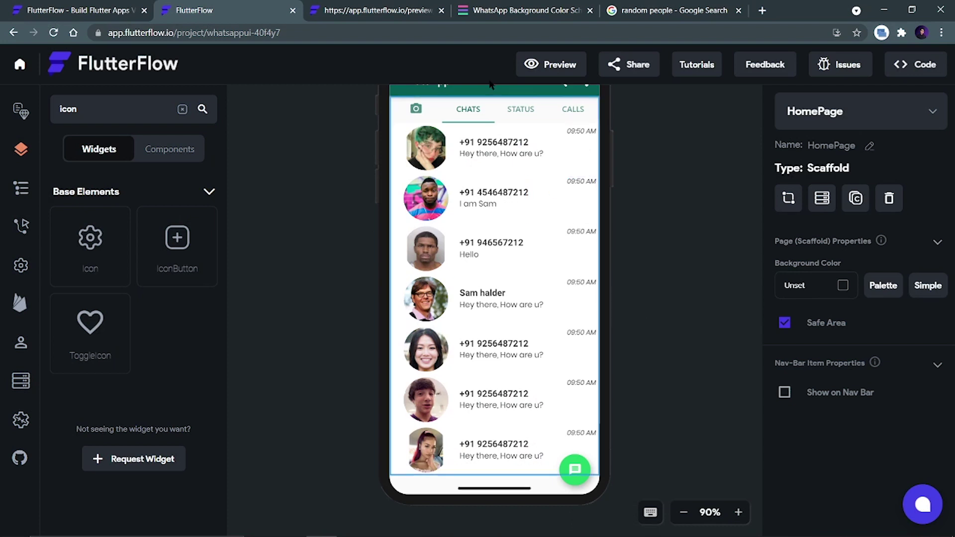
{"action": "left_click", "coordinate": [442, 10]}
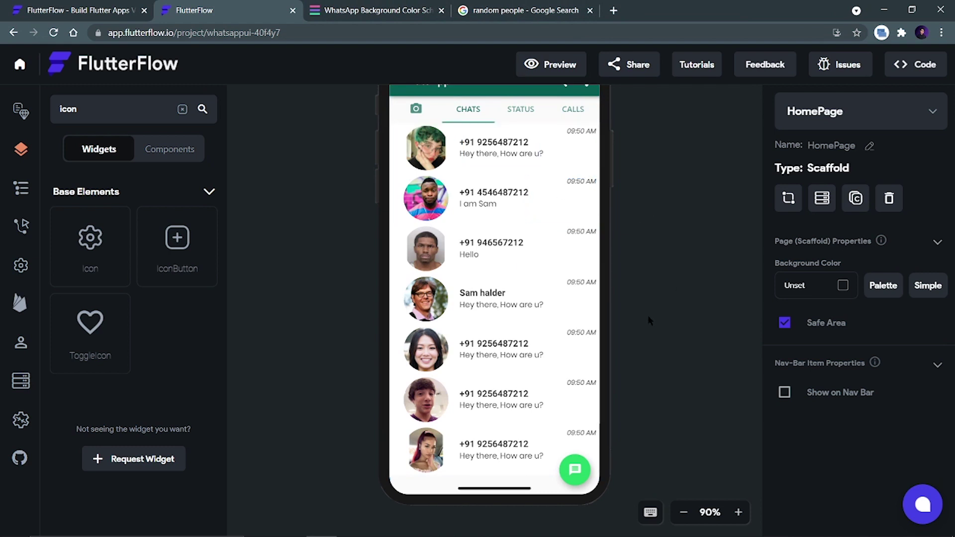
{"action": "scroll", "coordinate": [649, 321], "scroll_direction": "up", "scroll_amount": 2}
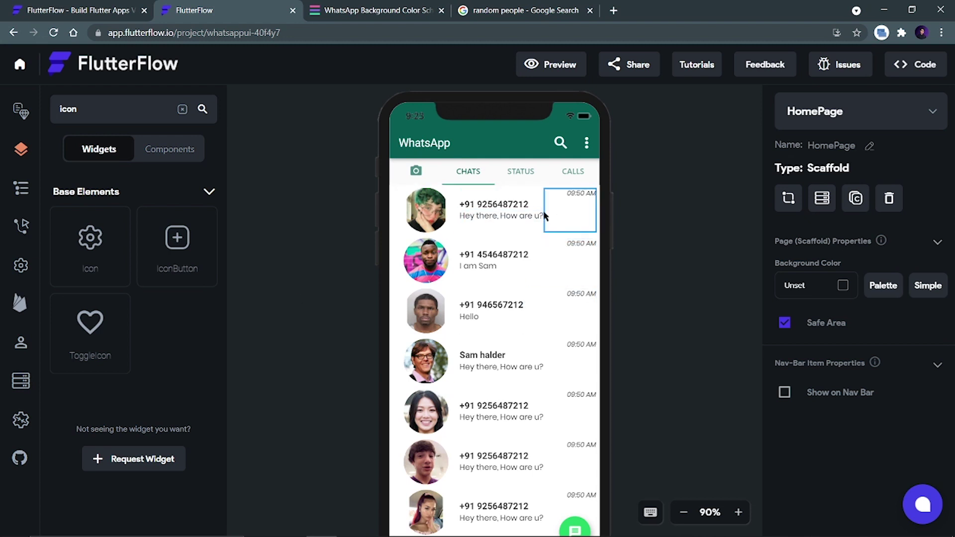
Show the STATUS tab in the editor and select its 'Tab View 3' placeholder text.
{"action": "left_click", "coordinate": [572, 290]}
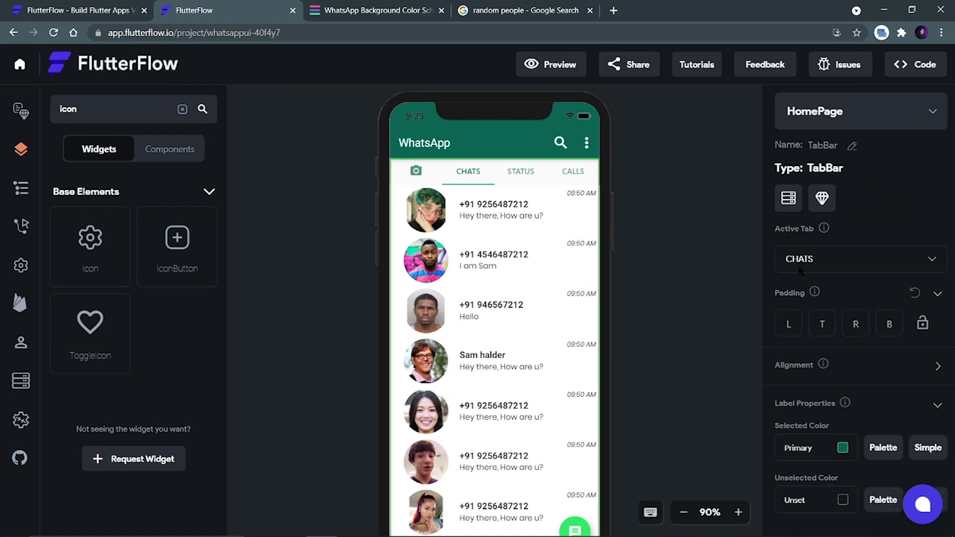
{"action": "left_click", "coordinate": [819, 267]}
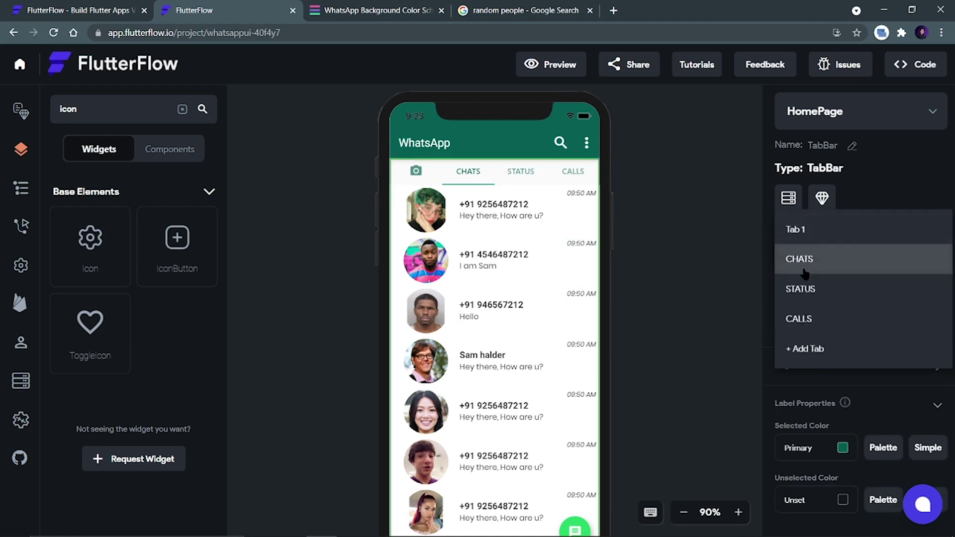
{"action": "left_click", "coordinate": [809, 292]}
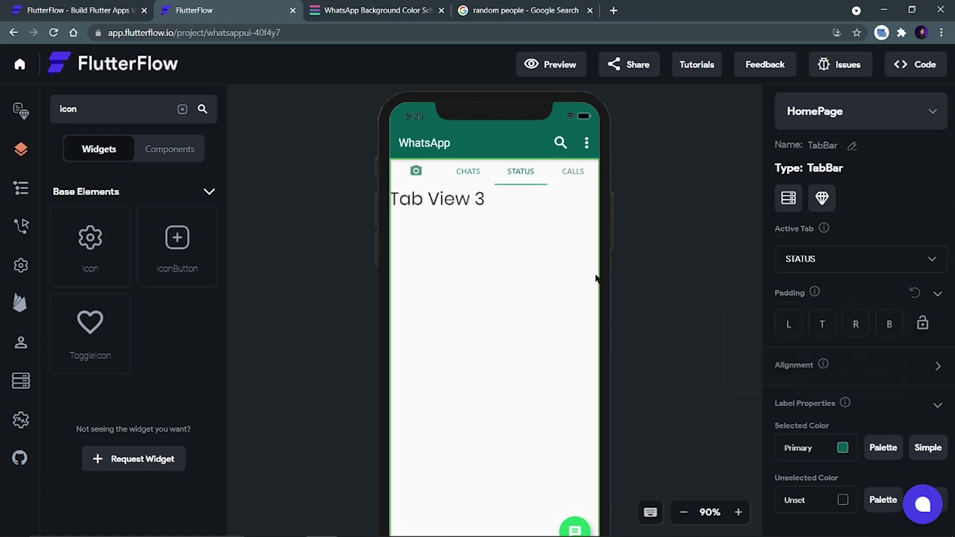
{"action": "left_click", "coordinate": [462, 201]}
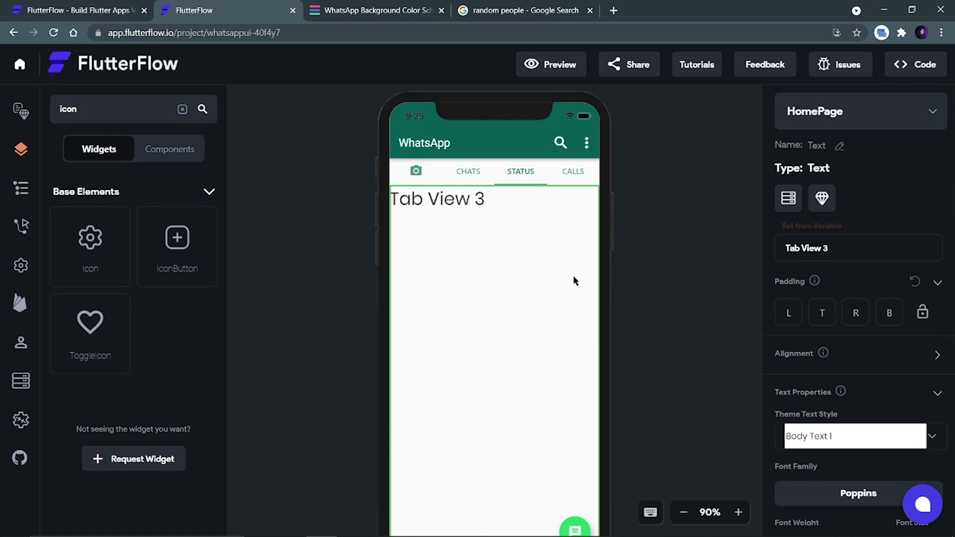
{"action": "left_click", "coordinate": [648, 274]}
{"action": "left_click", "coordinate": [464, 199]}
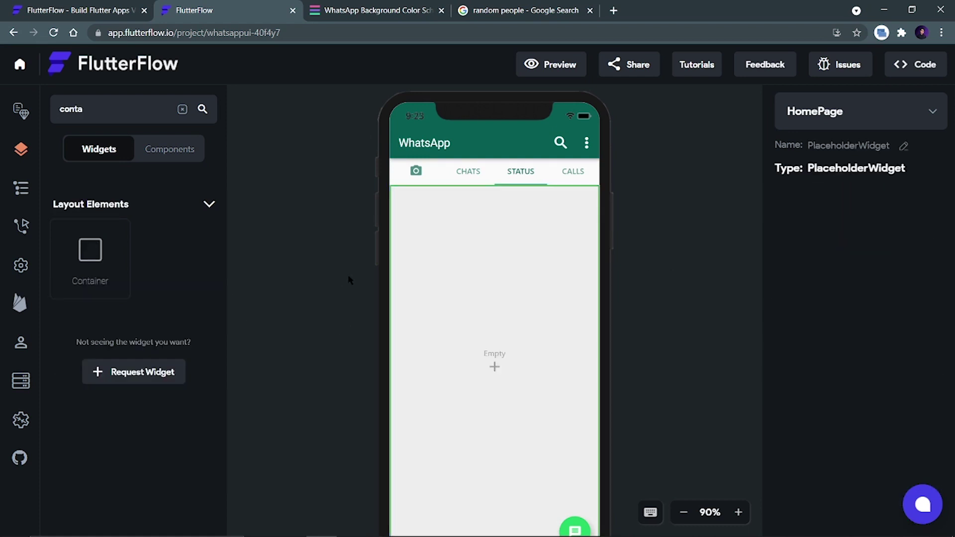
Add a ListView to the STATUS tab and drop a Container into it.
{"action": "double_click", "coordinate": [71, 110]}
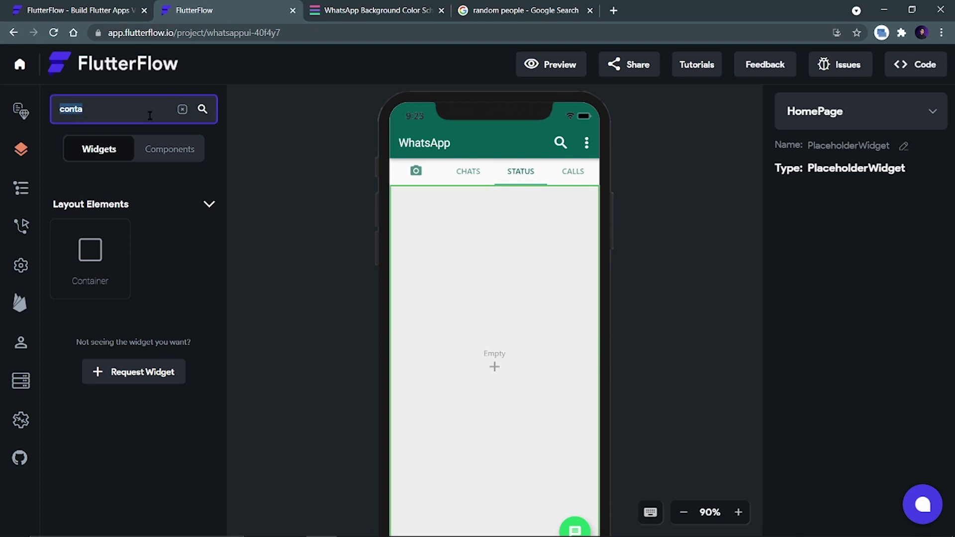
{"action": "type", "text": "lis"}
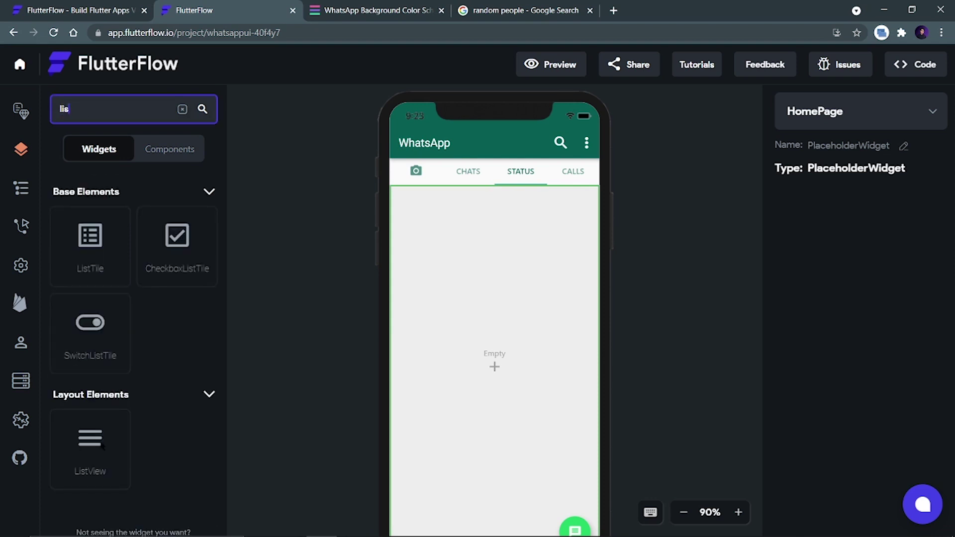
{"action": "left_click_drag", "start_coordinate": [102, 445], "coordinate": [512, 339]}
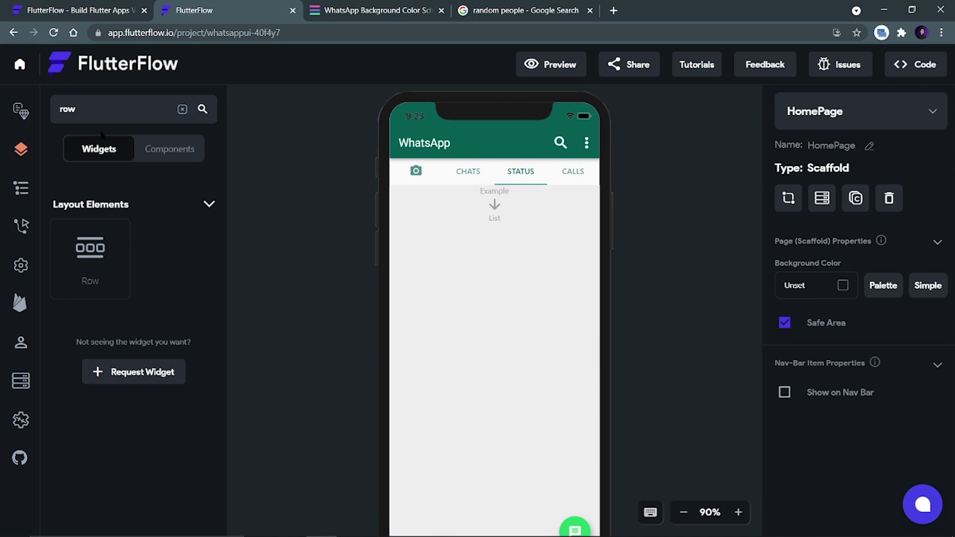
{"action": "left_click", "coordinate": [83, 118]}
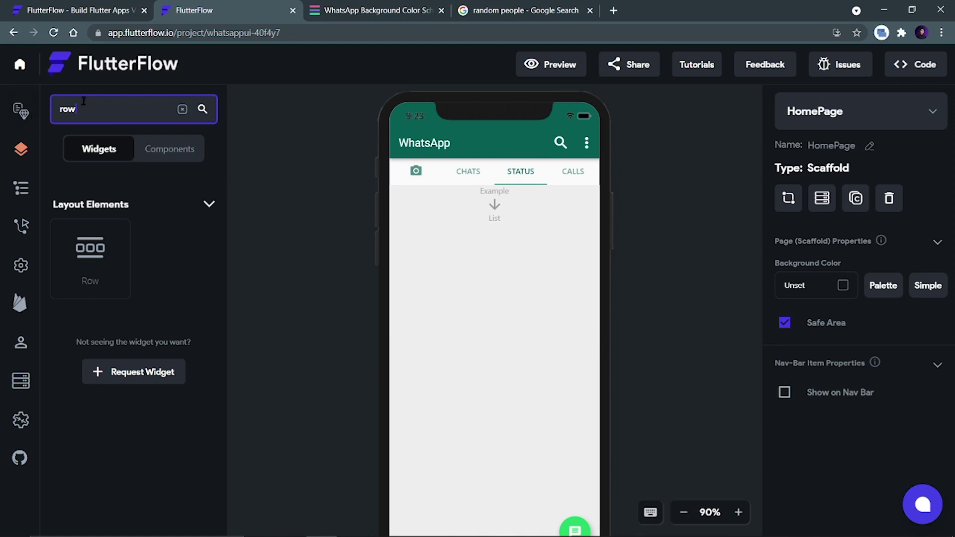
{"action": "key", "text": "ctrl+a"}
{"action": "type", "text": "conta"}
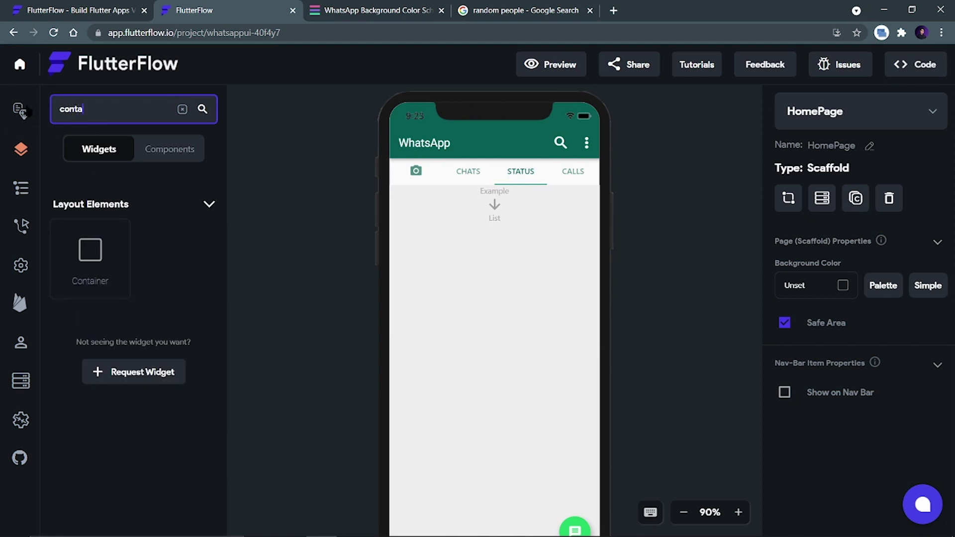
{"action": "left_click_drag", "start_coordinate": [109, 262], "coordinate": [469, 237]}
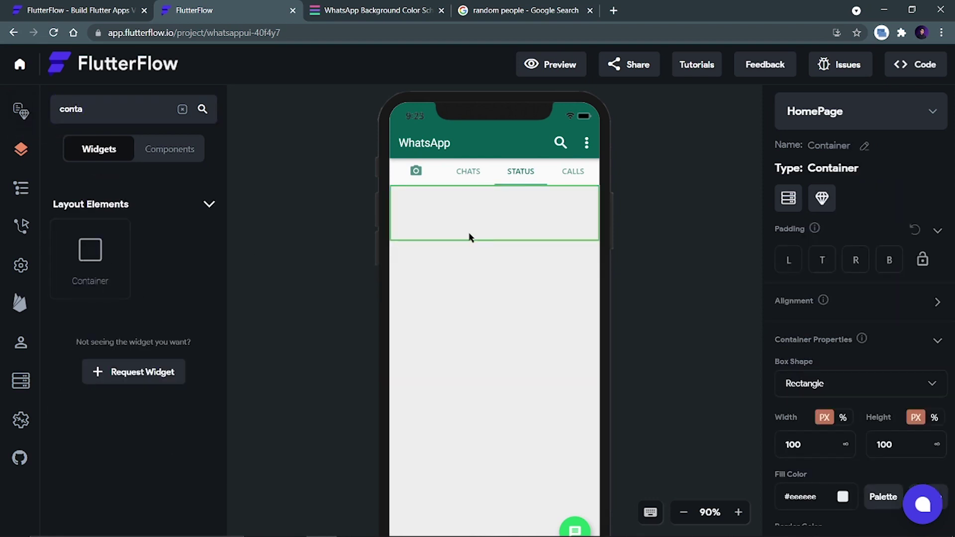
Size the container to 100% width and 80 height.
{"action": "left_click", "coordinate": [843, 417]}
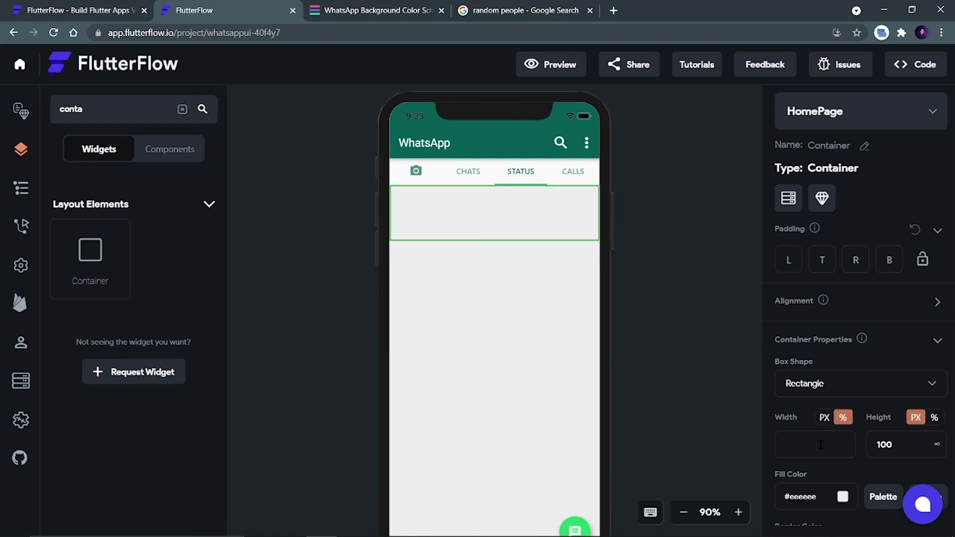
{"action": "left_click", "coordinate": [803, 447]}
{"action": "type", "text": "100"}
{"action": "double_click", "coordinate": [898, 444]}
{"action": "key", "text": "BackSpace"}
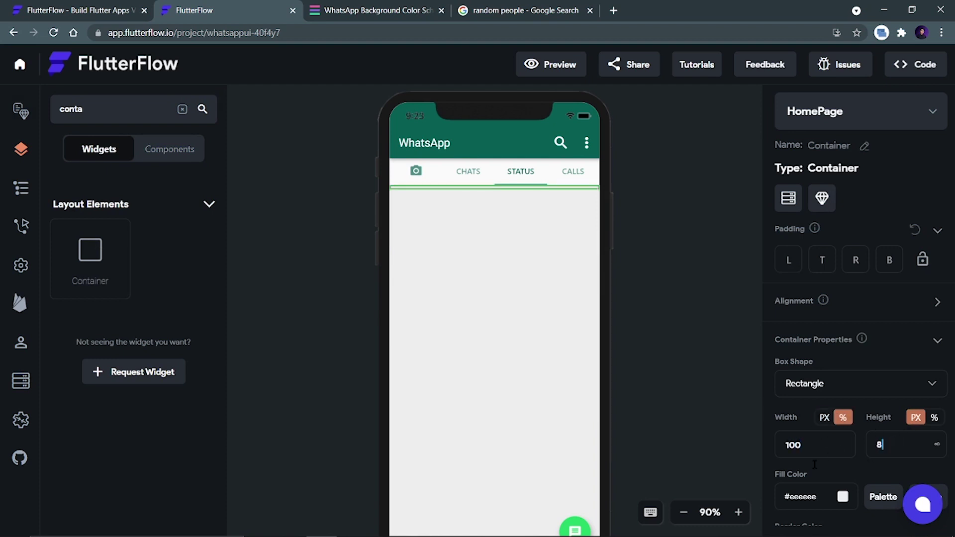
{"action": "type", "text": "80"}
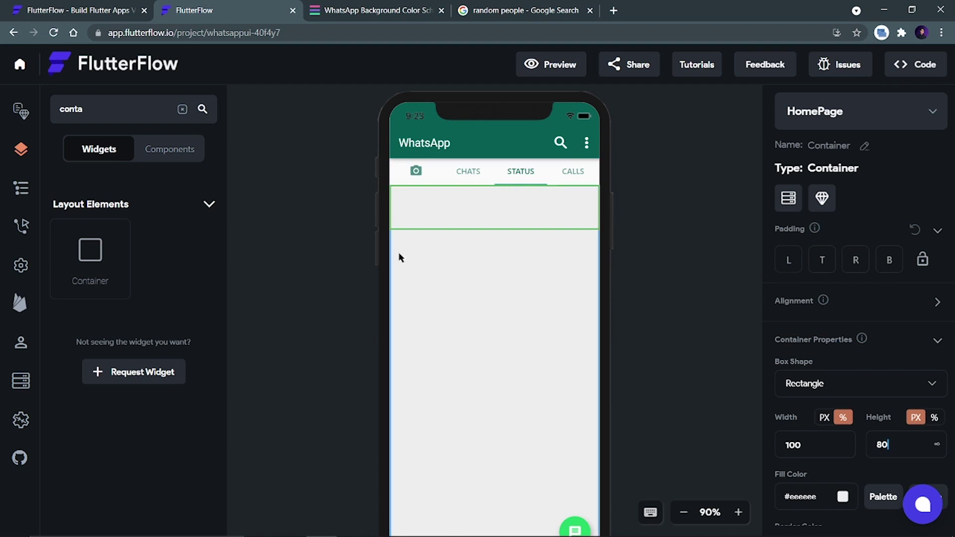
Try adding a Row to the container and give the container uniform padding of 5.
{"action": "double_click", "coordinate": [58, 109]}
{"action": "type", "text": "row"}
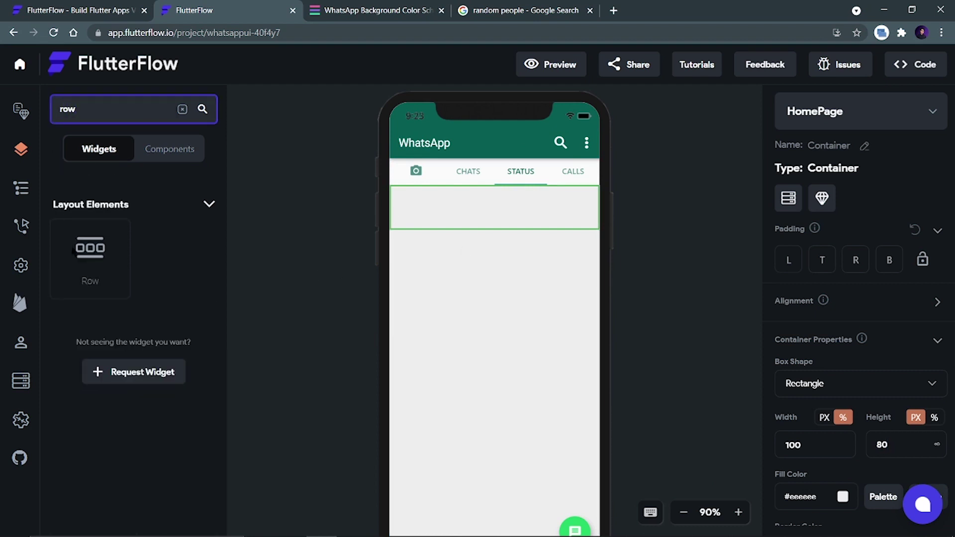
{"action": "left_click_drag", "start_coordinate": [90, 253], "coordinate": [463, 194]}
{"action": "left_click_drag", "start_coordinate": [84, 106], "coordinate": [46, 108]}
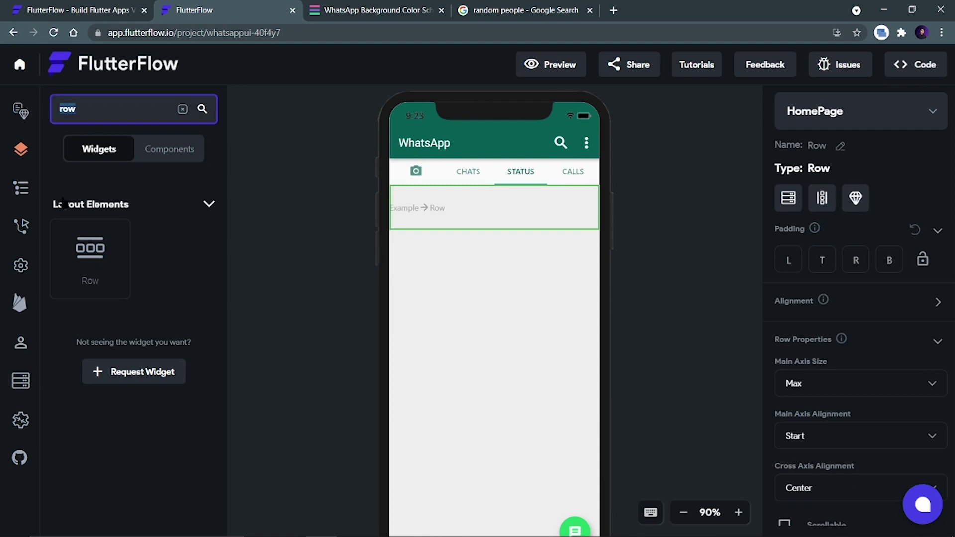
{"action": "type", "text": "cir"}
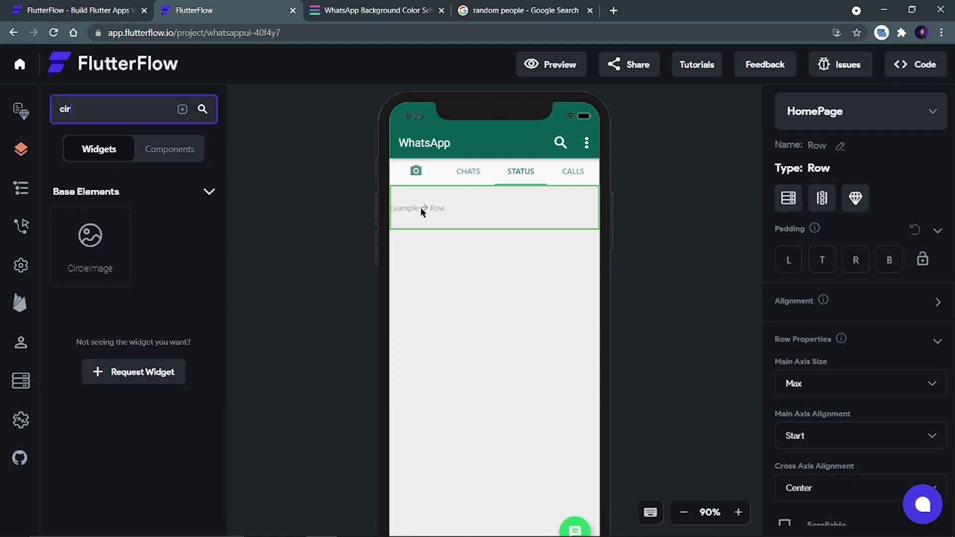
{"action": "left_click", "coordinate": [516, 262]}
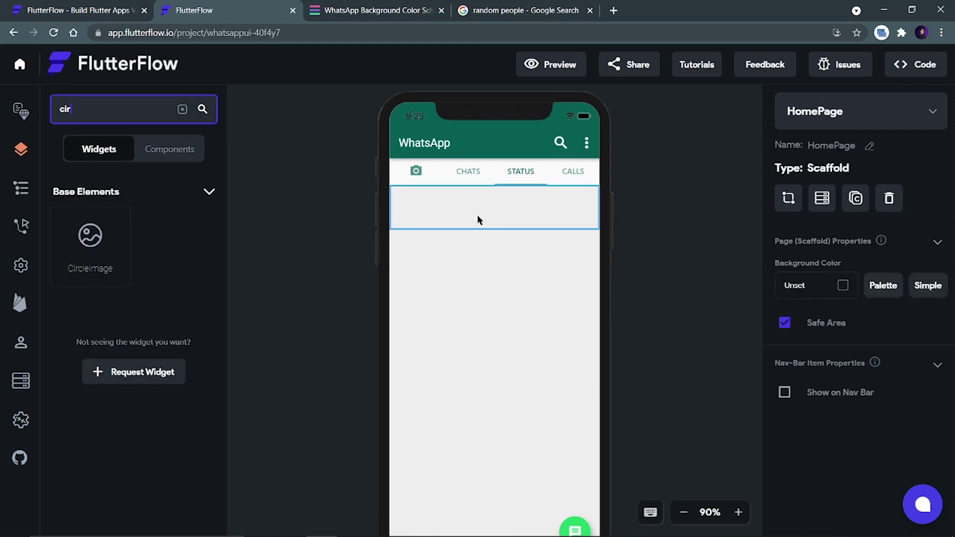
{"action": "left_click", "coordinate": [477, 219]}
{"action": "left_click", "coordinate": [924, 261]}
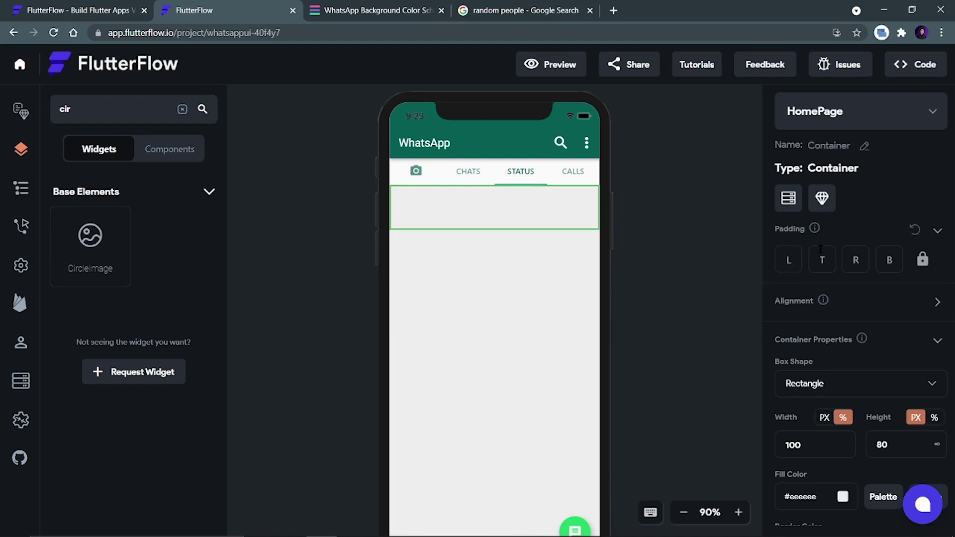
{"action": "type", "text": "5"}
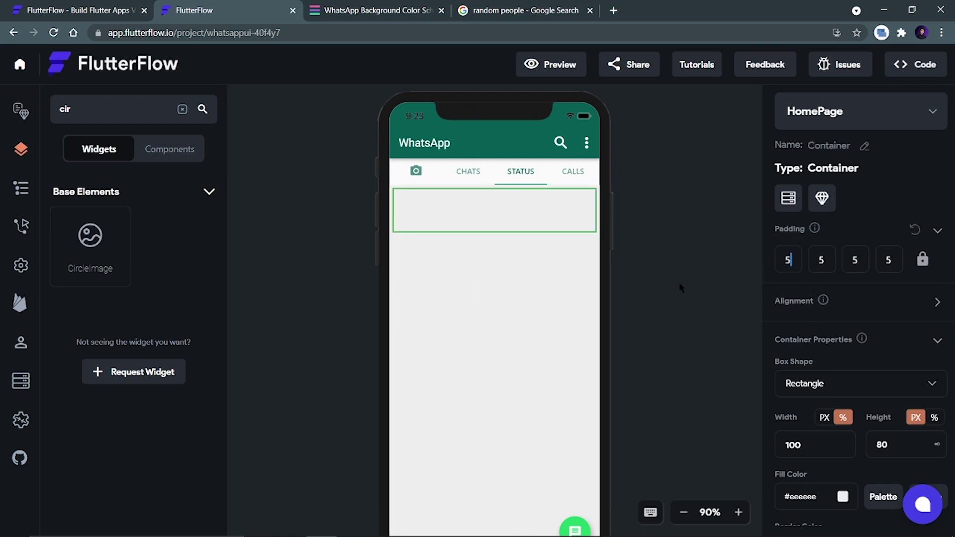
Put a Row inside the padded container and place a CircleImage in it.
{"action": "left_click", "coordinate": [82, 109]}
{"action": "key", "text": "ctrl+a"}
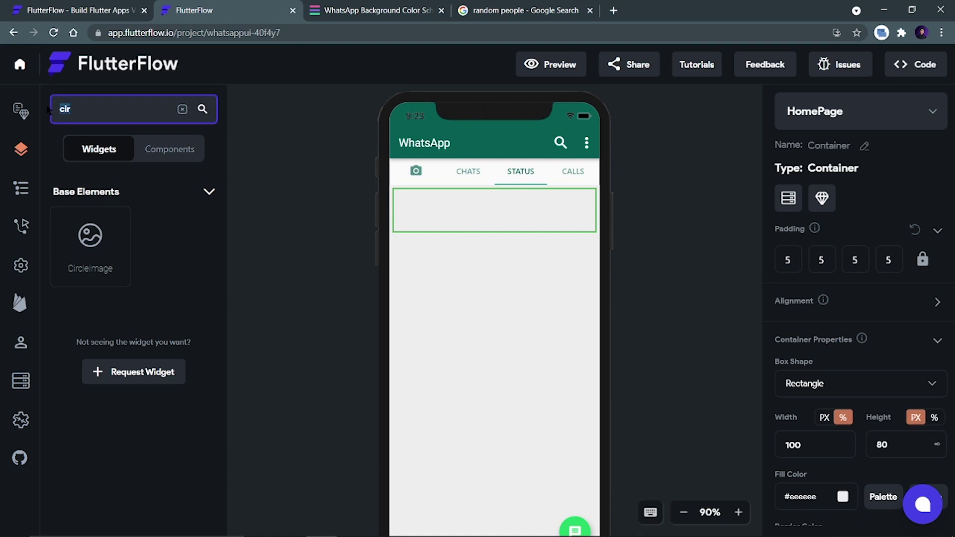
{"action": "type", "text": "row"}
{"action": "left_click_drag", "start_coordinate": [82, 258], "coordinate": [444, 196]}
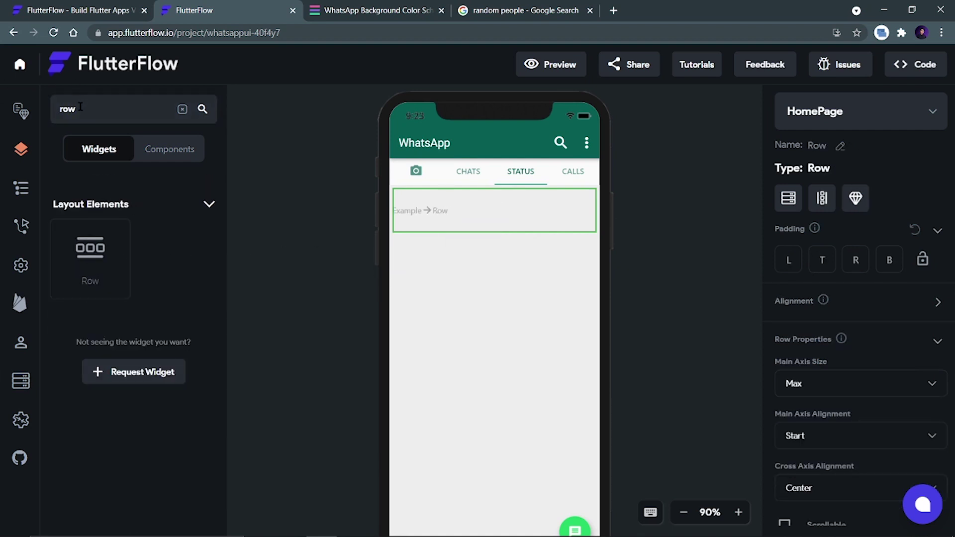
{"action": "left_click_drag", "start_coordinate": [80, 107], "coordinate": [38, 112]}
{"action": "type", "text": "circ"}
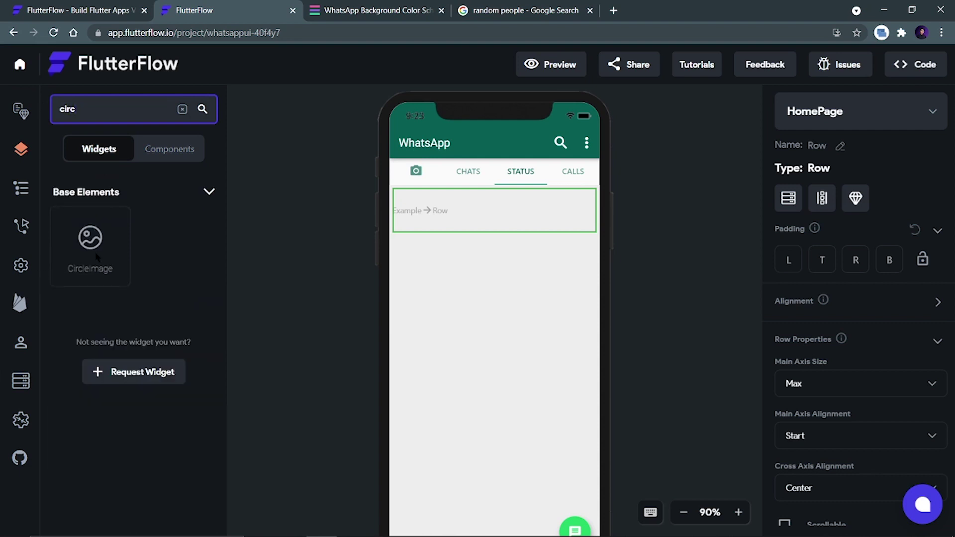
{"action": "left_click_drag", "start_coordinate": [94, 252], "coordinate": [443, 202]}
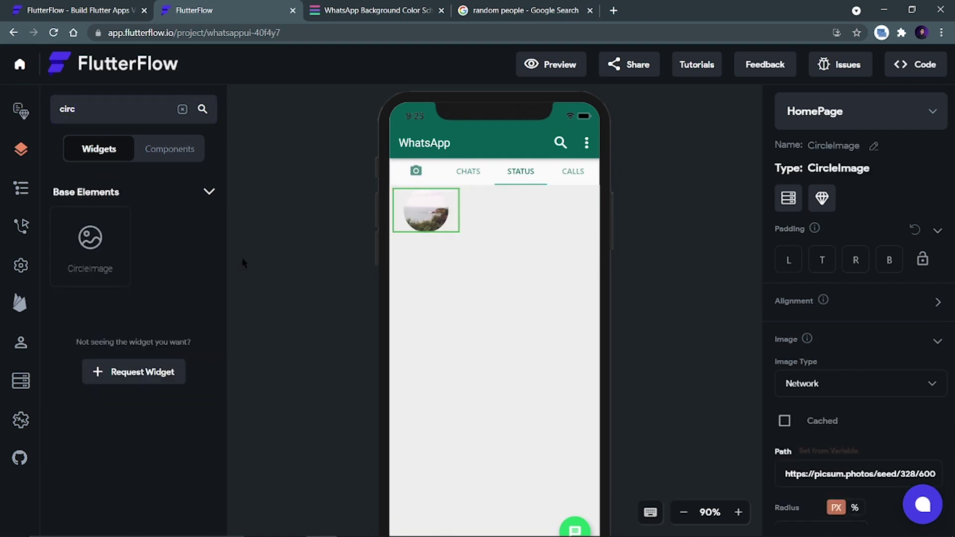
Add a Column beside the circle image holding a Text reading 'My Status'.
{"action": "left_click", "coordinate": [523, 208]}
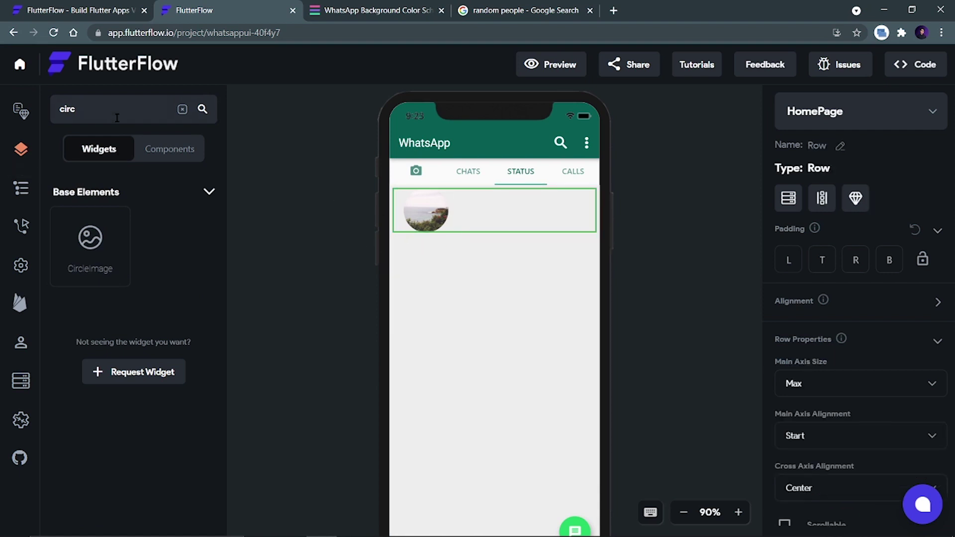
{"action": "double_click", "coordinate": [50, 109]}
{"action": "type", "text": "col"}
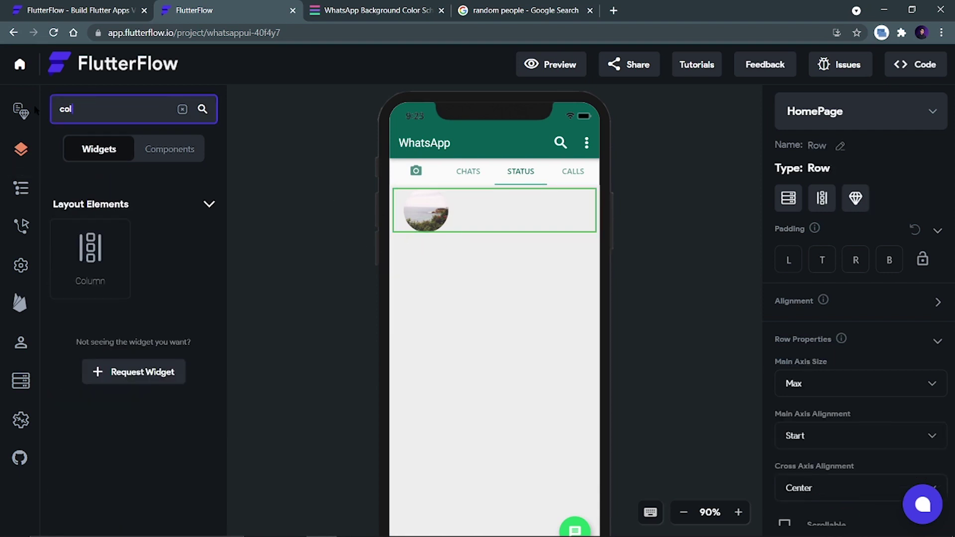
{"action": "left_click_drag", "start_coordinate": [82, 263], "coordinate": [477, 213]}
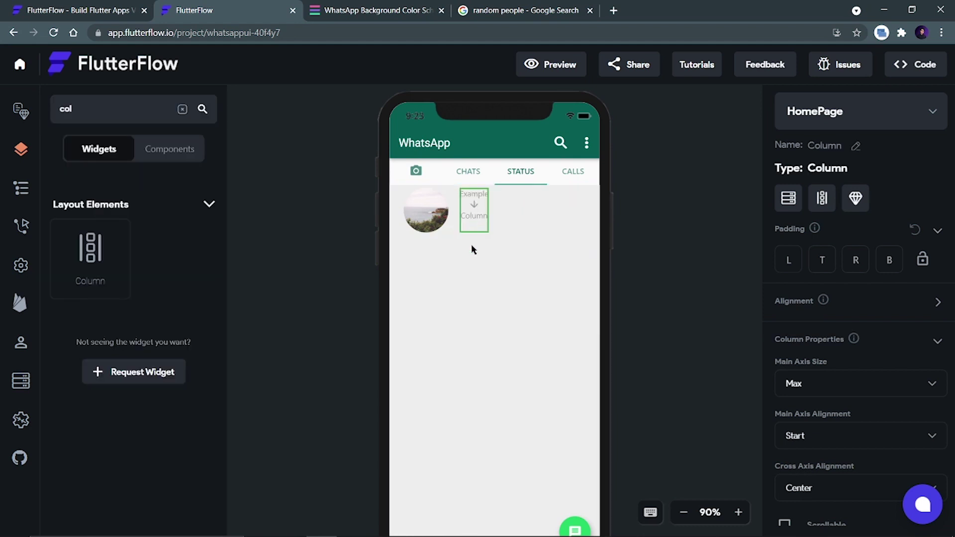
{"action": "left_click_drag", "start_coordinate": [86, 108], "coordinate": [44, 112]}
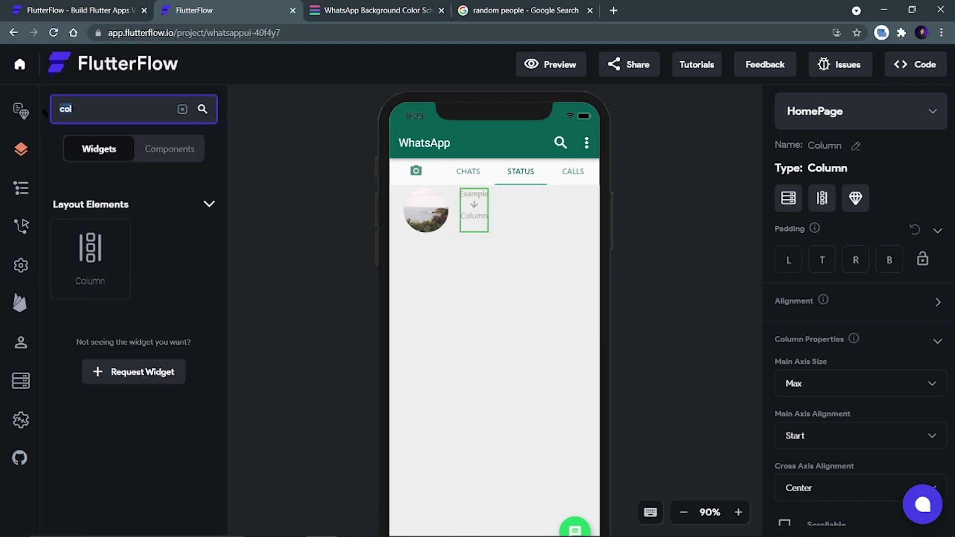
{"action": "type", "text": "text"}
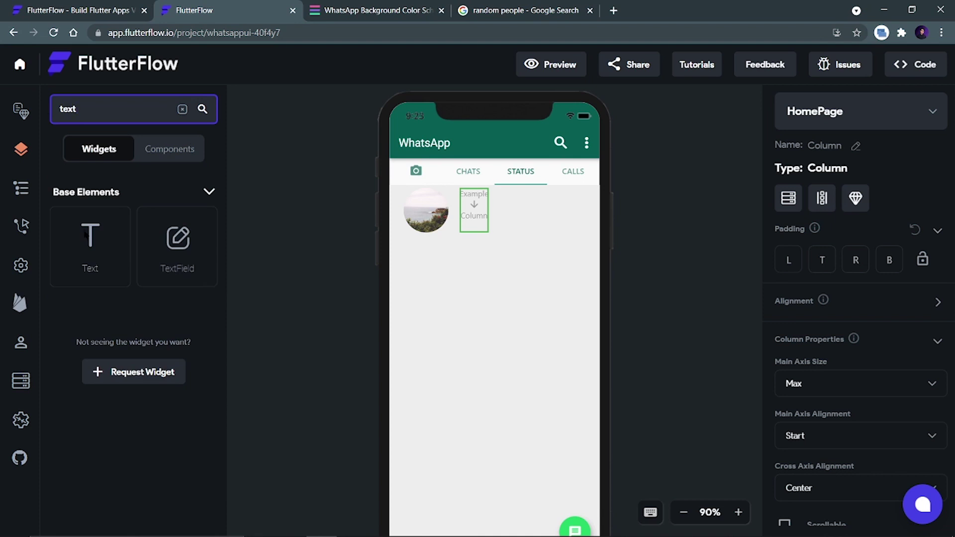
{"action": "left_click_drag", "start_coordinate": [85, 234], "coordinate": [477, 209]}
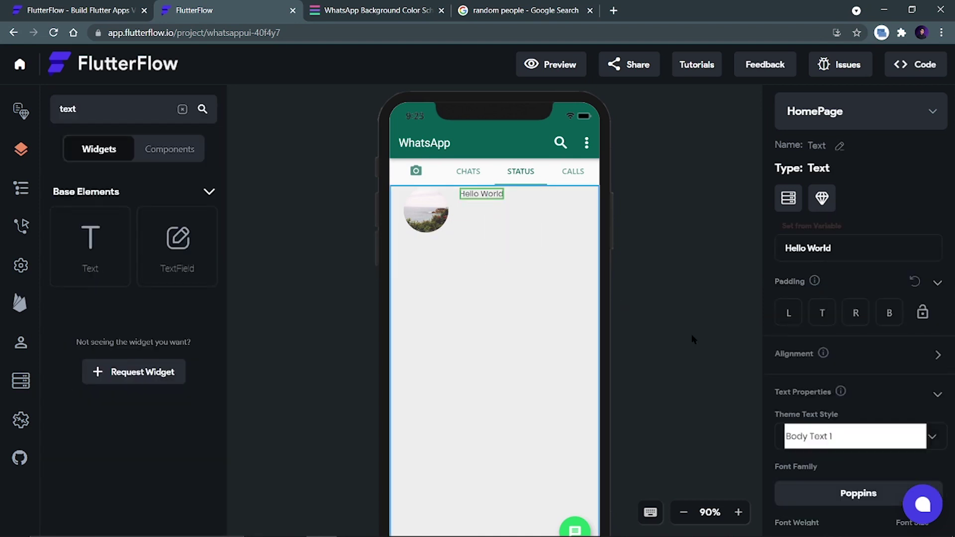
{"action": "left_click_drag", "start_coordinate": [834, 254], "coordinate": [774, 250]}
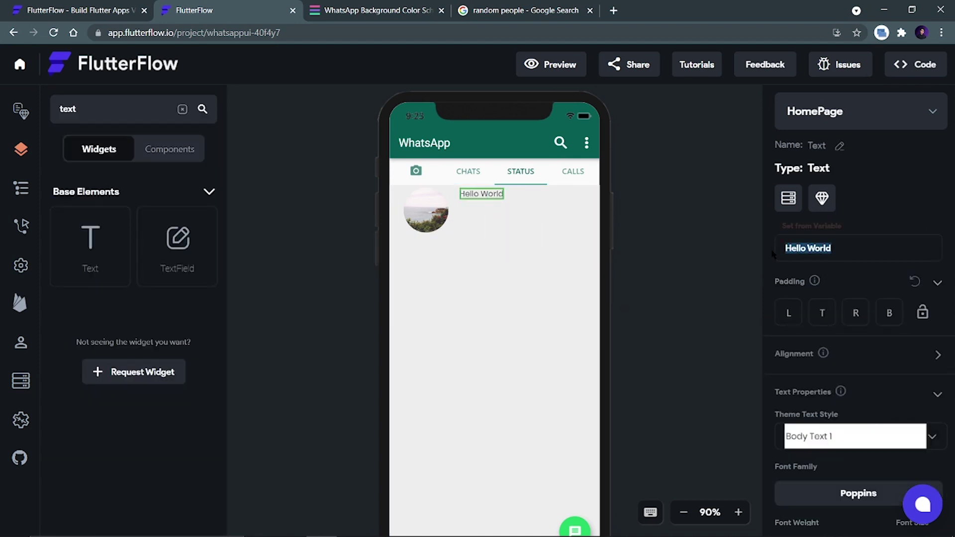
{"action": "type", "text": "My Status"}
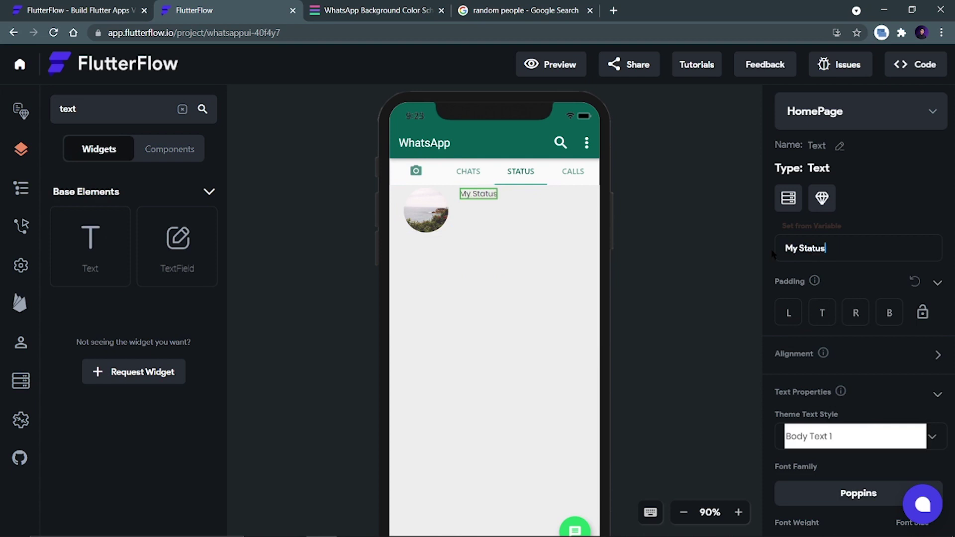
Set the column to Max main axis size, Center main alignment and Start cross alignment.
{"action": "scroll", "coordinate": [841, 378], "scroll_direction": "down", "scroll_amount": 5}
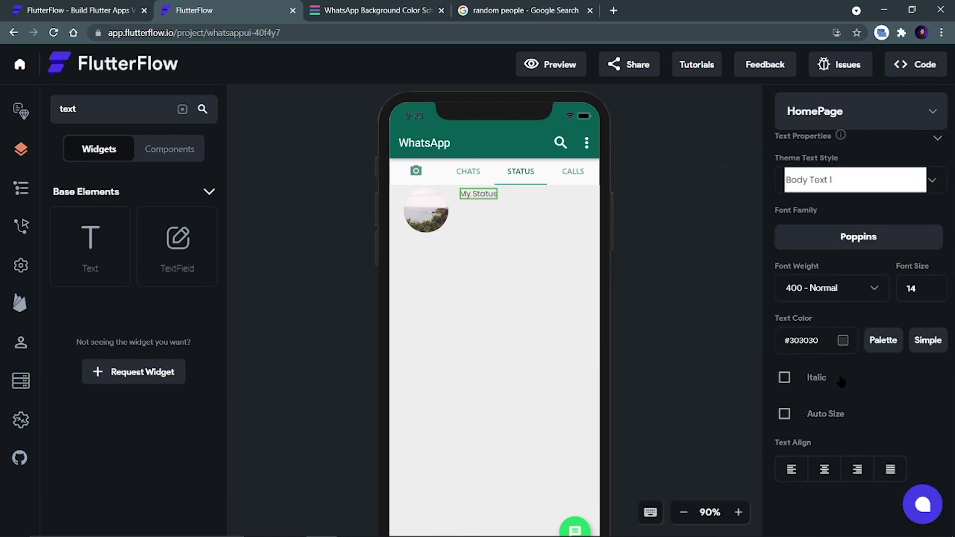
{"action": "scroll", "coordinate": [840, 380], "scroll_direction": "up", "scroll_amount": 5}
{"action": "left_click", "coordinate": [490, 223]}
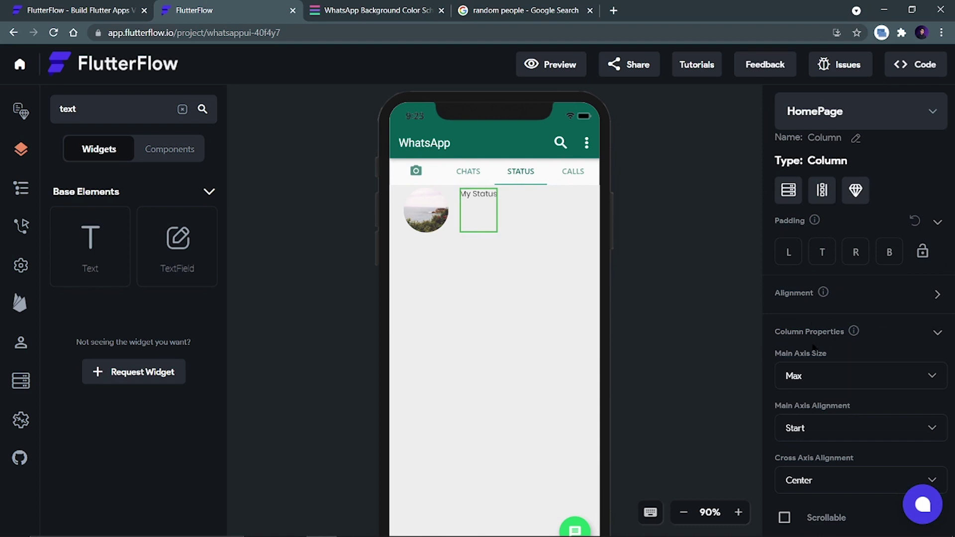
{"action": "left_click", "coordinate": [817, 380]}
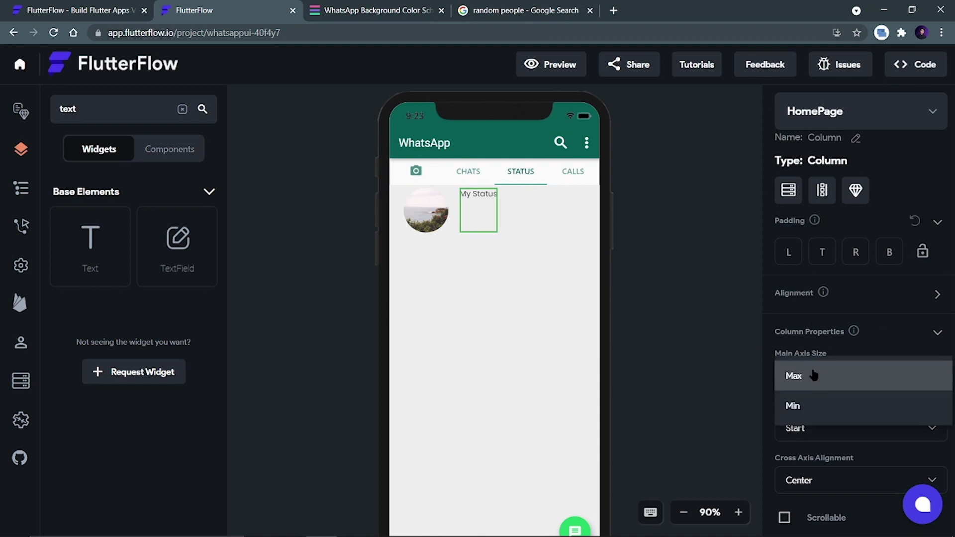
{"action": "left_click", "coordinate": [812, 373]}
{"action": "left_click", "coordinate": [807, 433]}
{"action": "left_click", "coordinate": [812, 371]}
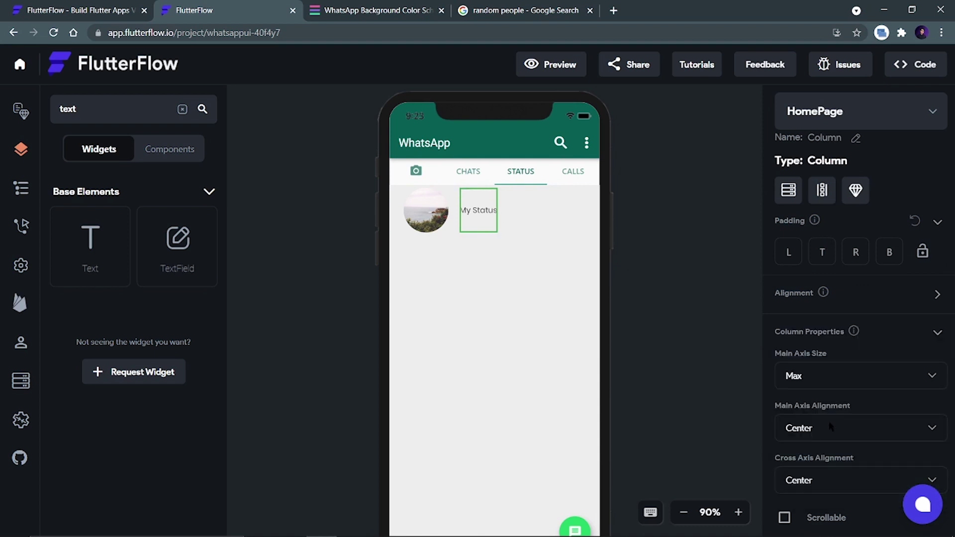
{"action": "left_click", "coordinate": [809, 479]}
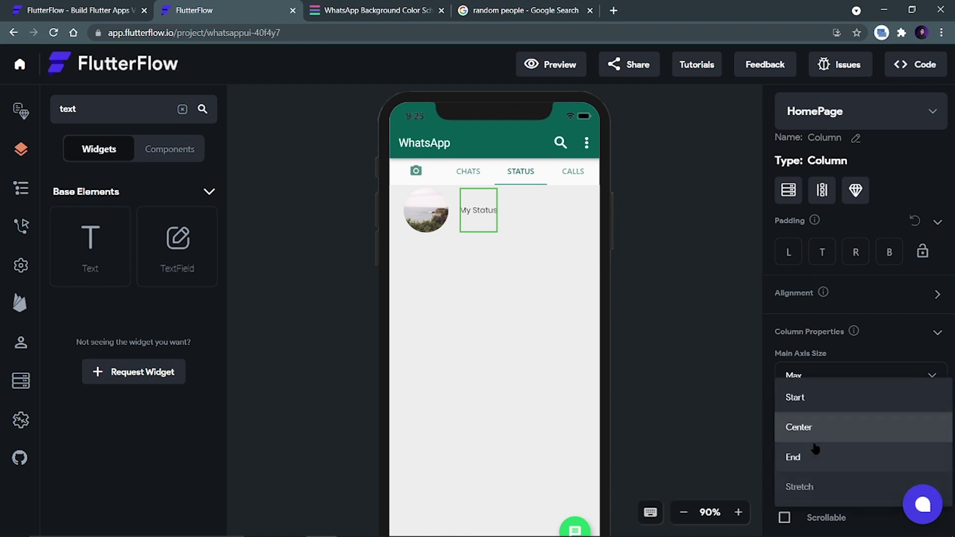
{"action": "left_click", "coordinate": [811, 396]}
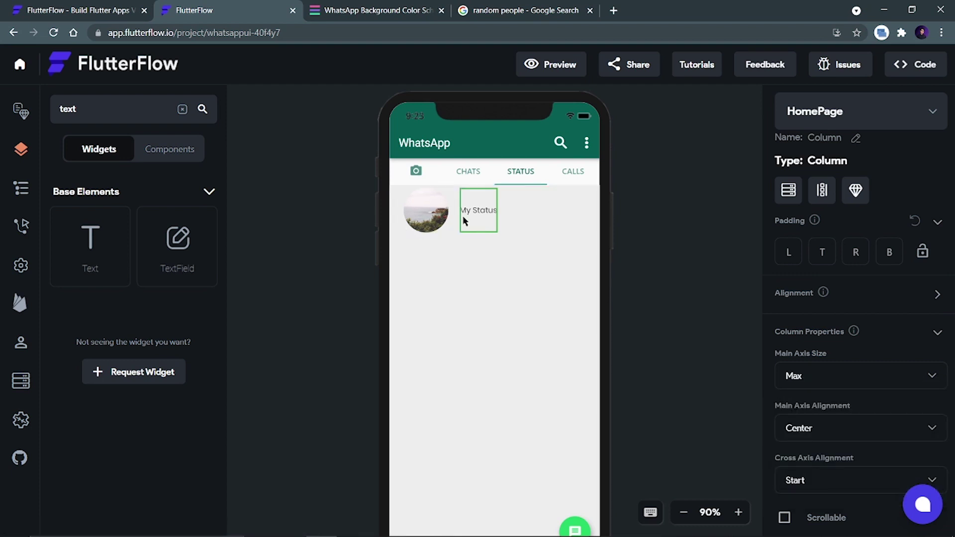
{"action": "left_click_drag", "start_coordinate": [82, 239], "coordinate": [328, 261]}
Add a second text under My Status reading 'Tap to add the status'.
{"action": "left_click_drag", "start_coordinate": [417, 236], "coordinate": [470, 265]}
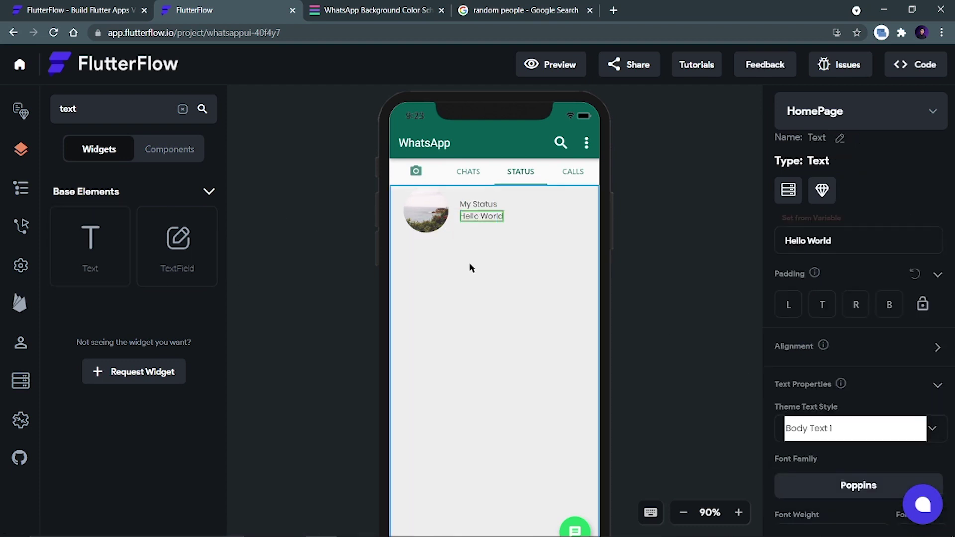
{"action": "left_click_drag", "start_coordinate": [849, 238], "coordinate": [759, 241]}
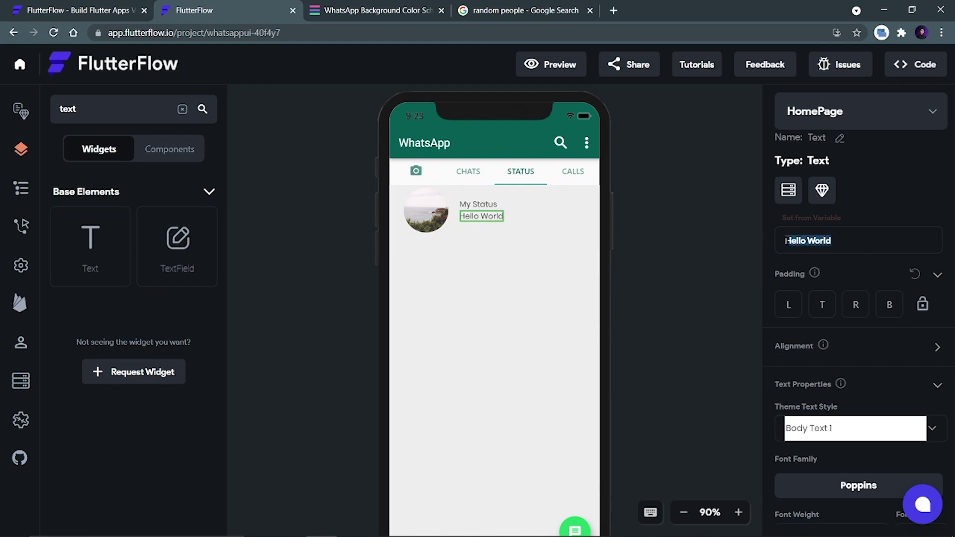
{"action": "type", "text": "Tap"}
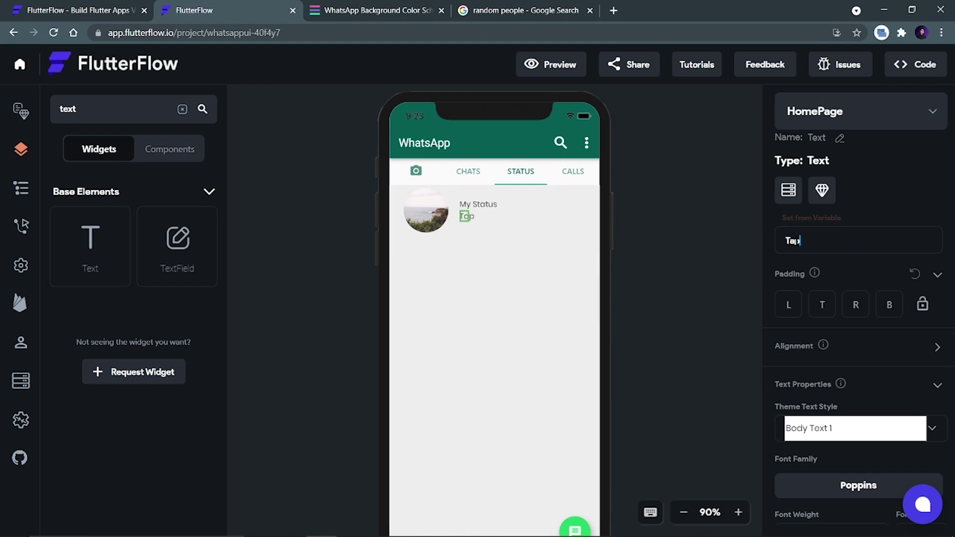
{"action": "type", "text": " to add the status"}
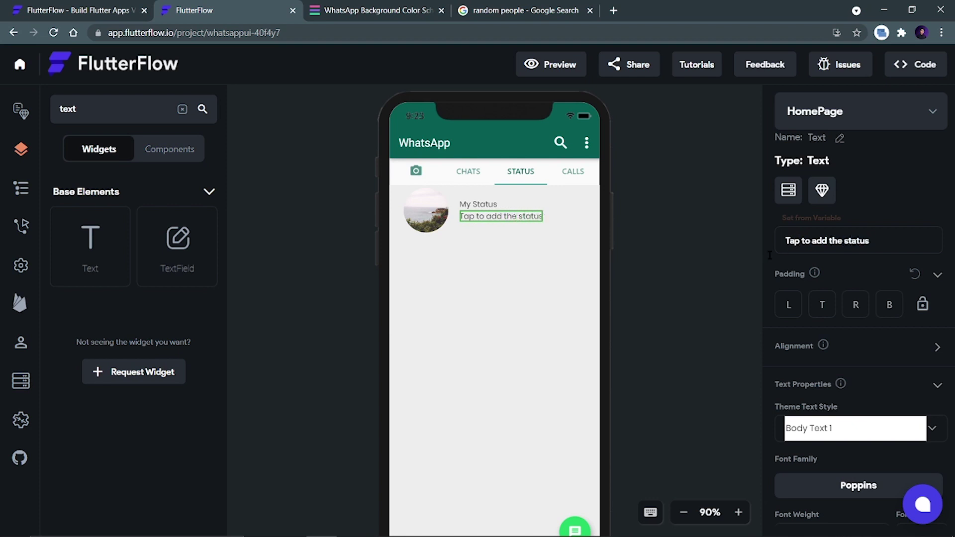
Make 'My Status' bold with font size 16.
{"action": "left_click", "coordinate": [478, 204]}
{"action": "scroll", "coordinate": [833, 366], "scroll_direction": "down", "scroll_amount": 4}
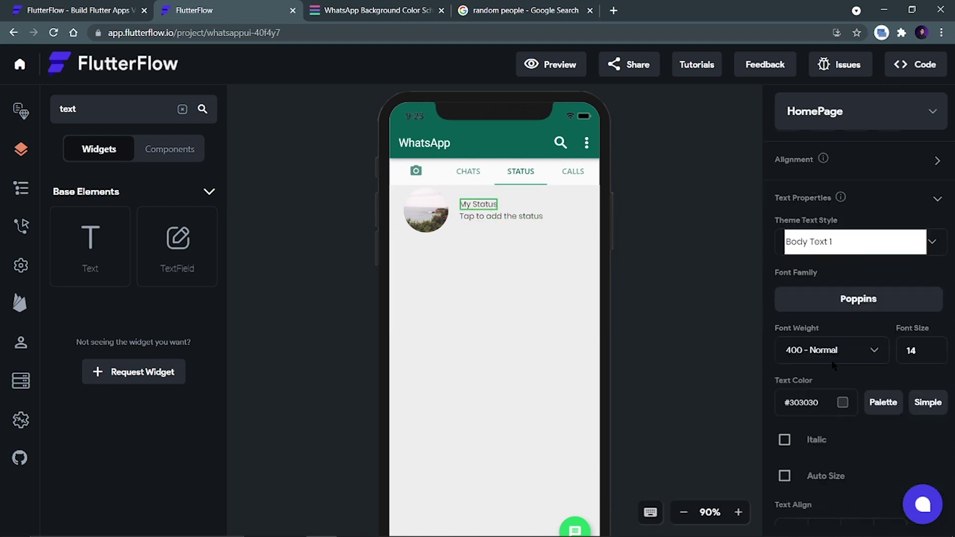
{"action": "scroll", "coordinate": [834, 366], "scroll_direction": "down", "scroll_amount": 1}
{"action": "left_click", "coordinate": [815, 299]}
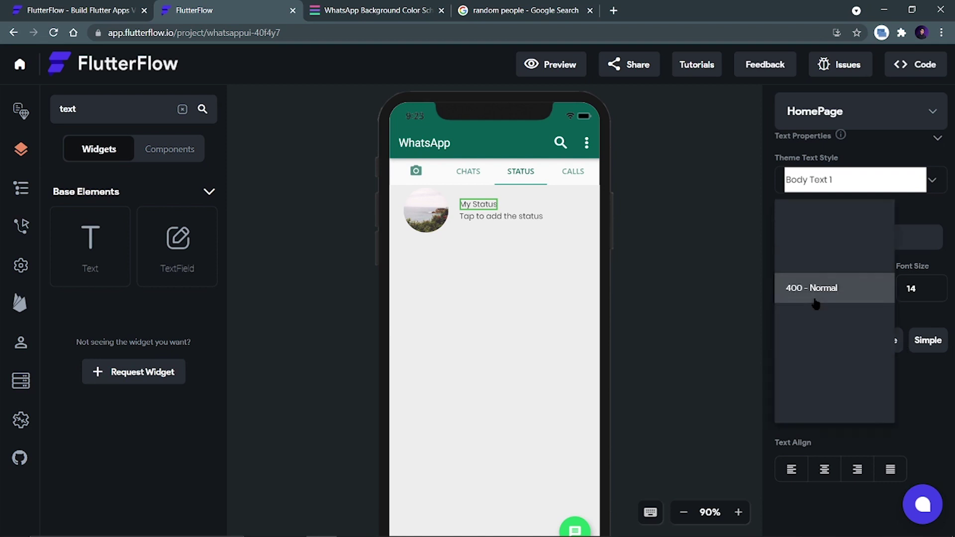
{"action": "left_click", "coordinate": [873, 377]}
{"action": "double_click", "coordinate": [898, 294]}
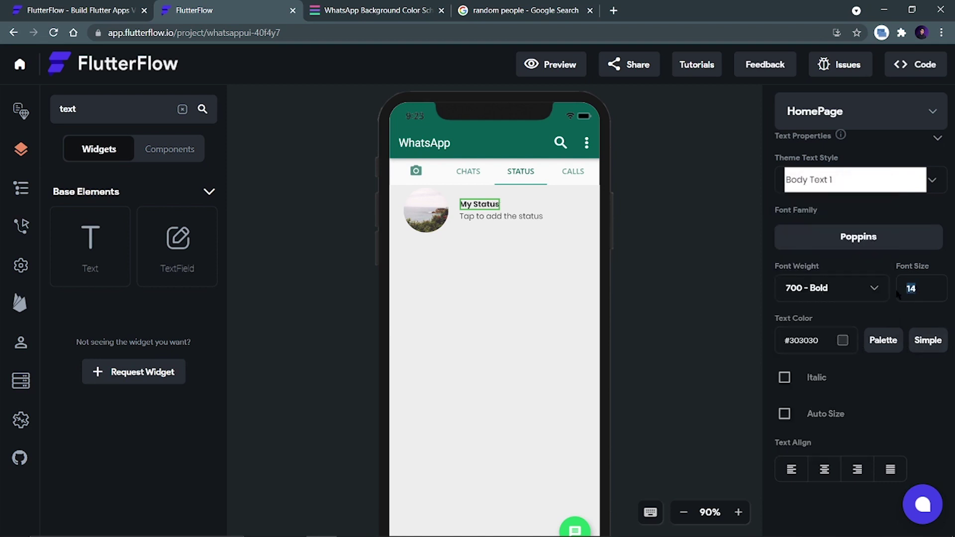
{"action": "type", "text": "18"}
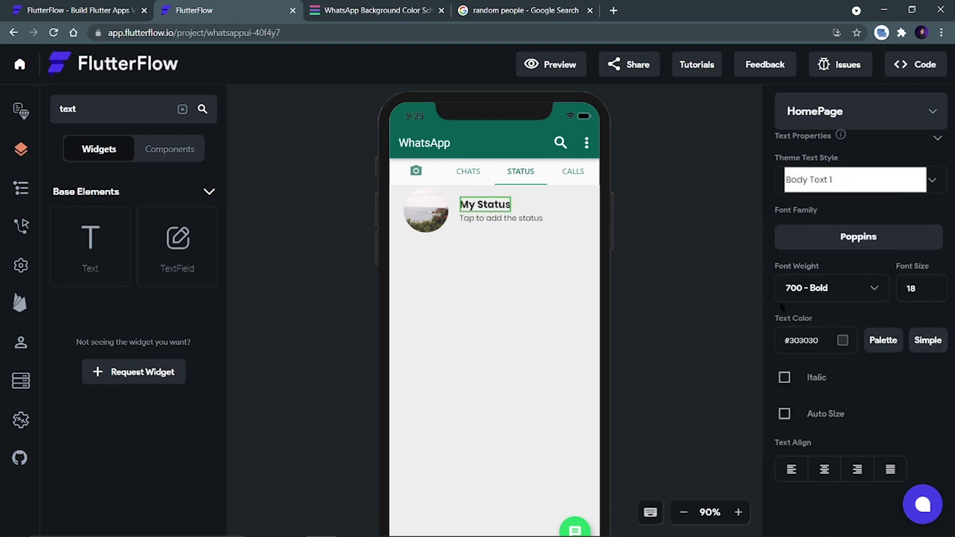
{"action": "key", "text": "BackSpace"}
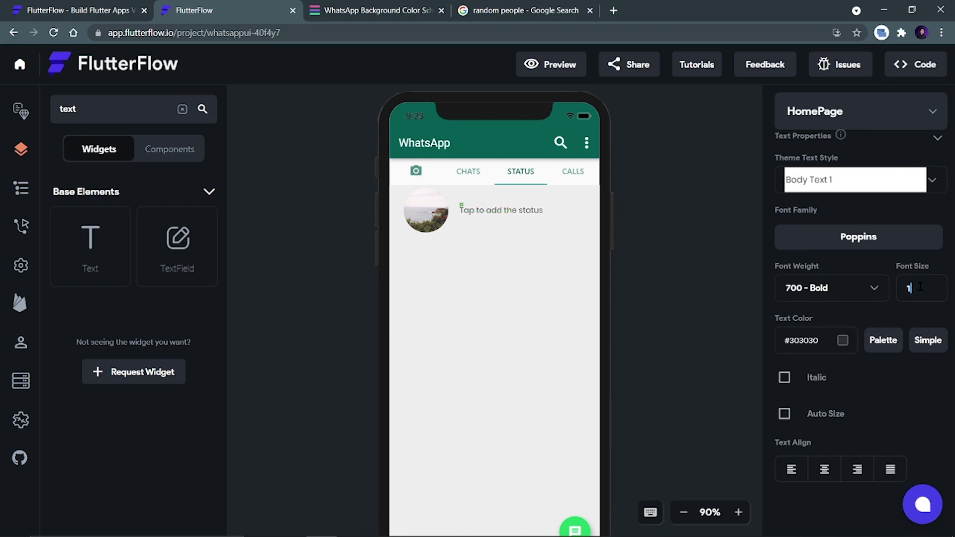
{"action": "type", "text": "6"}
{"action": "left_click", "coordinate": [641, 252]}
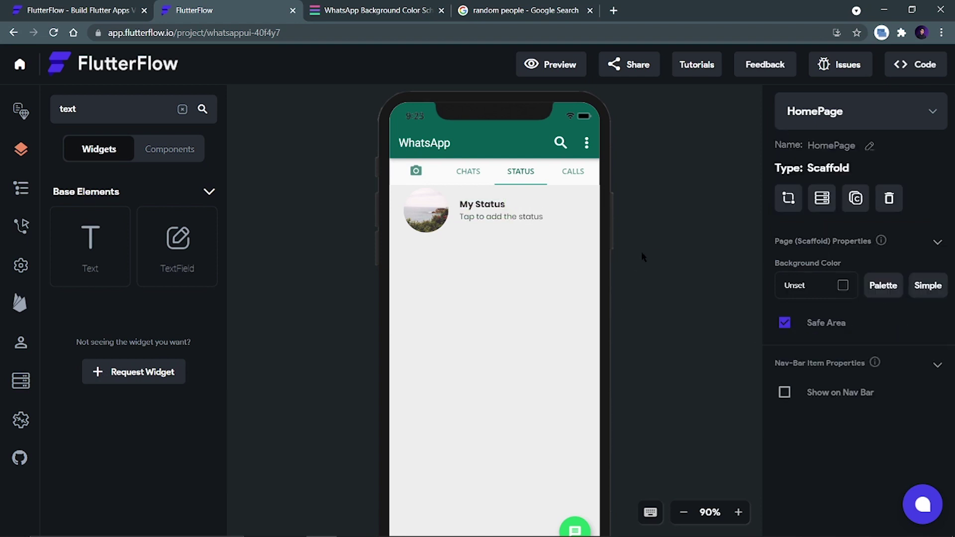
Copy a portrait photo's image address from Google Images and select the status avatar.
{"action": "left_click", "coordinate": [490, 10]}
{"action": "right_click", "coordinate": [713, 261]}
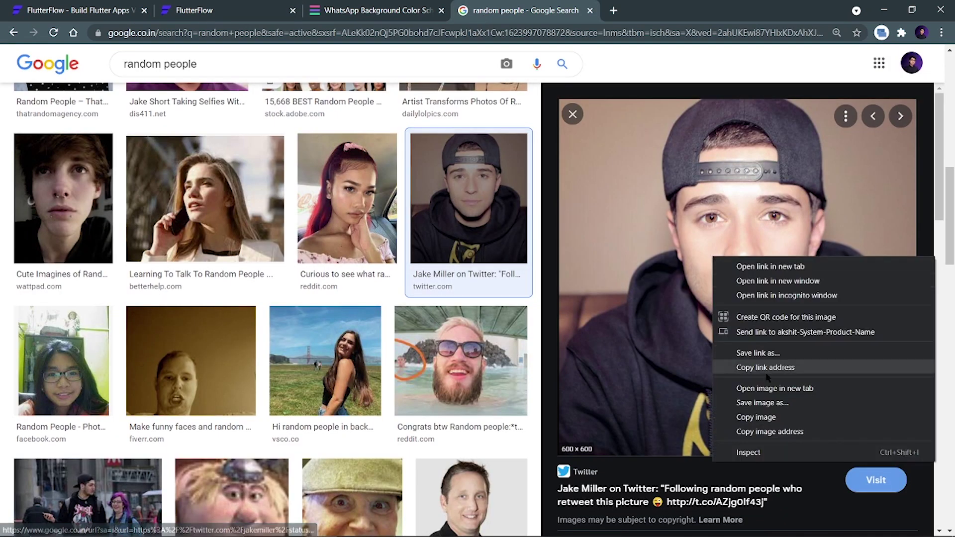
{"action": "left_click", "coordinate": [756, 429]}
{"action": "left_click", "coordinate": [229, 11]}
{"action": "left_click", "coordinate": [423, 211]}
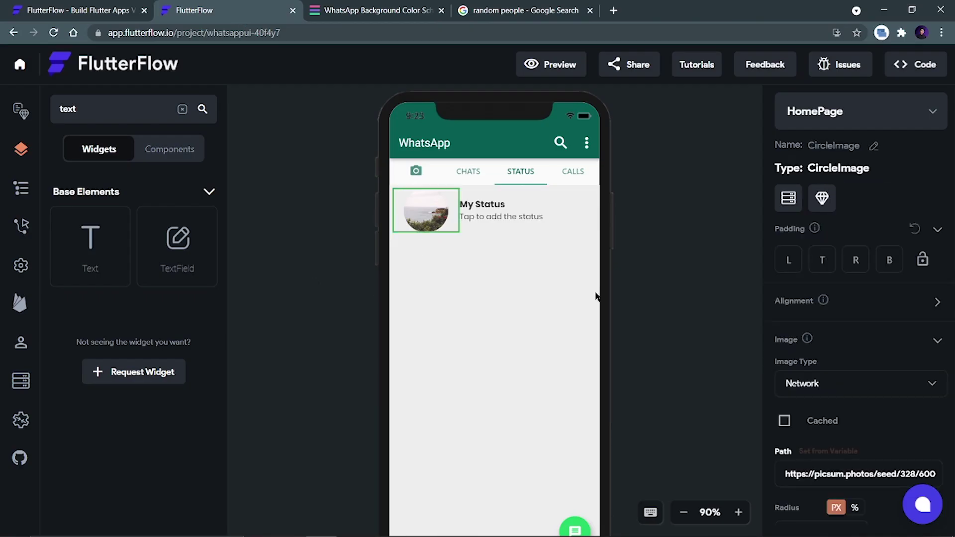
Set the status avatar's image path to the copied photo URL, then search widgets for 'div'.
{"action": "triple_click", "coordinate": [821, 473]}
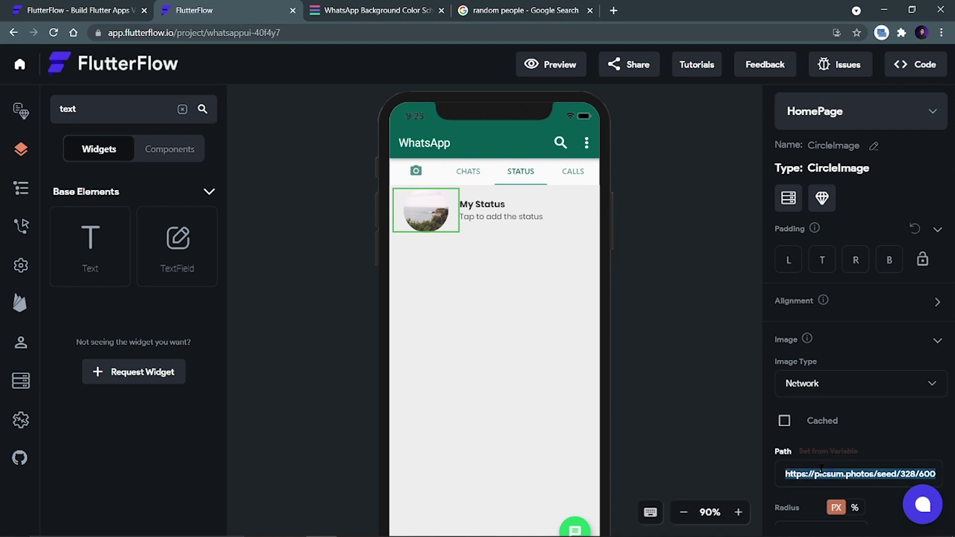
{"action": "key", "text": "ctrl+v"}
{"action": "left_click", "coordinate": [738, 315]}
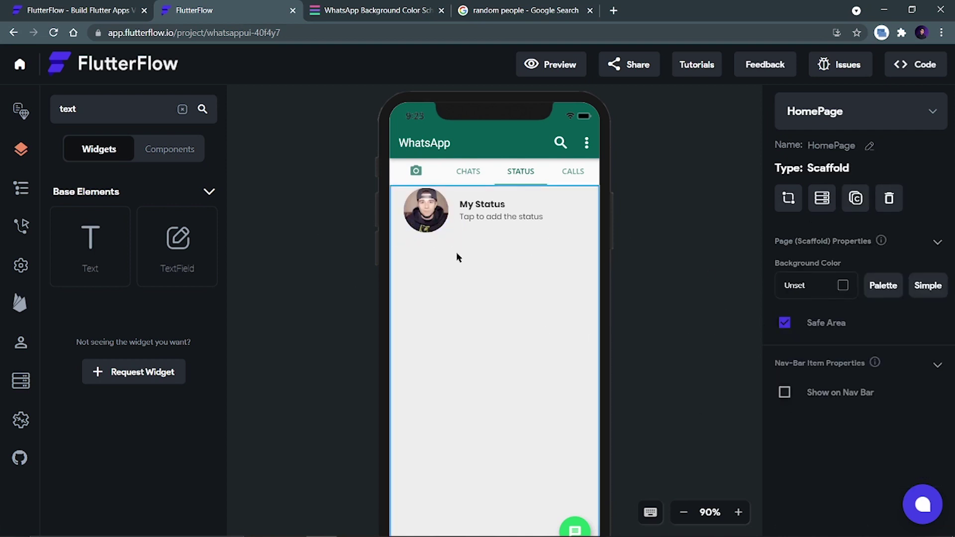
{"action": "key", "text": "BackSpace"}
{"action": "key", "text": "BackSpace"}
{"action": "key", "text": "BackSpace"}
{"action": "key", "text": "BackSpace"}
{"action": "type", "text": "div"}
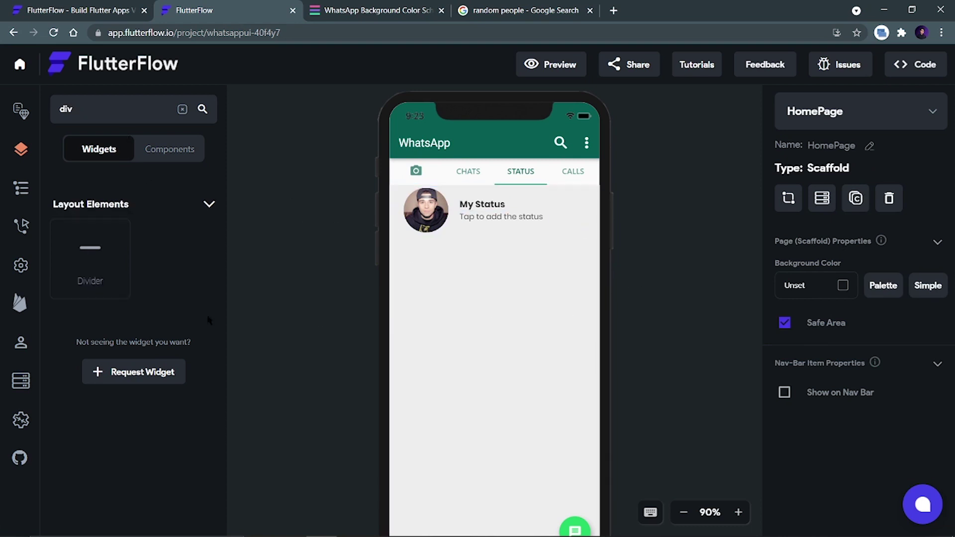
Attempt to drop a Divider below the status row, then browse the page's Widget Tree.
{"action": "left_click_drag", "start_coordinate": [90, 249], "coordinate": [459, 365]}
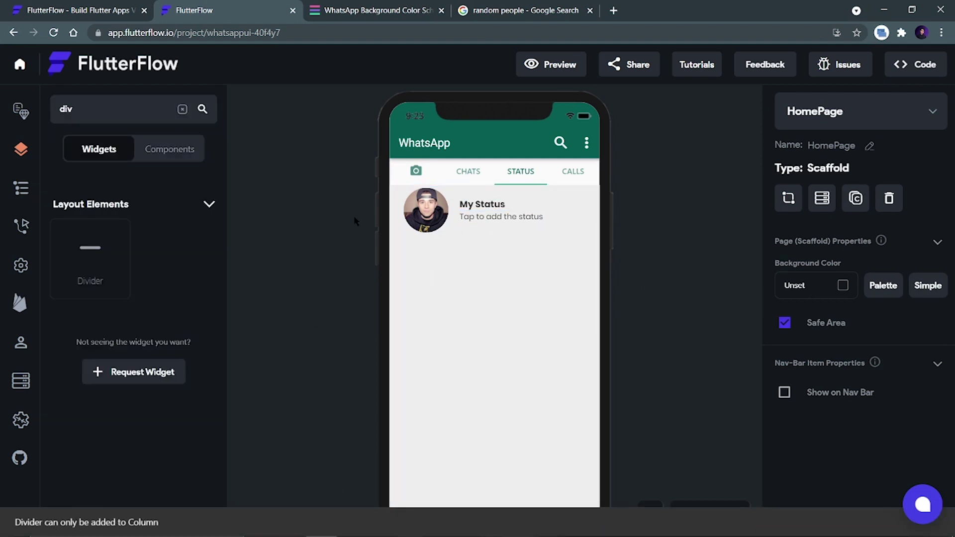
{"action": "left_click", "coordinate": [21, 188]}
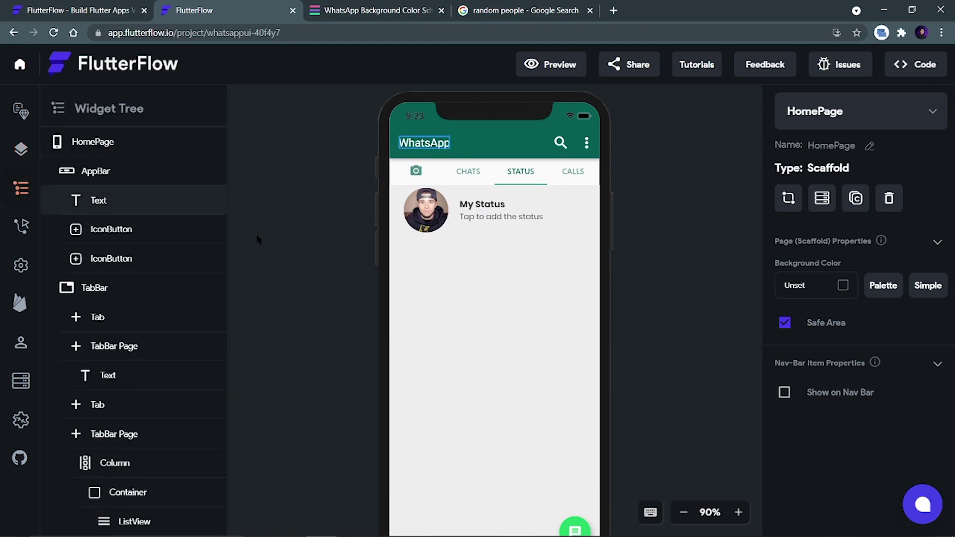
{"action": "scroll", "coordinate": [177, 287], "scroll_direction": "down", "scroll_amount": 6}
{"action": "scroll", "coordinate": [178, 291], "scroll_direction": "down", "scroll_amount": 3}
{"action": "scroll", "coordinate": [178, 291], "scroll_direction": "up", "scroll_amount": 3}
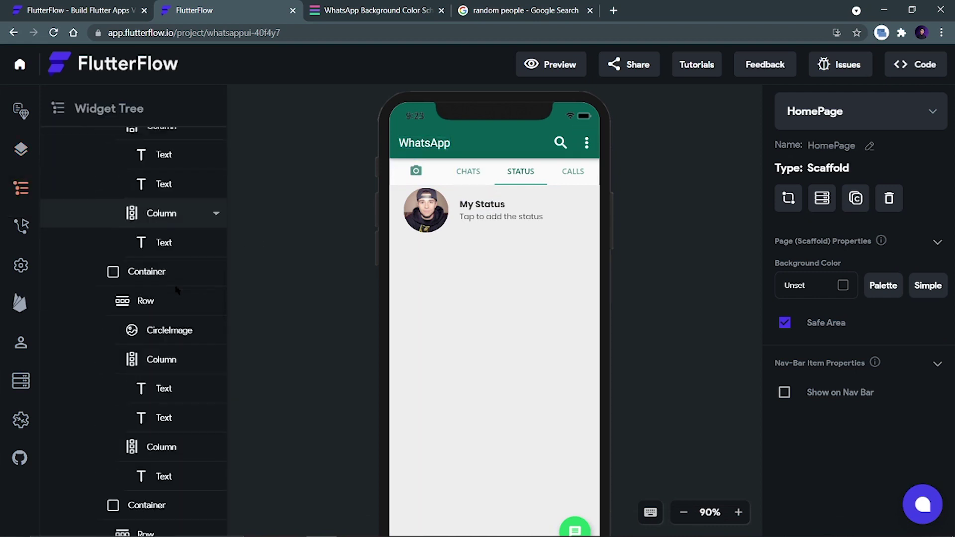
{"action": "scroll", "coordinate": [174, 293], "scroll_direction": "down", "scroll_amount": 3}
{"action": "scroll", "coordinate": [169, 295], "scroll_direction": "up", "scroll_amount": 2}
{"action": "scroll", "coordinate": [167, 296], "scroll_direction": "down", "scroll_amount": 10}
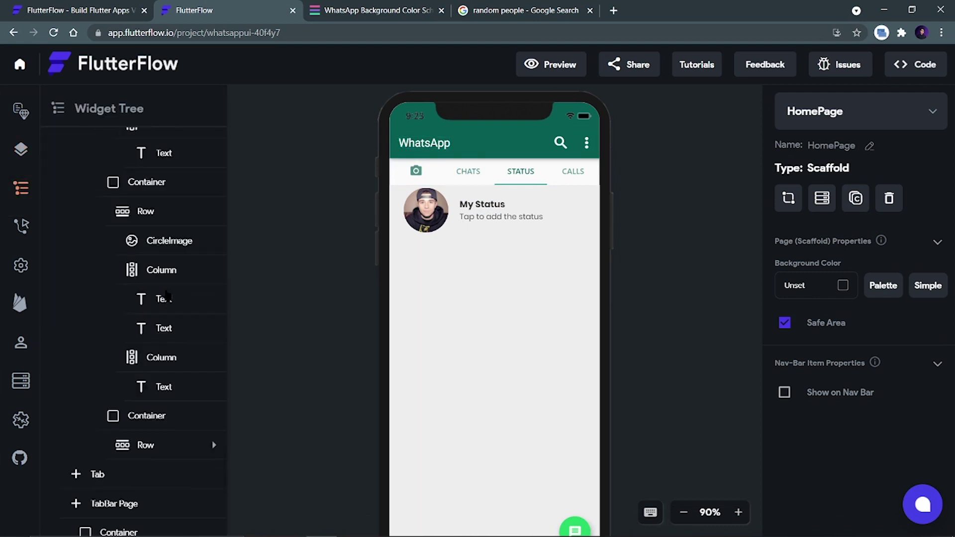
{"action": "scroll", "coordinate": [167, 296], "scroll_direction": "up", "scroll_amount": 2}
{"action": "scroll", "coordinate": [159, 373], "scroll_direction": "down", "scroll_amount": 2}
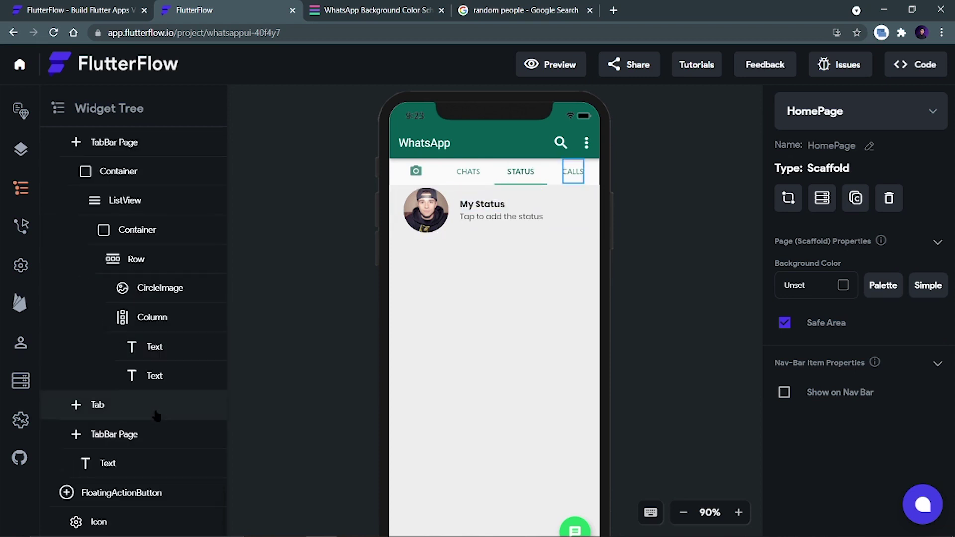
Cut the My Status row and drop a Column into the status list.
{"action": "left_click", "coordinate": [133, 235]}
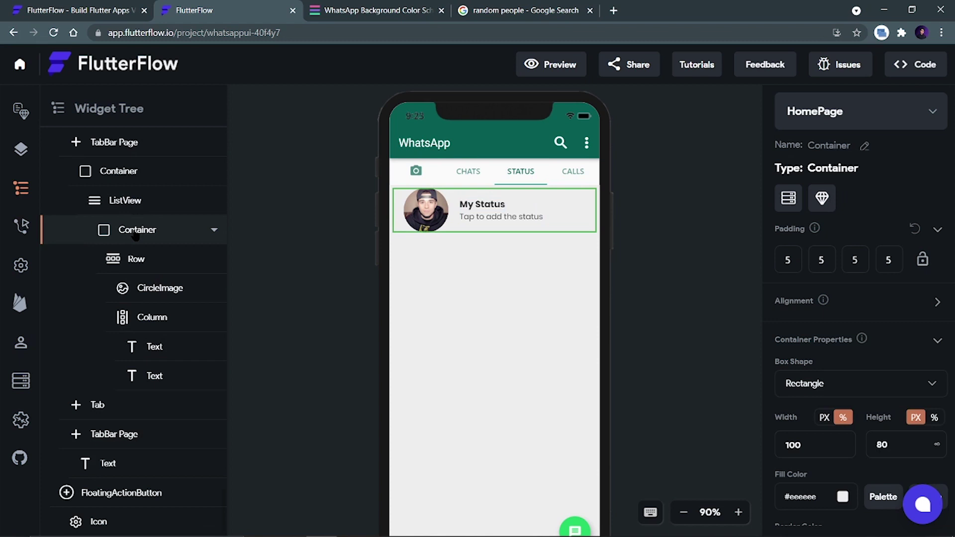
{"action": "key", "text": "ctrl+x"}
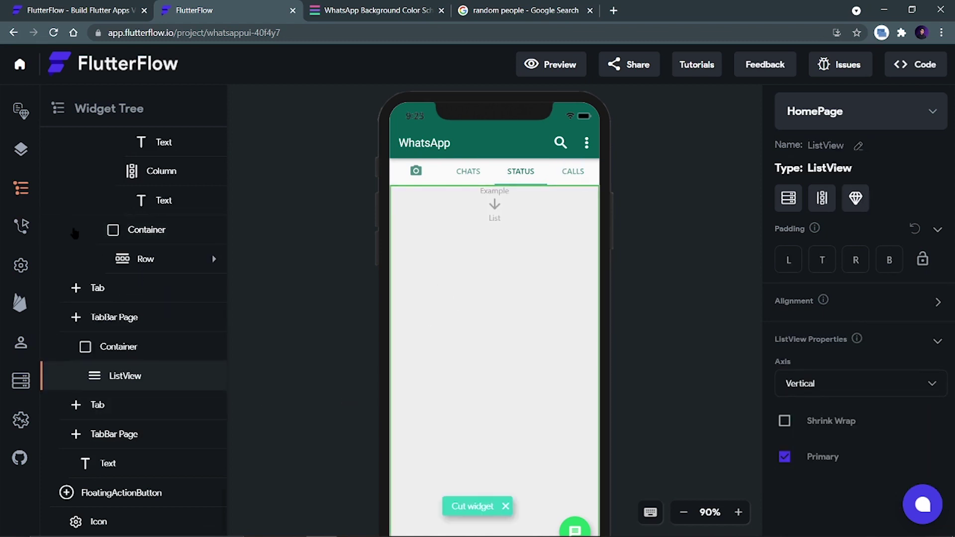
{"action": "left_click", "coordinate": [20, 110]}
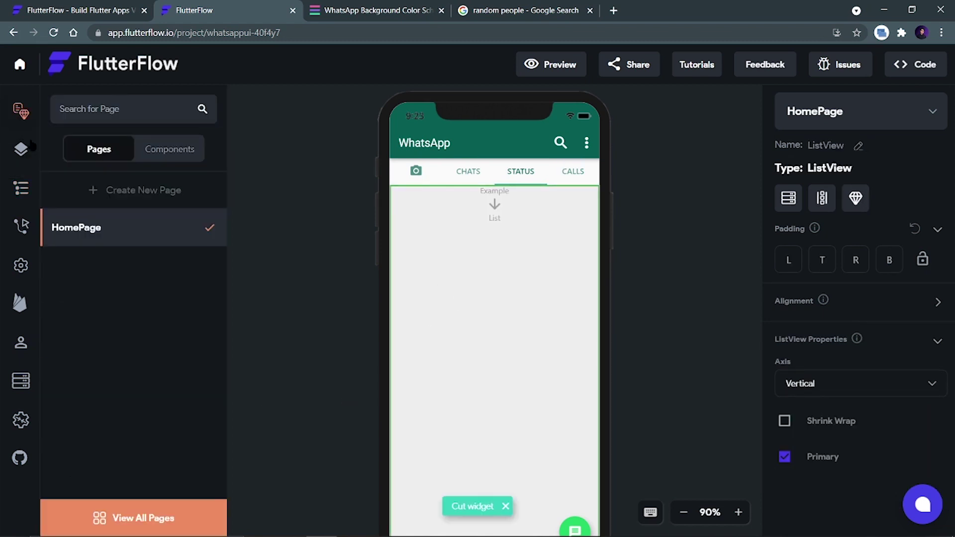
{"action": "left_click", "coordinate": [20, 149]}
{"action": "left_click", "coordinate": [106, 110]}
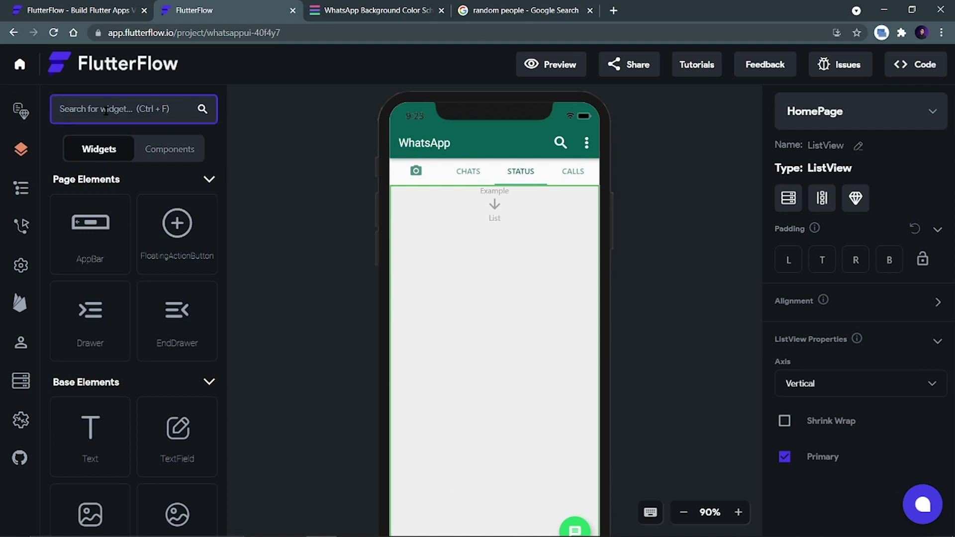
{"action": "type", "text": "colu"}
{"action": "left_click_drag", "start_coordinate": [90, 256], "coordinate": [460, 219]}
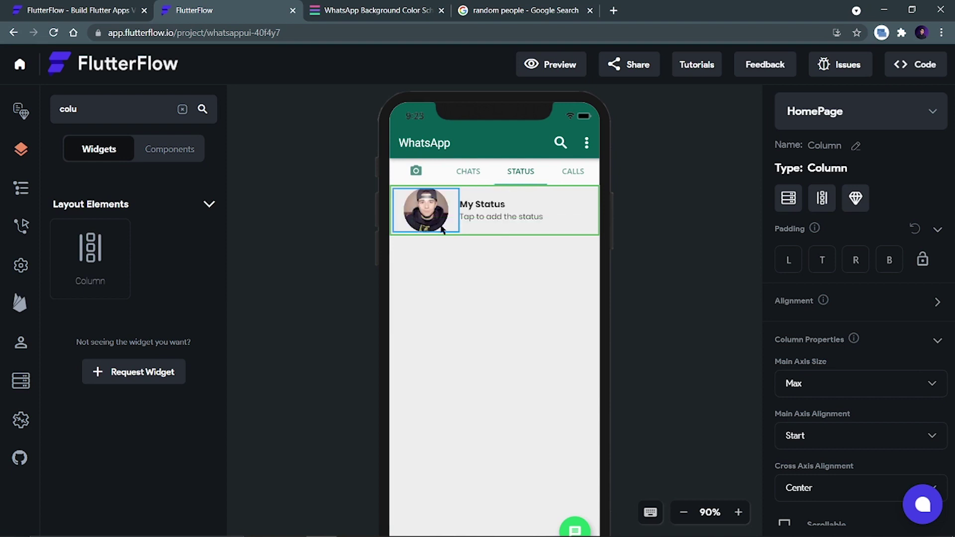
Place a Divider beneath the My Status row, then select the status ListView.
{"action": "left_click_drag", "start_coordinate": [86, 114], "coordinate": [52, 113]}
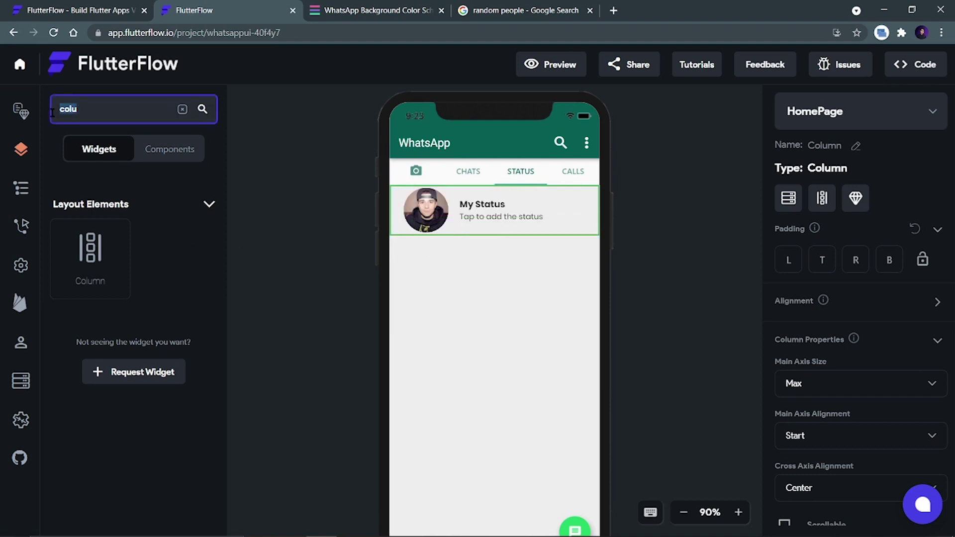
{"action": "type", "text": "div"}
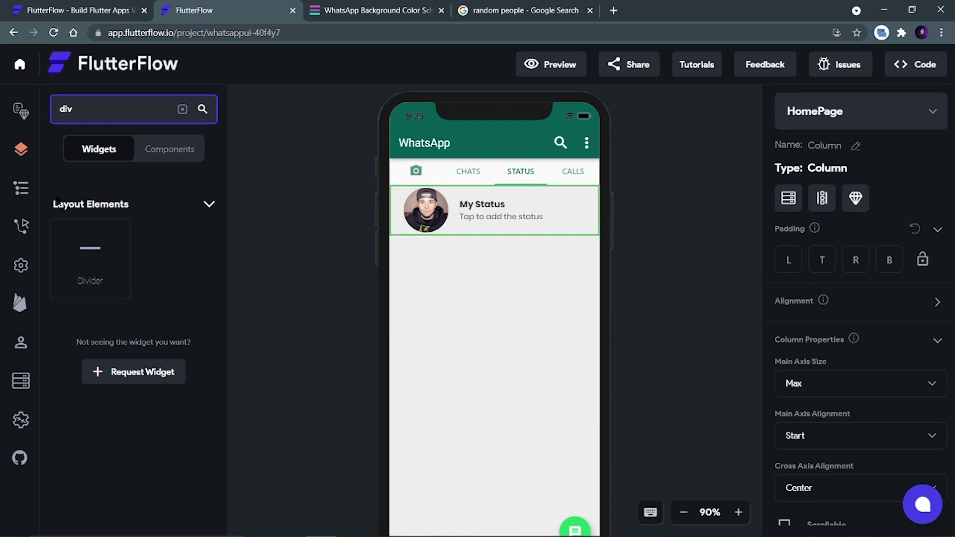
{"action": "left_click_drag", "start_coordinate": [56, 254], "coordinate": [471, 240]}
{"action": "left_click", "coordinate": [690, 344]}
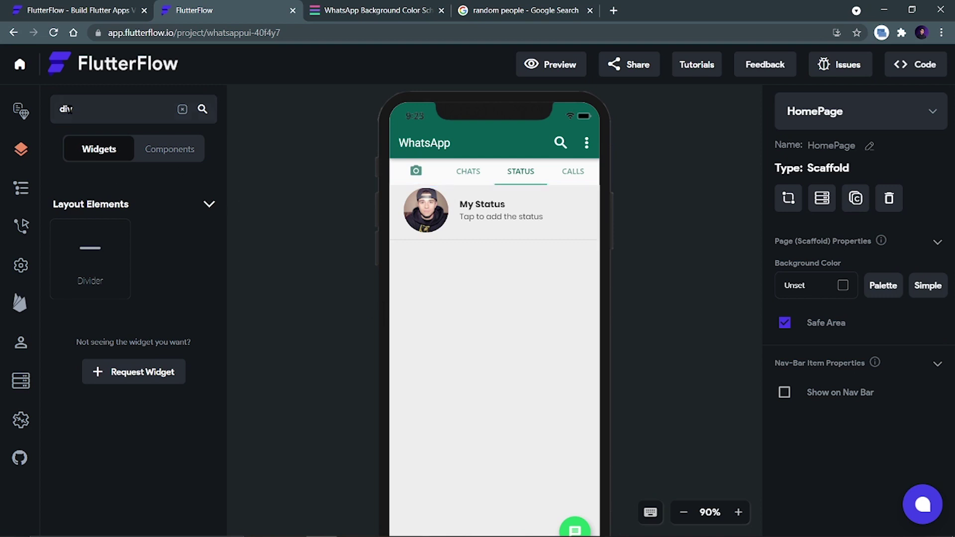
{"action": "left_click", "coordinate": [426, 286]}
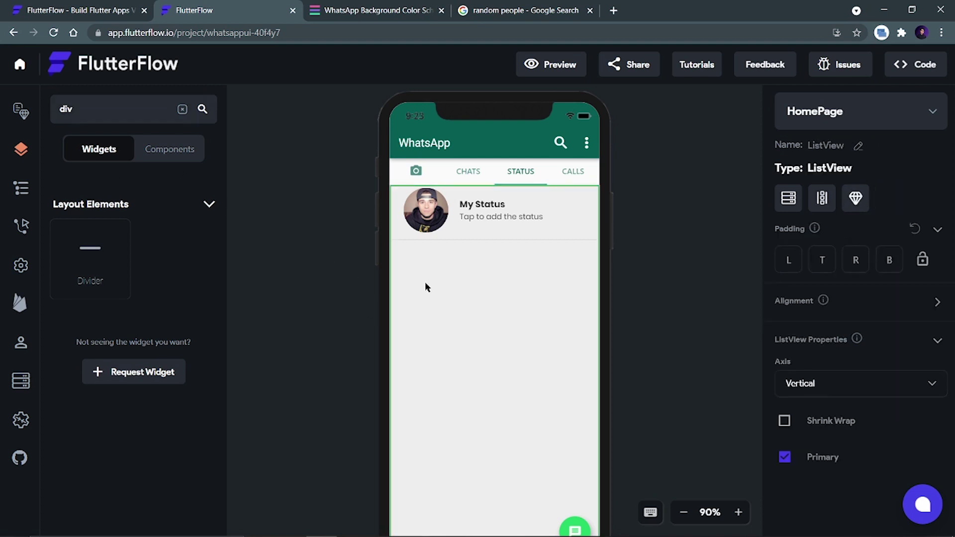
Paste the status row twice and set the second avatar's path to a web photo of a woman on the phone.
{"action": "key", "text": "ctrl+v"}
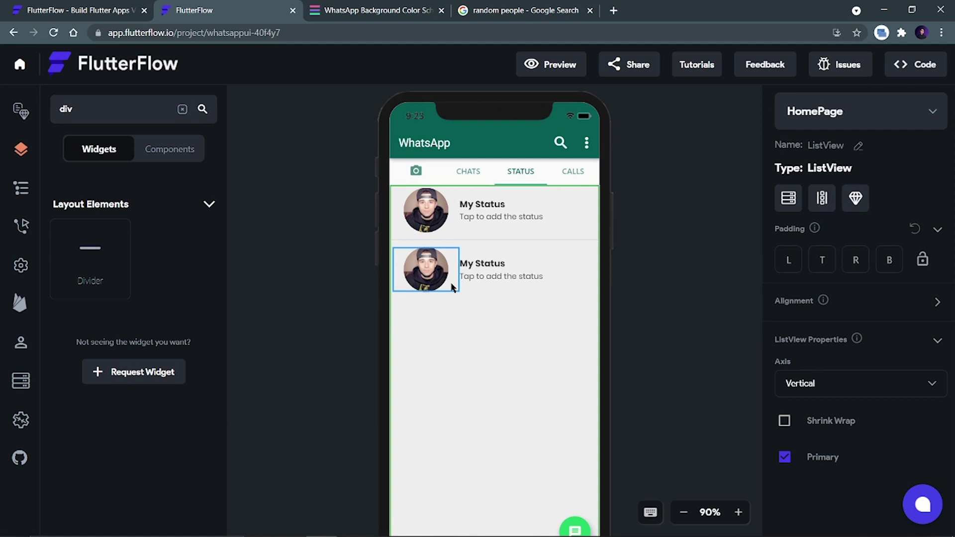
{"action": "key", "text": "ctrl+v"}
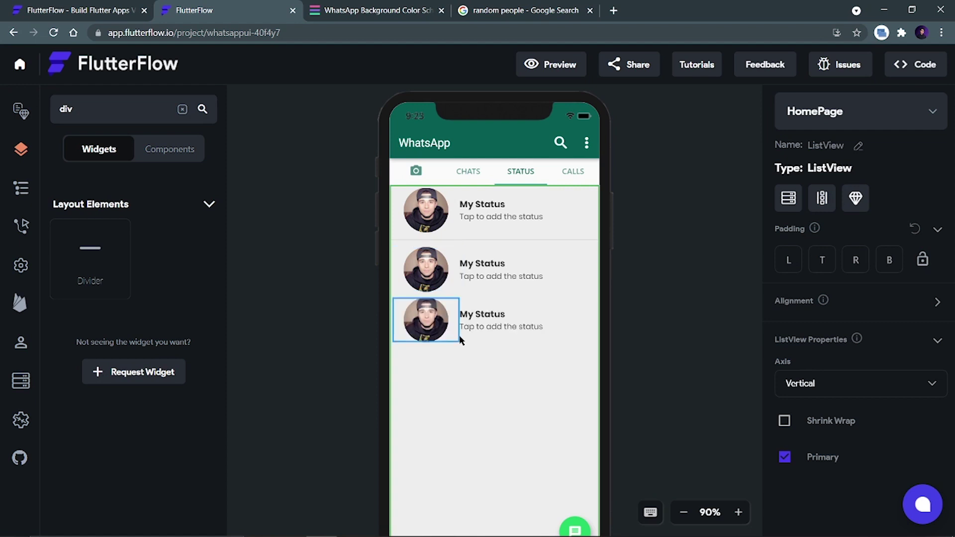
{"action": "left_click", "coordinate": [426, 269]}
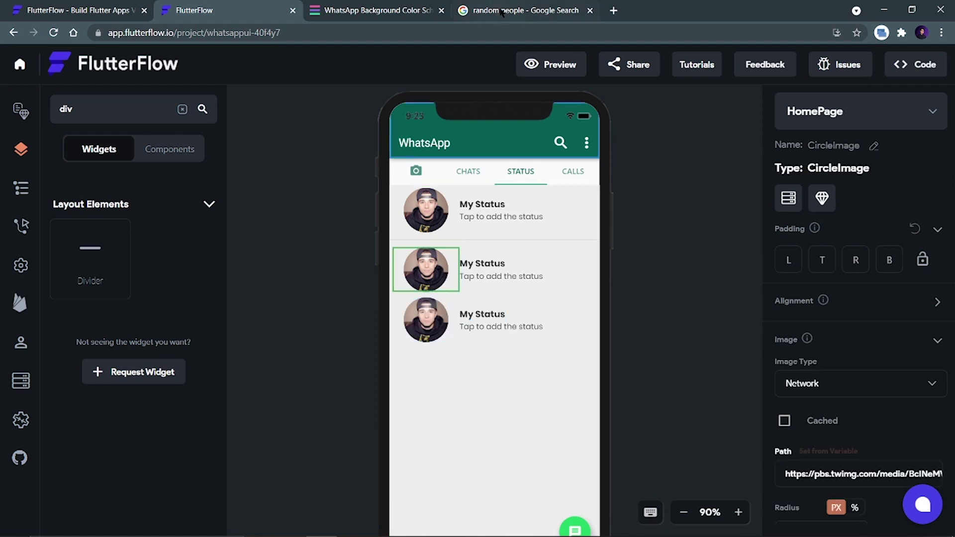
{"action": "left_click", "coordinate": [519, 10]}
{"action": "left_click_drag", "start_coordinate": [233, 258], "coordinate": [738, 277]}
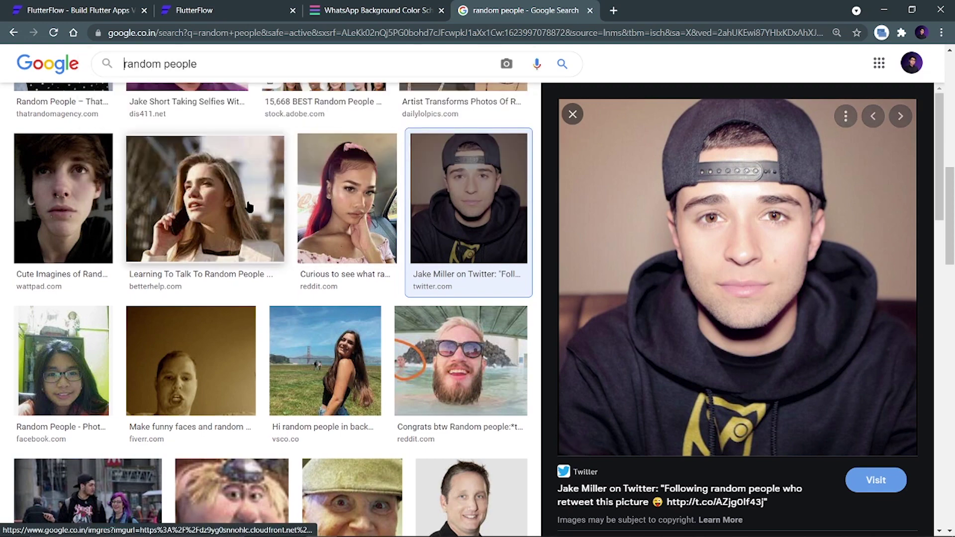
{"action": "right_click", "coordinate": [738, 288]}
{"action": "left_click", "coordinate": [761, 457]}
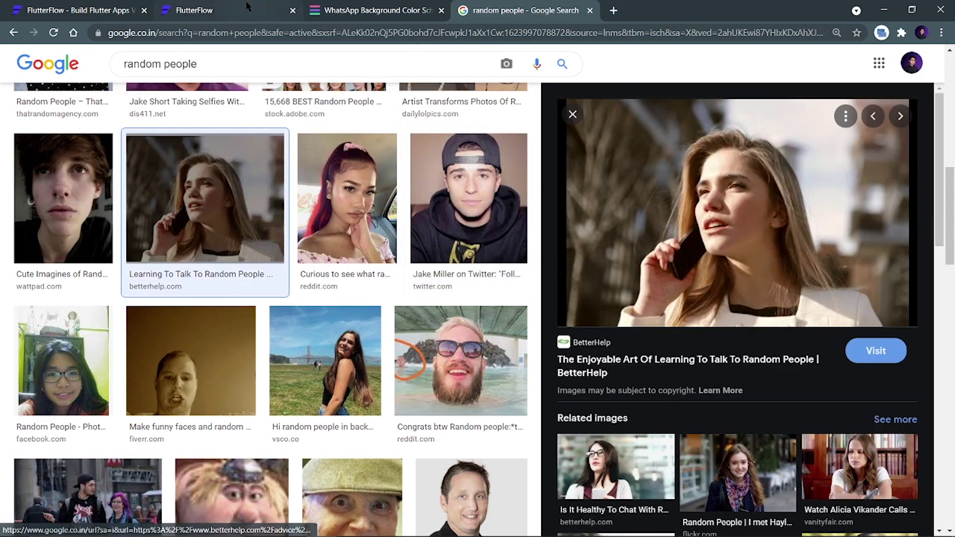
{"action": "left_click", "coordinate": [233, 10]}
{"action": "triple_click", "coordinate": [840, 470]}
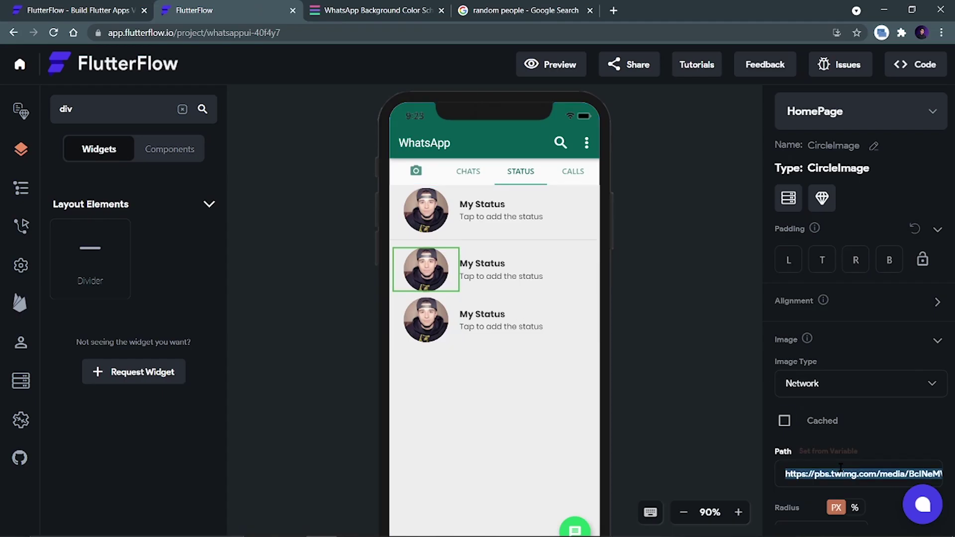
{"action": "key", "text": "ctrl+v"}
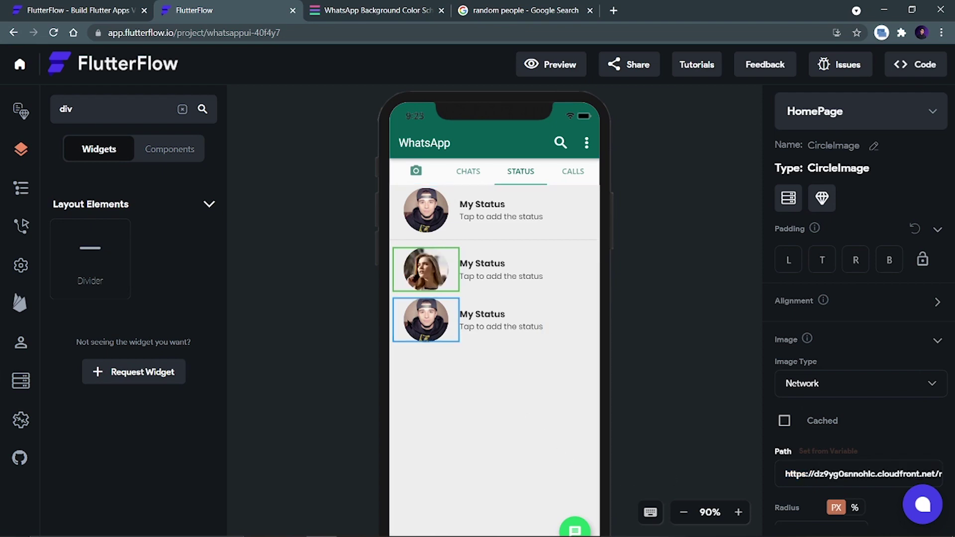
Set the third row's avatar path to a copied web photo of a girl with glasses.
{"action": "left_click", "coordinate": [485, 10]}
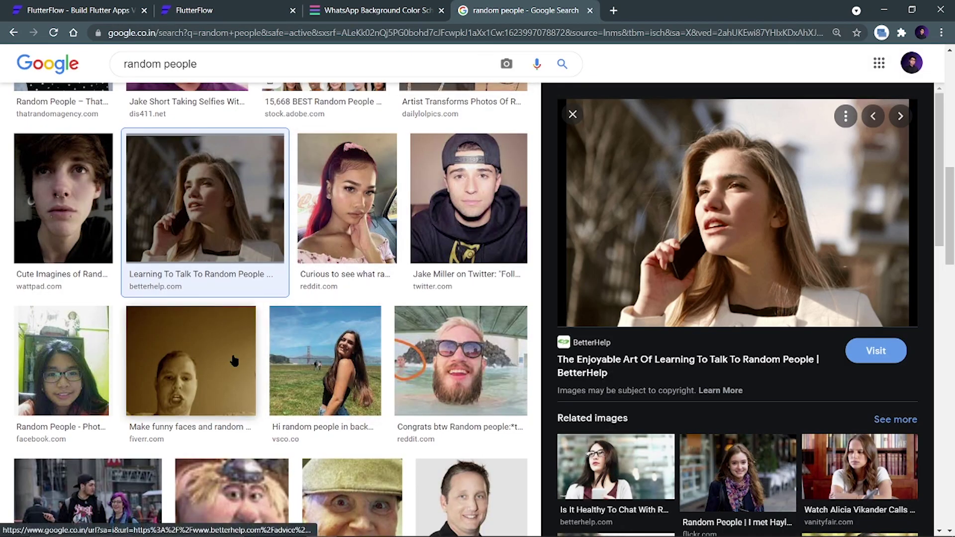
{"action": "left_click", "coordinate": [234, 363]}
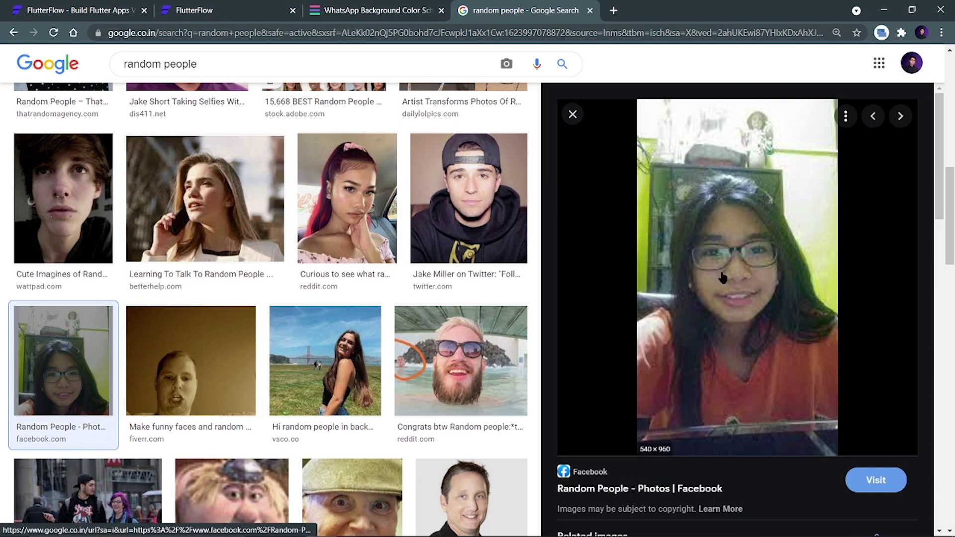
{"action": "right_click", "coordinate": [721, 273]}
{"action": "left_click", "coordinate": [746, 442]}
{"action": "left_click", "coordinate": [222, 10]}
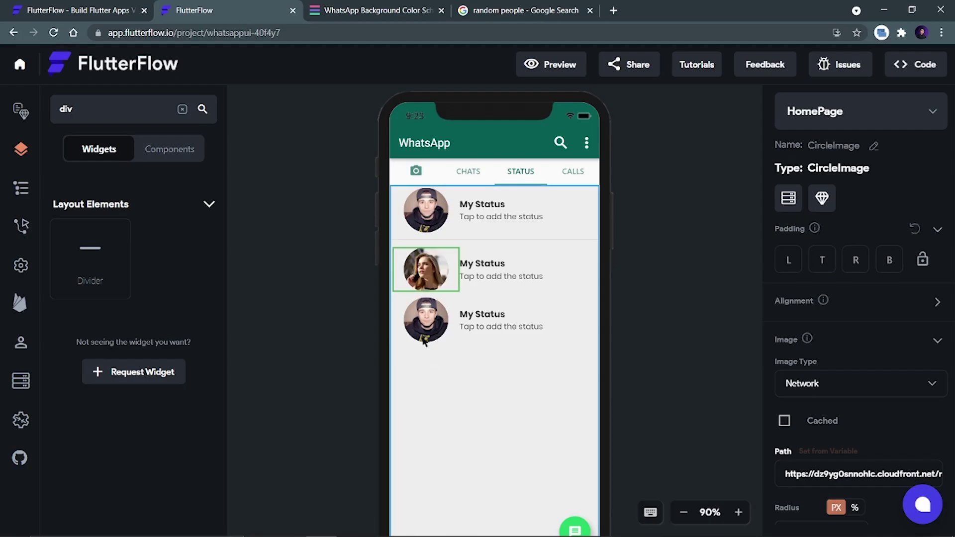
{"action": "left_click", "coordinate": [425, 320]}
{"action": "triple_click", "coordinate": [850, 474]}
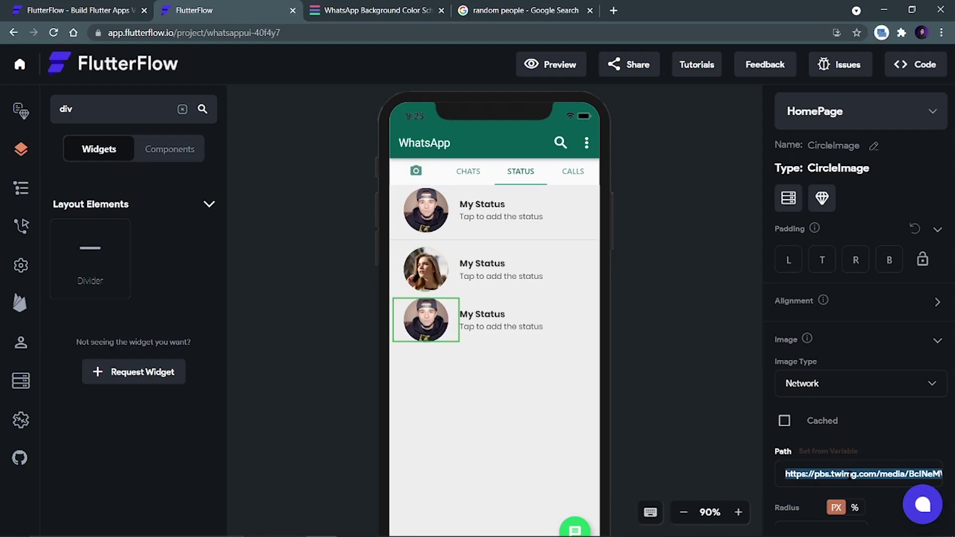
{"action": "key", "text": "ctrl+v"}
Replace the second and third row titles with phone numbers.
{"action": "left_click", "coordinate": [482, 263]}
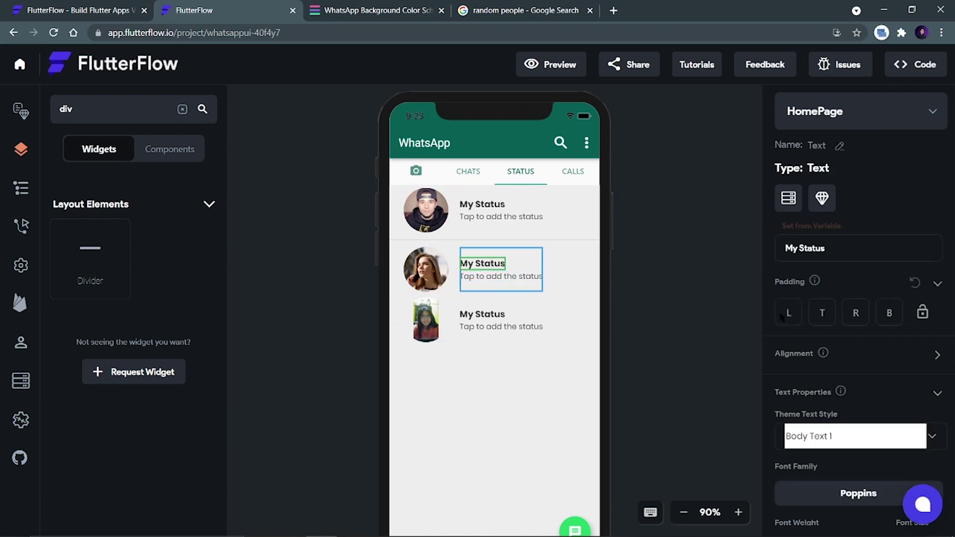
{"action": "left_click_drag", "start_coordinate": [833, 251], "coordinate": [782, 248]}
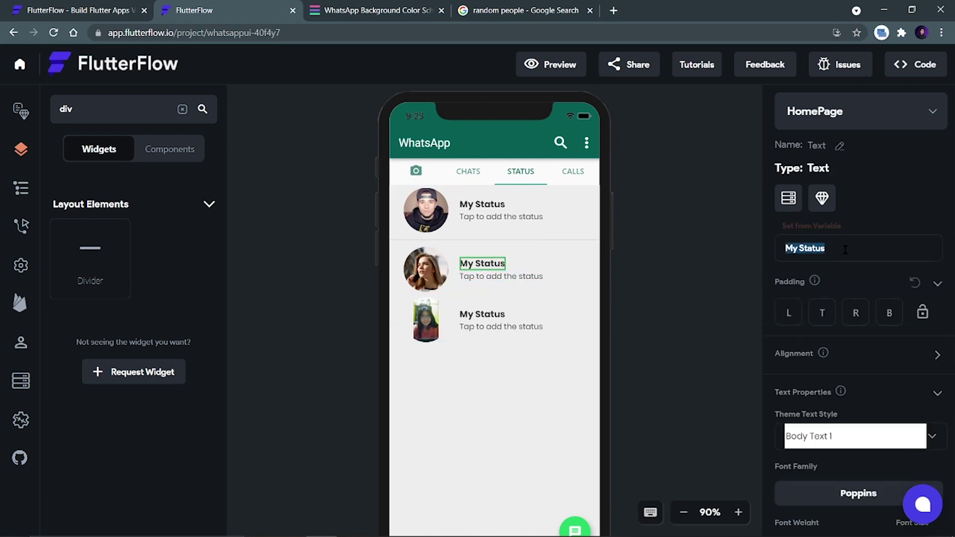
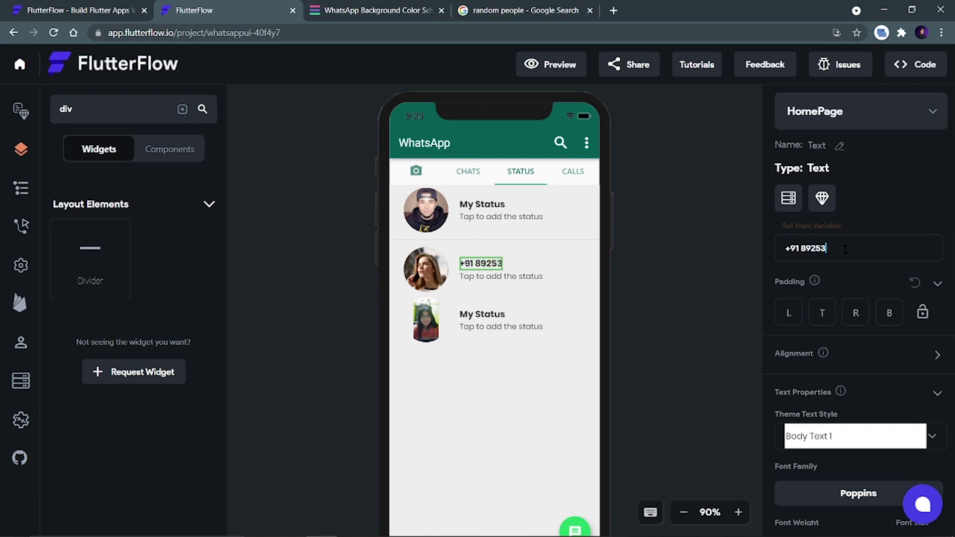
{"action": "left_click", "coordinate": [482, 314]}
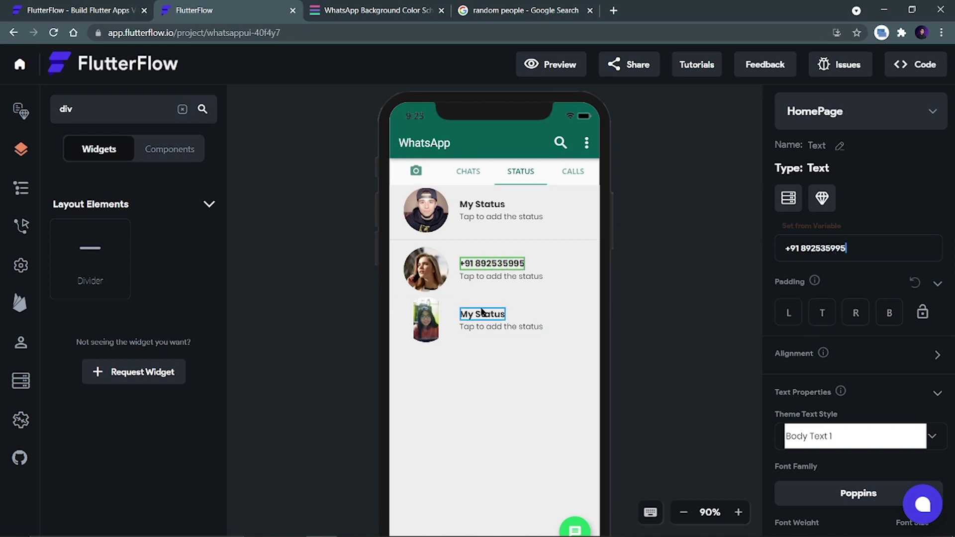
{"action": "left_click_drag", "start_coordinate": [829, 251], "coordinate": [758, 252]}
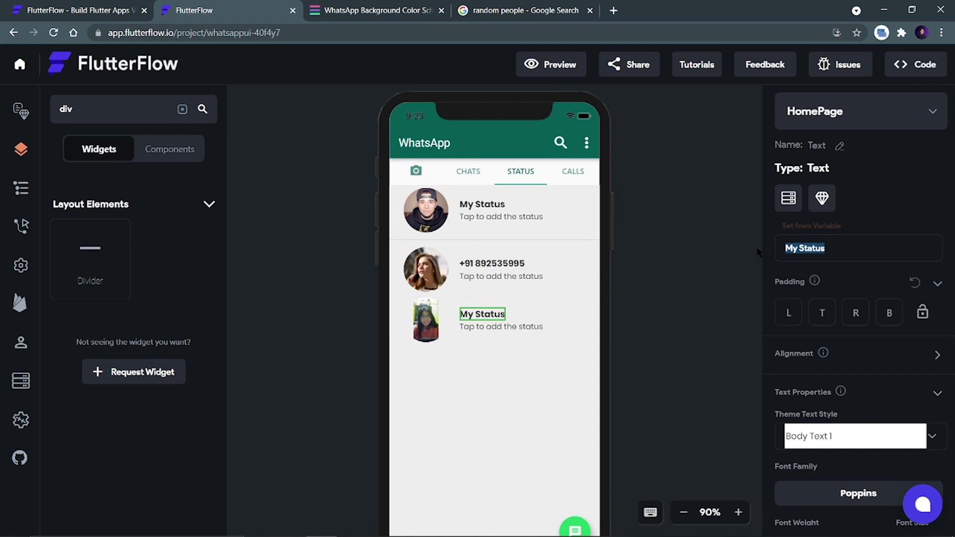
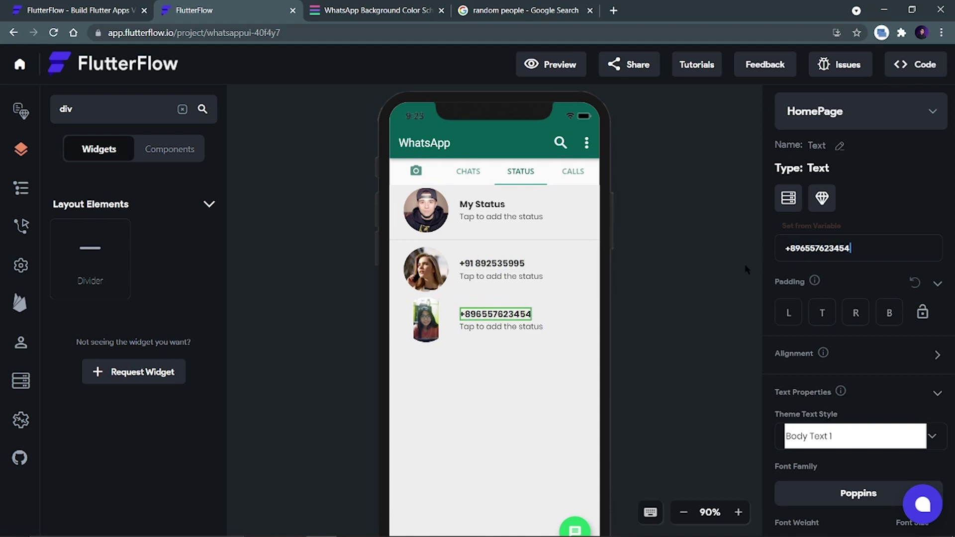
Set the second and third subtitles to '49 Minutes ago' and '1 Hour ago'.
{"action": "left_click", "coordinate": [482, 283]}
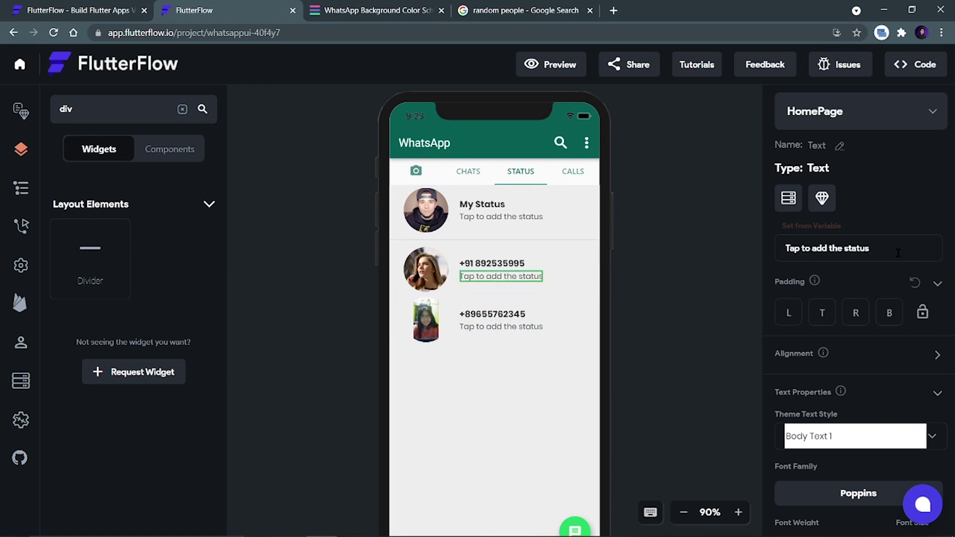
{"action": "left_click_drag", "start_coordinate": [883, 249], "coordinate": [761, 240]}
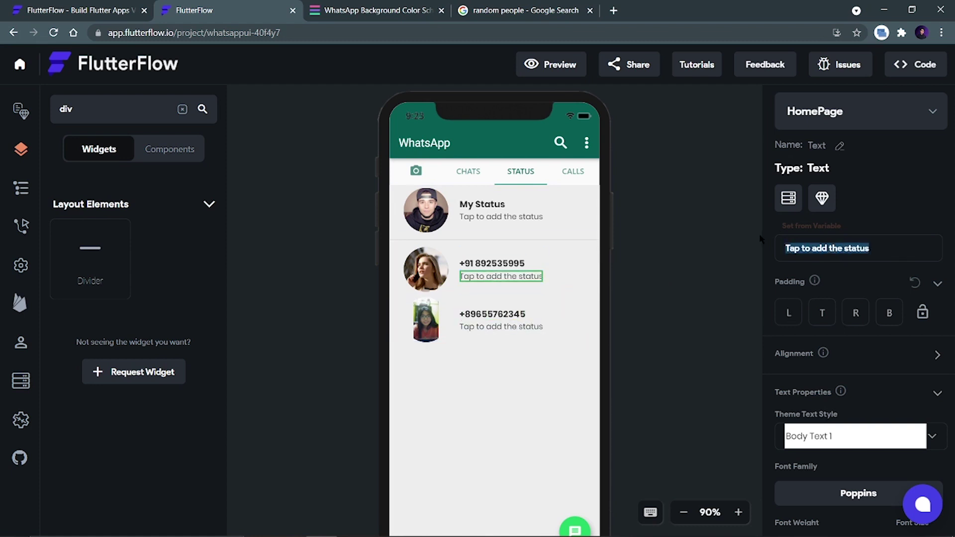
{"action": "type", "text": "49 Minute"}
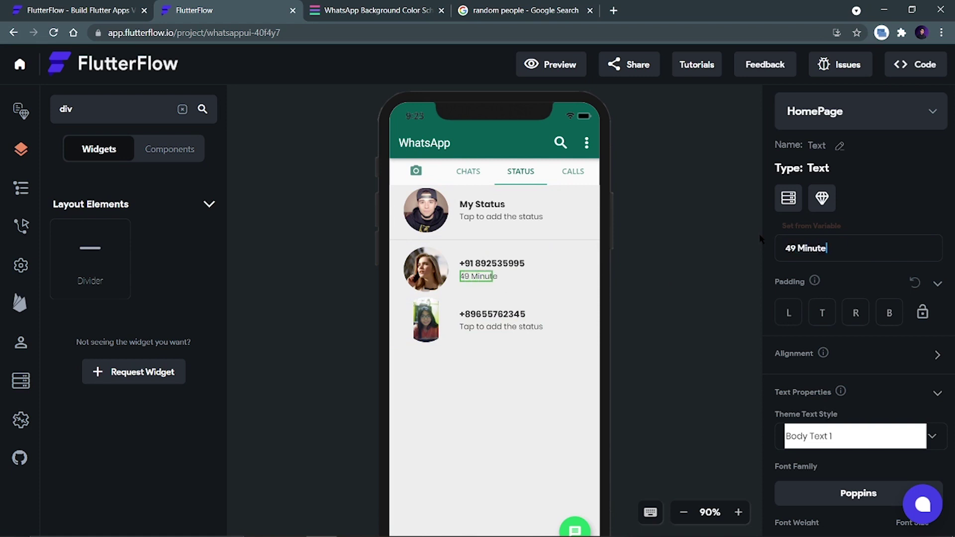
{"action": "type", "text": "s ago"}
{"action": "left_click", "coordinate": [499, 327]}
{"action": "left_click_drag", "start_coordinate": [875, 249], "coordinate": [775, 249]}
{"action": "type", "text": "1 H"}
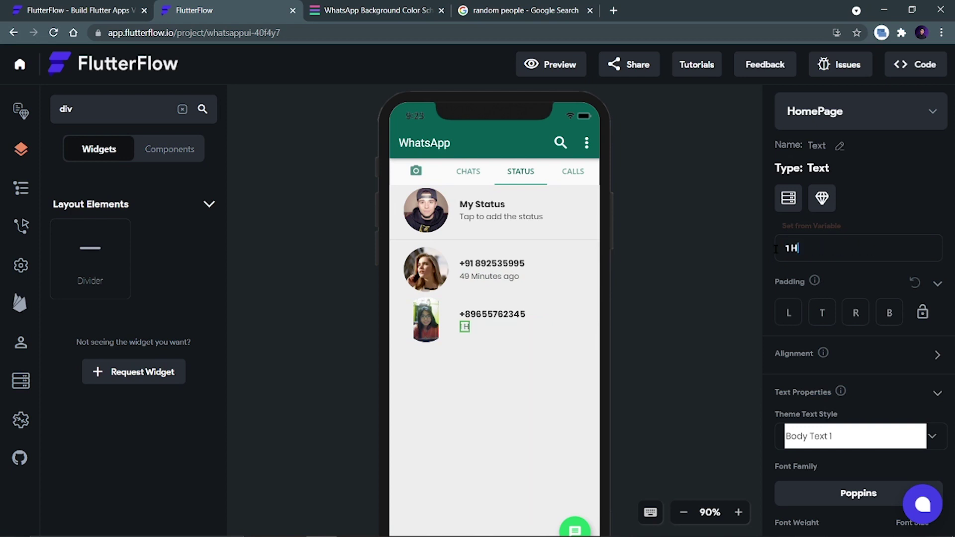
{"action": "type", "text": "our ago"}
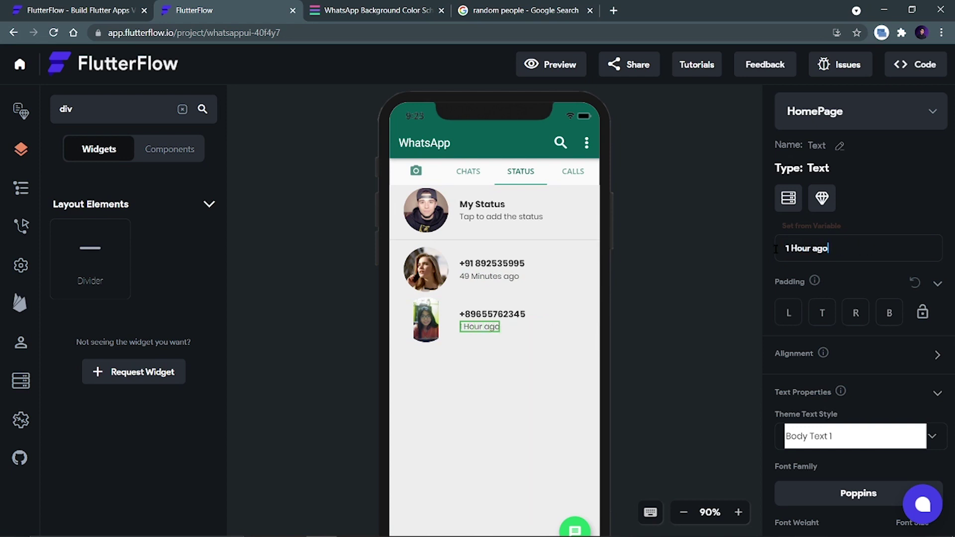
{"action": "left_click", "coordinate": [426, 269]}
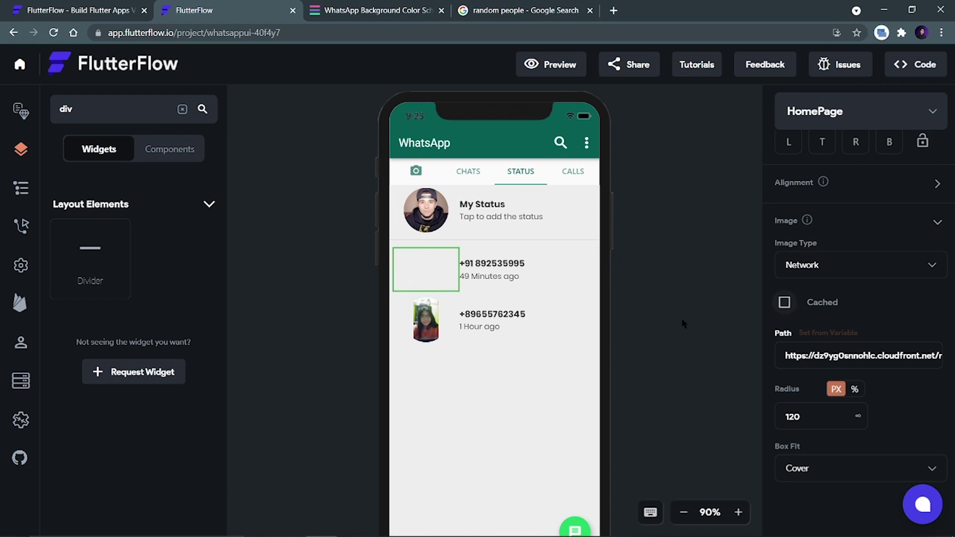
{"action": "left_click", "coordinate": [426, 319]}
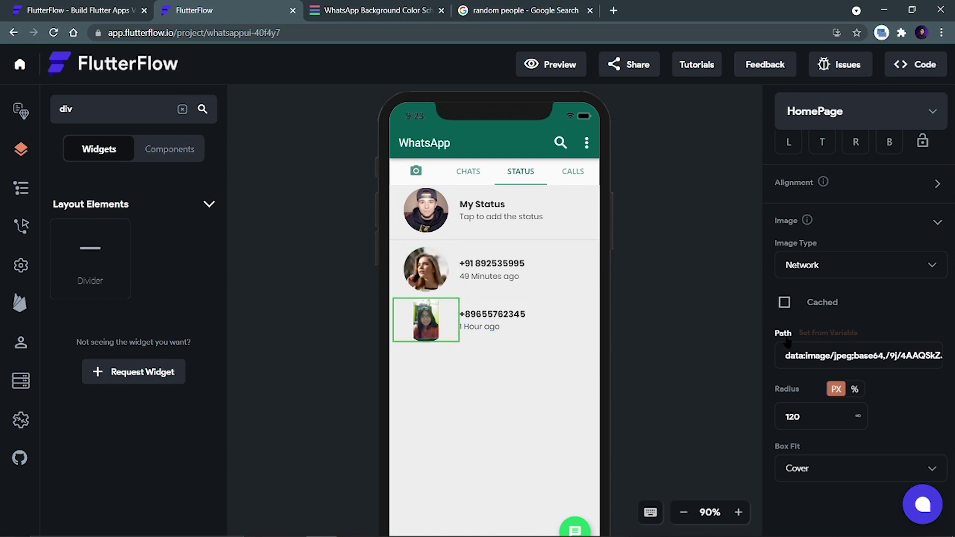
{"action": "left_click", "coordinate": [784, 302]}
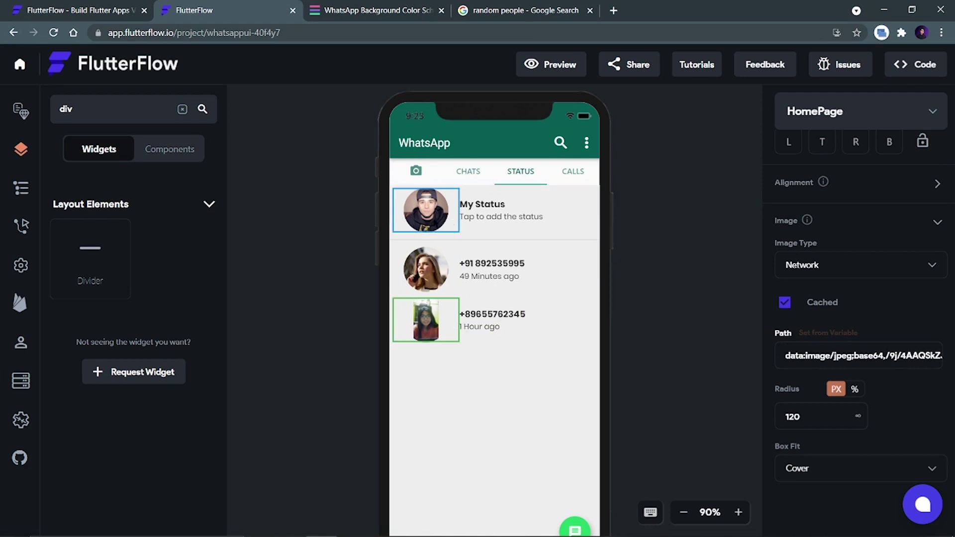
{"action": "left_click", "coordinate": [426, 209]}
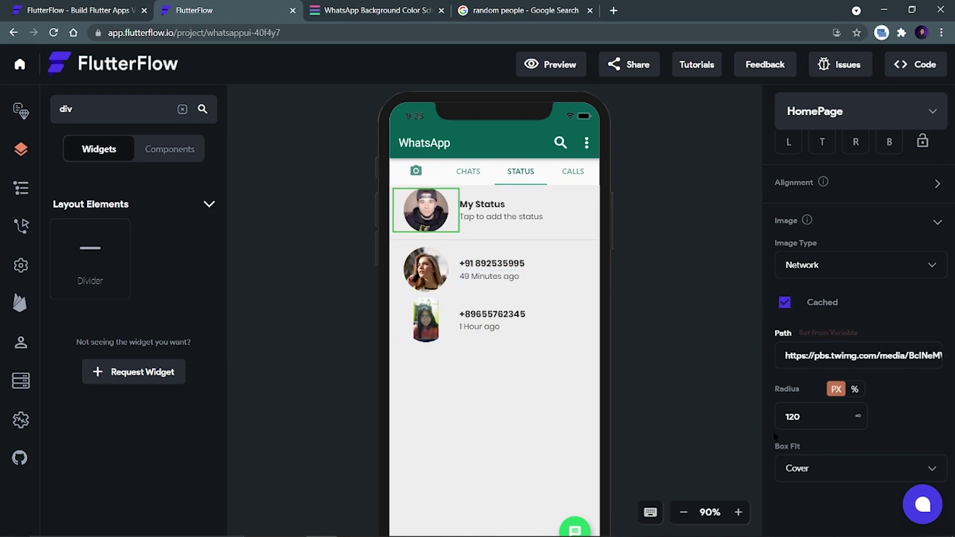
{"action": "left_click", "coordinate": [685, 361]}
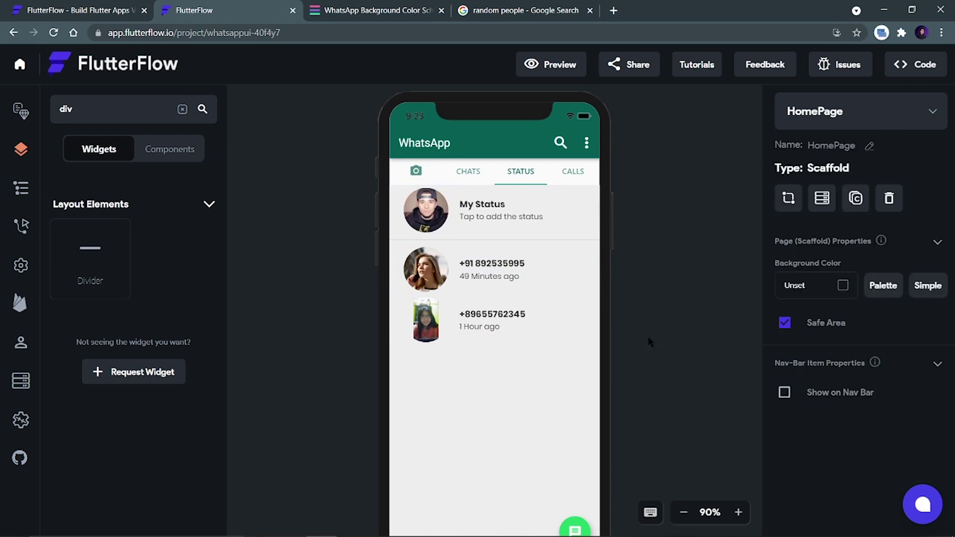
{"action": "scroll", "coordinate": [681, 365], "scroll_direction": "down", "scroll_amount": 2}
{"action": "scroll", "coordinate": [640, 315], "scroll_direction": "up", "scroll_amount": 4}
{"action": "scroll", "coordinate": [640, 315], "scroll_direction": "down", "scroll_amount": 2}
{"action": "scroll", "coordinate": [640, 316], "scroll_direction": "up", "scroll_amount": 1}
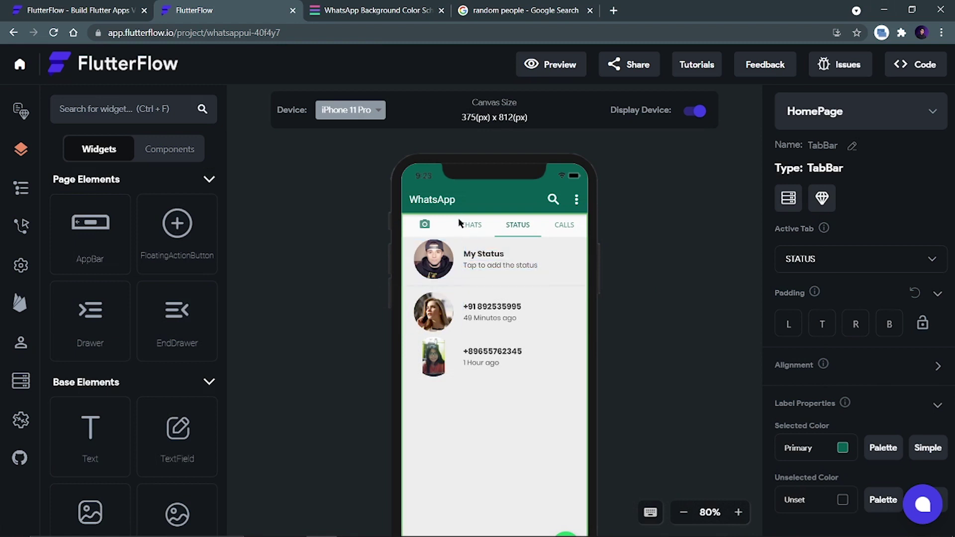
Set the TabBar's Active Tab to CALLS and drop a ListView onto its Tab View 4 page.
{"action": "left_click", "coordinate": [798, 259]}
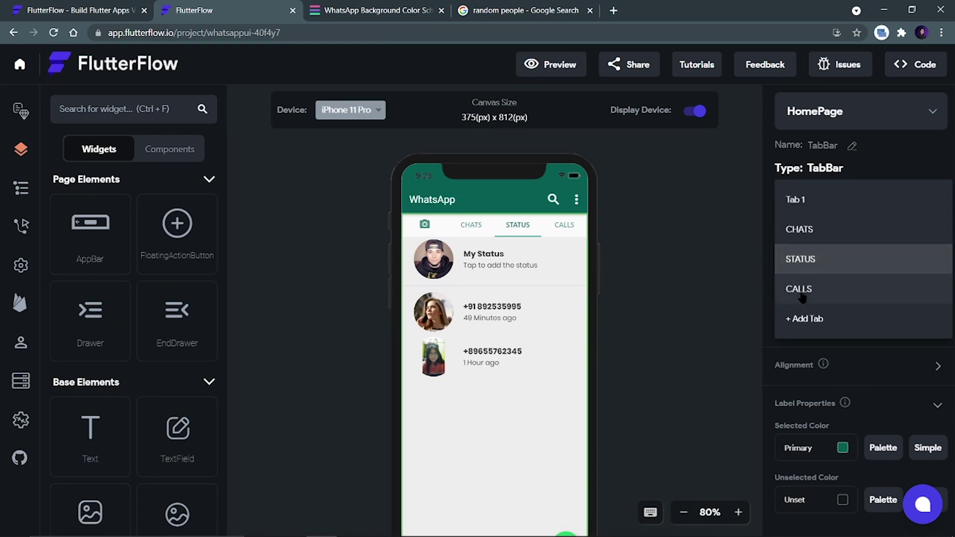
{"action": "left_click", "coordinate": [799, 288]}
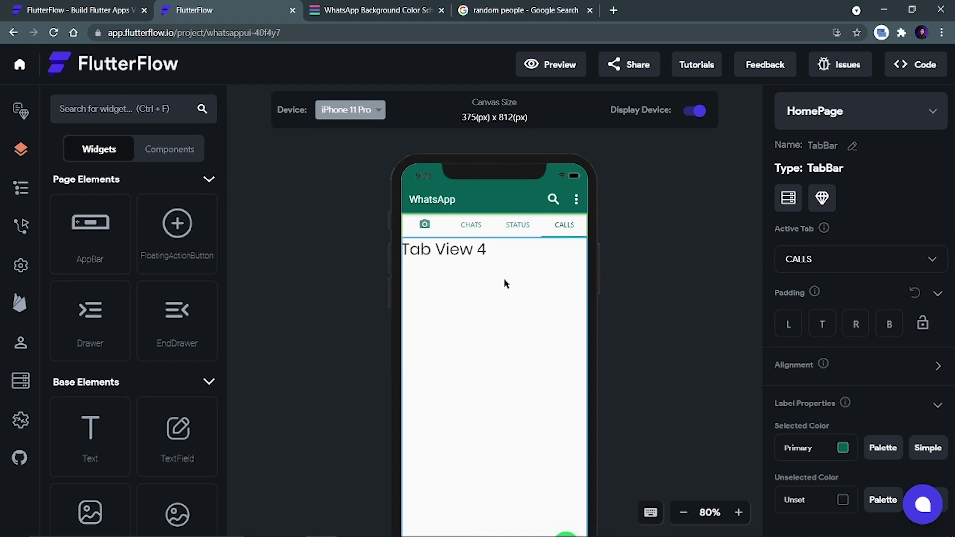
{"action": "left_click", "coordinate": [116, 110]}
{"action": "type", "text": "list"}
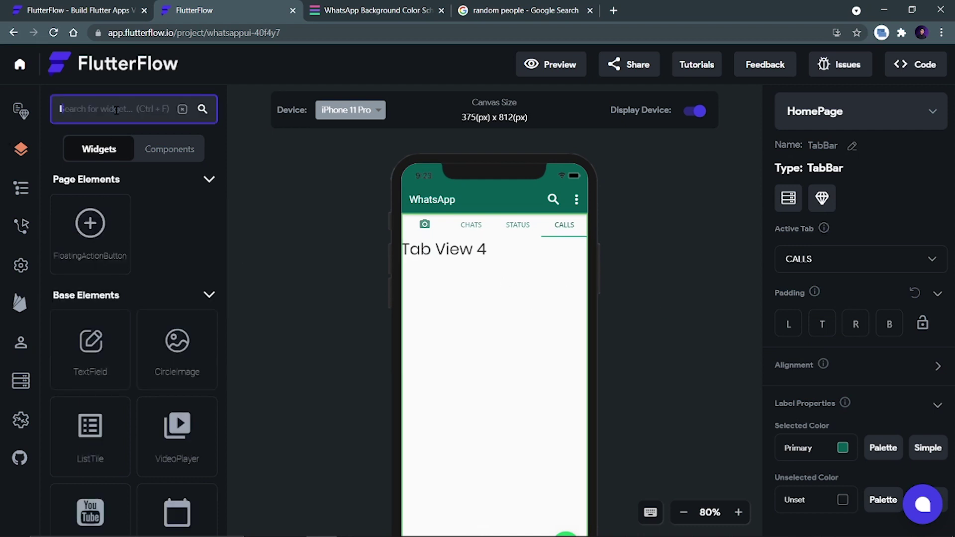
{"action": "left_click_drag", "start_coordinate": [98, 444], "coordinate": [470, 302]}
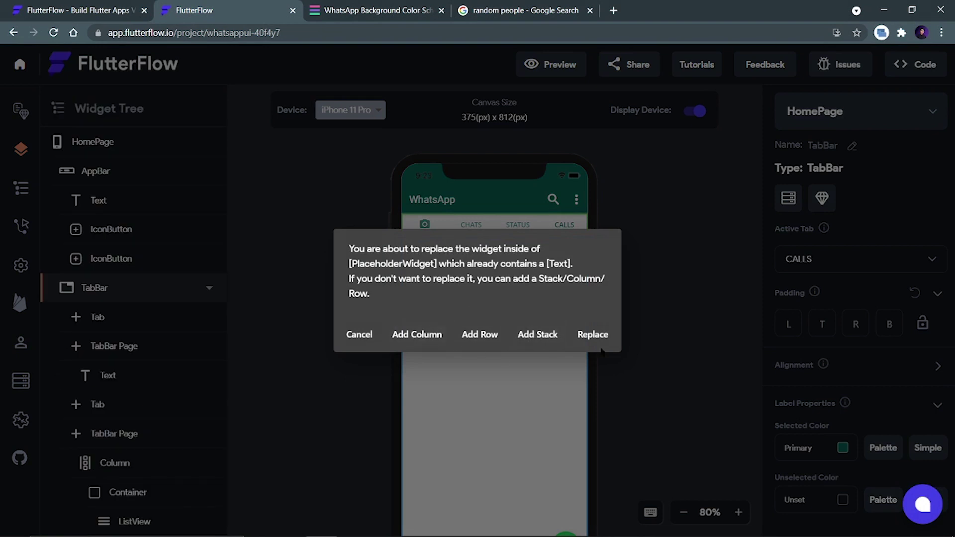
Replace the Tab View 4 text with a ListView holding the pasted status tile.
{"action": "left_click", "coordinate": [354, 336]}
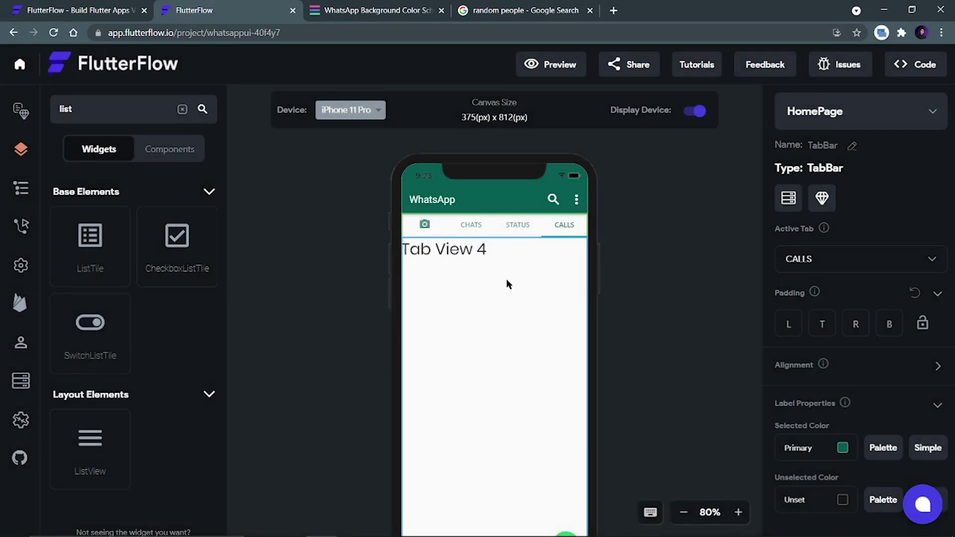
{"action": "left_click", "coordinate": [466, 262]}
{"action": "key", "text": "Delete"}
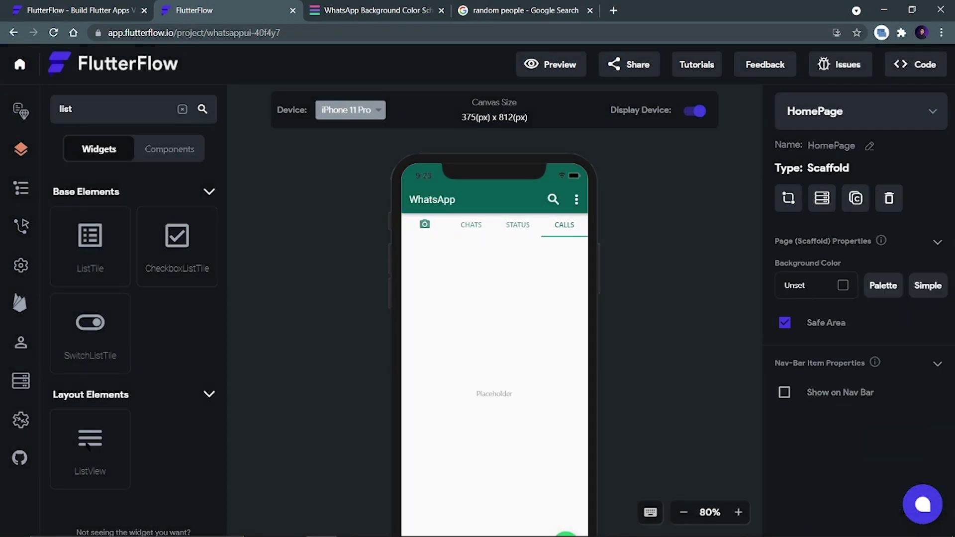
{"action": "left_click_drag", "start_coordinate": [86, 443], "coordinate": [503, 328]}
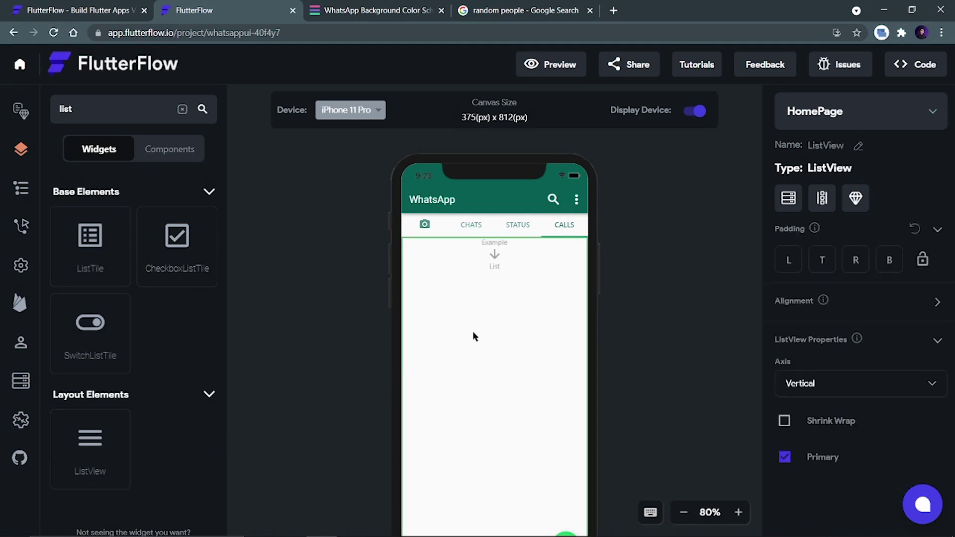
{"action": "key", "text": "ctrl+v"}
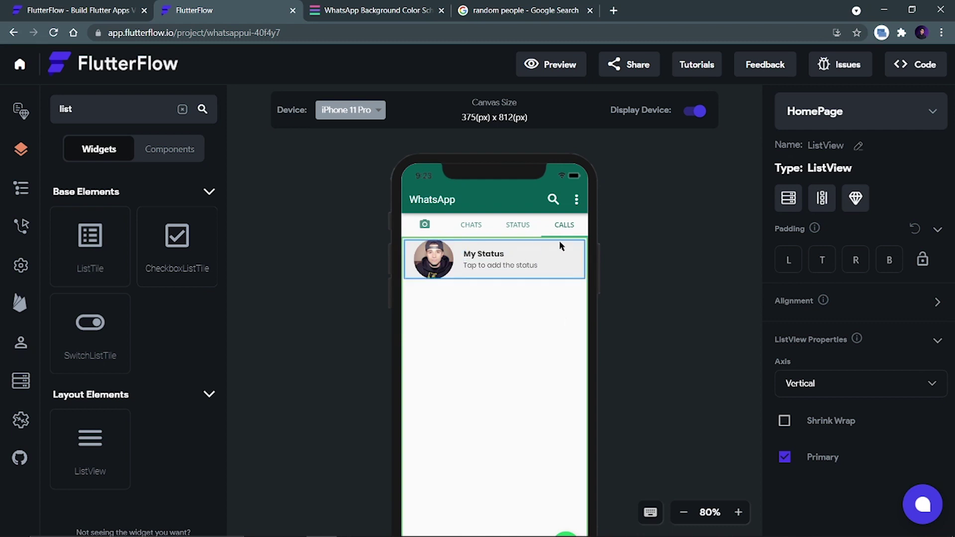
Retitle the tile with a contact's full name and delete its subtitle.
{"action": "left_click", "coordinate": [489, 257]}
{"action": "left_click_drag", "start_coordinate": [832, 251], "coordinate": [756, 243]}
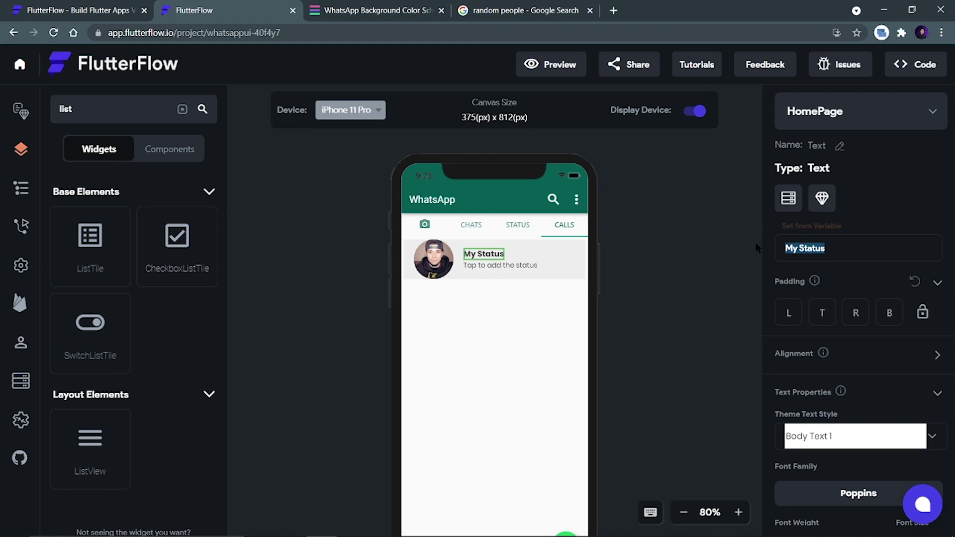
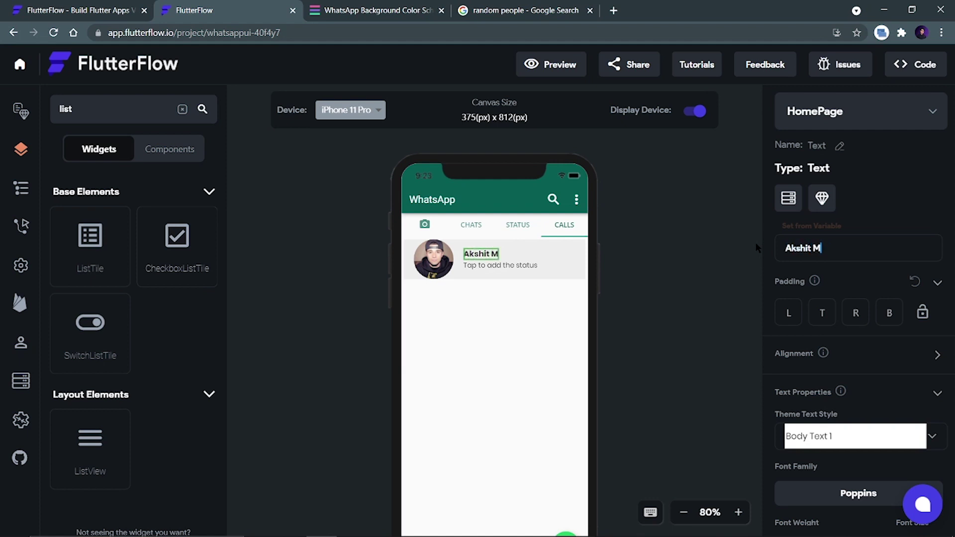
{"action": "left_click", "coordinate": [485, 264]}
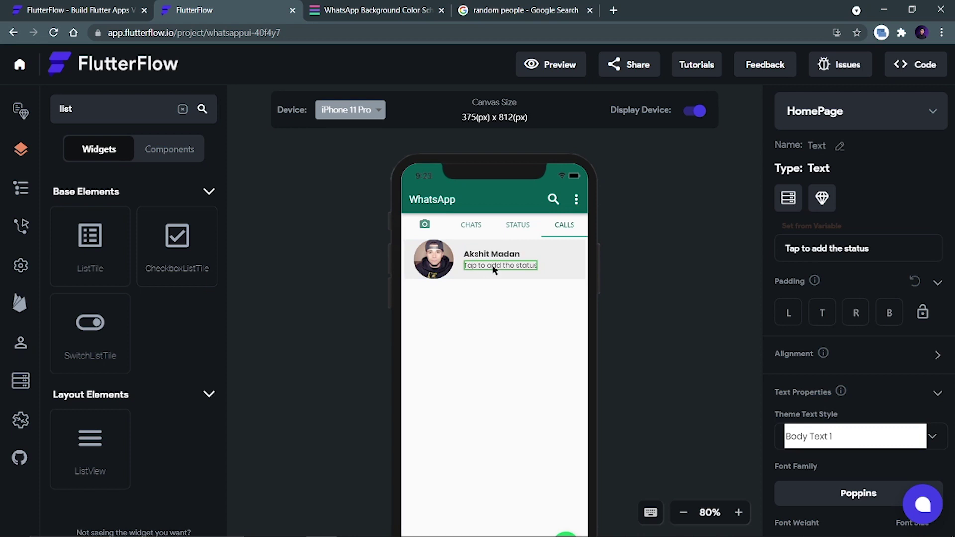
{"action": "key", "text": "Delete"}
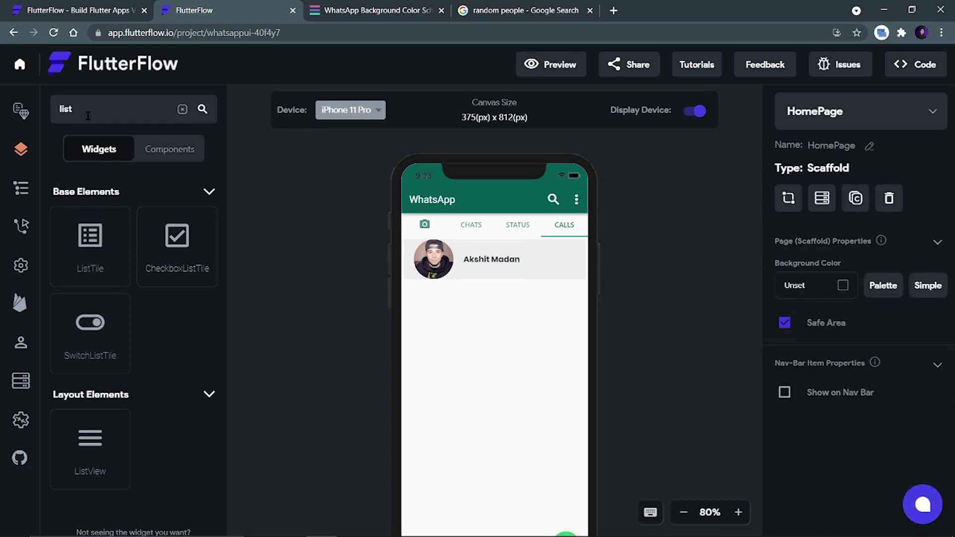
Add a Row and an Icon under the contact's name.
{"action": "double_click", "coordinate": [65, 109]}
{"action": "type", "text": "row"}
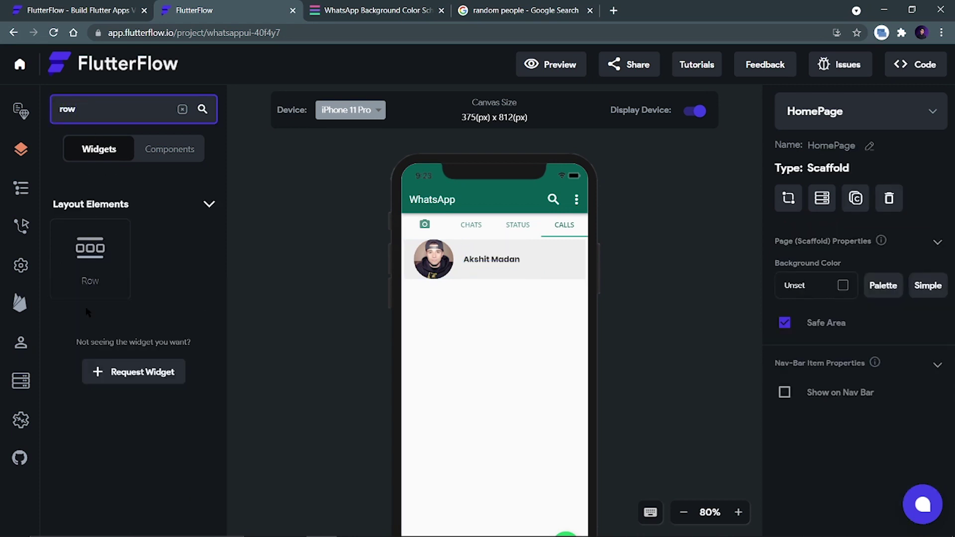
{"action": "left_click_drag", "start_coordinate": [90, 254], "coordinate": [476, 263]}
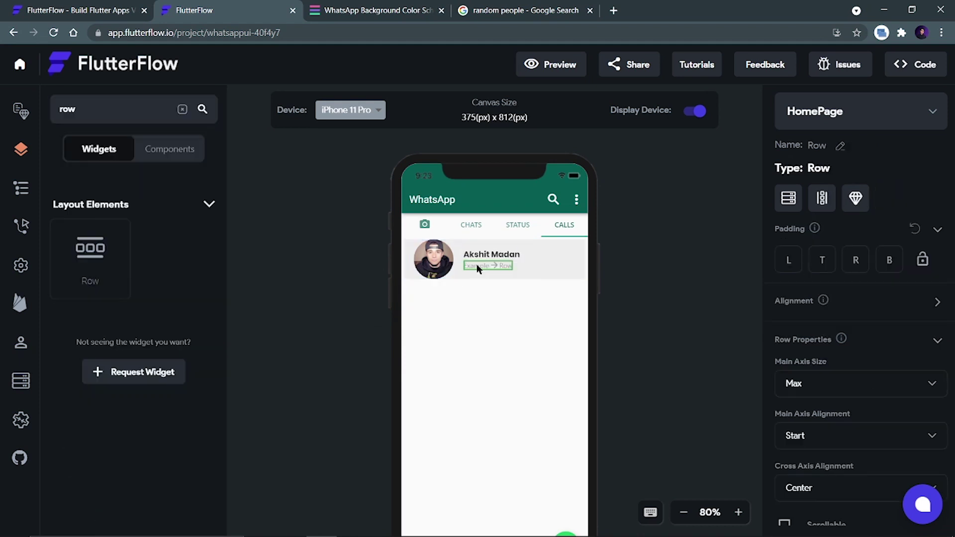
{"action": "double_click", "coordinate": [84, 116]}
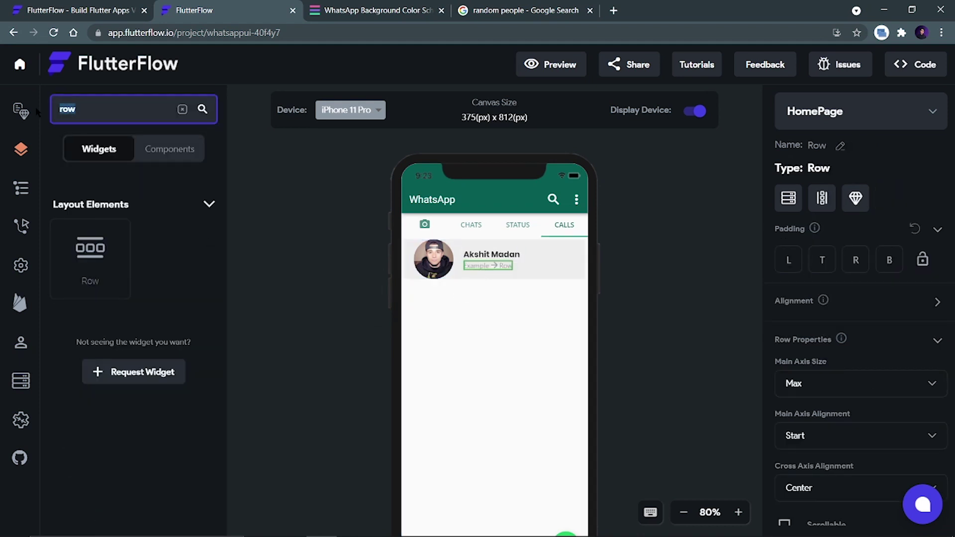
{"action": "type", "text": "icon"}
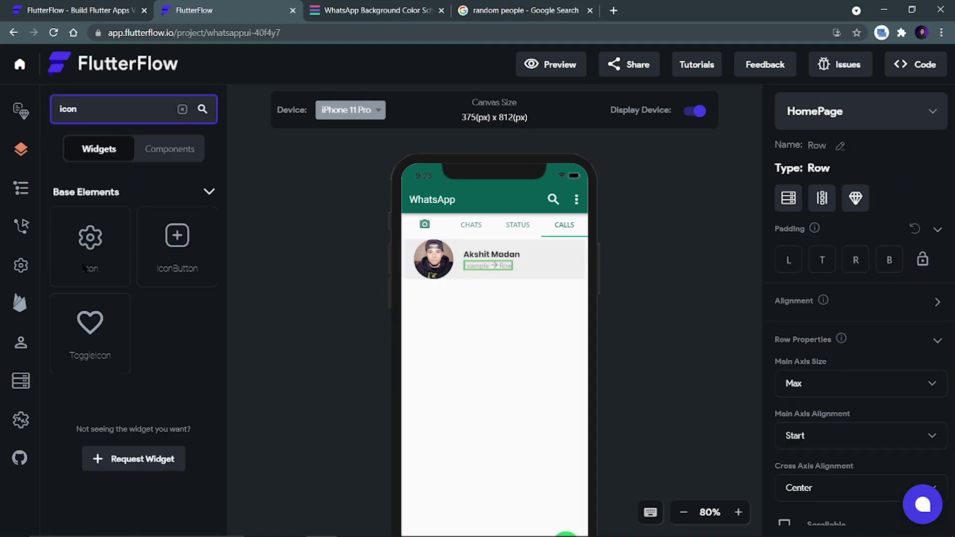
{"action": "left_click_drag", "start_coordinate": [84, 268], "coordinate": [470, 267]}
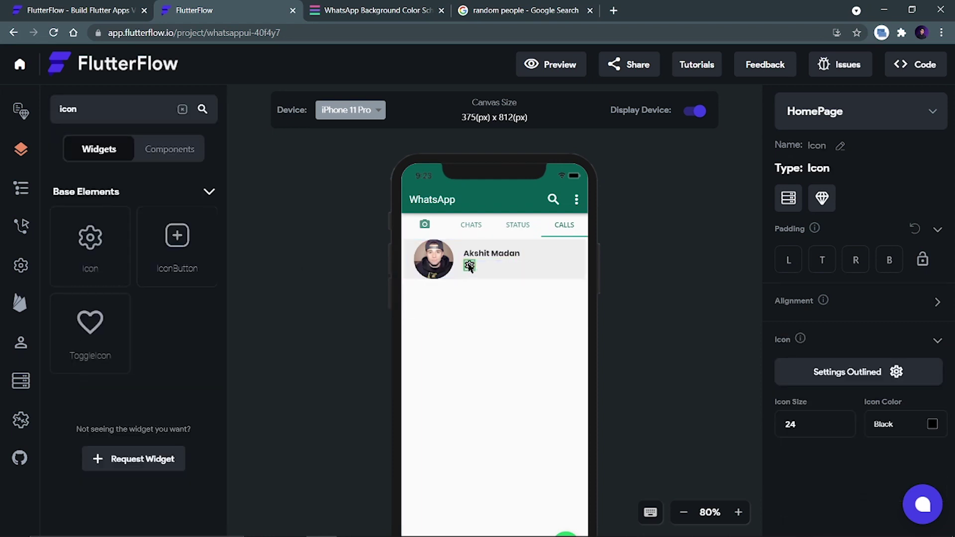
Choose the Material Arrow Downward Rounded icon for the new icon.
{"action": "left_click", "coordinate": [846, 382]}
{"action": "left_click", "coordinate": [418, 175]}
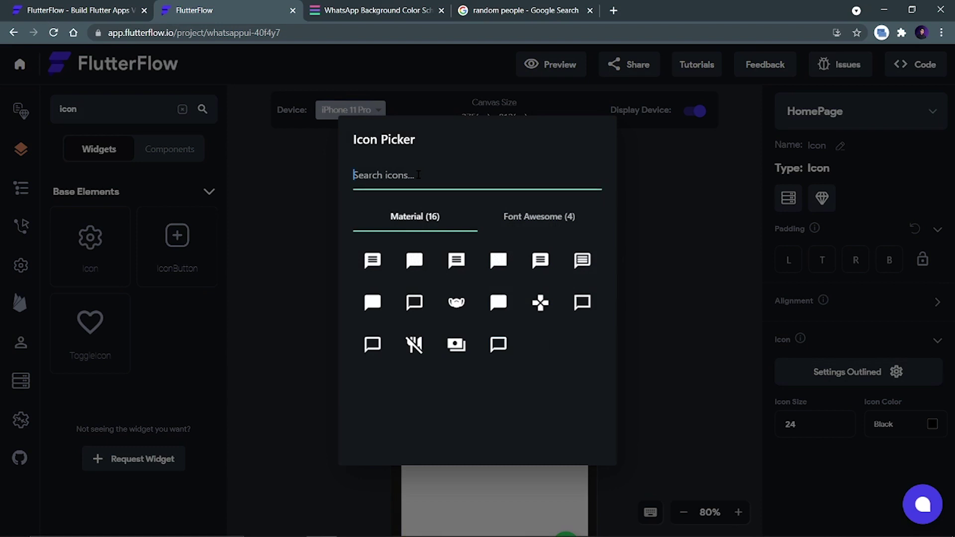
{"action": "type", "text": "arrow"}
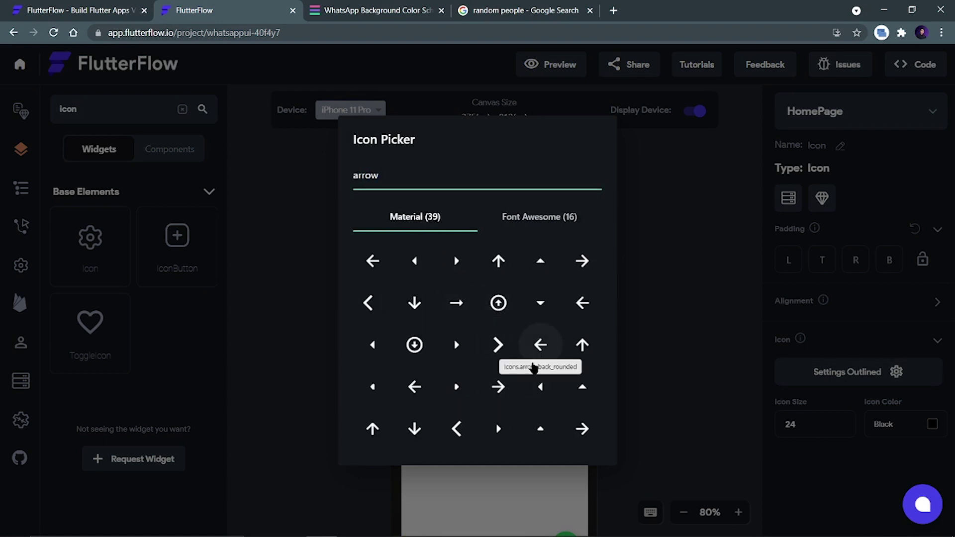
{"action": "scroll", "coordinate": [497, 373], "scroll_direction": "down", "scroll_amount": 2}
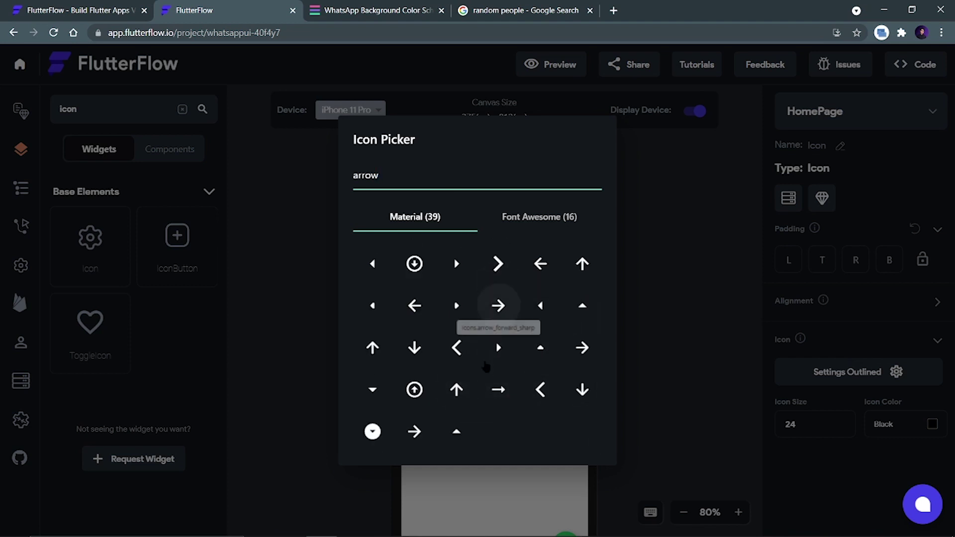
{"action": "left_click", "coordinate": [517, 216]}
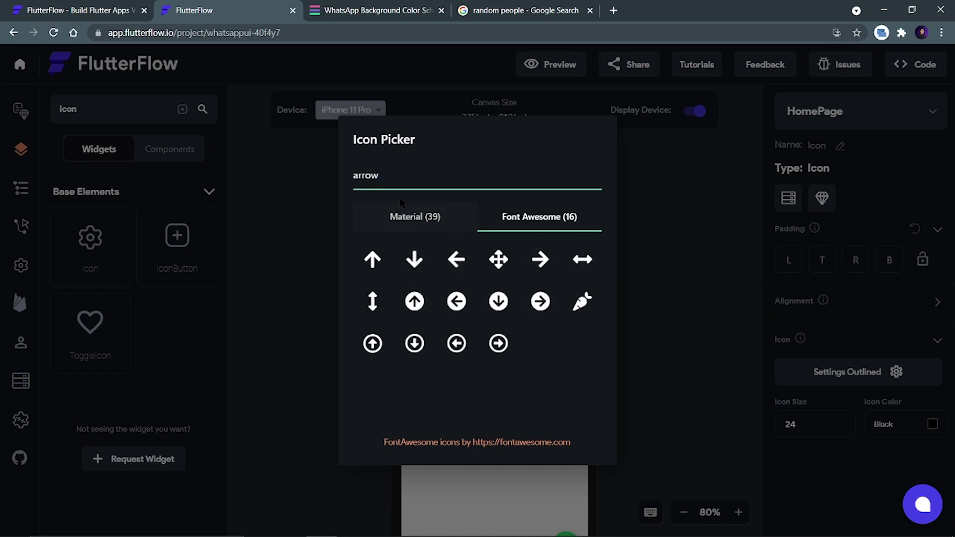
{"action": "left_click", "coordinate": [405, 216]}
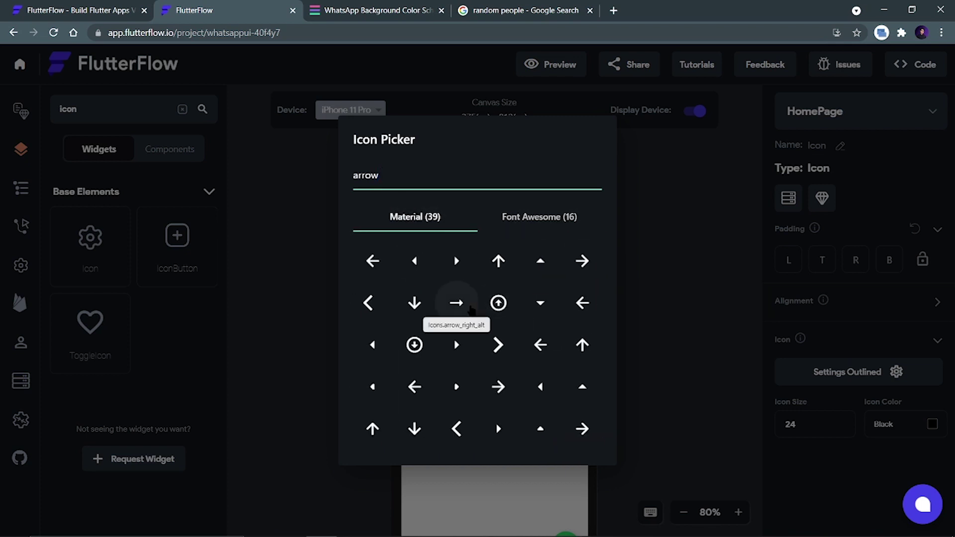
{"action": "scroll", "coordinate": [445, 366], "scroll_direction": "down", "scroll_amount": 3}
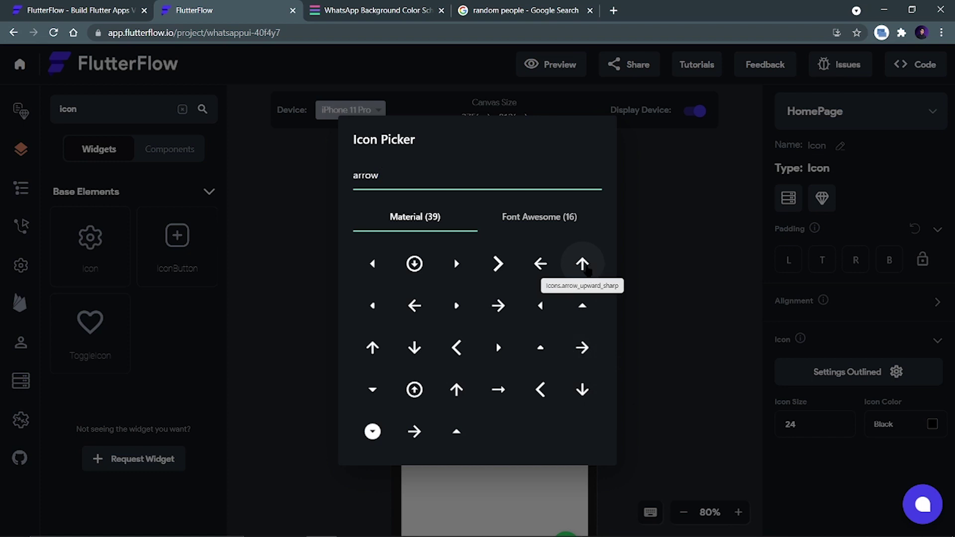
{"action": "left_click", "coordinate": [582, 389]}
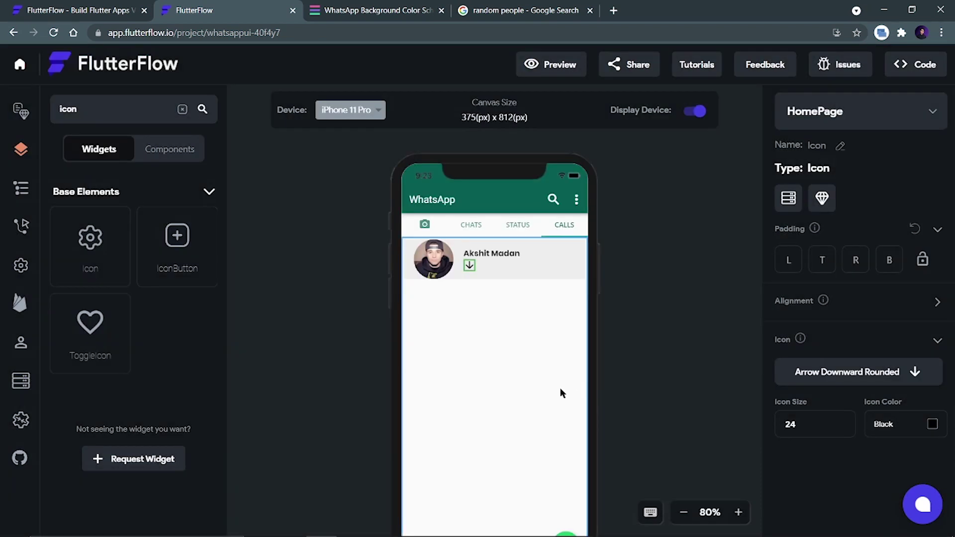
Colour the arrow red (#ff0000) and set its Icon Size to 20.
{"action": "left_click", "coordinate": [931, 424]}
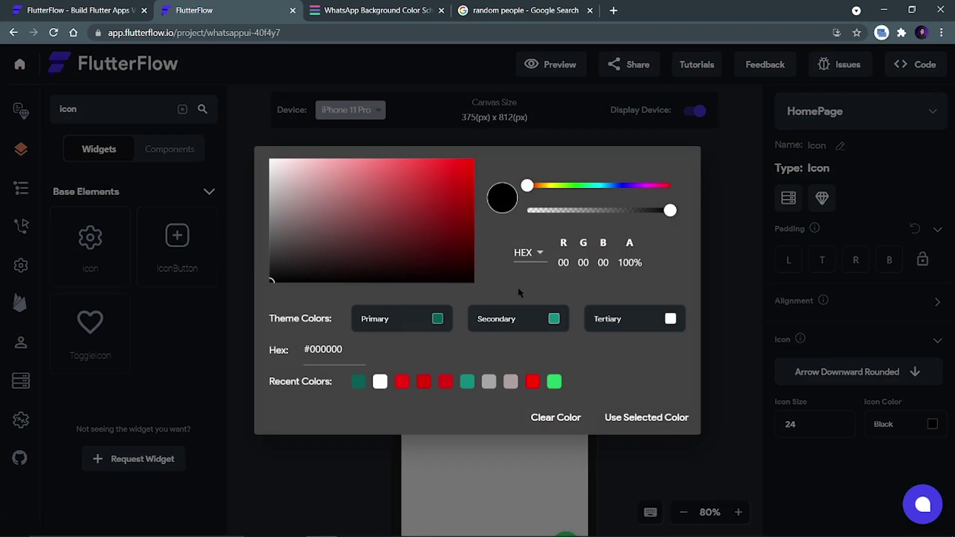
{"action": "left_click", "coordinate": [532, 382]}
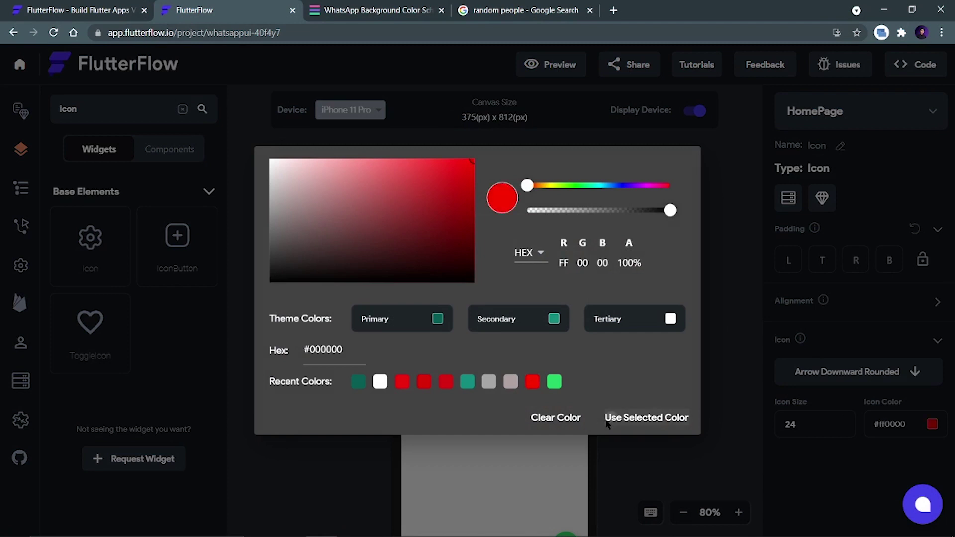
{"action": "left_click", "coordinate": [607, 417]}
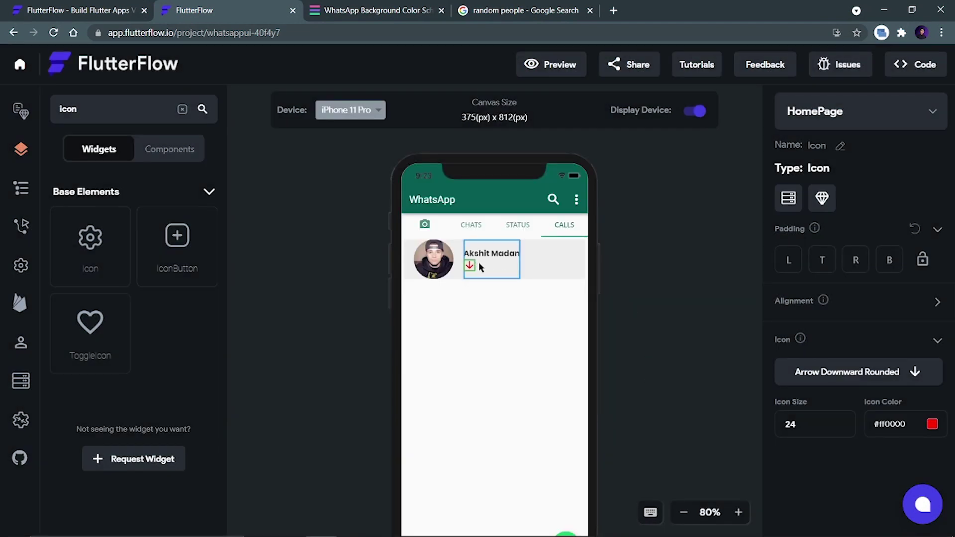
{"action": "left_click_drag", "start_coordinate": [813, 423], "coordinate": [777, 426]}
{"action": "type", "text": "20"}
{"action": "left_click", "coordinate": [670, 323]}
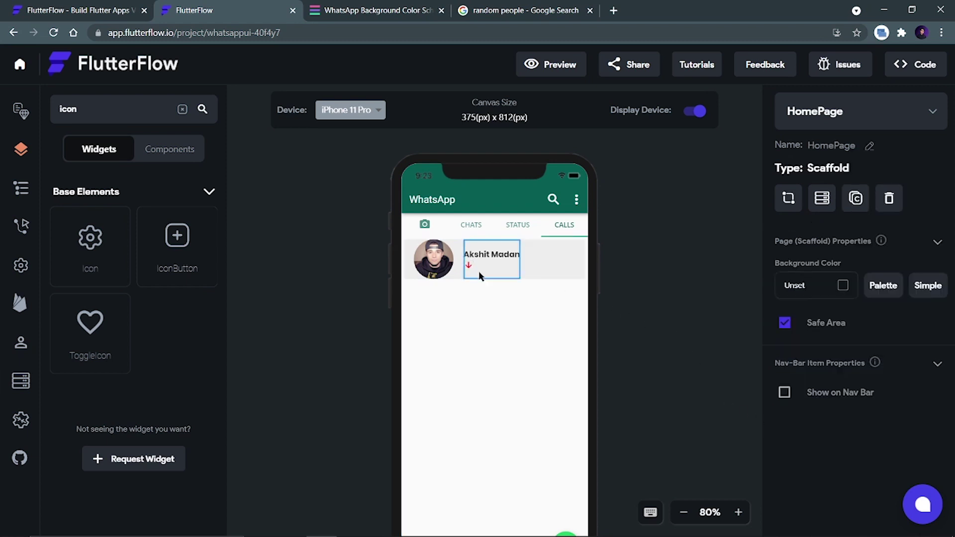
Drop a Text widget beside the red arrow and change Hello World to '1 Hour Ago'.
{"action": "double_click", "coordinate": [90, 107]}
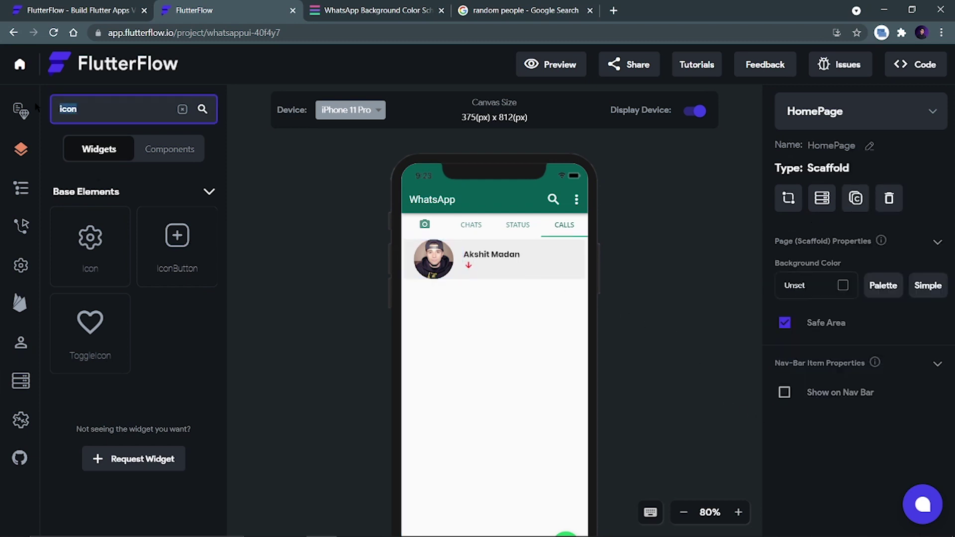
{"action": "type", "text": "text"}
{"action": "left_click_drag", "start_coordinate": [90, 239], "coordinate": [477, 271]}
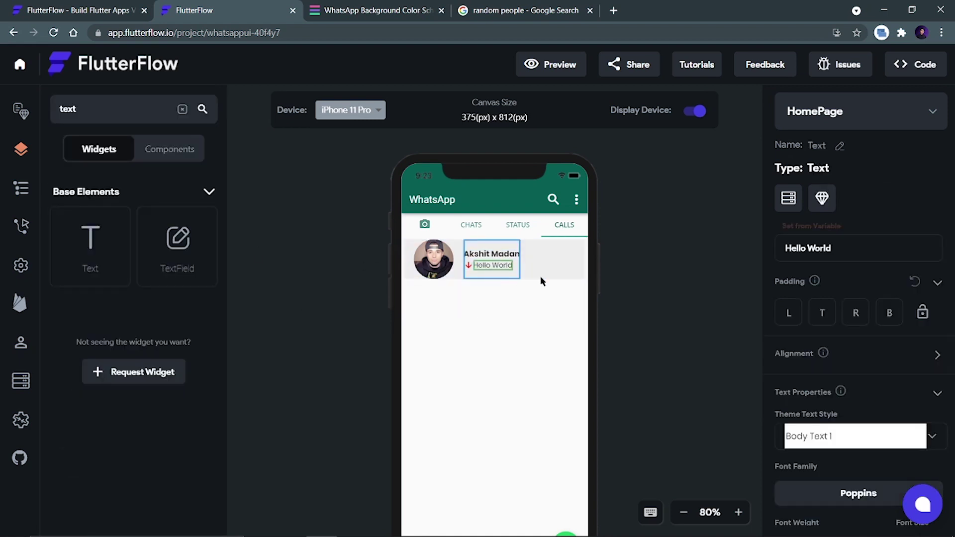
{"action": "left_click_drag", "start_coordinate": [841, 249], "coordinate": [743, 247]}
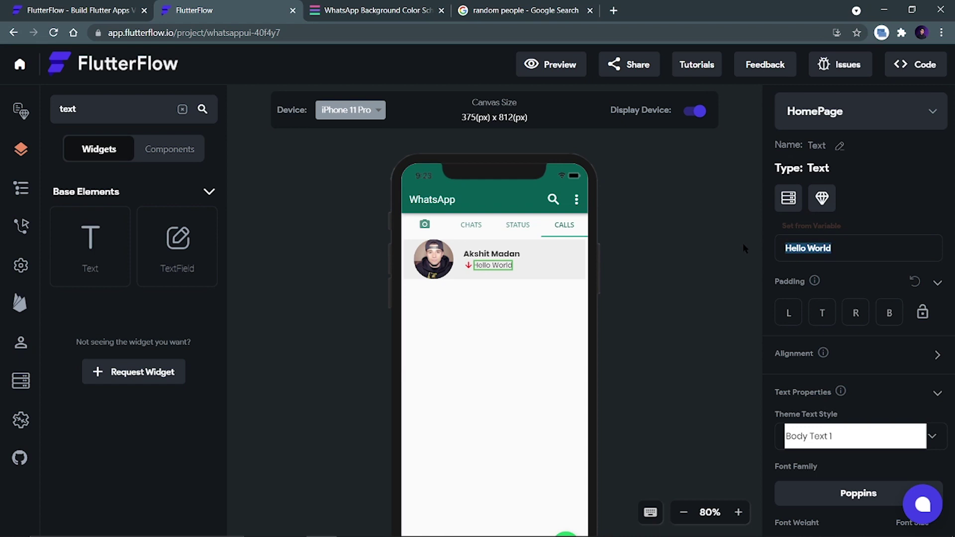
{"action": "type", "text": "1 Ho"}
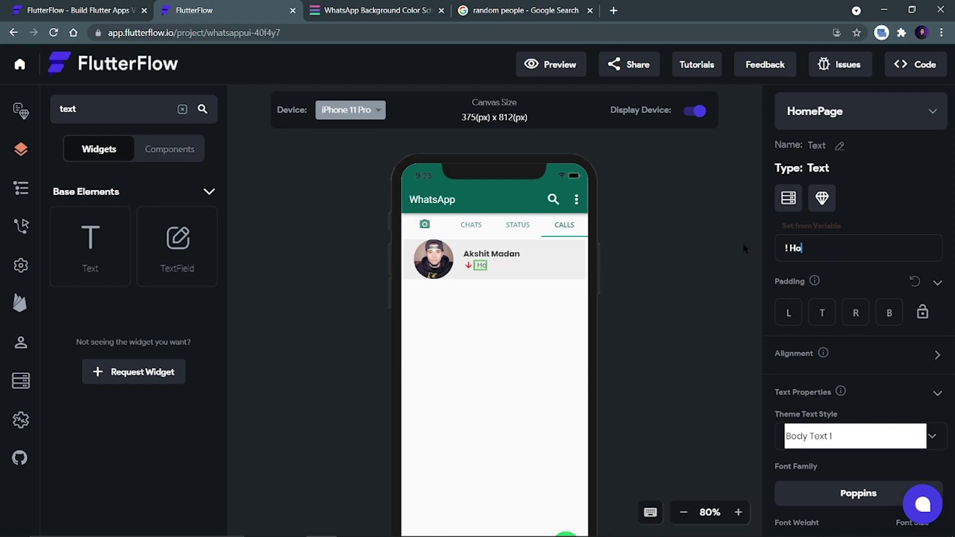
{"action": "type", "text": "ur Ago"}
{"action": "left_click", "coordinate": [664, 370]}
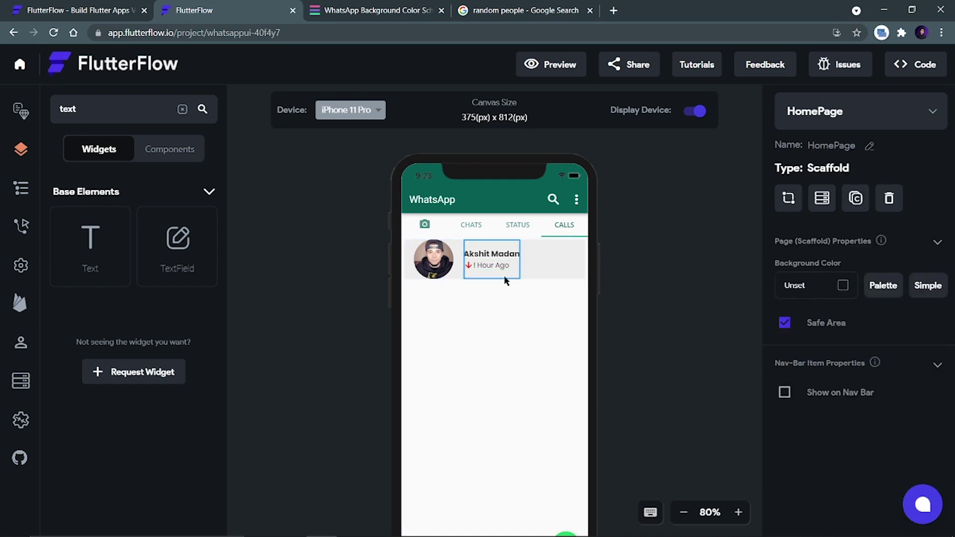
{"action": "left_click", "coordinate": [491, 265]}
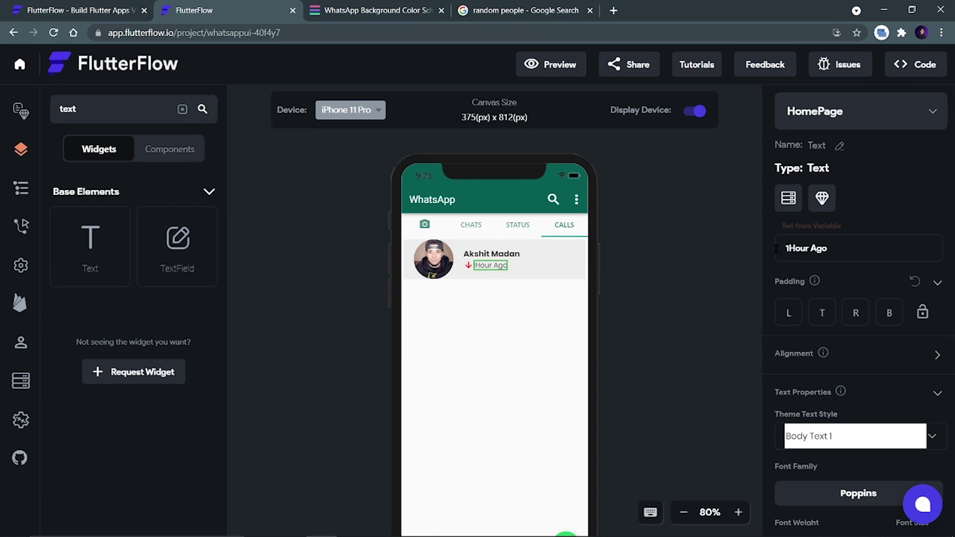
{"action": "type", "text": "1"}
{"action": "left_click", "coordinate": [468, 266]}
{"action": "left_click", "coordinate": [511, 267]}
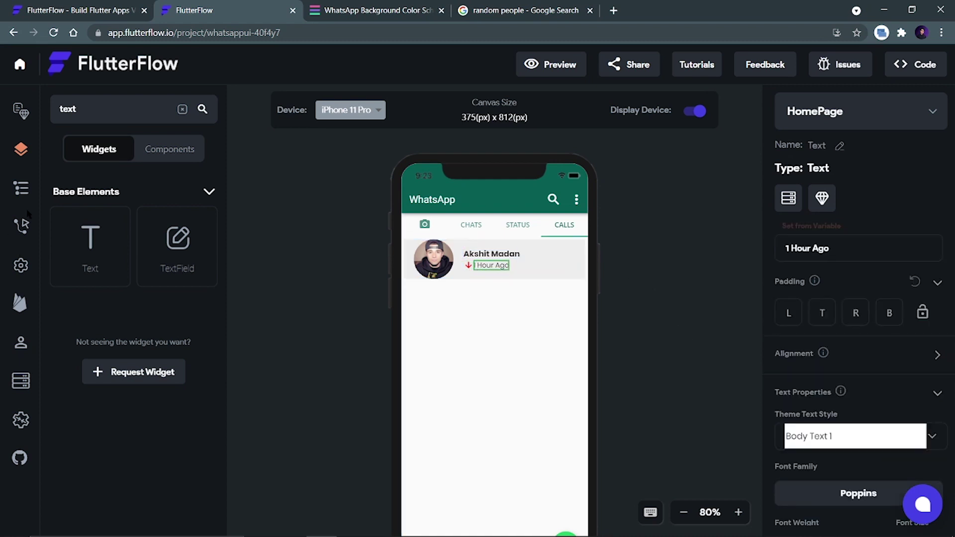
In the widget tree, set the arrow-and-time Row's Main Axis Alignment to Start.
{"action": "left_click", "coordinate": [21, 188]}
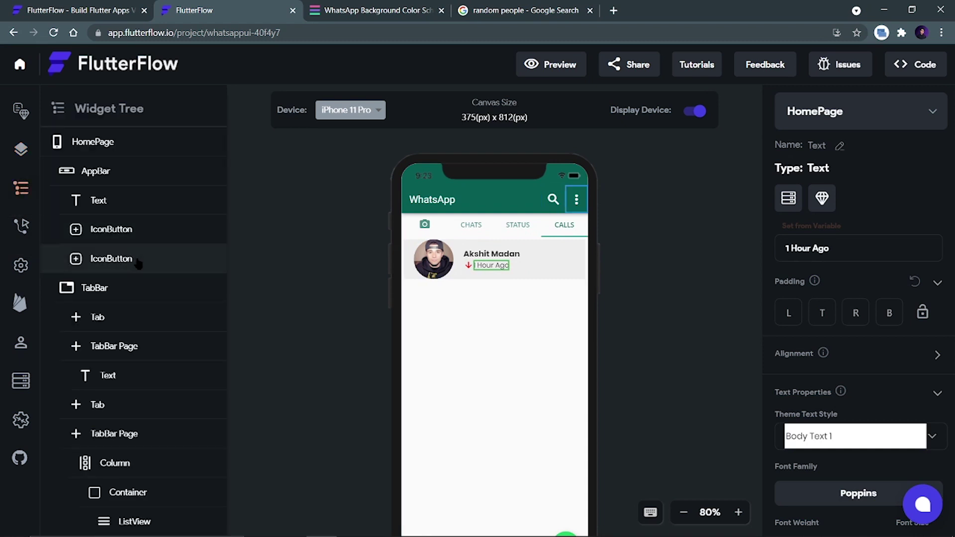
{"action": "scroll", "coordinate": [138, 264], "scroll_direction": "down", "scroll_amount": 10}
{"action": "scroll", "coordinate": [138, 266], "scroll_direction": "up", "scroll_amount": 2}
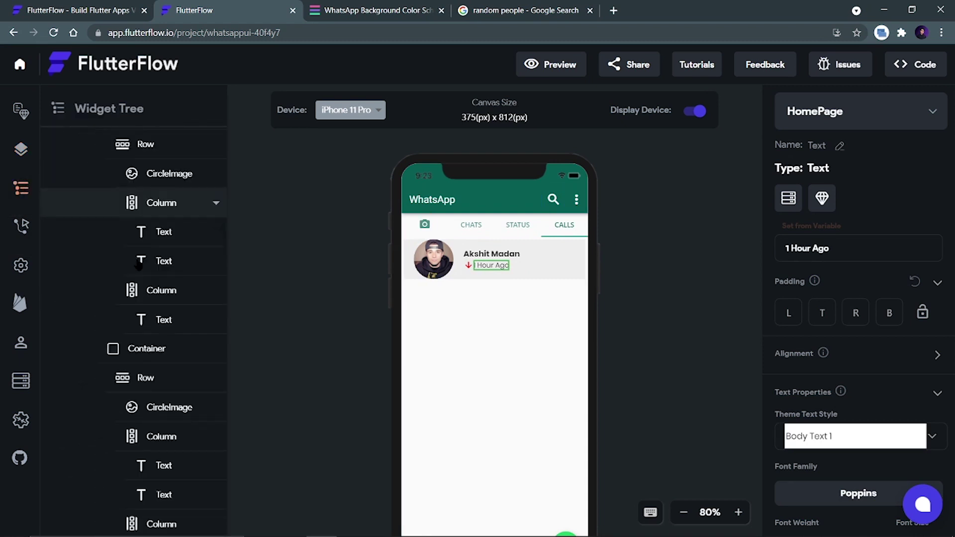
{"action": "scroll", "coordinate": [198, 260], "scroll_direction": "down", "scroll_amount": 1}
{"action": "scroll", "coordinate": [223, 294], "scroll_direction": "down", "scroll_amount": 5}
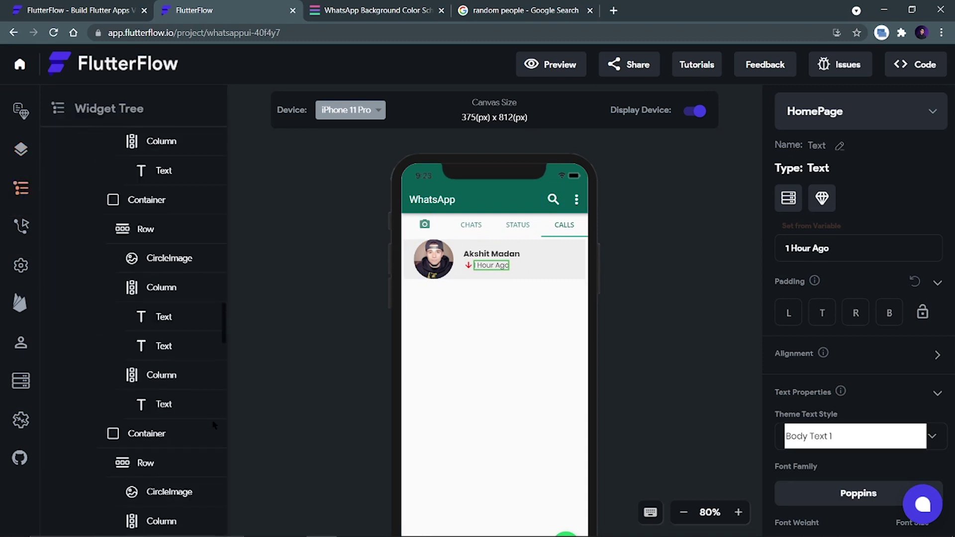
{"action": "left_click", "coordinate": [154, 409]}
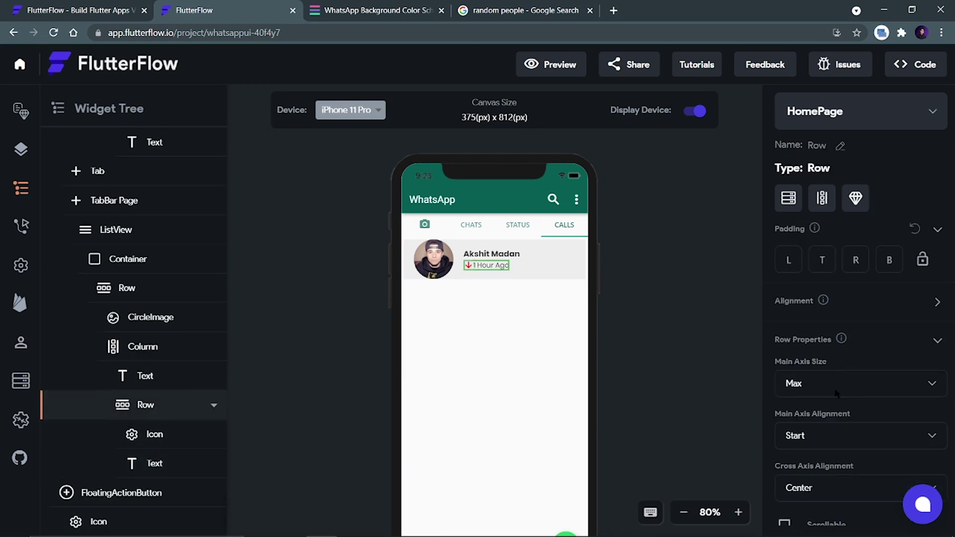
{"action": "left_click", "coordinate": [825, 434]}
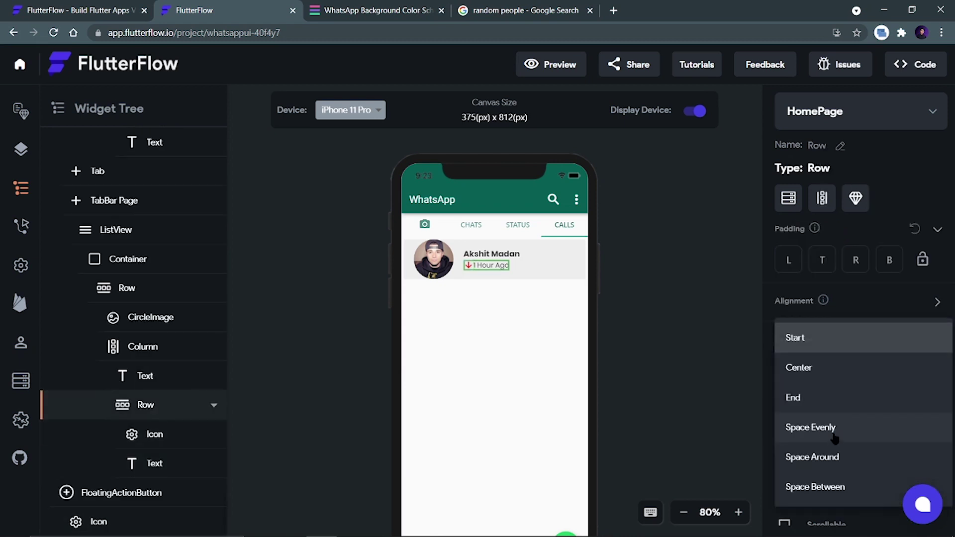
{"action": "left_click", "coordinate": [806, 342]}
{"action": "left_click", "coordinate": [638, 295]}
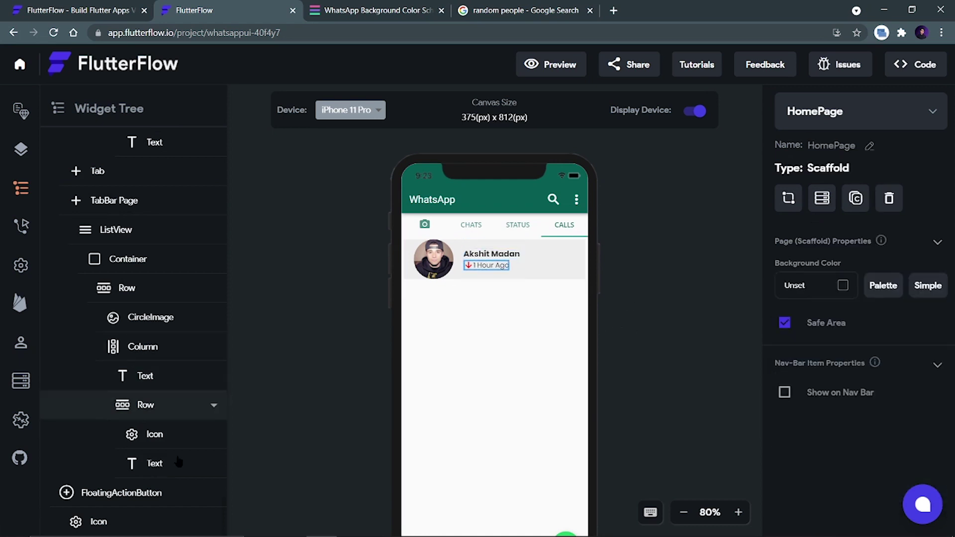
Set the same Row's Cross Axis Alignment to Start.
{"action": "left_click", "coordinate": [184, 405]}
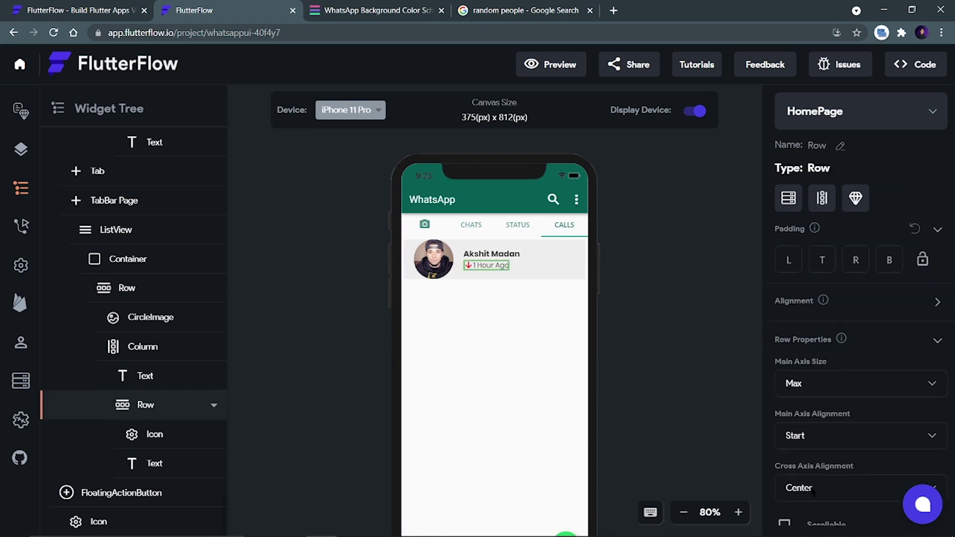
{"action": "left_click", "coordinate": [814, 492]}
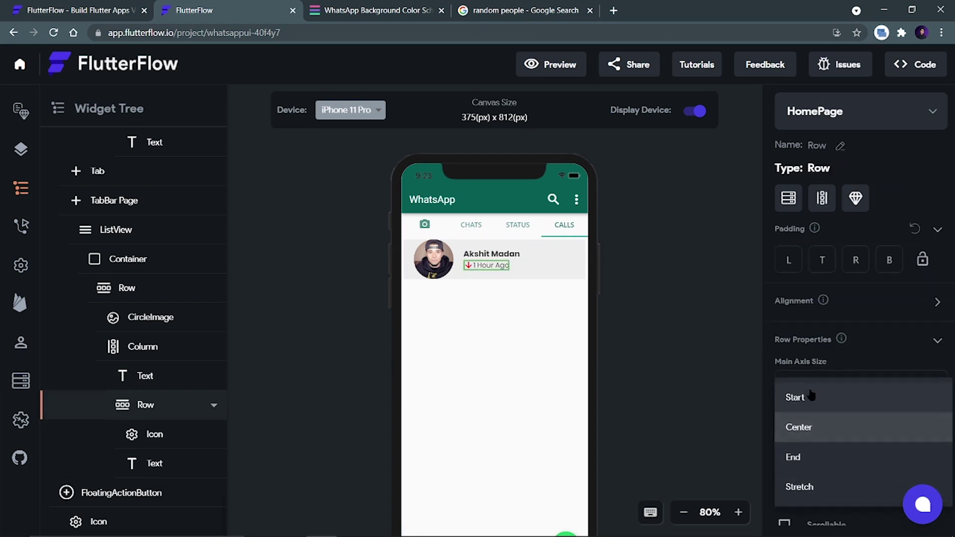
{"action": "left_click", "coordinate": [811, 397]}
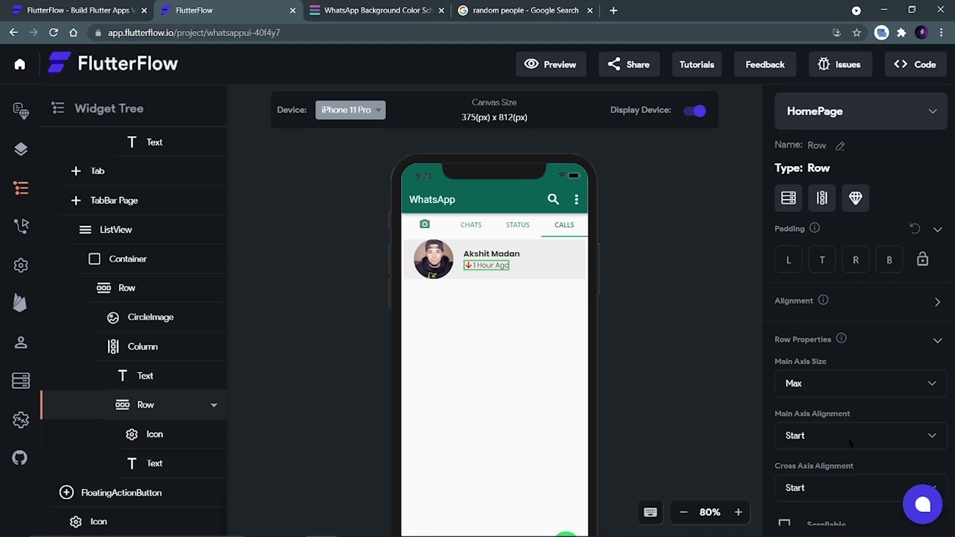
{"action": "left_click", "coordinate": [810, 486]}
{"action": "left_click", "coordinate": [676, 336]}
{"action": "left_click", "coordinate": [650, 351]}
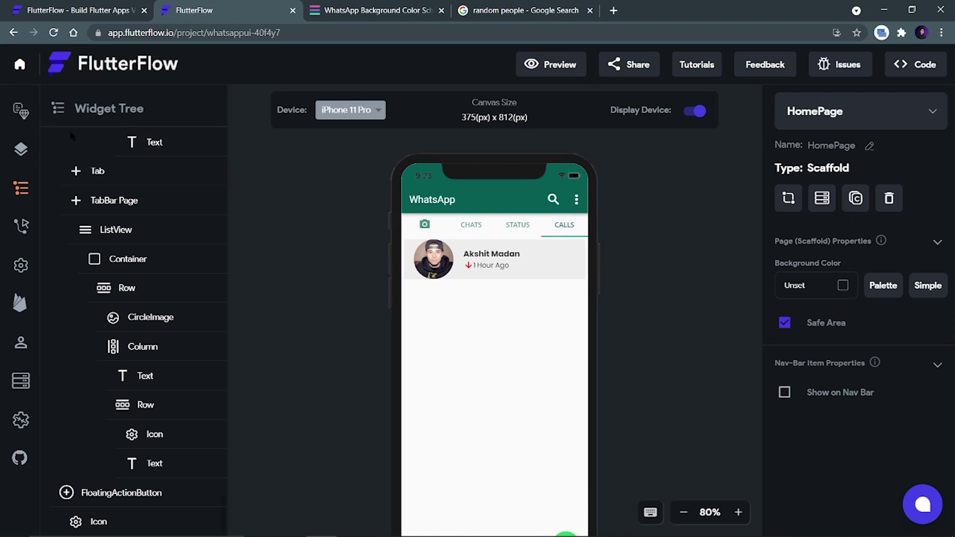
Add a Column at the right of the call entry that fills the remaining row space.
{"action": "left_click", "coordinate": [20, 149]}
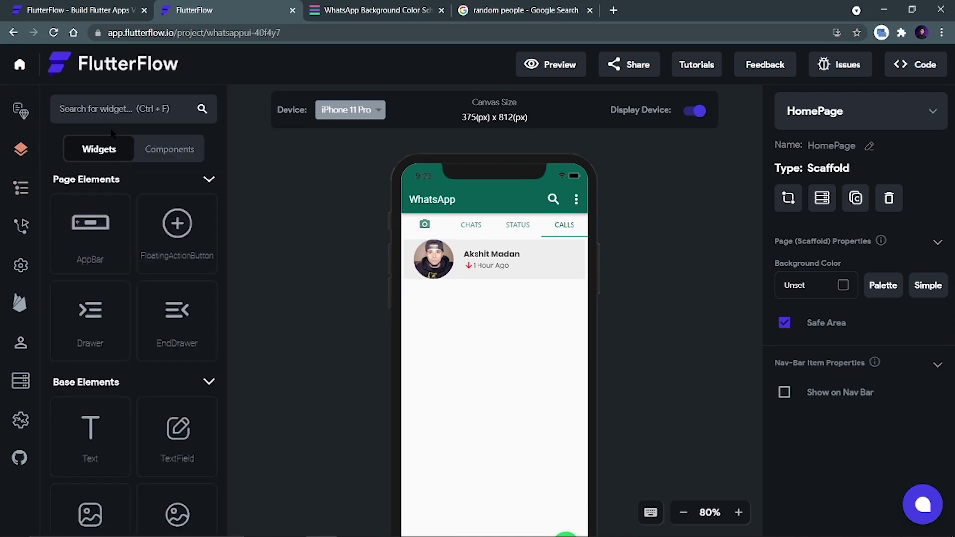
{"action": "left_click", "coordinate": [113, 109]}
{"action": "type", "text": "colu"}
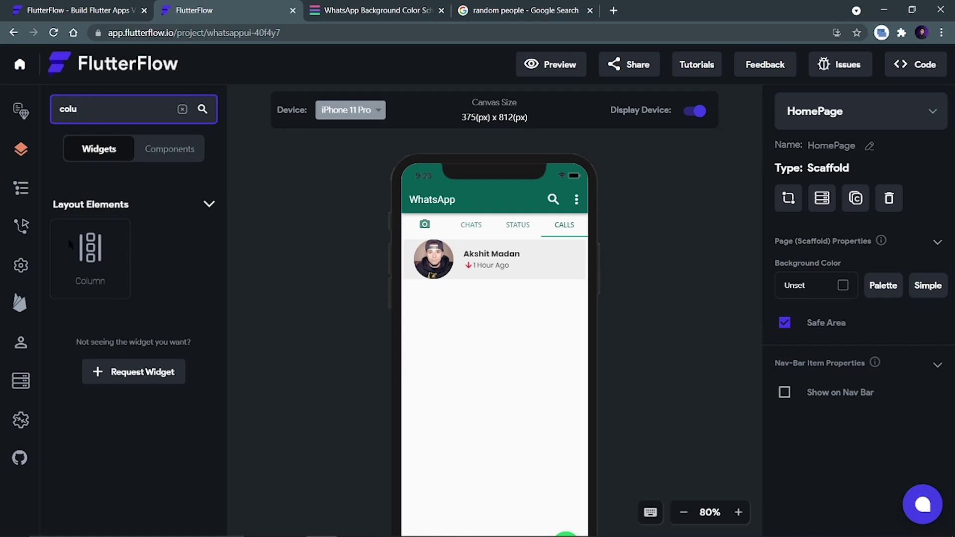
{"action": "left_click_drag", "start_coordinate": [90, 256], "coordinate": [577, 279]}
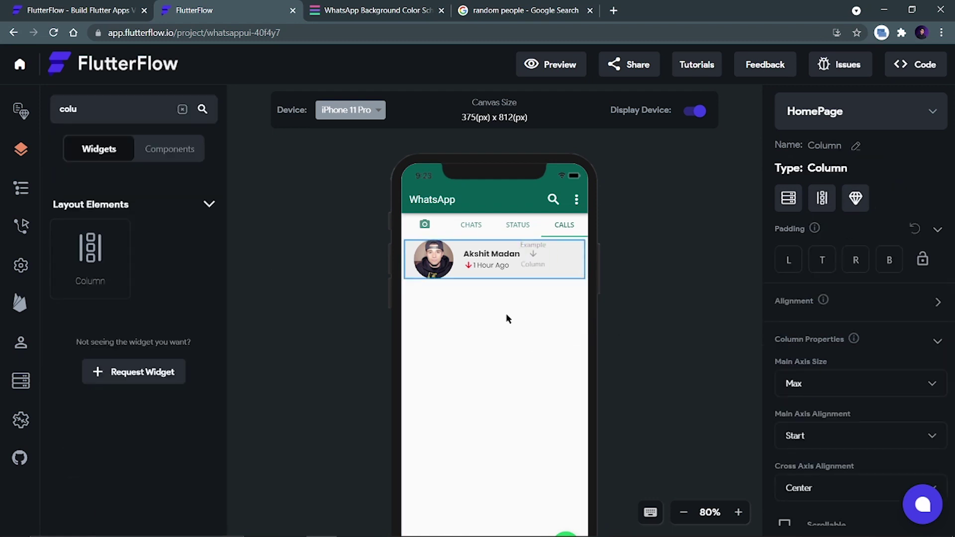
{"action": "left_click", "coordinate": [934, 302]}
{"action": "left_click", "coordinate": [932, 337]}
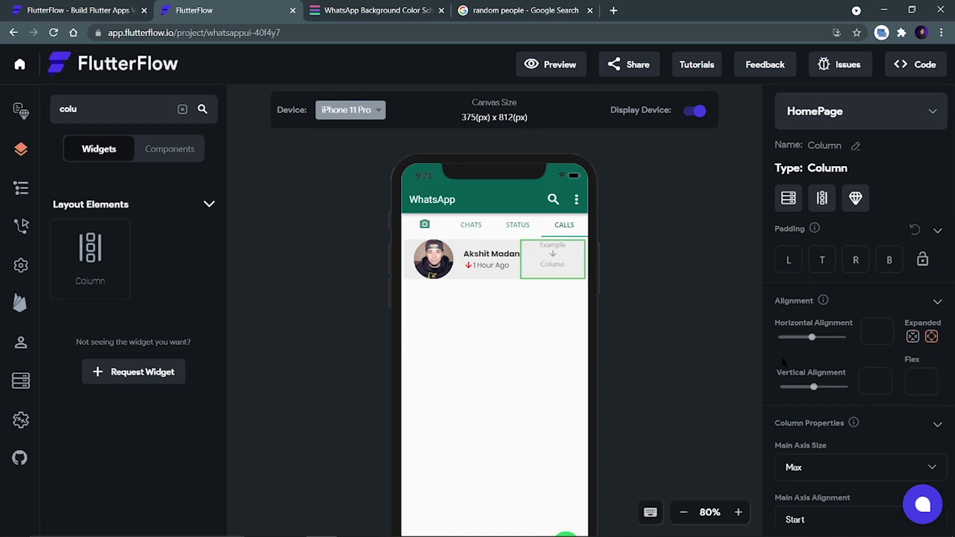
Put a green #25d366 phone icon button inside the new column.
{"action": "left_click", "coordinate": [82, 108]}
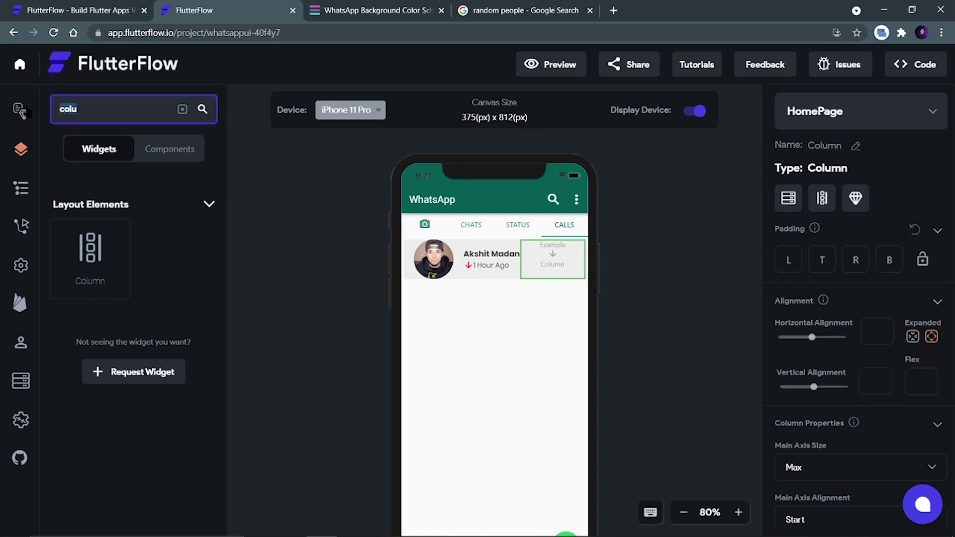
{"action": "key", "text": "BackSpace"}
{"action": "key", "text": "BackSpace"}
{"action": "key", "text": "BackSpace"}
{"action": "key", "text": "BackSpace"}
{"action": "type", "text": "ico"}
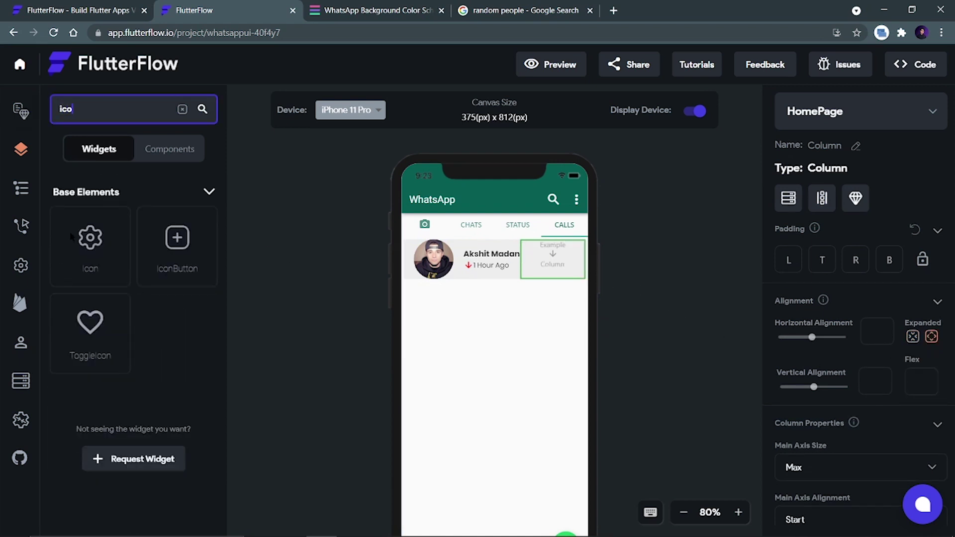
{"action": "left_click_drag", "start_coordinate": [160, 259], "coordinate": [554, 256]}
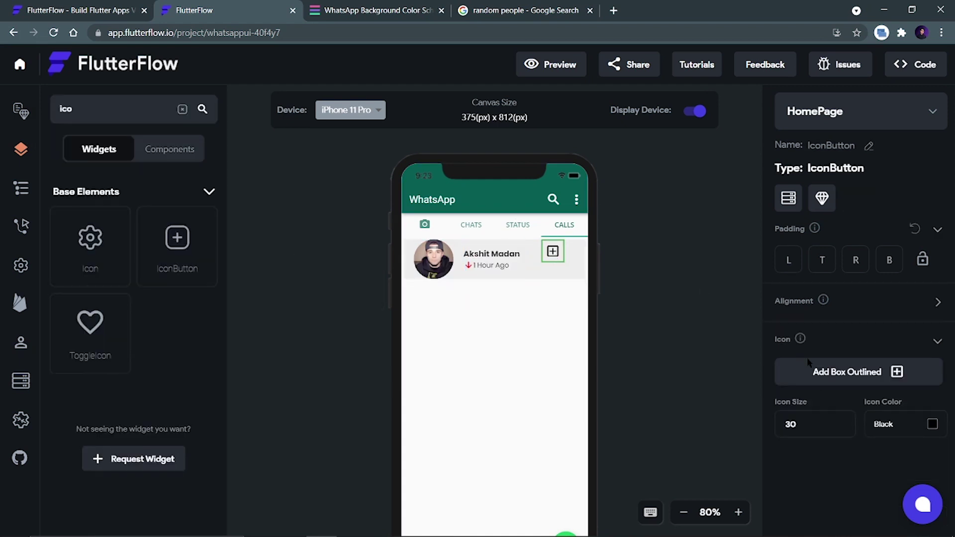
{"action": "left_click", "coordinate": [932, 424]}
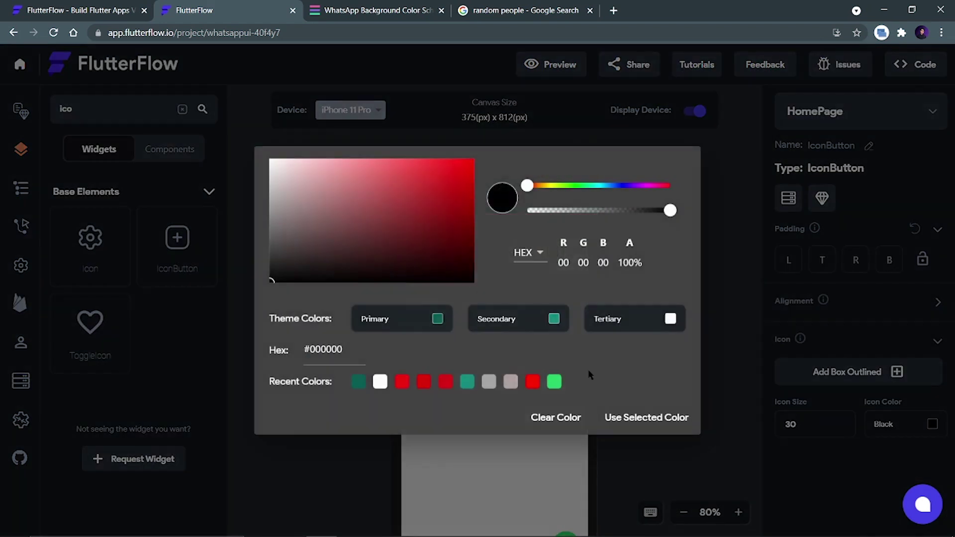
{"action": "left_click", "coordinate": [554, 381]}
{"action": "left_click", "coordinate": [641, 417]}
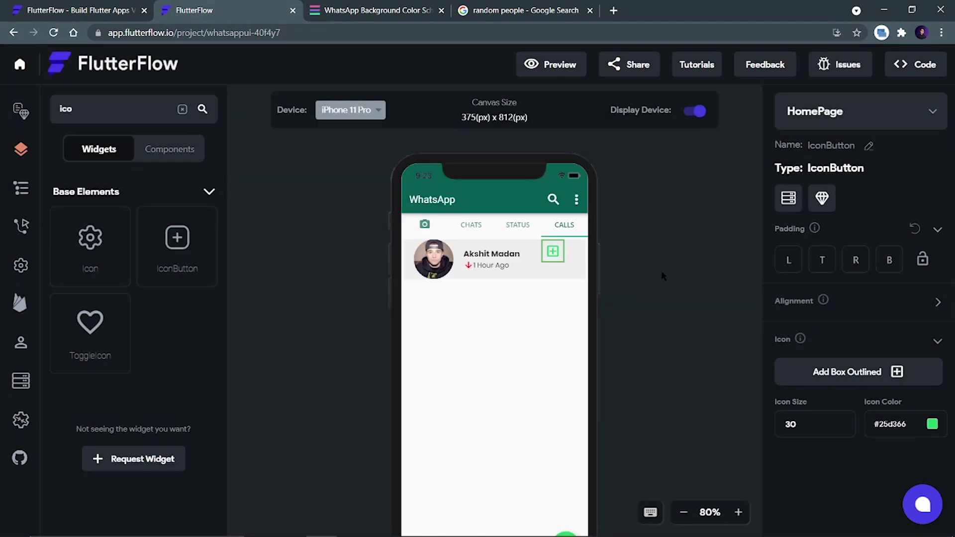
{"action": "left_click", "coordinate": [844, 379]}
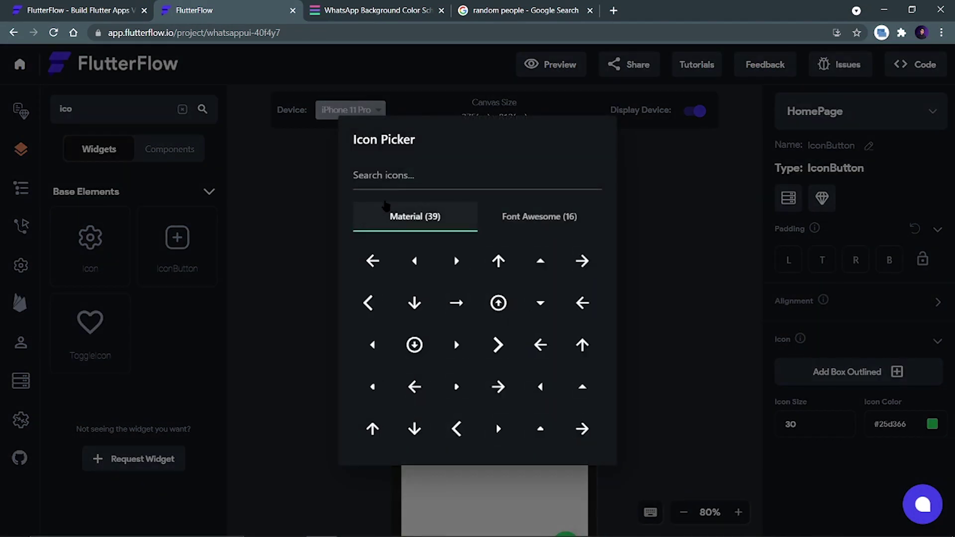
{"action": "type", "text": "phone"}
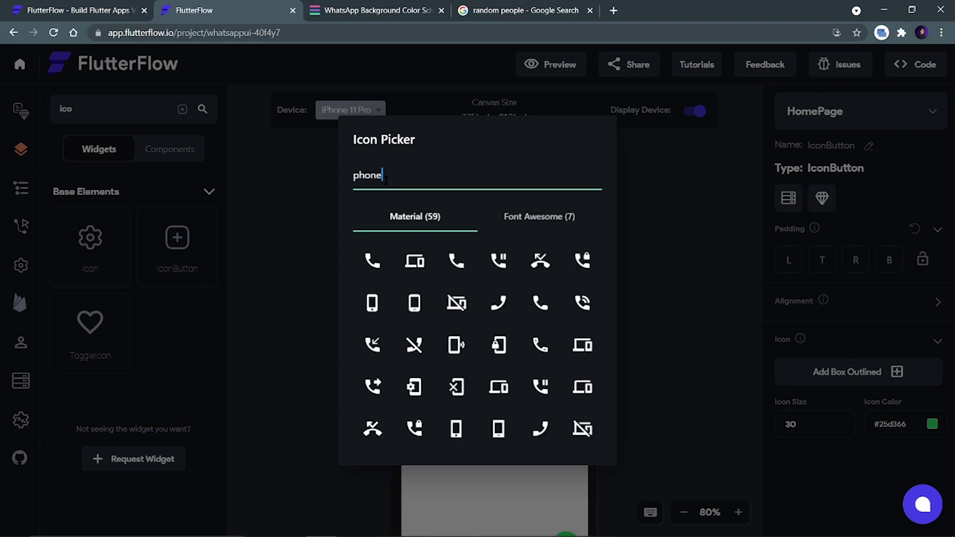
{"action": "left_click", "coordinate": [372, 260]}
{"action": "left_click", "coordinate": [626, 307]}
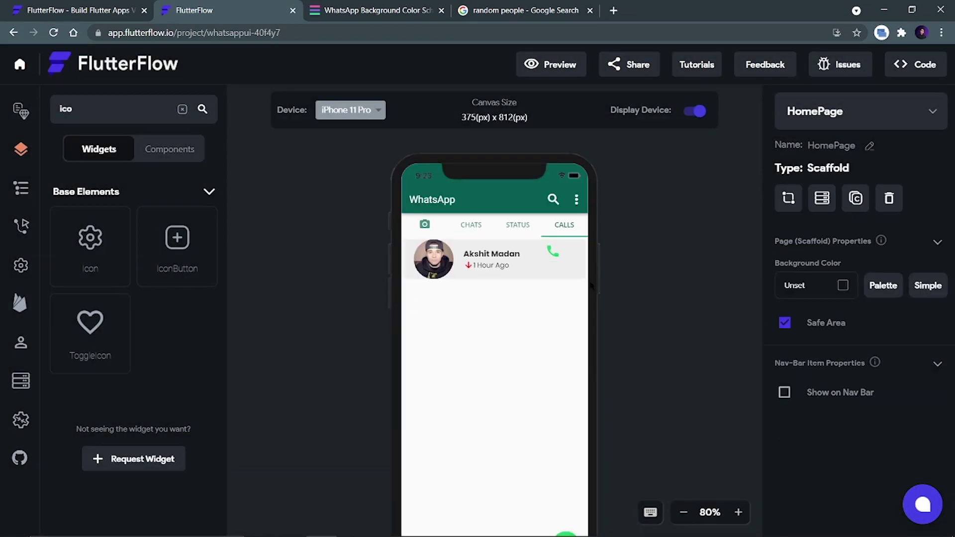
Set the icon column's Main Axis Alignment to Center and Cross Axis Alignment to End.
{"action": "left_click", "coordinate": [566, 271]}
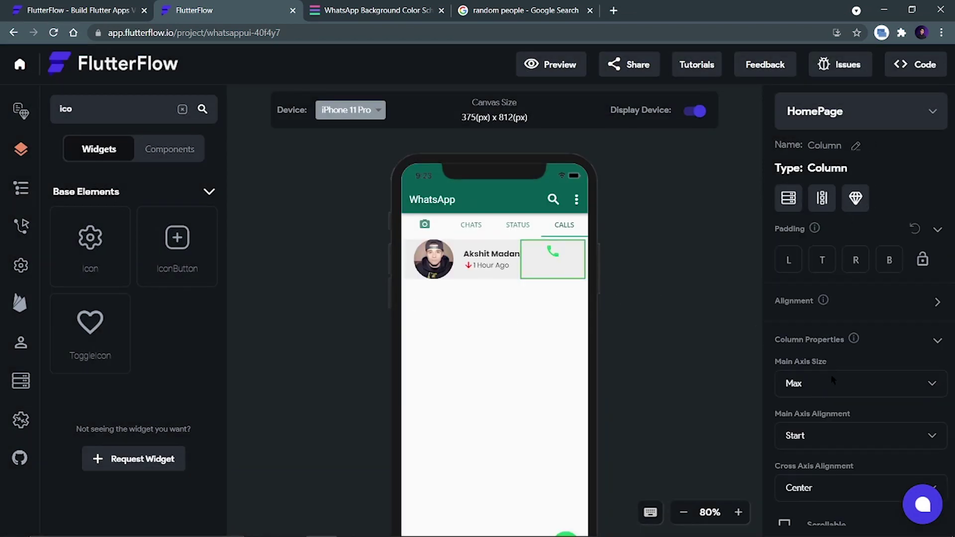
{"action": "left_click", "coordinate": [825, 437]}
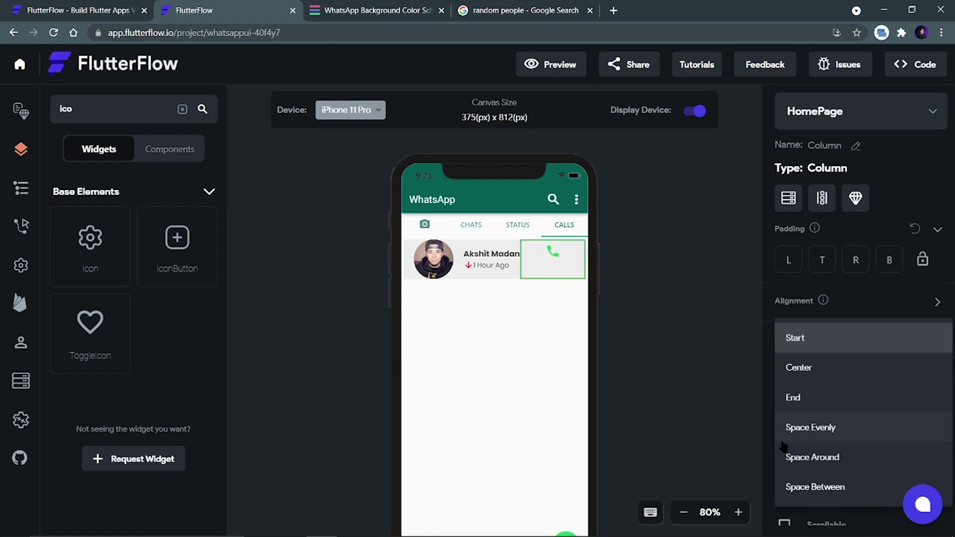
{"action": "left_click", "coordinate": [818, 446]}
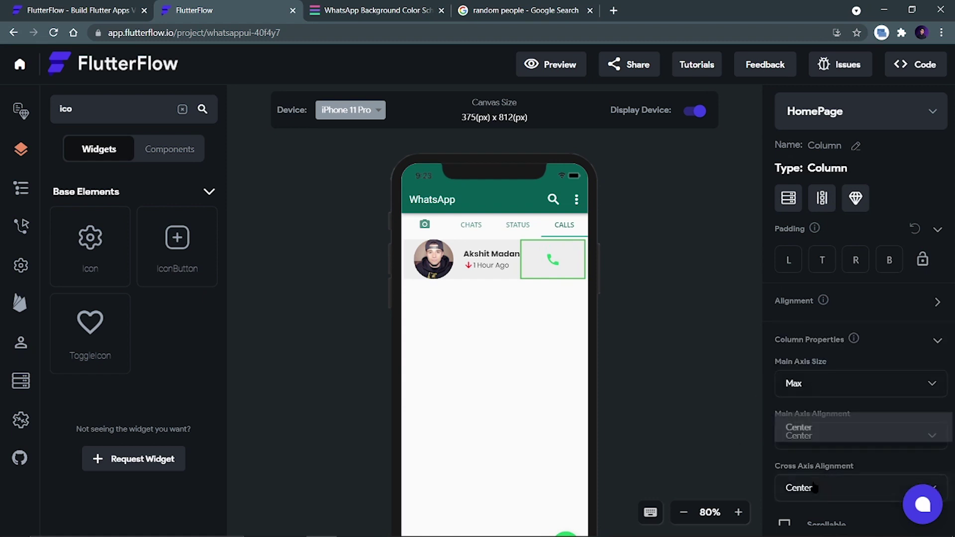
{"action": "left_click", "coordinate": [813, 490]}
{"action": "left_click", "coordinate": [805, 461]}
{"action": "left_click", "coordinate": [690, 382]}
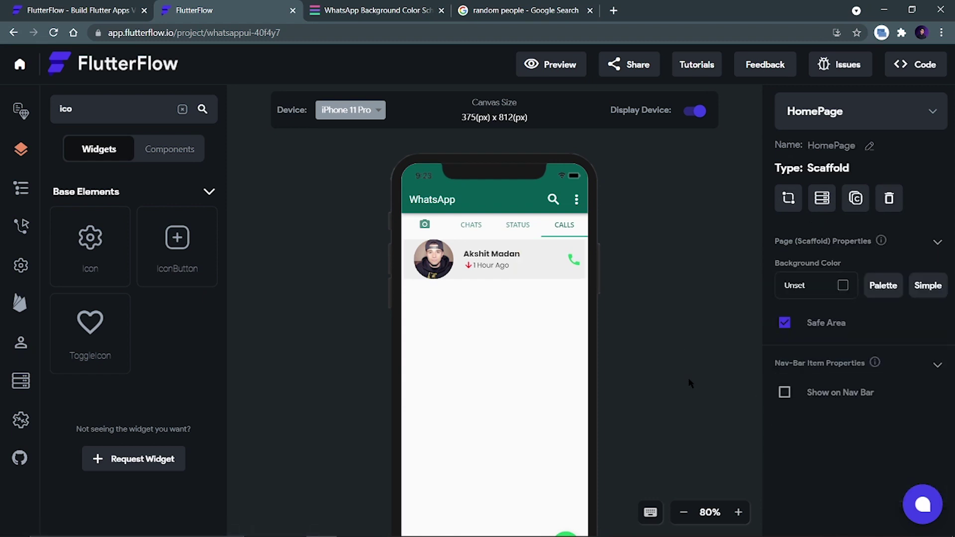
Duplicate the call row Container from the widget tree to create a second call entry.
{"action": "scroll", "coordinate": [649, 268], "scroll_direction": "down", "scroll_amount": 2}
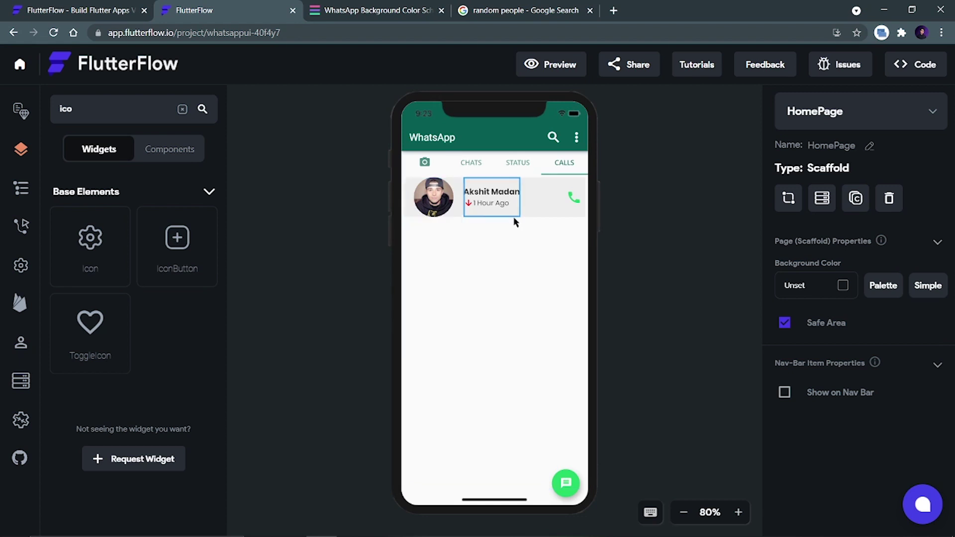
{"action": "left_click", "coordinate": [577, 217]}
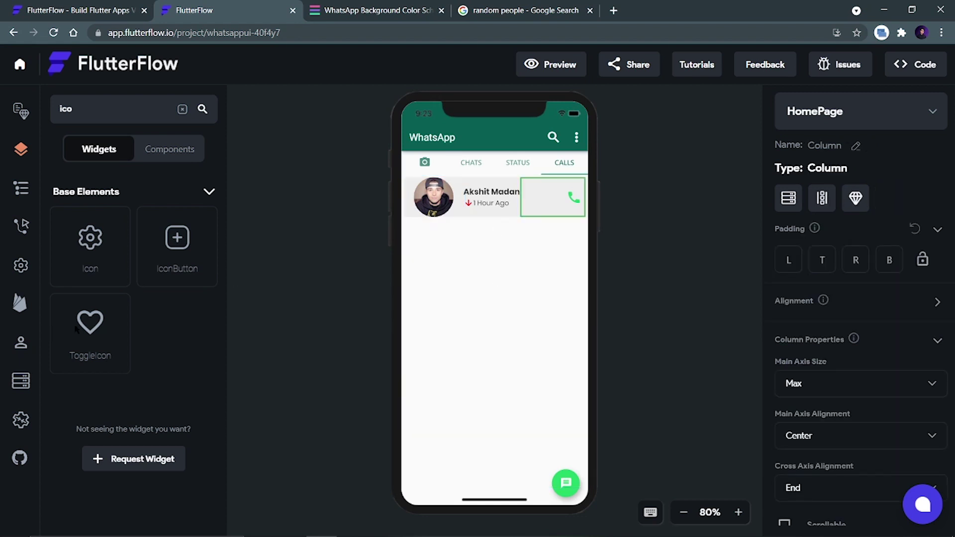
{"action": "left_click", "coordinate": [21, 191]}
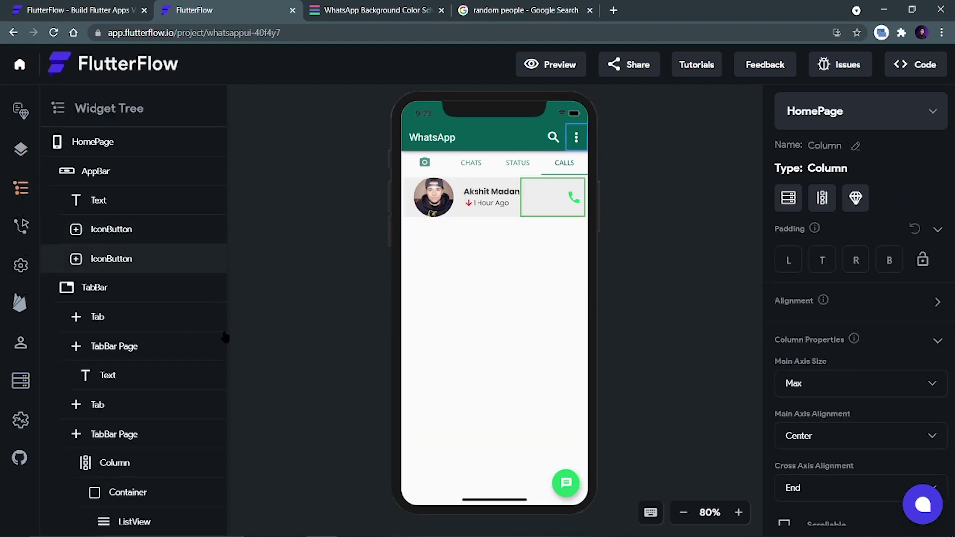
{"action": "scroll", "coordinate": [193, 336], "scroll_direction": "down", "scroll_amount": 5}
{"action": "scroll", "coordinate": [193, 336], "scroll_direction": "down", "scroll_amount": 6}
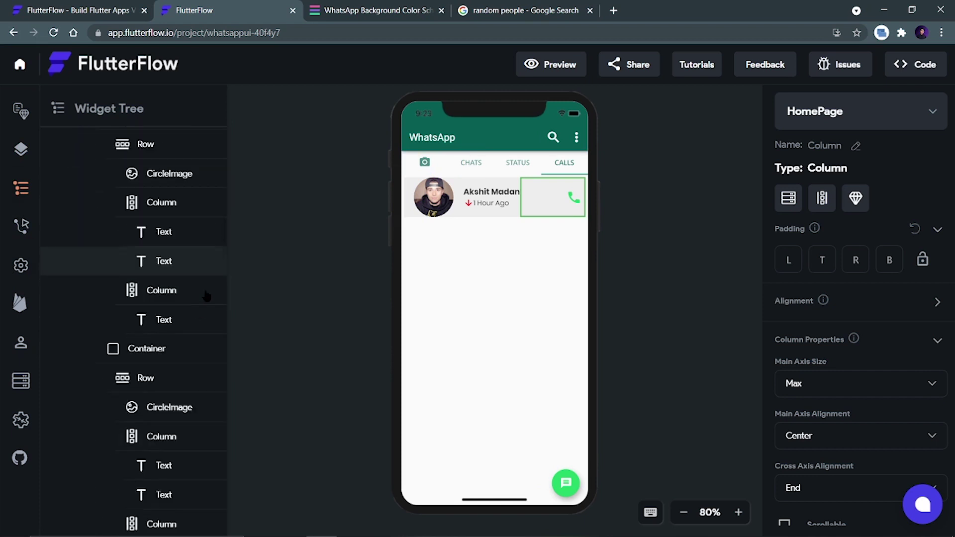
{"action": "scroll", "coordinate": [218, 398], "scroll_direction": "down", "scroll_amount": 5}
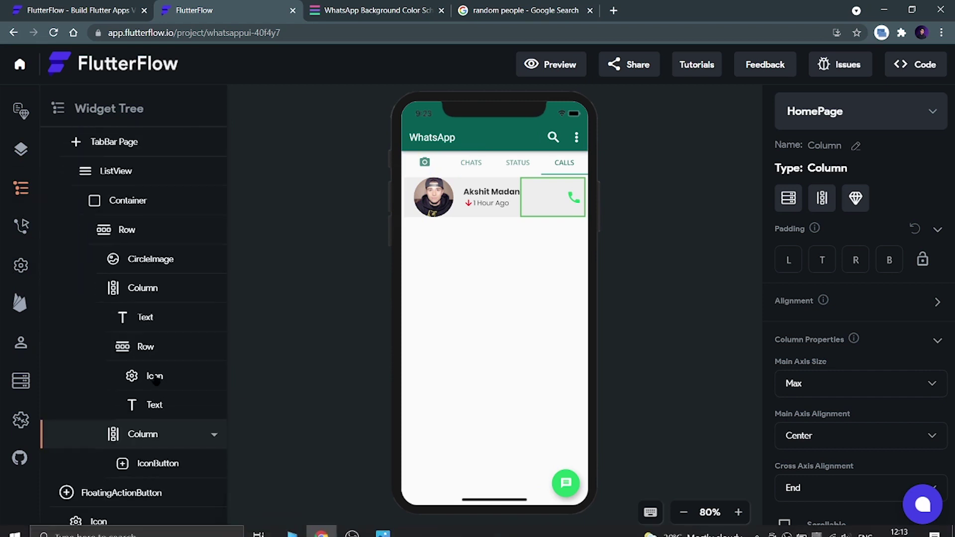
{"action": "left_click", "coordinate": [142, 206]}
{"action": "left_click", "coordinate": [214, 201]}
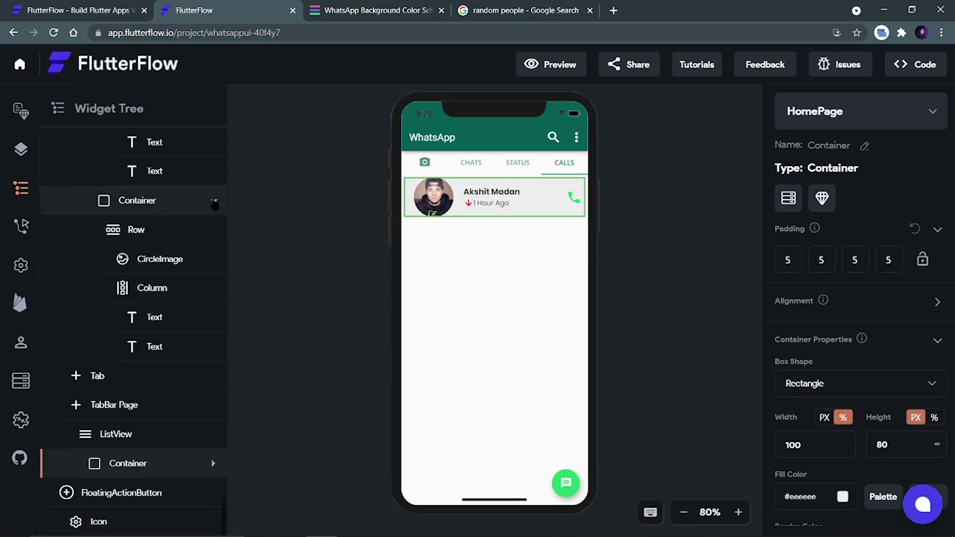
{"action": "right_click", "coordinate": [119, 470]}
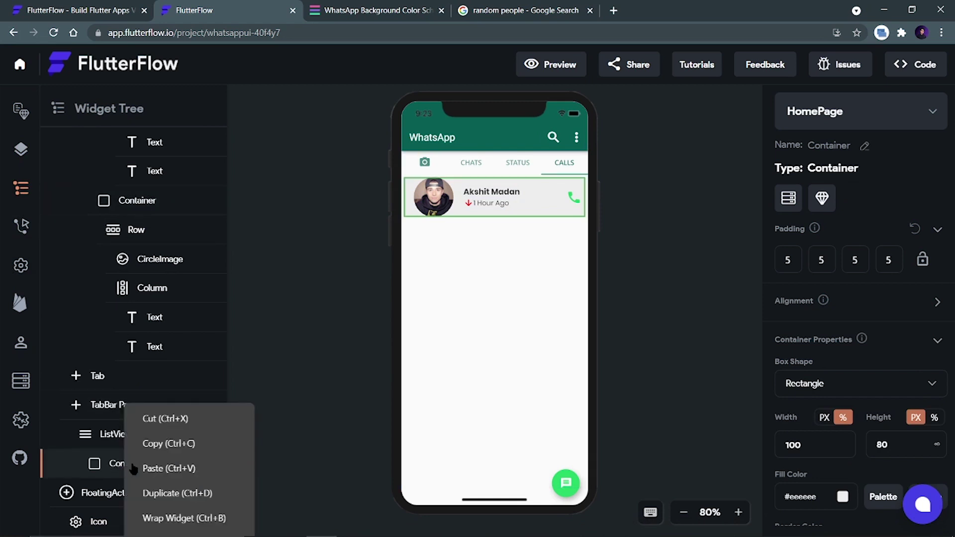
{"action": "left_click", "coordinate": [179, 494]}
{"action": "scroll", "coordinate": [172, 457], "scroll_direction": "down", "scroll_amount": 1}
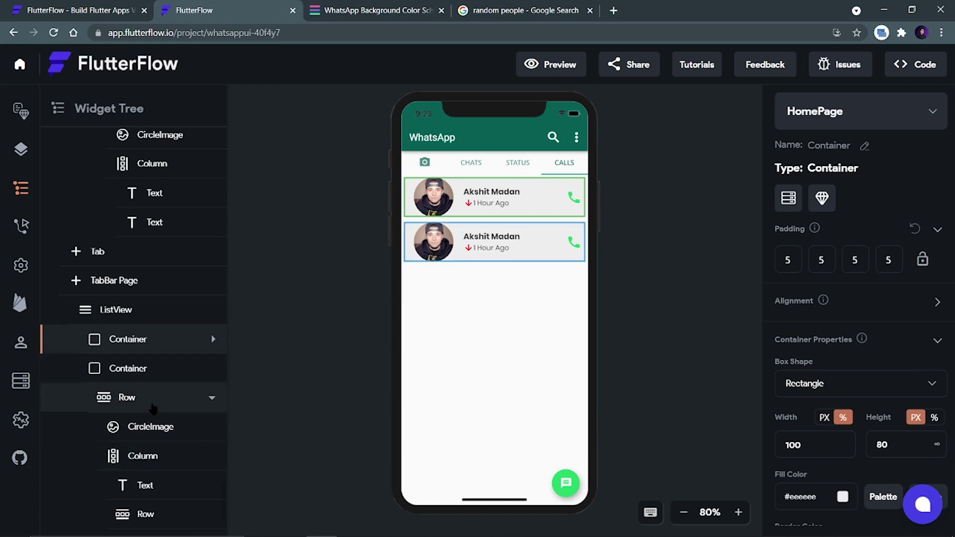
{"action": "left_click", "coordinate": [598, 360]}
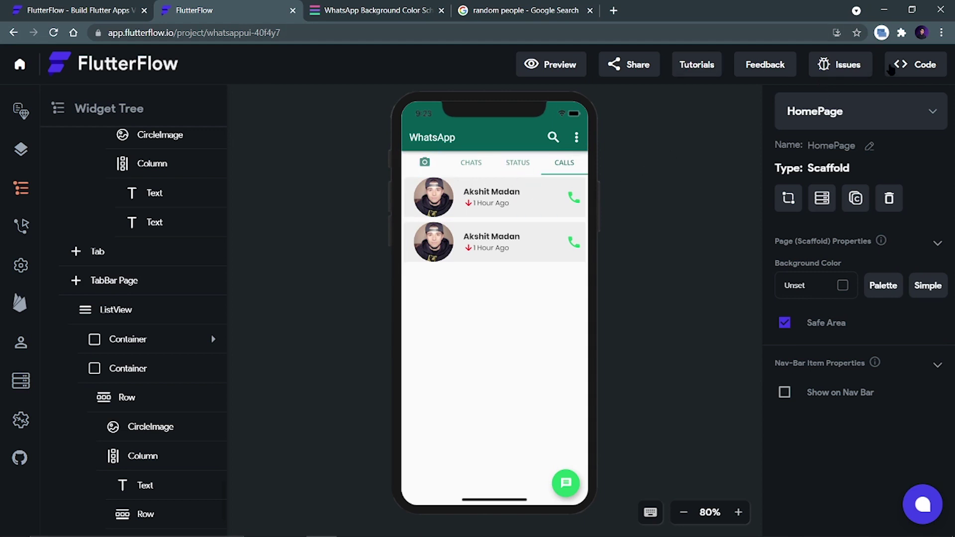
Show the generated HomePage code and download the project as whatsappui.zip (130 KB).
{"action": "left_click", "coordinate": [923, 71]}
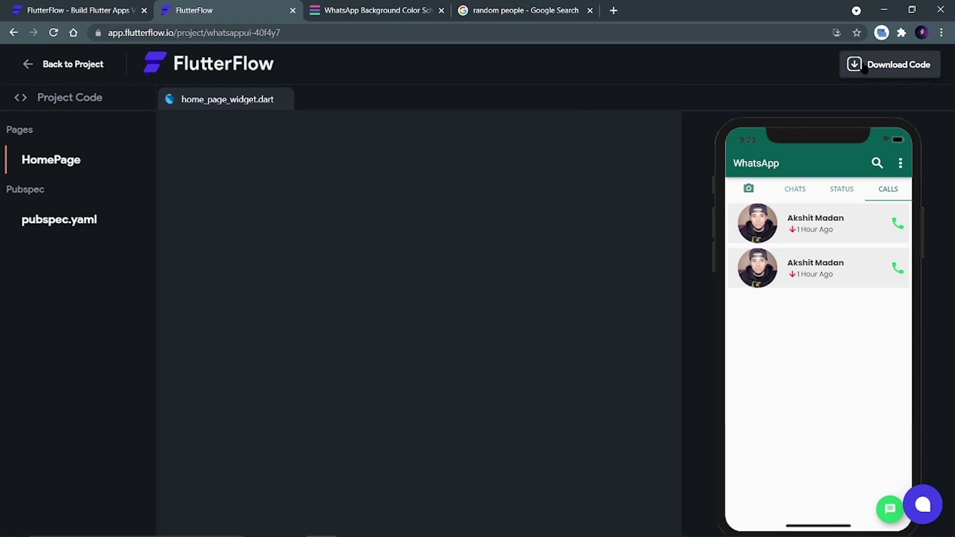
{"action": "left_click", "coordinate": [864, 70]}
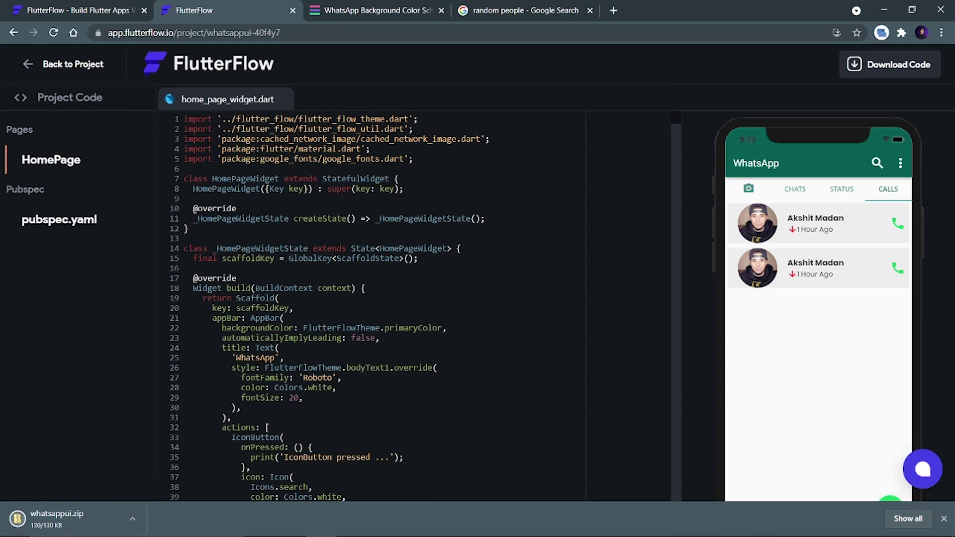
{"action": "left_click", "coordinate": [132, 519]}
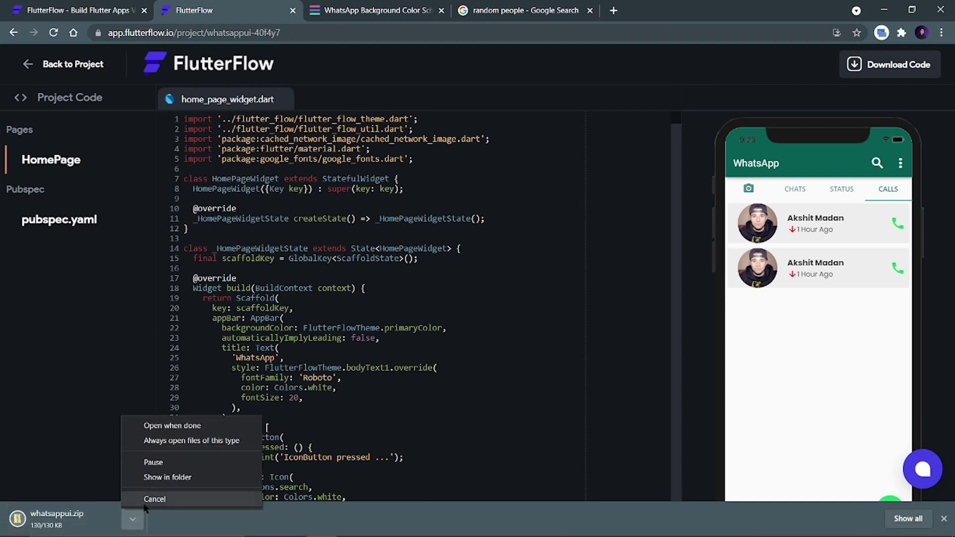
{"action": "left_click", "coordinate": [154, 477]}
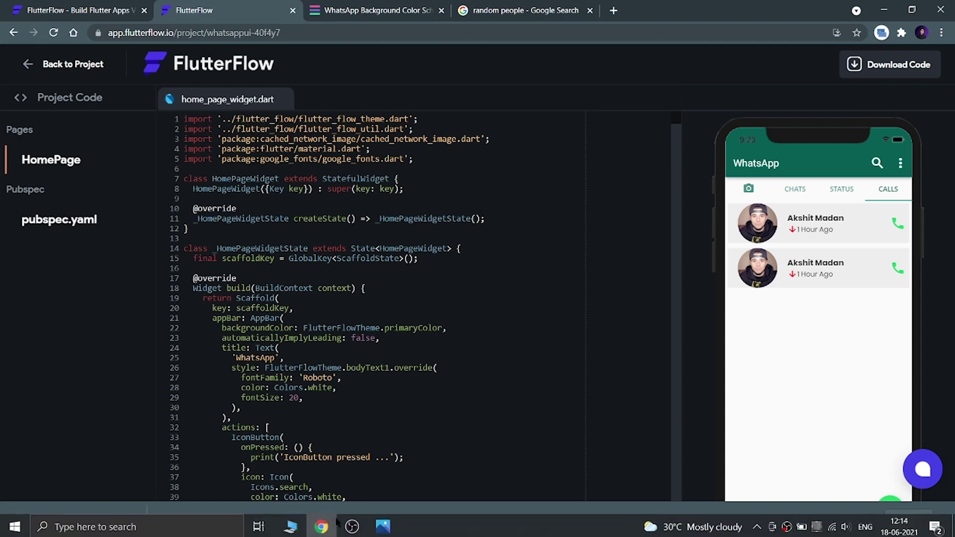
Extract whatsappui.zip in Downloads into a whatsappui folder.
{"action": "left_click", "coordinate": [292, 526]}
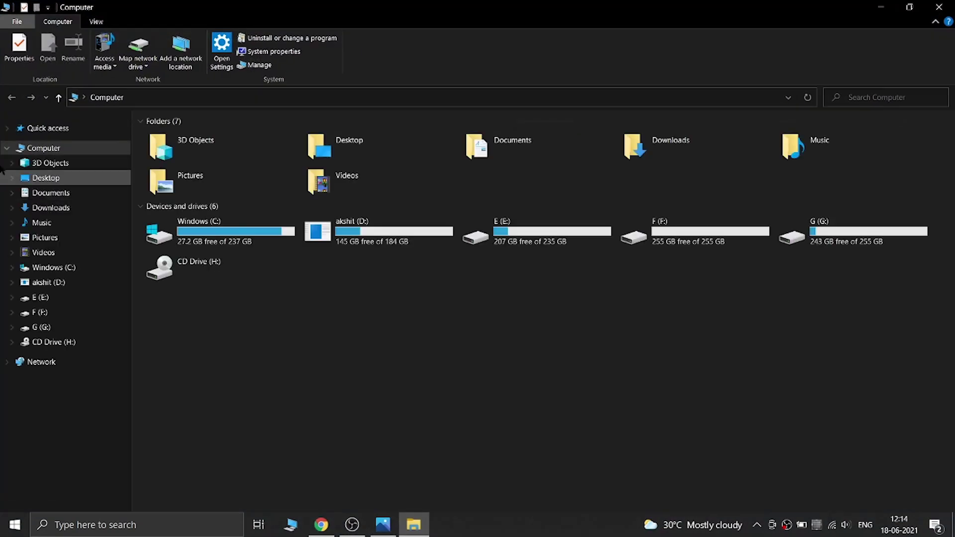
{"action": "left_click", "coordinate": [50, 207]}
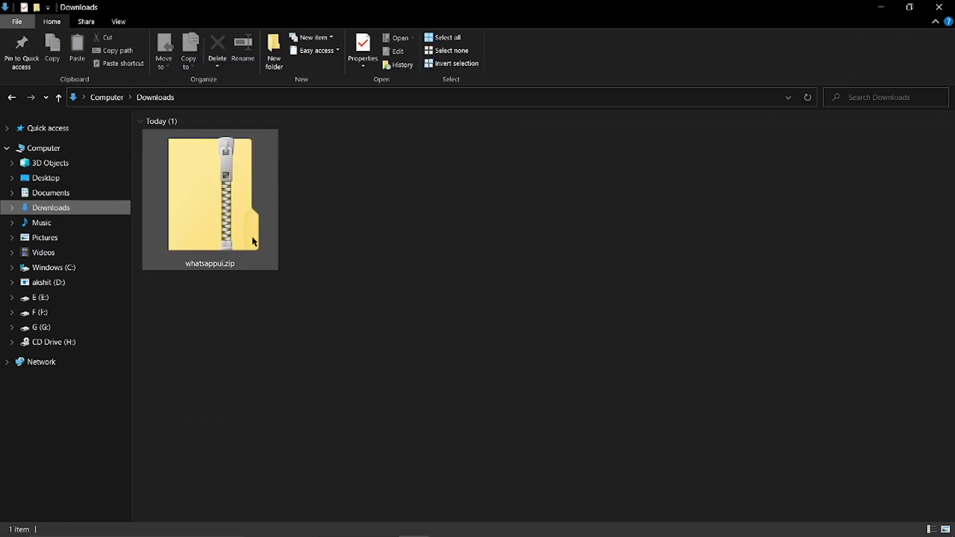
{"action": "left_click", "coordinate": [224, 188]}
{"action": "right_click", "coordinate": [222, 190]}
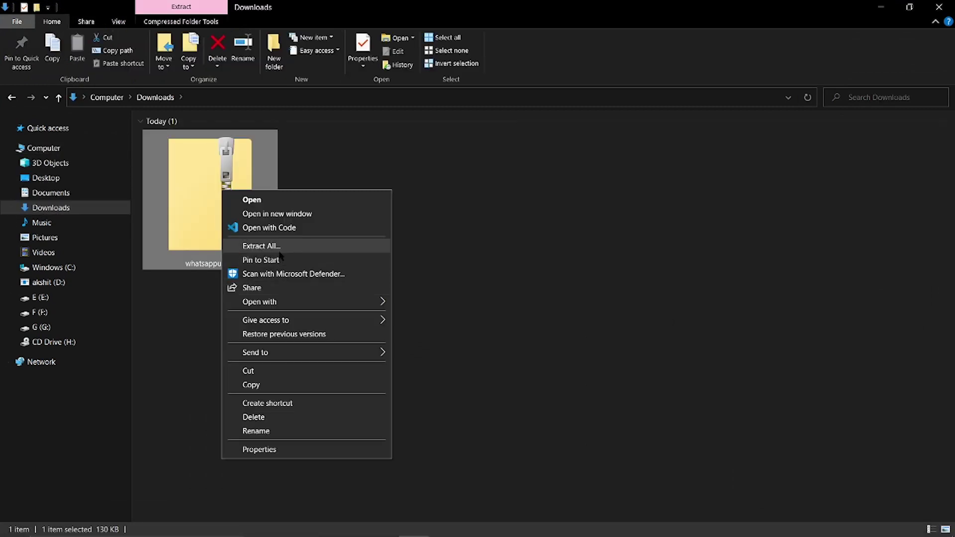
{"action": "left_click", "coordinate": [269, 247]}
{"action": "left_click", "coordinate": [575, 403]}
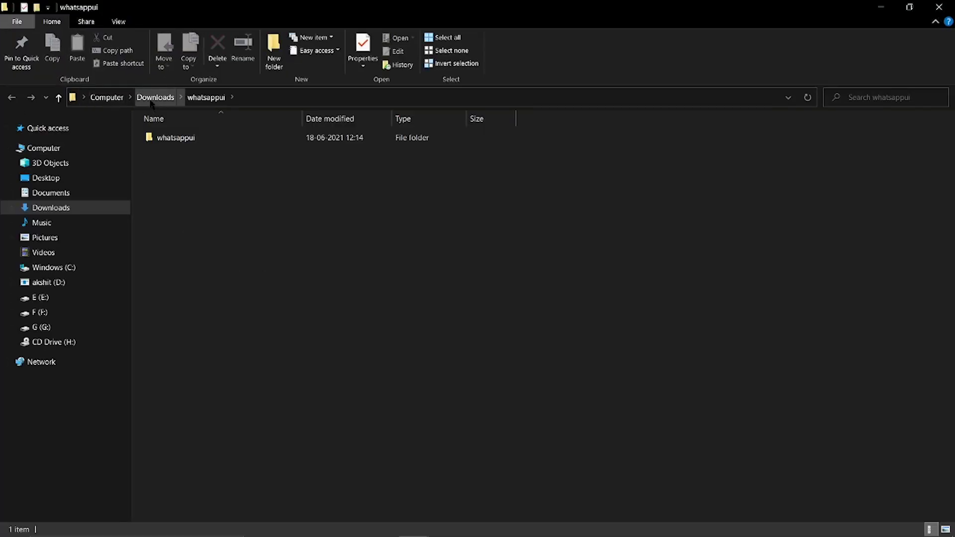
{"action": "left_click", "coordinate": [155, 97]}
Launch Visual Studio Code from the Start search with 'visu'.
{"action": "key", "text": "super"}
{"action": "type", "text": "visu"}
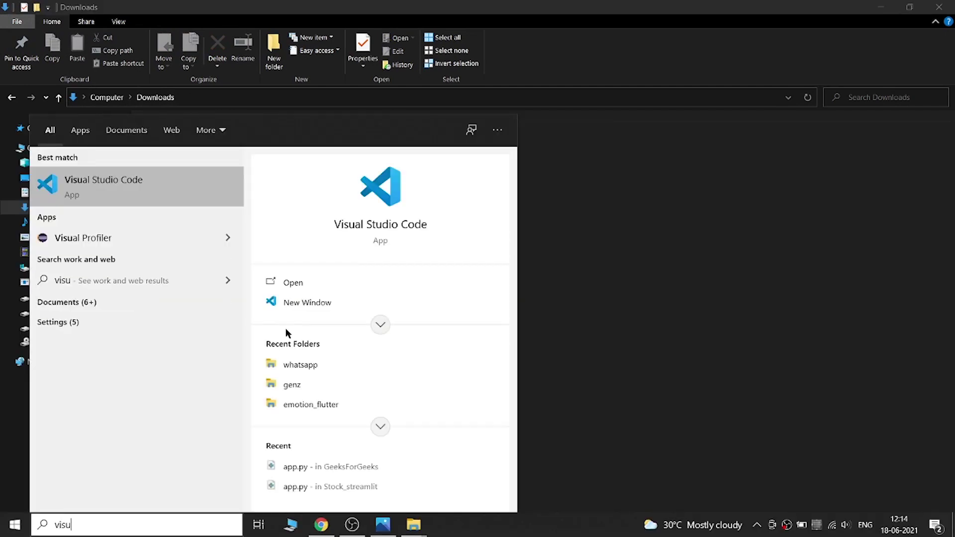
{"action": "key", "text": "Return"}
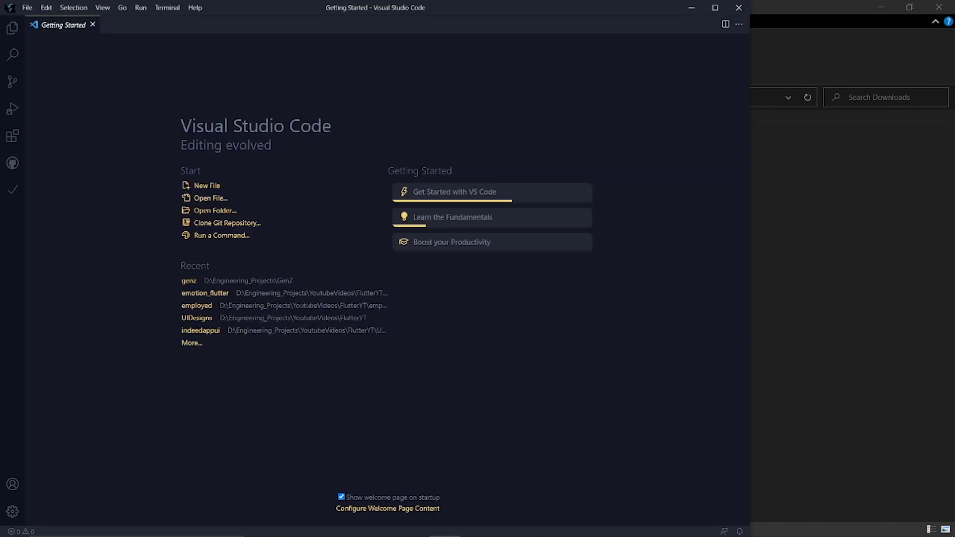
Open the Downloads\whatsappui\whatsappui project and select the debugShowCheckedModeBanner line.
{"action": "left_click", "coordinate": [27, 8]}
{"action": "left_click", "coordinate": [59, 74]}
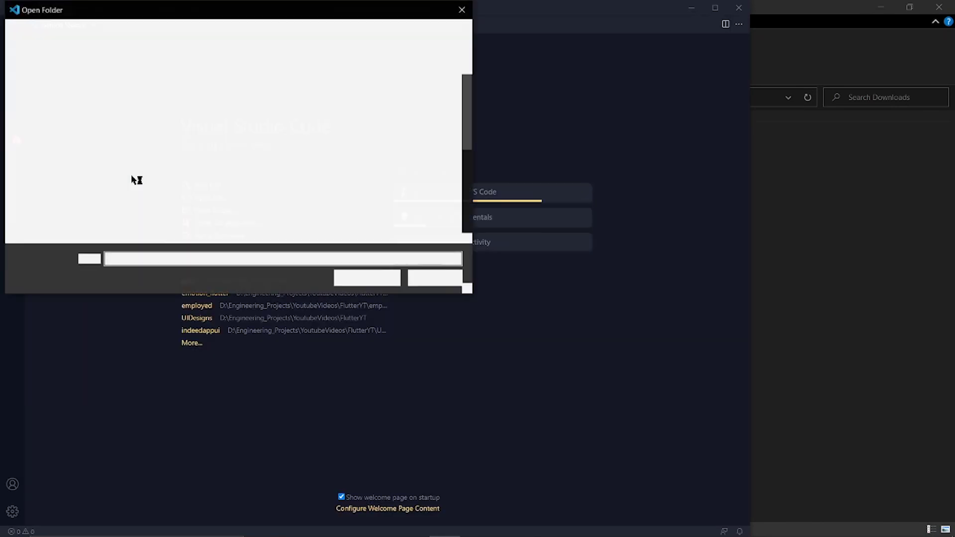
{"action": "left_click", "coordinate": [55, 136]}
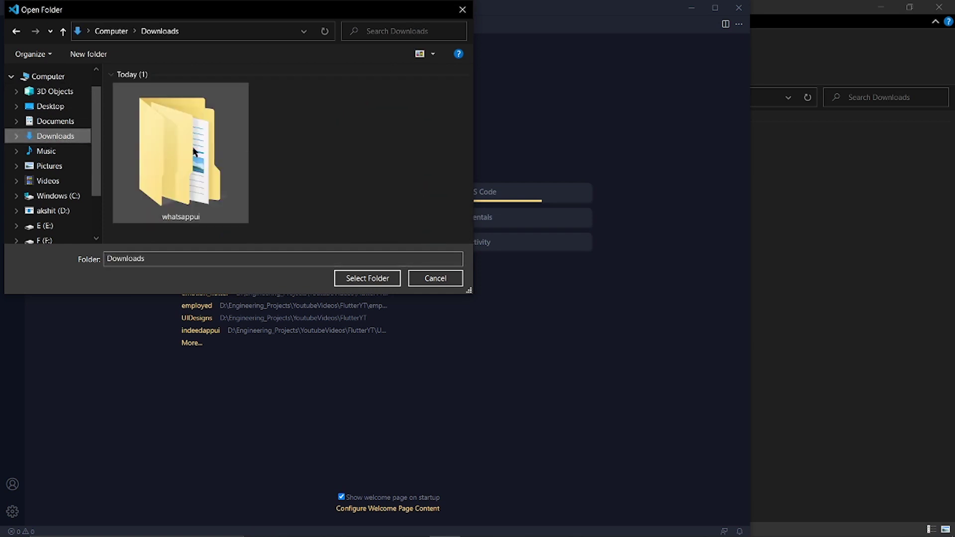
{"action": "double_click", "coordinate": [193, 151]}
{"action": "left_click", "coordinate": [170, 93]}
{"action": "left_click", "coordinate": [347, 278]}
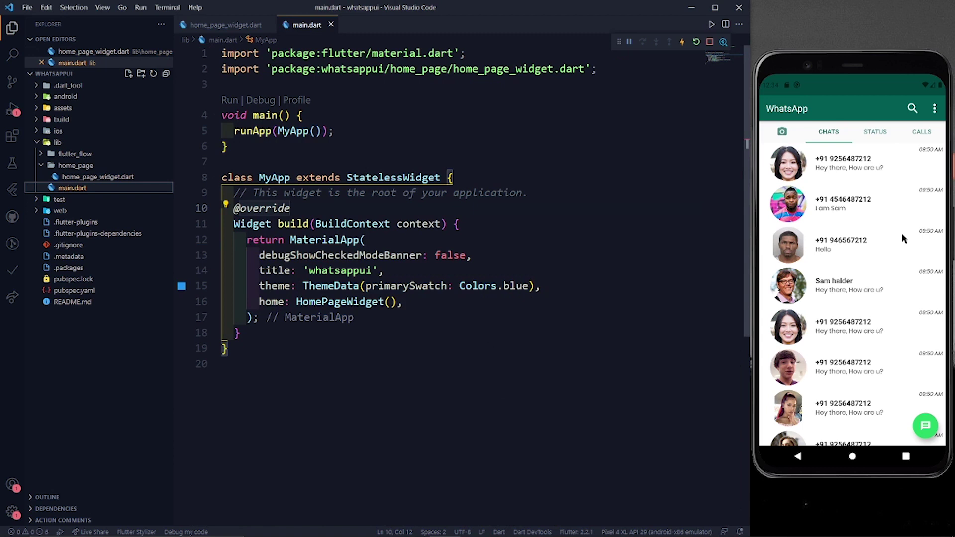
{"action": "left_click_drag", "start_coordinate": [899, 276], "coordinate": [879, 293]}
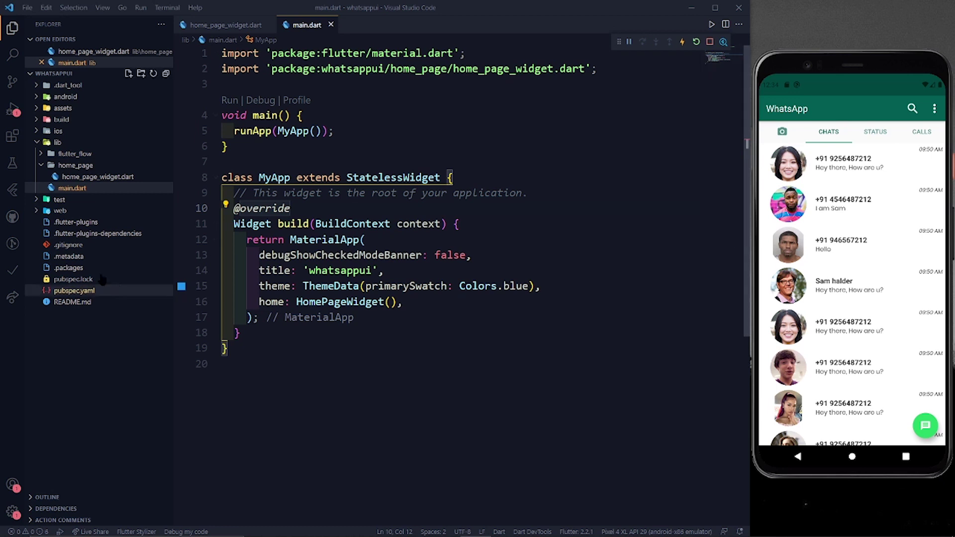
{"action": "left_click_drag", "start_coordinate": [256, 255], "coordinate": [471, 255]}
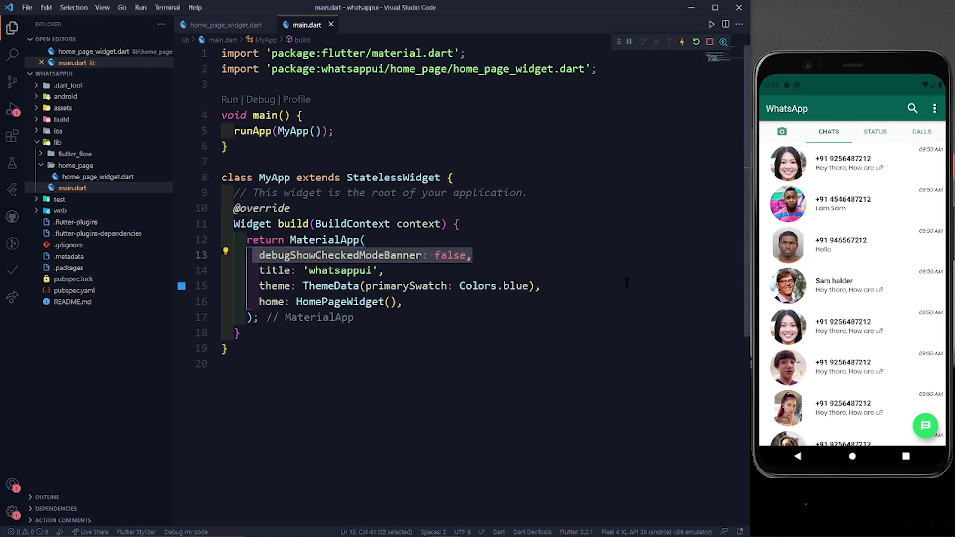